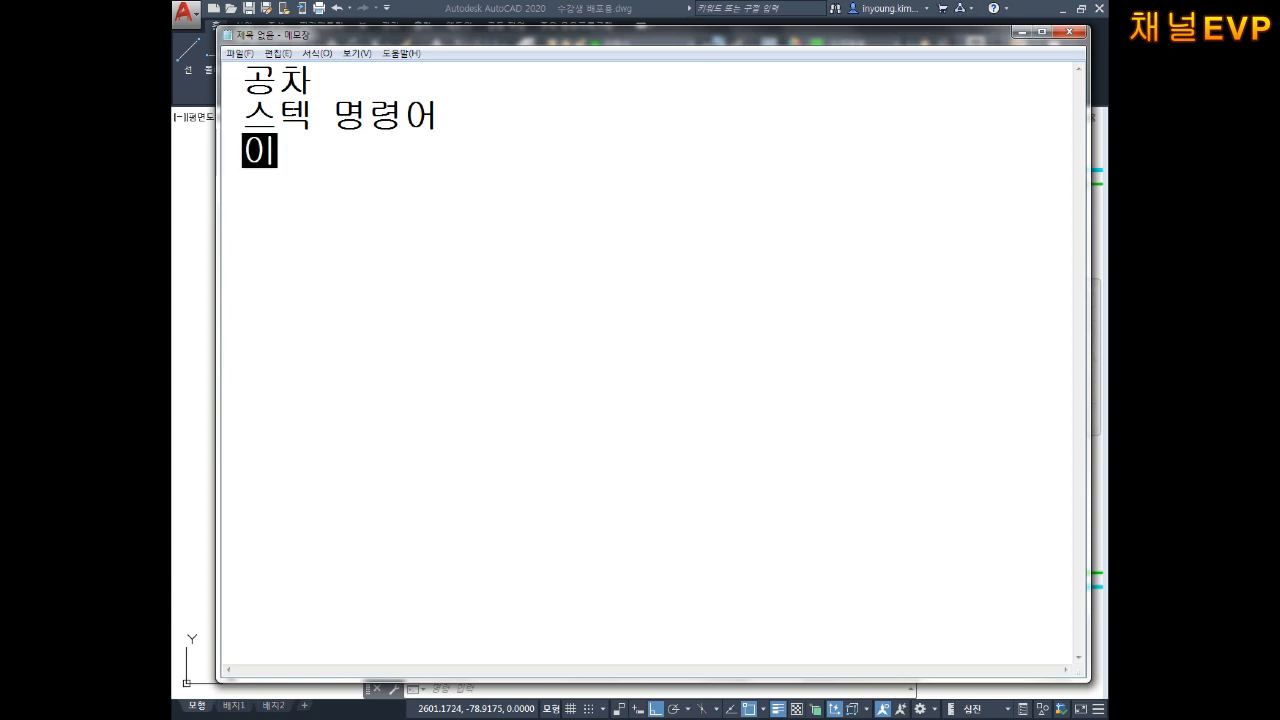
Write the line "임시로 만들어서 사용" beneath "스텍 명령어" in the note.
{"action": "type", "text": "ㄹ어서 "}
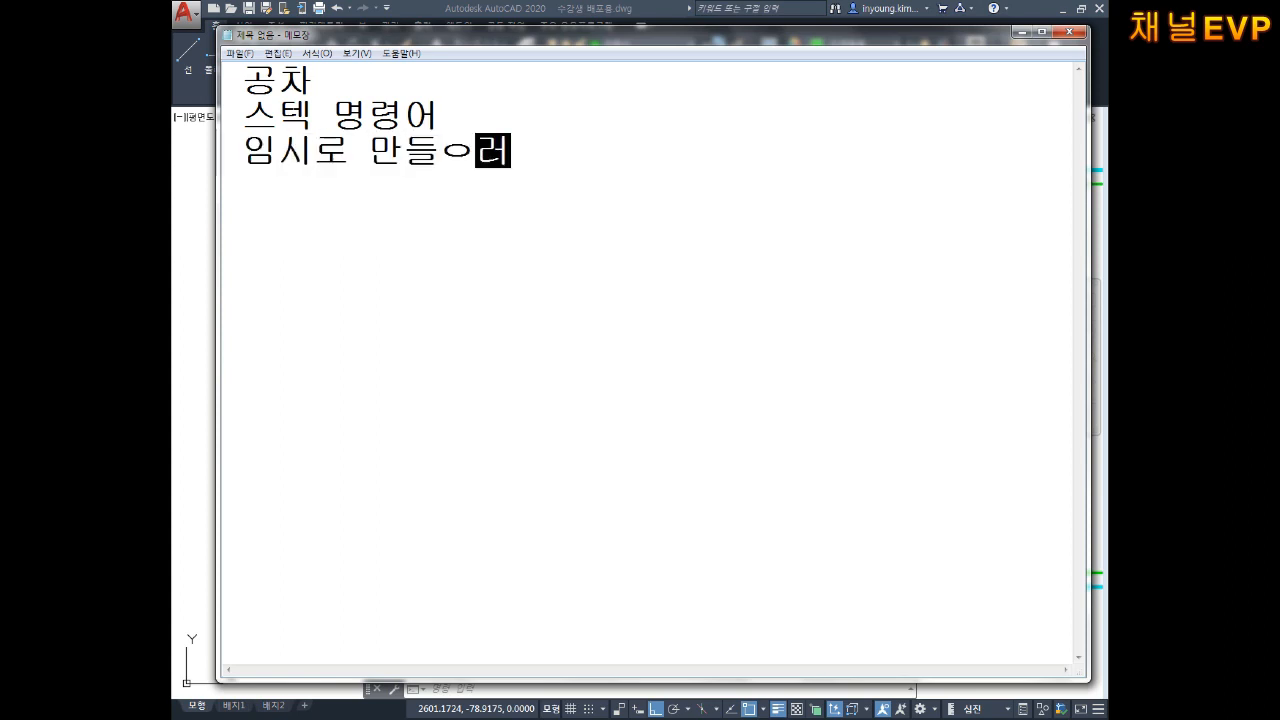
{"action": "type", "text": "상소"}
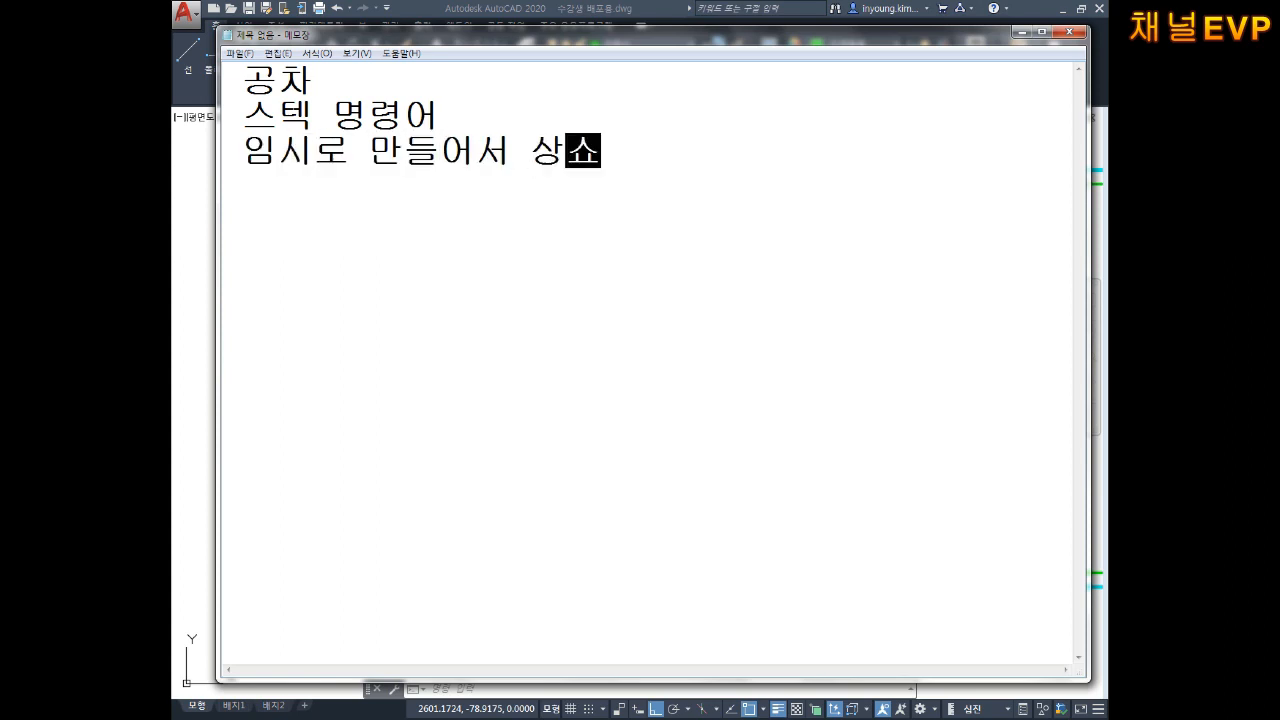
{"action": "key", "text": "BackSpace"}
{"action": "key", "text": "BackSpace"}
{"action": "key", "text": "BackSpace"}
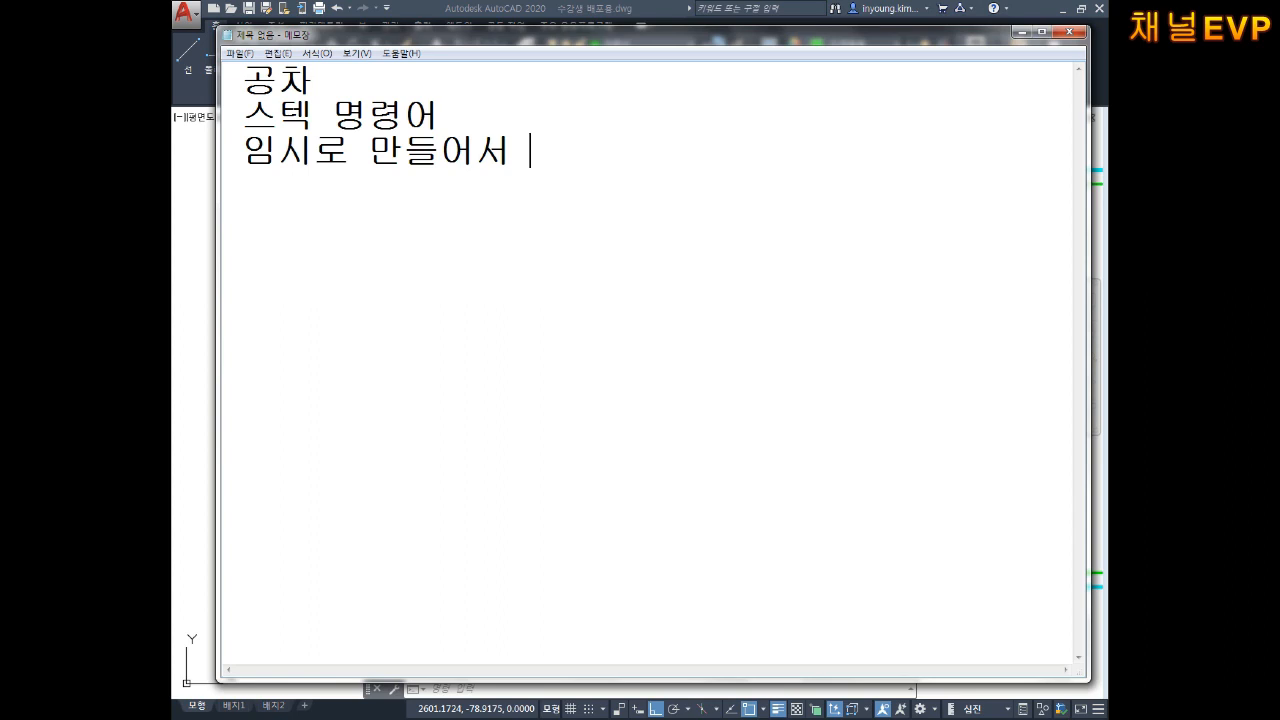
{"action": "type", "text": "사용"}
{"action": "key", "text": "Return"}
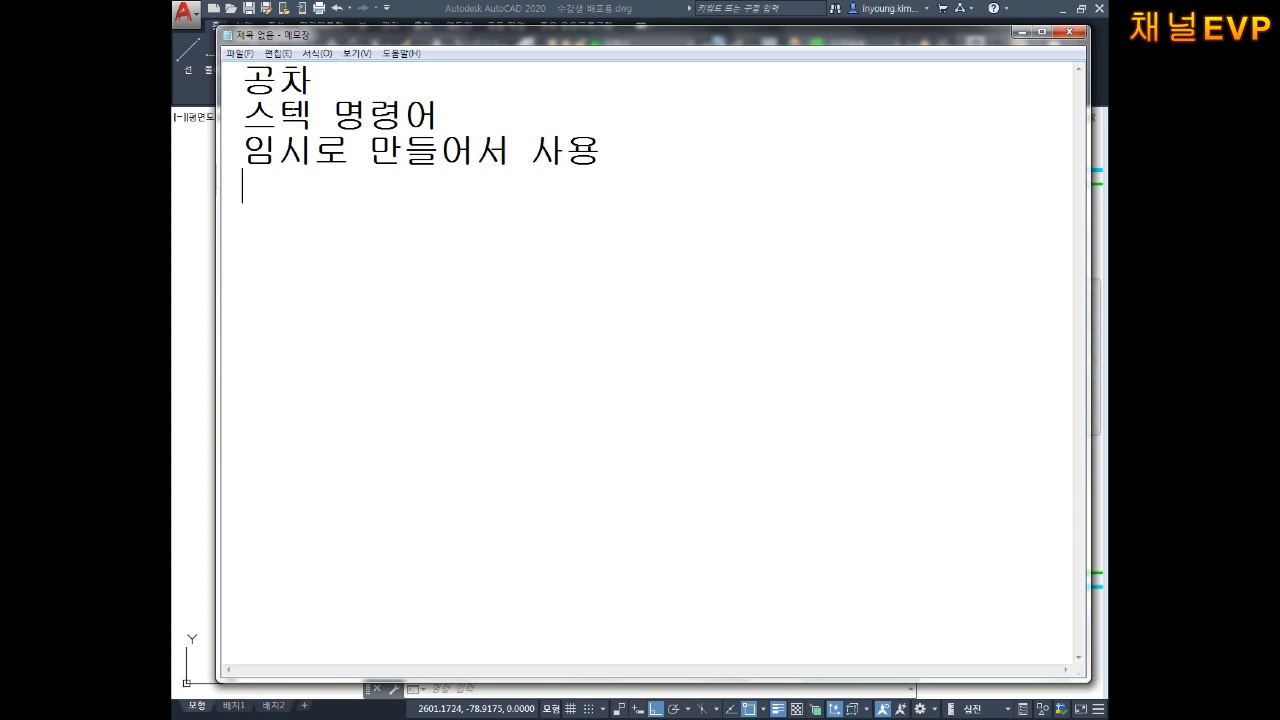
Leave a blank line and add the note line "공차 미리 자료화 시킴".
{"action": "key", "text": "Return"}
{"action": "type", "text": "공파"}
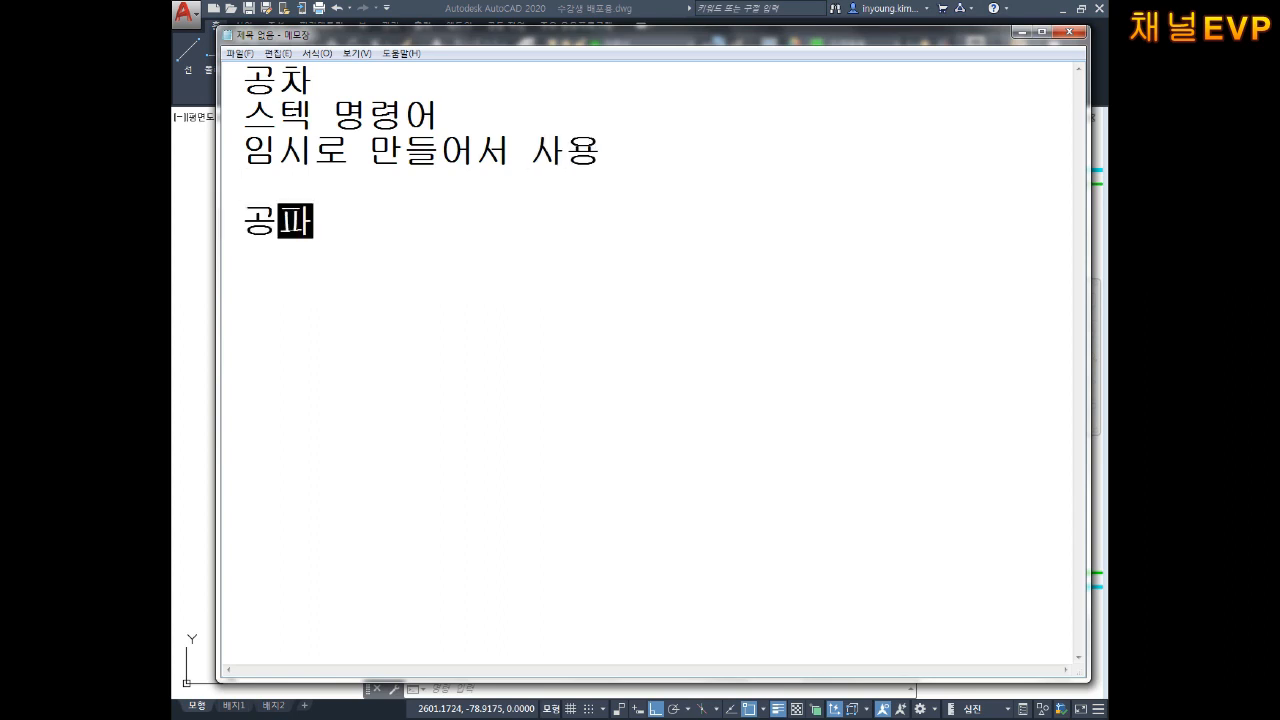
{"action": "key", "text": "BackSpace"}
{"action": "key", "text": "BackSpace"}
{"action": "type", "text": "차를"}
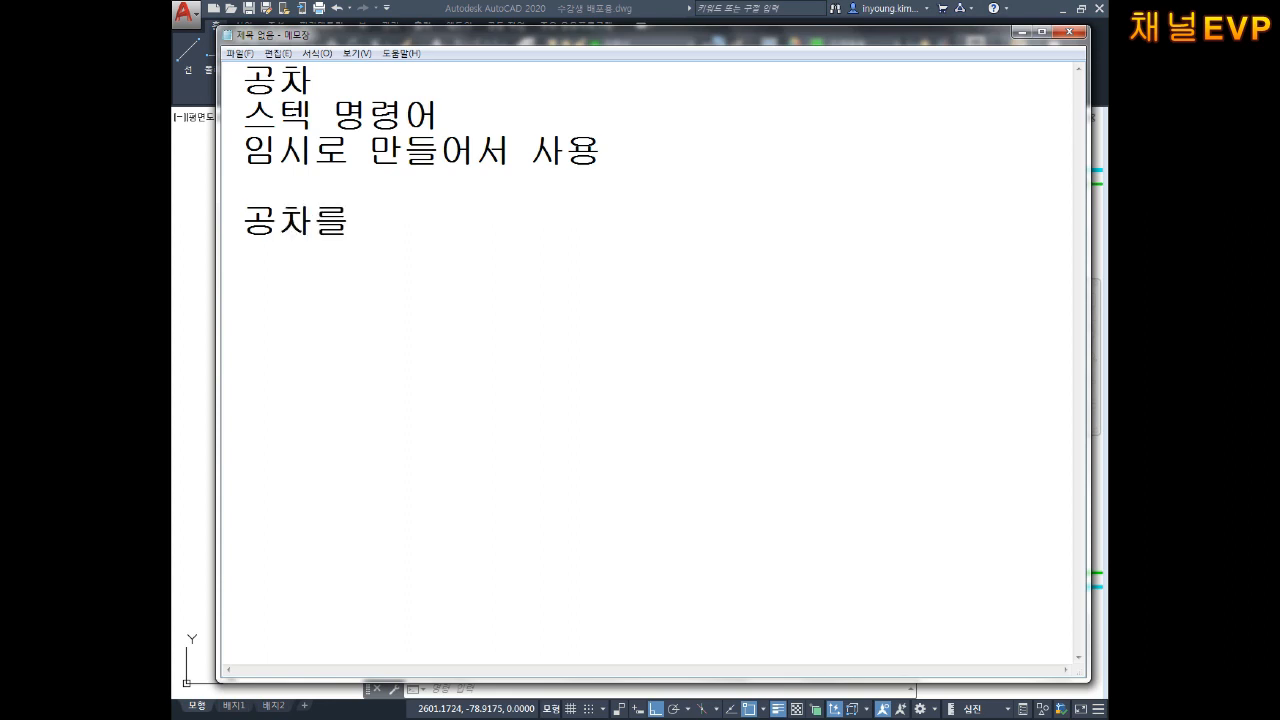
{"action": "key", "text": "BackSpace"}
{"action": "key", "text": "BackSpace"}
{"action": "type", "text": "미리 "}
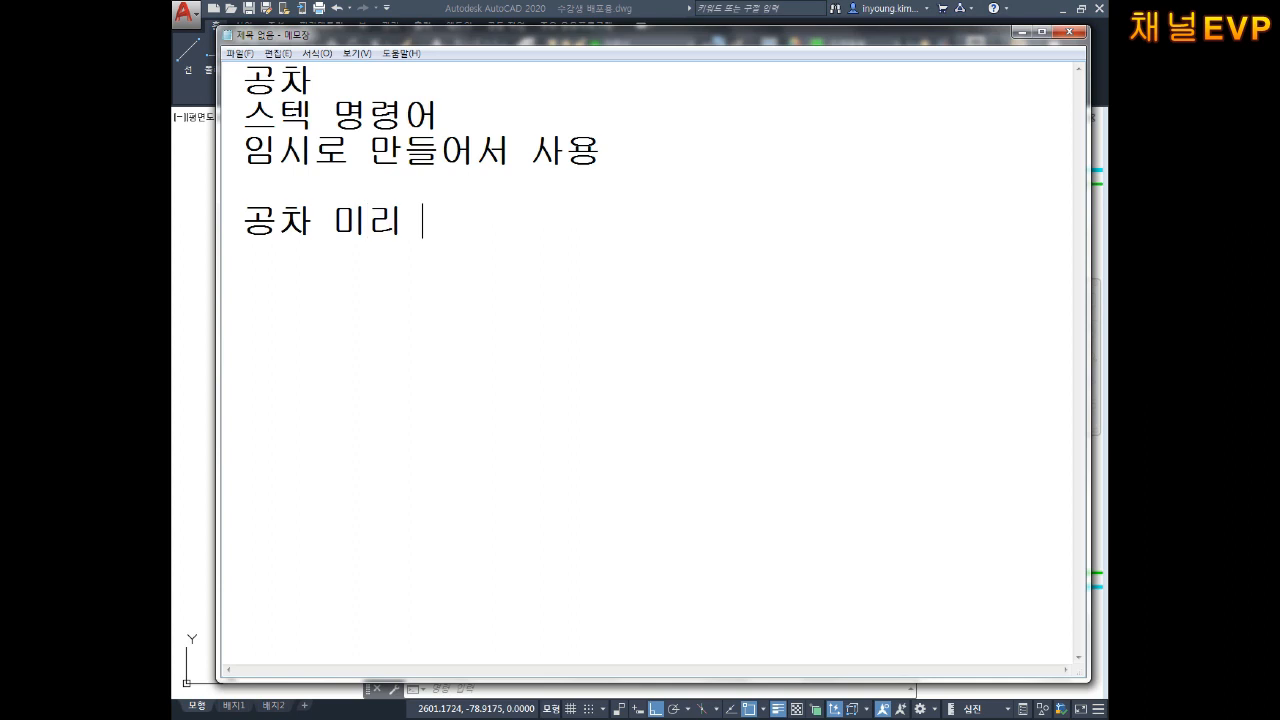
{"action": "type", "text": "ㄷ이"}
{"action": "key", "text": "BackSpace"}
{"action": "key", "text": "BackSpace"}
{"action": "type", "text": "데"}
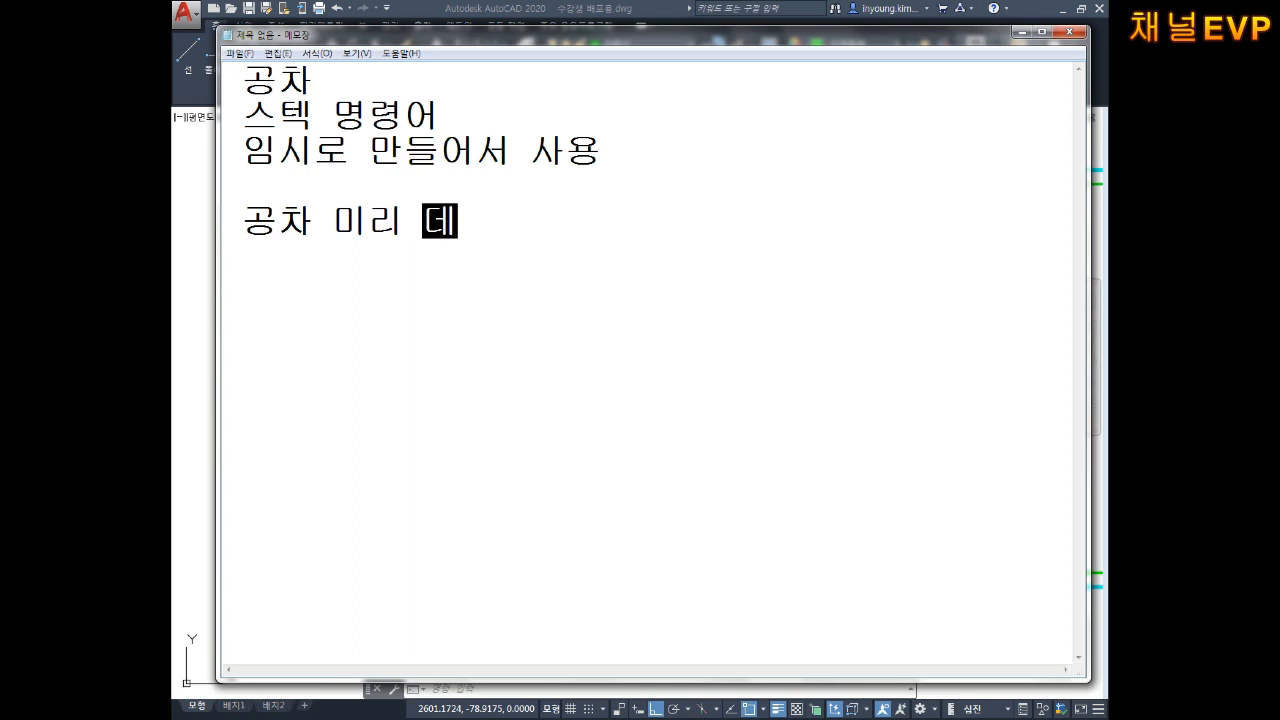
{"action": "key", "text": "BackSpace"}
{"action": "key", "text": "BackSpace"}
{"action": "type", "text": "자료호"}
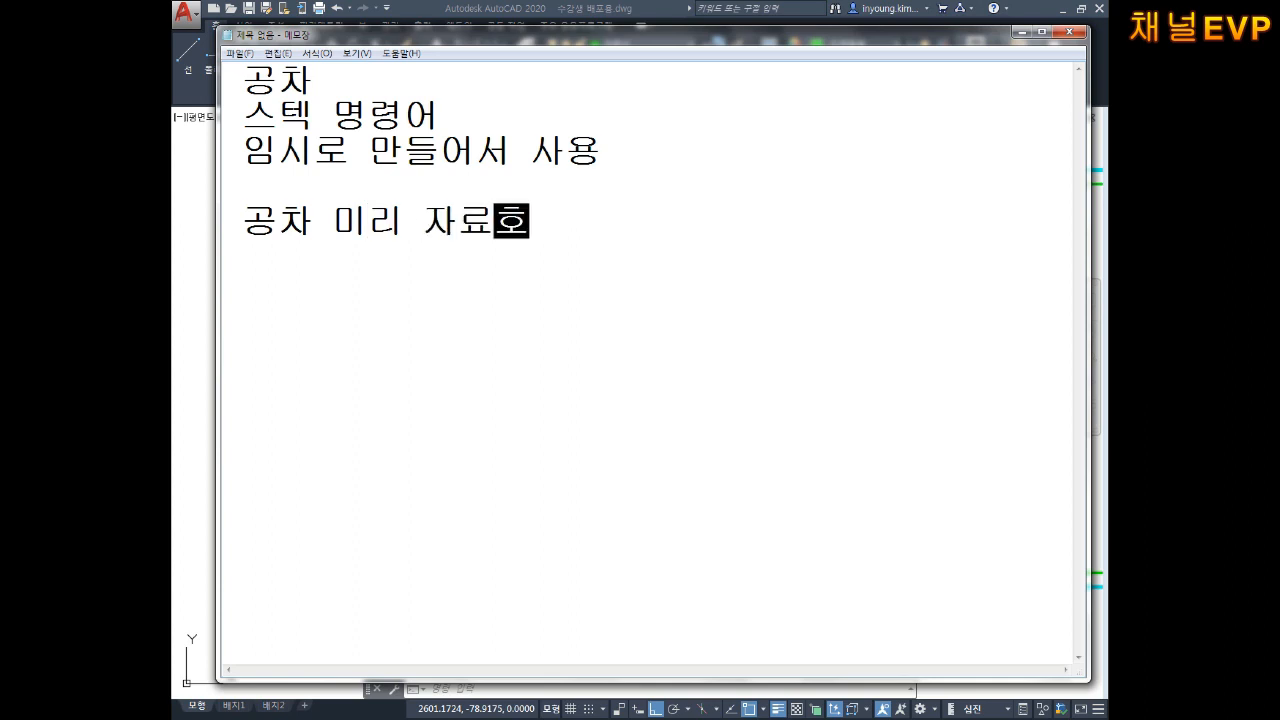
{"action": "type", "text": "ㅏ 시킴"}
{"action": "key", "text": "Return"}
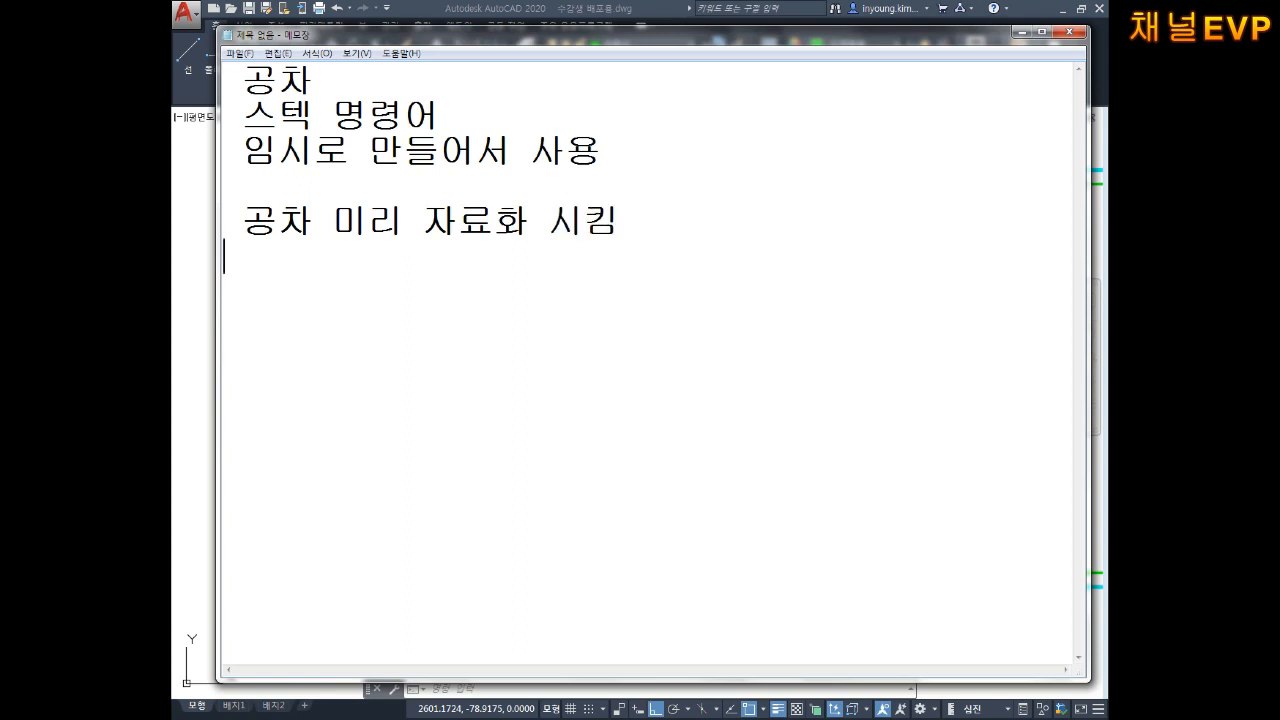
List plus/minus tolerance examples beneath the note: stacked + and - signs with the values 0.1, 0.2 and 0.5.
{"action": "key", "text": "Return"}
{"action": "type", "text": "+"}
{"action": "key", "text": "Return"}
{"action": "type", "text": "-"}
{"action": "left_click", "coordinate": [378, 298]}
{"action": "type", "text": "0.1"}
{"action": "key", "text": "Down"}
{"action": "type", "text": "0.2"}
{"action": "key", "text": "Return"}
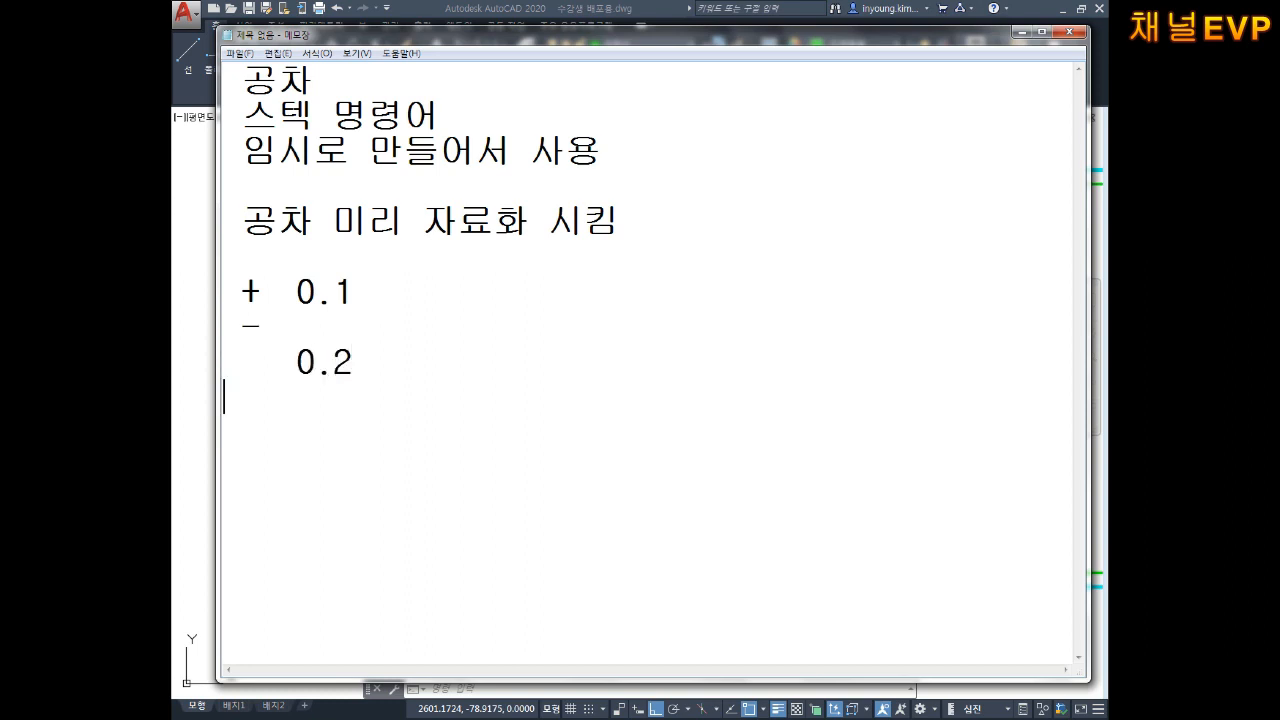
{"action": "type", "text": "0.5"}
{"action": "key", "text": "Return"}
Add two one-sided tolerance ranges below the list, 0~+0.02 and -0.02~0, on separate lines.
{"action": "type", "text": "0~`"}
{"action": "key", "text": "BackSpace"}
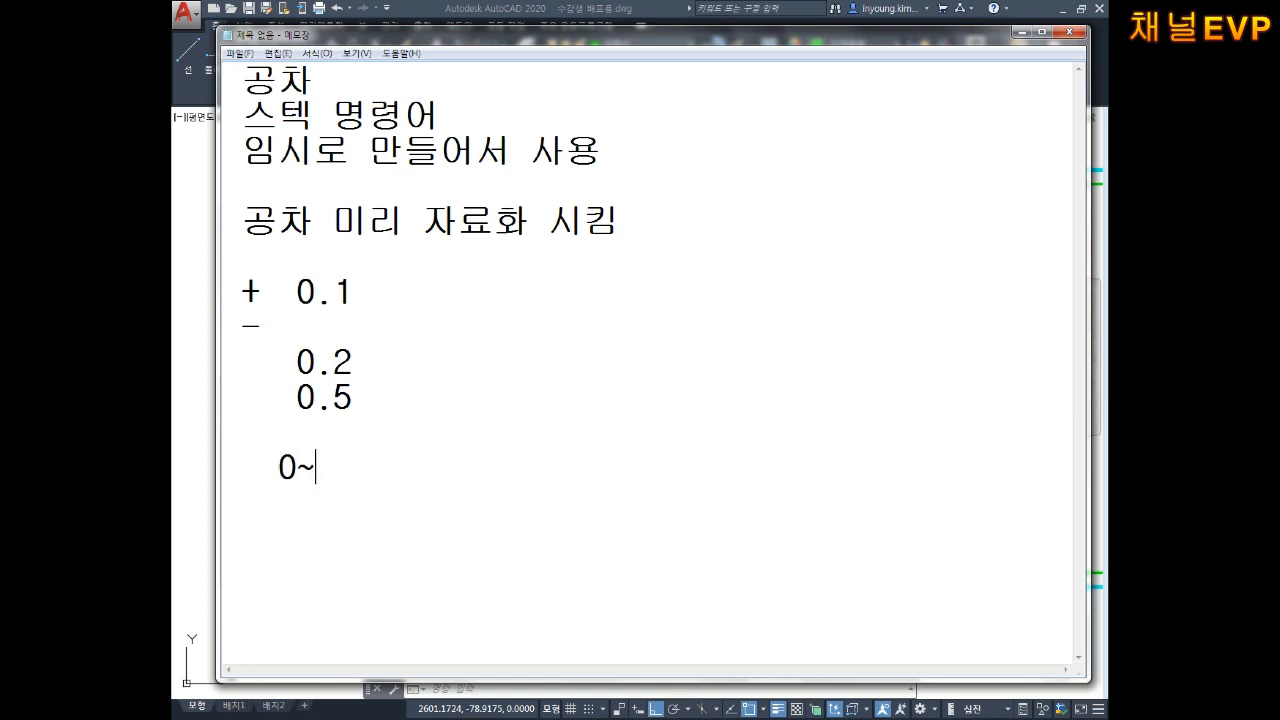
{"action": "type", "text": "+0.02"}
{"action": "key", "text": "Return"}
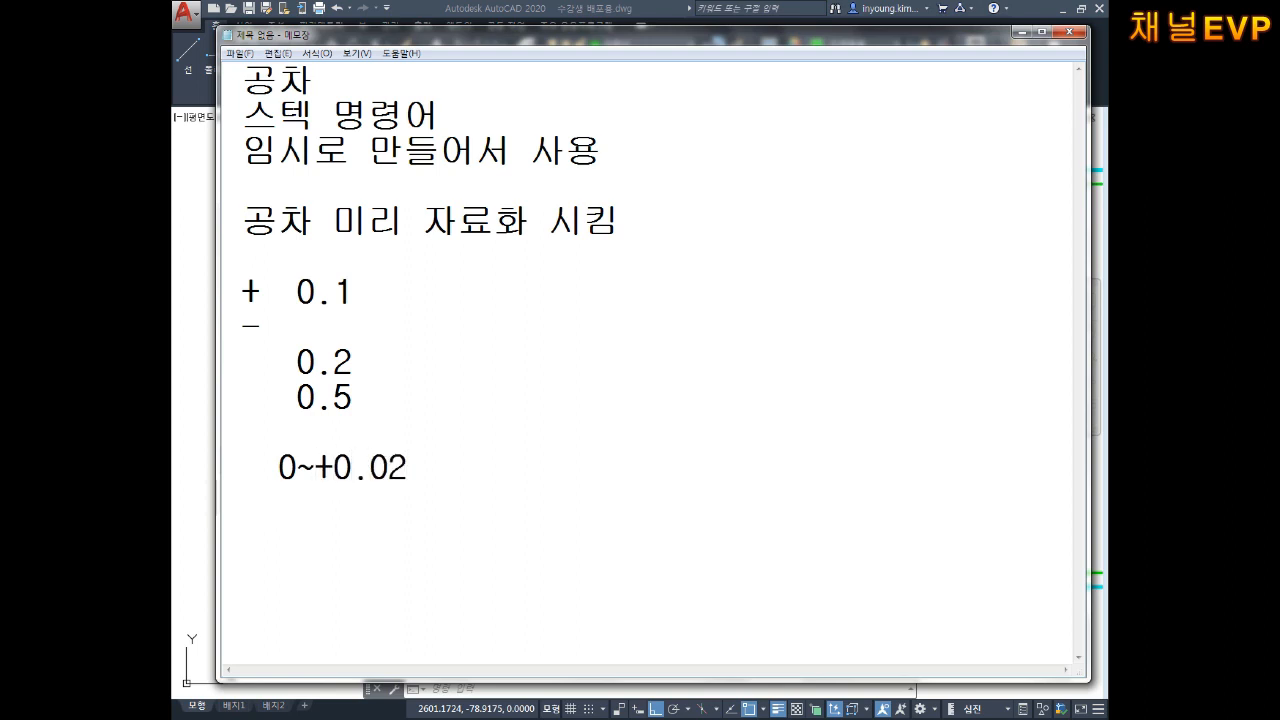
{"action": "type", "text": "-0.02~0"}
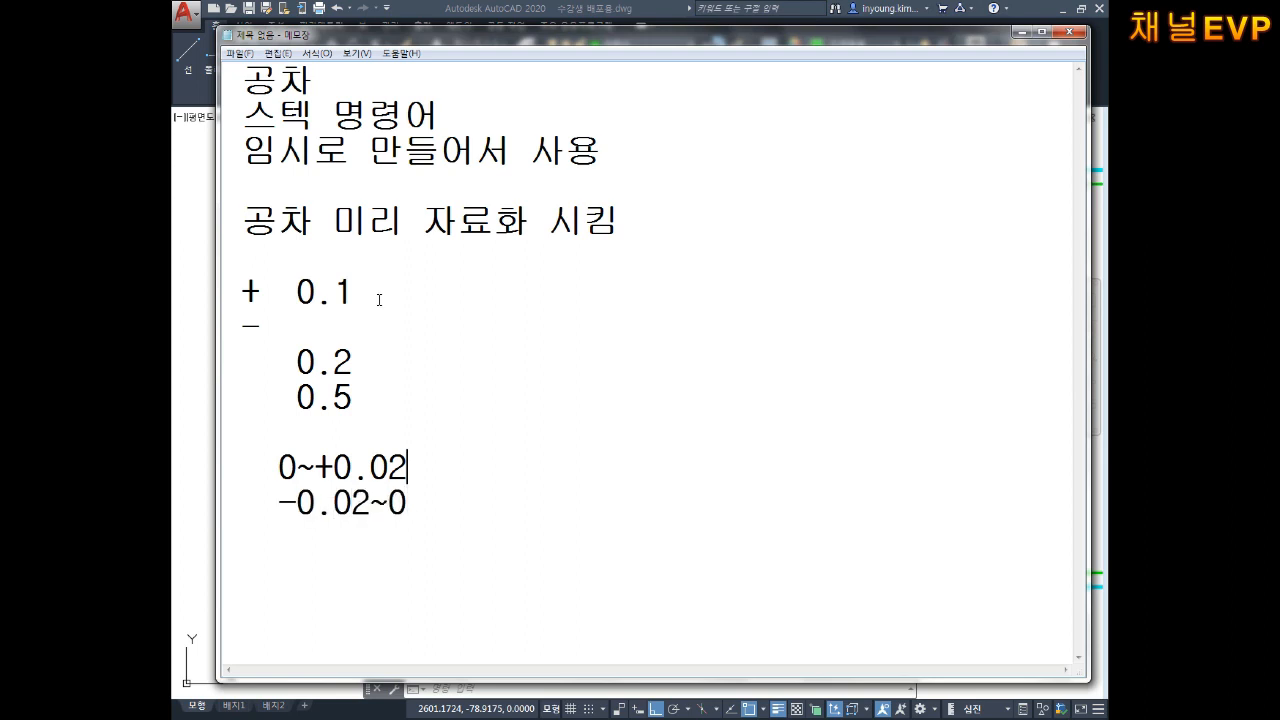
Insert spaces around the tildes so the two ranges read "0 ~ +0.02" and "-0.02 ~ 0".
{"action": "key", "text": "Left"}
{"action": "key", "text": "Left"}
{"action": "key", "text": "Left"}
{"action": "key", "text": "Left"}
{"action": "key", "text": "Left"}
{"action": "key", "text": "Down"}
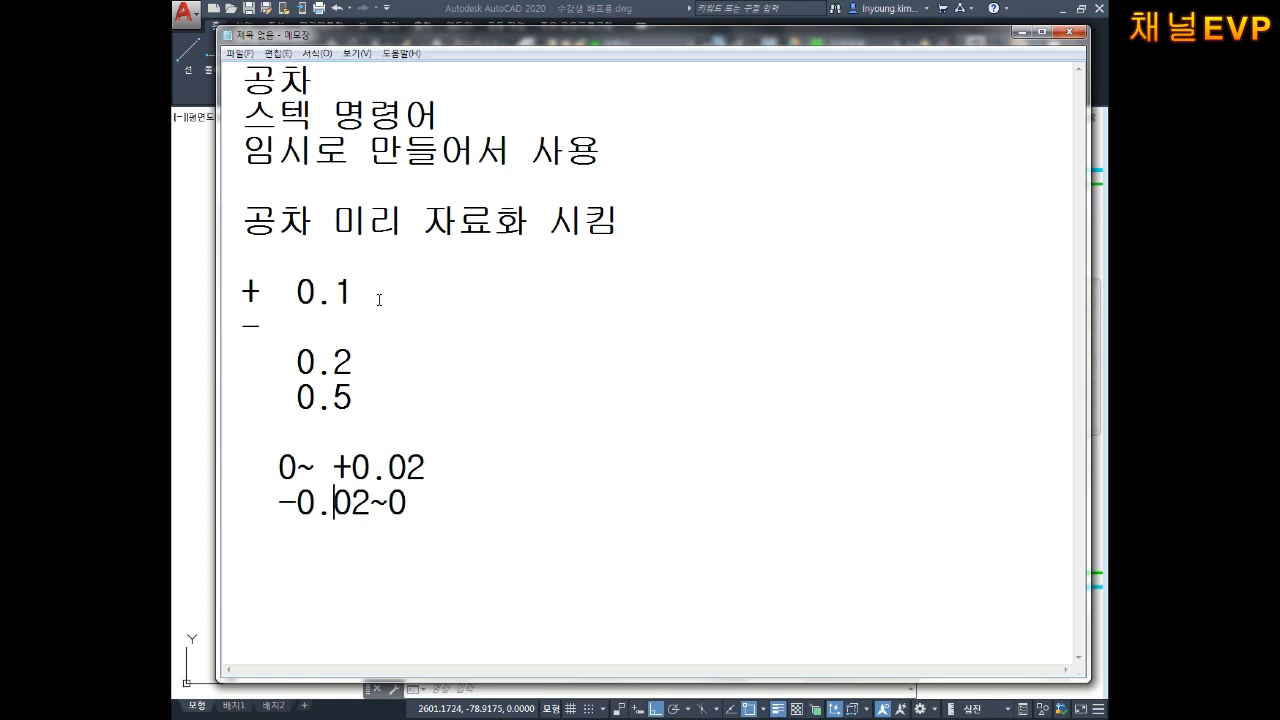
{"action": "key", "text": "Right"}
{"action": "key", "text": "Right"}
{"action": "key", "text": "Right"}
{"action": "key", "text": "Up"}
{"action": "key", "text": "Left"}
{"action": "key", "text": "Left"}
{"action": "key", "text": "Down"}
{"action": "key", "text": "Right"}
{"action": "key", "text": "Right"}
{"action": "key", "text": "Up"}
{"action": "key", "text": "Left"}
{"action": "key", "text": "Left"}
{"action": "key", "text": "Left"}
{"action": "key", "text": "Left"}
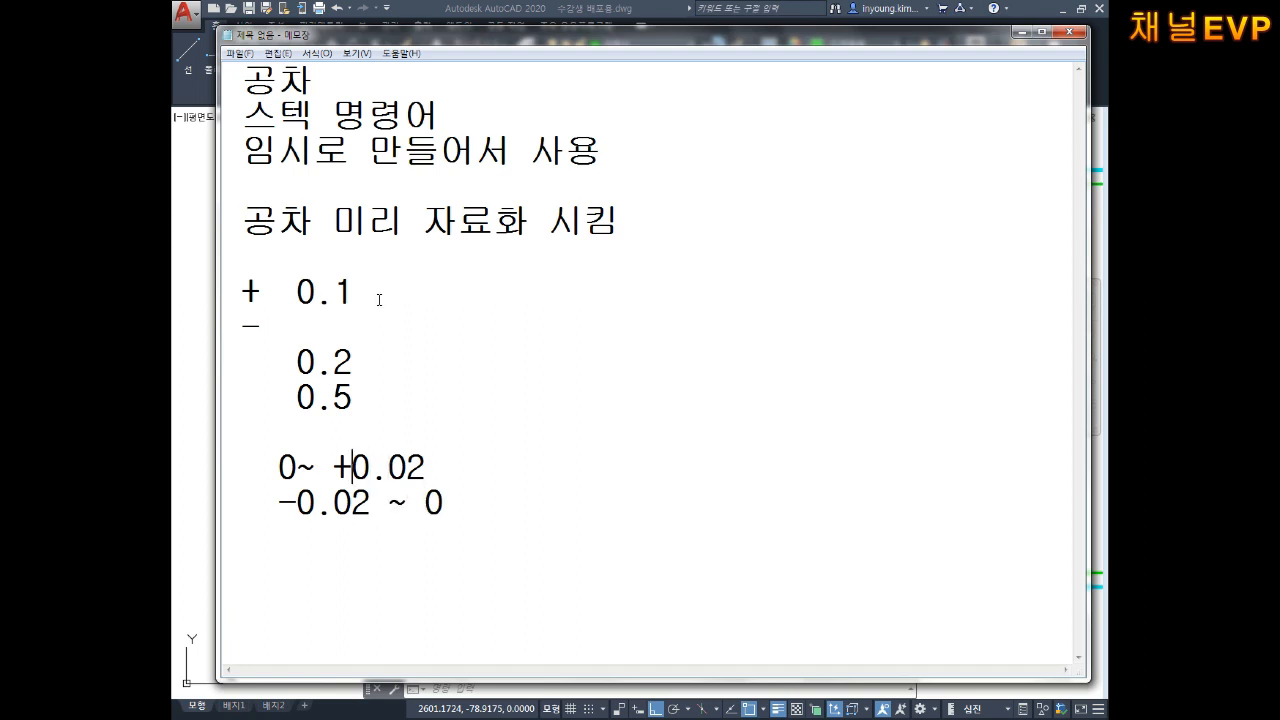
{"action": "key", "text": "Left"}
{"action": "key", "text": "Left"}
{"action": "key", "text": "Left"}
{"action": "key", "text": "Down"}
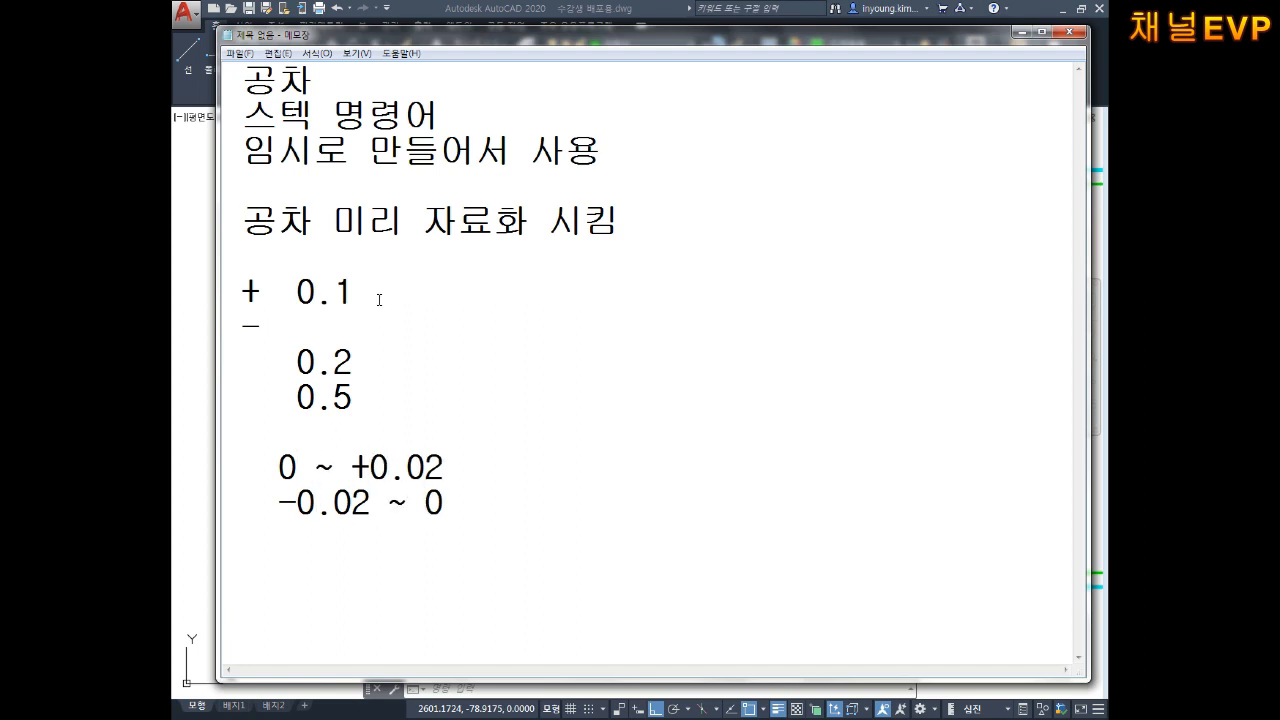
Leave a blank line after the ranges and add the fit classes H7 and g6 on separate lines.
{"action": "key", "text": "Right"}
{"action": "key", "text": "Right"}
{"action": "key", "text": "Right"}
{"action": "key", "text": "Right"}
{"action": "key", "text": "Right"}
{"action": "key", "text": "Right"}
{"action": "key", "text": "Return"}
{"action": "key", "text": "Return"}
{"action": "type", "text": "h"}
{"action": "key", "text": "BackSpace"}
{"action": "type", "text": "H7"}
{"action": "key", "text": "Return"}
{"action": "type", "text": "ㅎ"}
{"action": "key", "text": "BackSpace"}
{"action": "type", "text": "G"}
{"action": "key", "text": "BackSpace"}
{"action": "type", "text": "g6"}
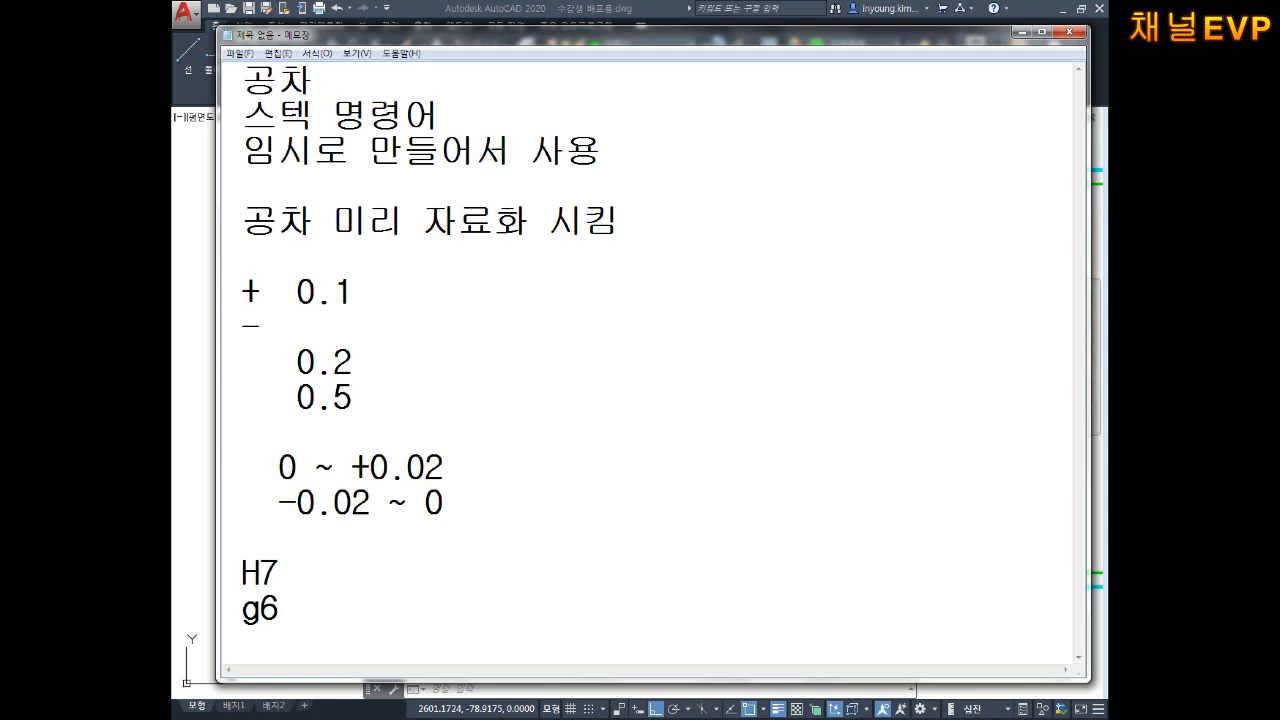
Insert a blank line between the "0 ~ +0.02" and "-0.02 ~ 0" ranges.
{"action": "key", "text": "Up"}
{"action": "key", "text": "Up"}
{"action": "key", "text": "Right"}
{"action": "key", "text": "Right"}
{"action": "key", "text": "Return"}
{"action": "key", "text": "Up"}
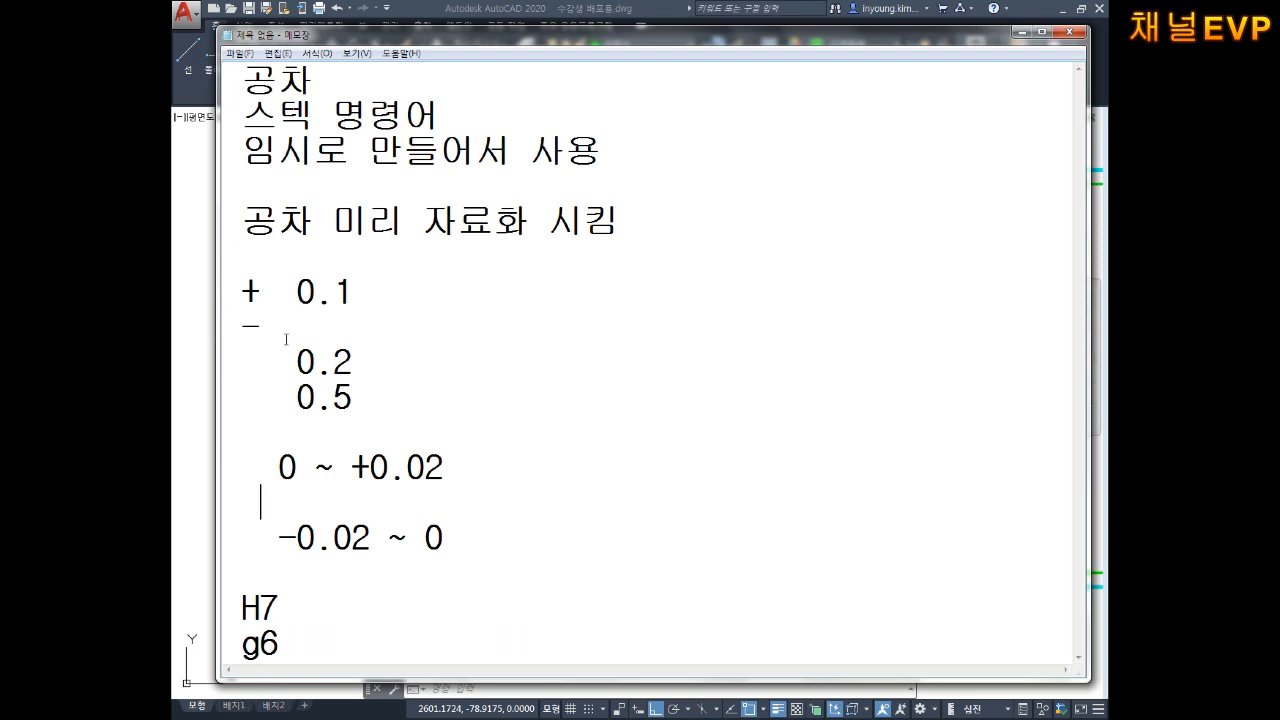
Add the command reminder "d 엔터" at the end of the note, separated from g6 by a blank line.
{"action": "key", "text": "Down"}
{"action": "key", "text": "Down"}
{"action": "key", "text": "Down"}
{"action": "key", "text": "End"}
{"action": "key", "text": "Return"}
{"action": "key", "text": "Return"}
{"action": "type", "text": "ㅇ"}
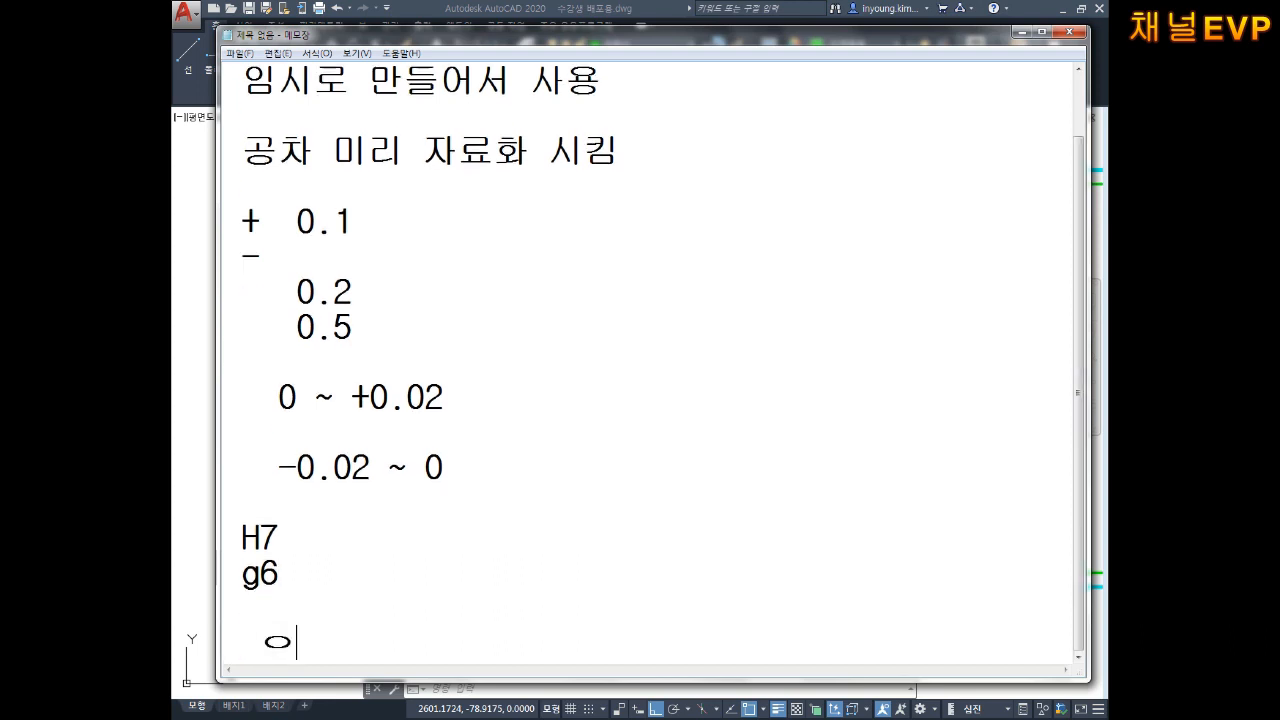
{"action": "key", "text": "BackSpace"}
{"action": "key", "text": "BackSpace"}
{"action": "type", "text": "ㅇ"}
{"action": "key", "text": "BackSpace"}
{"action": "type", "text": "dㅇㄴ"}
{"action": "key", "text": "BackSpace"}
{"action": "key", "text": "BackSpace"}
{"action": "type", "text": "엔ㅌ"}
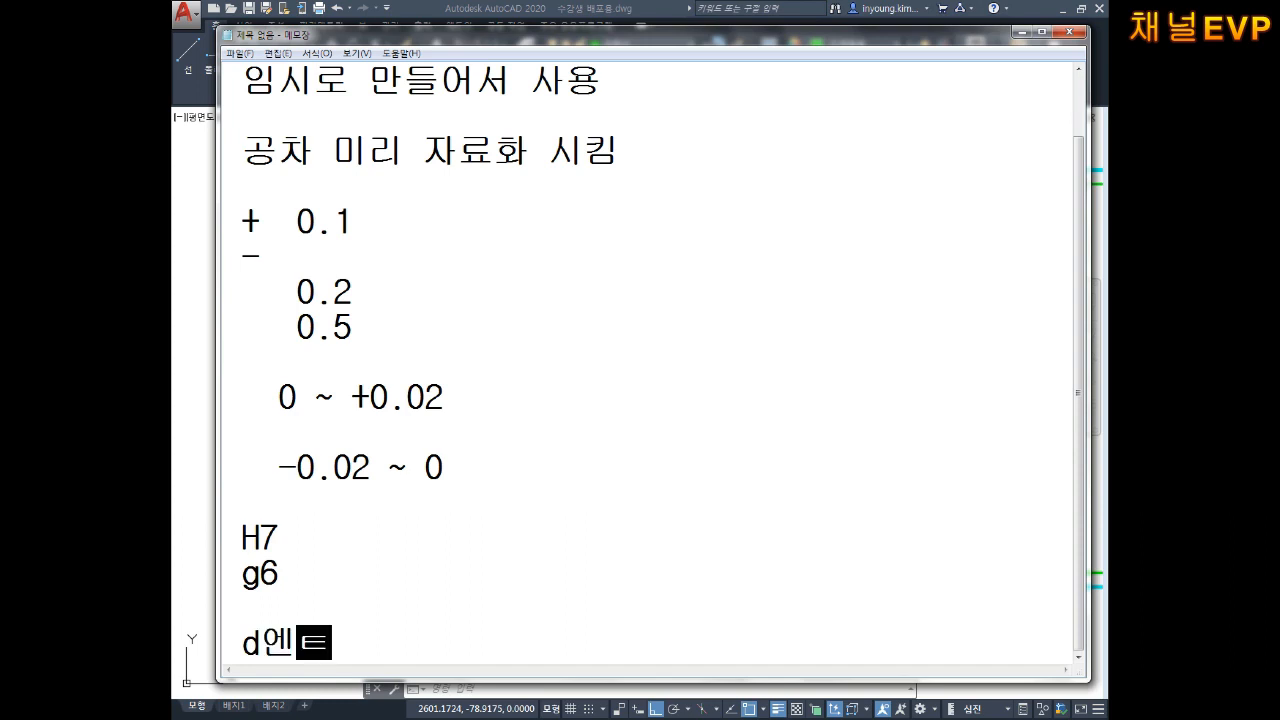
{"action": "type", "text": "ㅓ"}
{"action": "key", "text": "Return"}
{"action": "key", "text": "Up"}
{"action": "key", "text": "Right"}
{"action": "key", "text": "Down"}
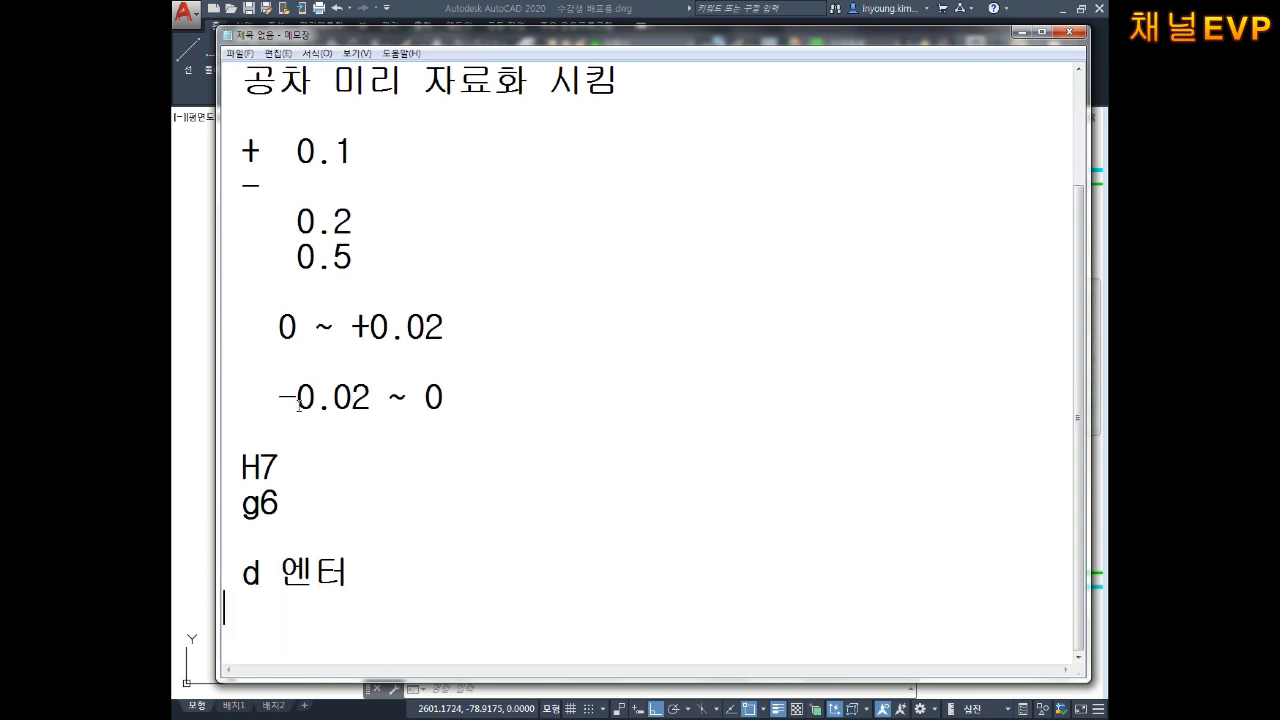
Switch to AutoCAD, cancel any active command and open the Dimension Style Manager.
{"action": "left_click", "coordinate": [190, 280]}
{"action": "key", "text": "Escape"}
{"action": "key", "text": "Escape"}
{"action": "type", "text": "d"}
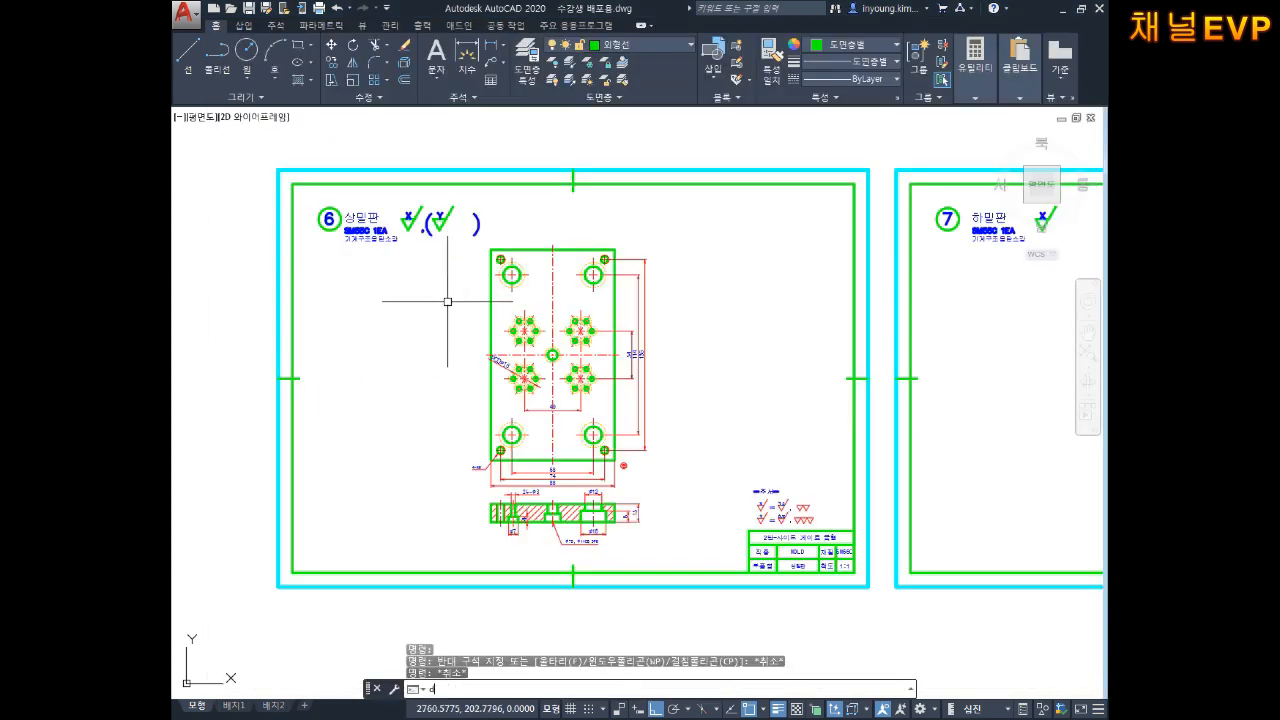
{"action": "key", "text": "Return"}
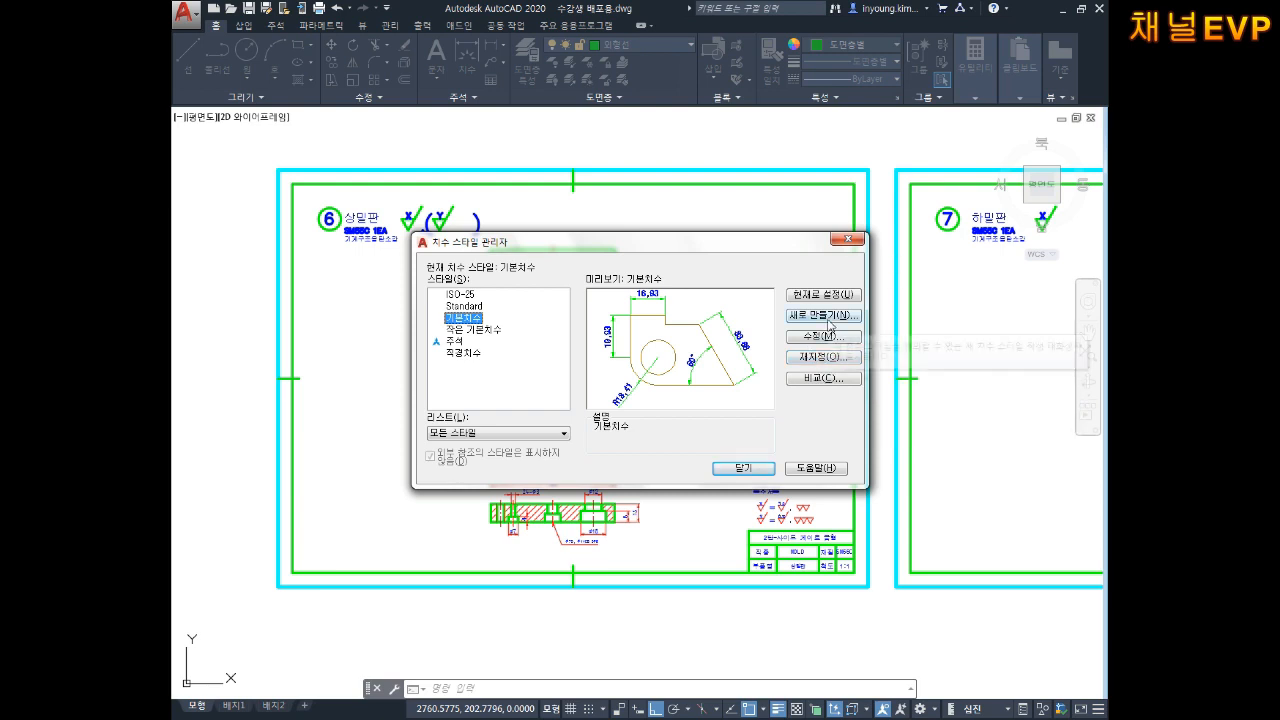
Create a new dimension style named 직경치수2 based on 기본치수 and continue to its settings.
{"action": "left_click", "coordinate": [830, 318]}
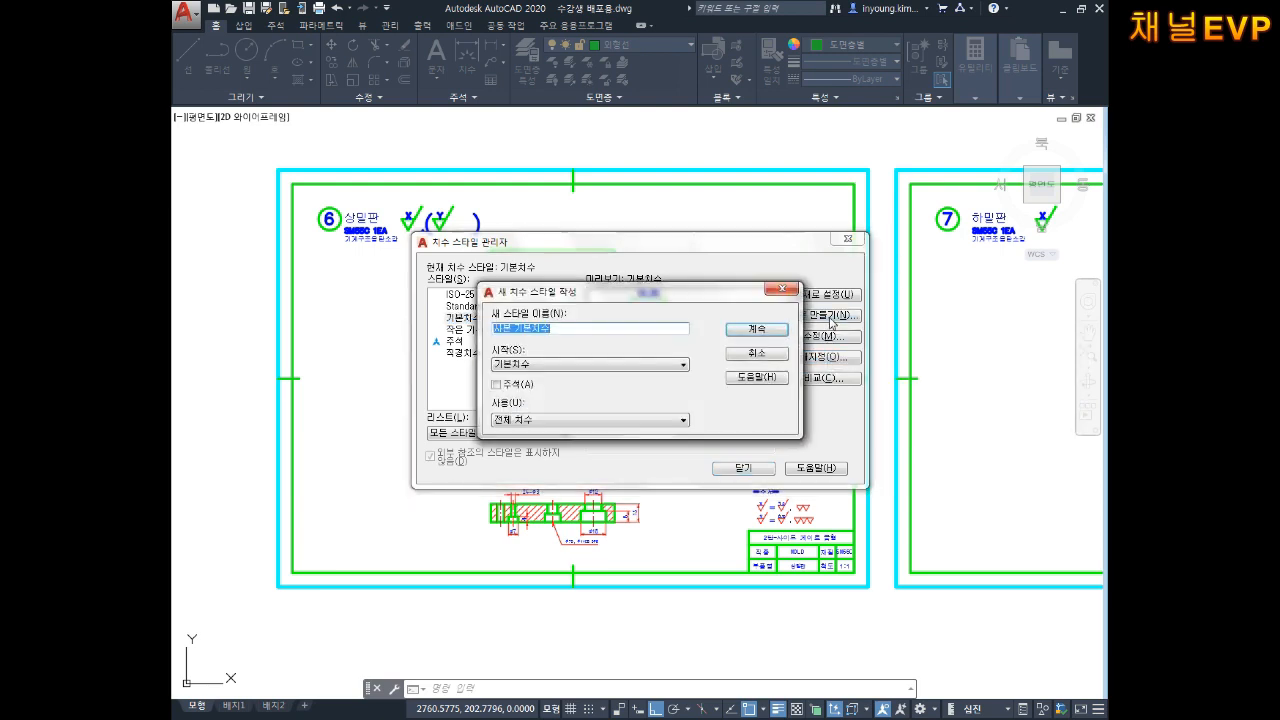
{"action": "key", "text": "BackSpace"}
{"action": "type", "text": "w"}
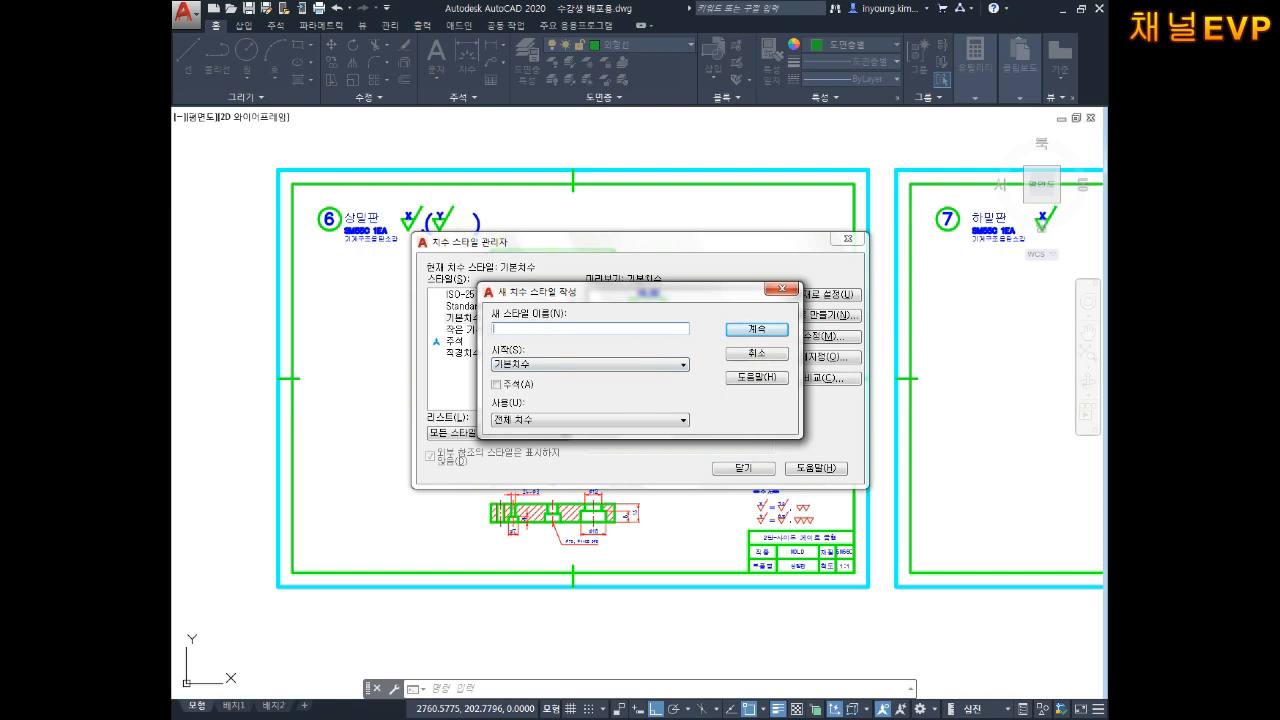
{"action": "type", "text": "적"}
{"action": "type", "text": "경치수2"}
{"action": "left_click", "coordinate": [752, 328]}
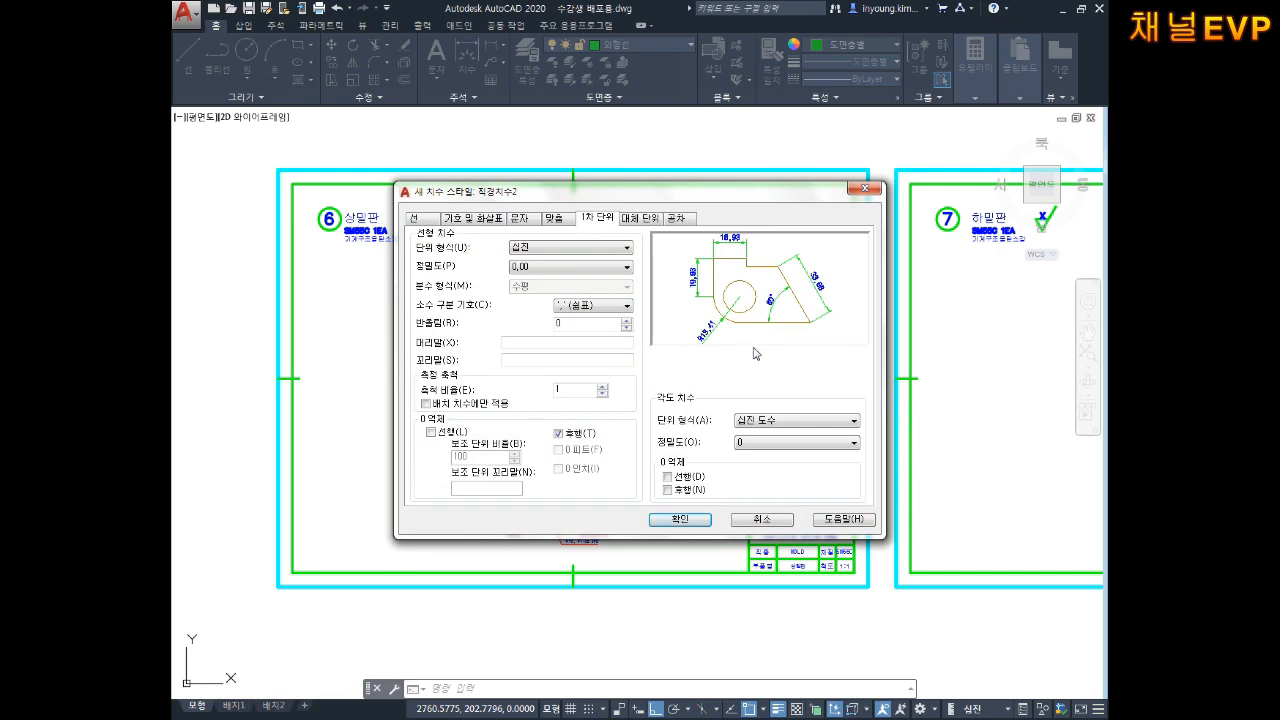
Set the primary units prefix of 직경치수2 to %%c, accept the style and close the Dimension Style Manager.
{"action": "left_click", "coordinate": [426, 219]}
{"action": "left_click", "coordinate": [462, 219]}
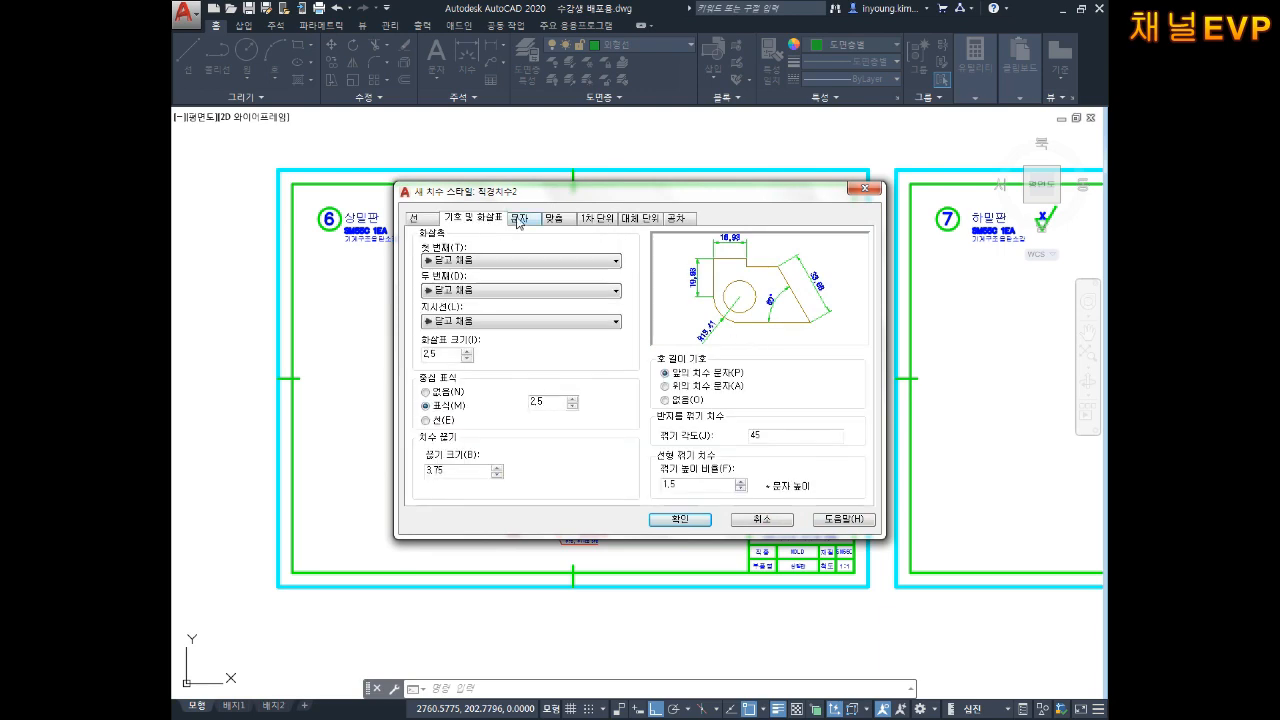
{"action": "left_click", "coordinate": [520, 219]}
{"action": "left_click", "coordinate": [556, 219]}
{"action": "left_click", "coordinate": [598, 218]}
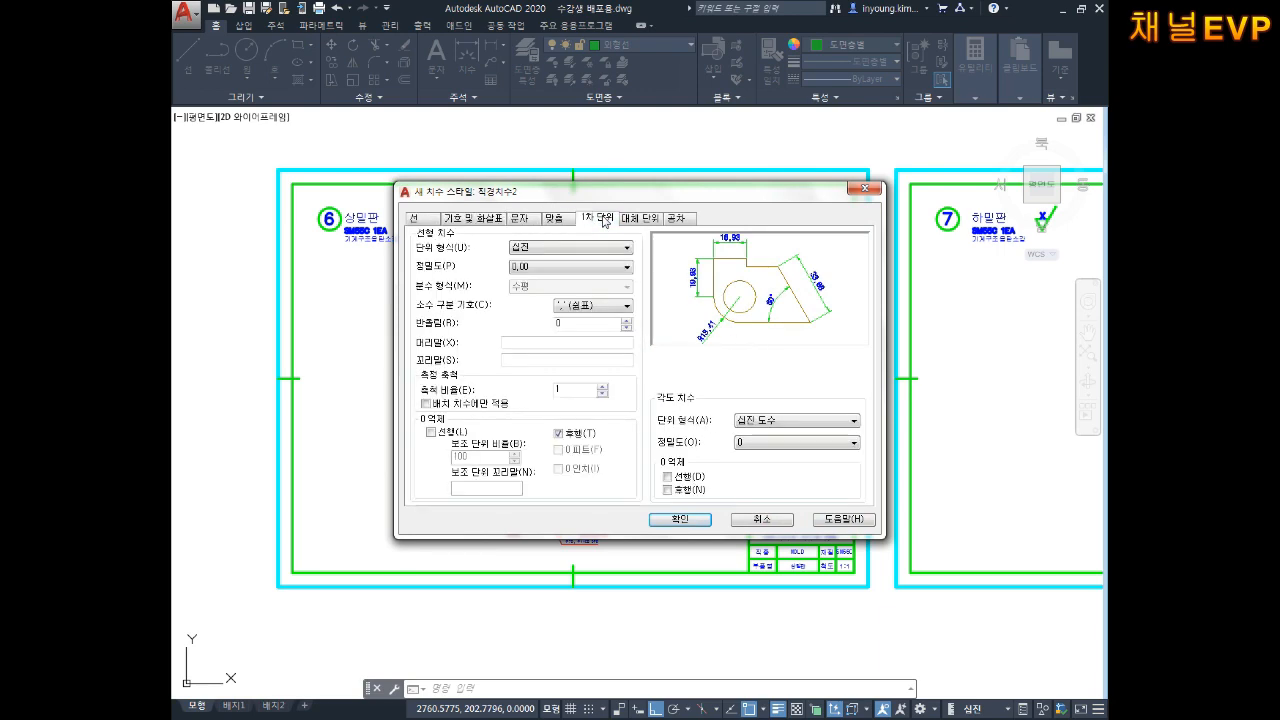
{"action": "left_click", "coordinate": [522, 342]}
{"action": "mouse_move", "coordinate": [645, 718]}
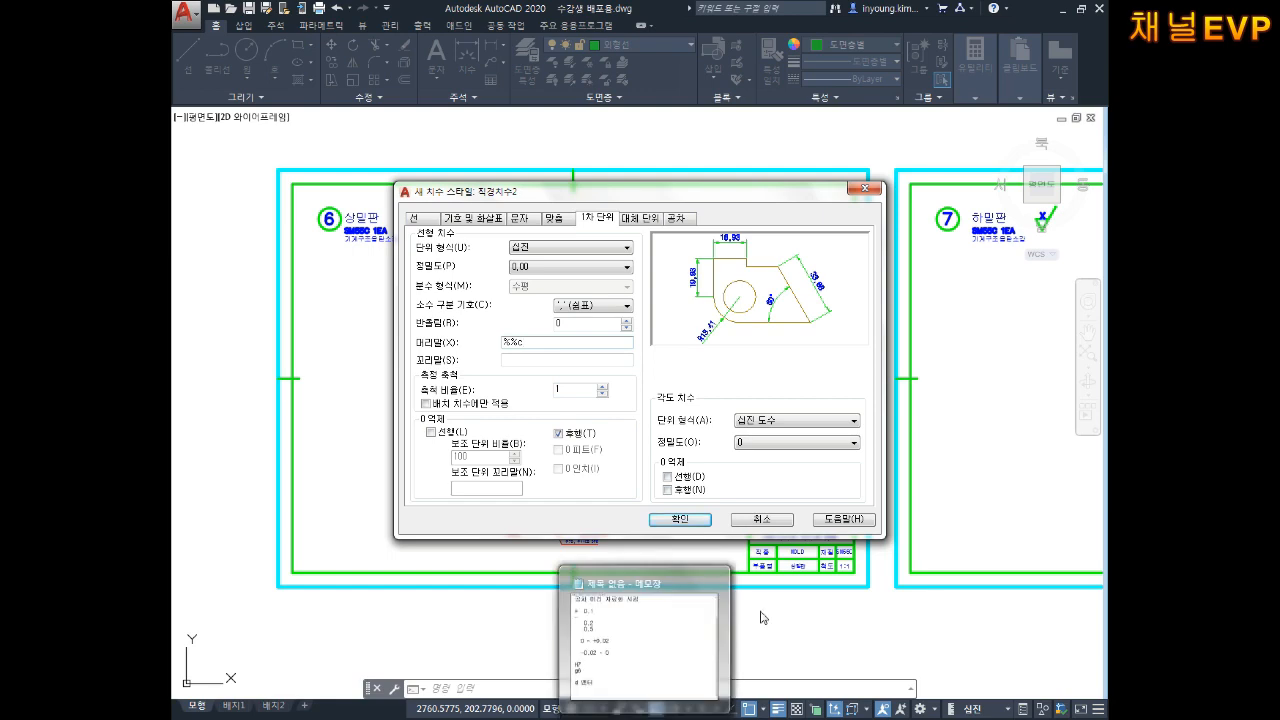
{"action": "left_click", "coordinate": [681, 519]}
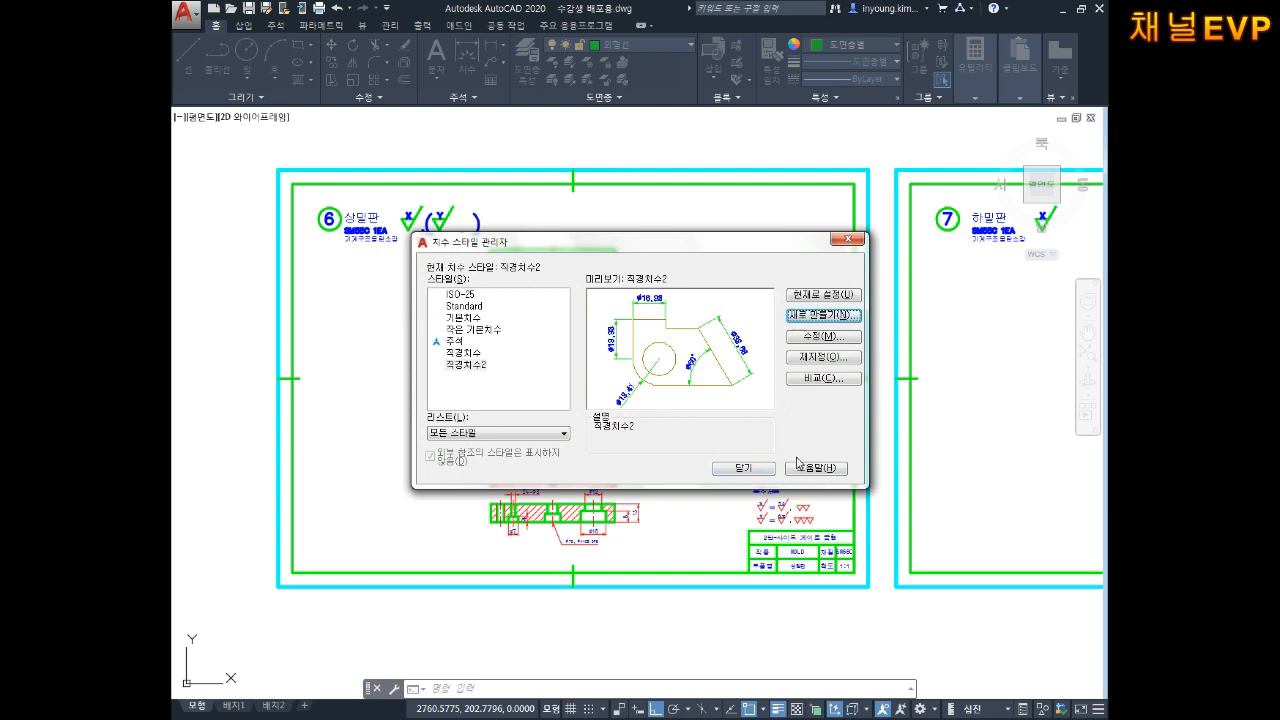
{"action": "left_click", "coordinate": [745, 470]}
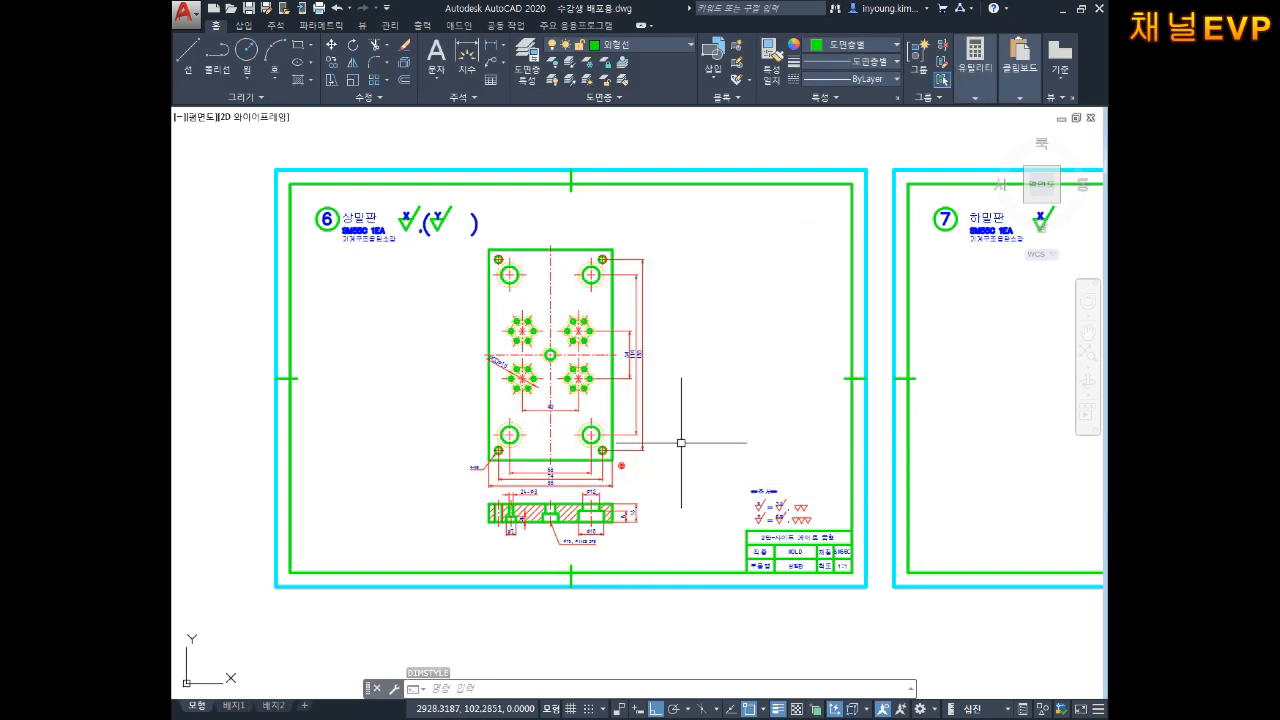
Open the Dimension Style Manager and start a new dimension style based on 기본치수.
{"action": "type", "text": "ds"}
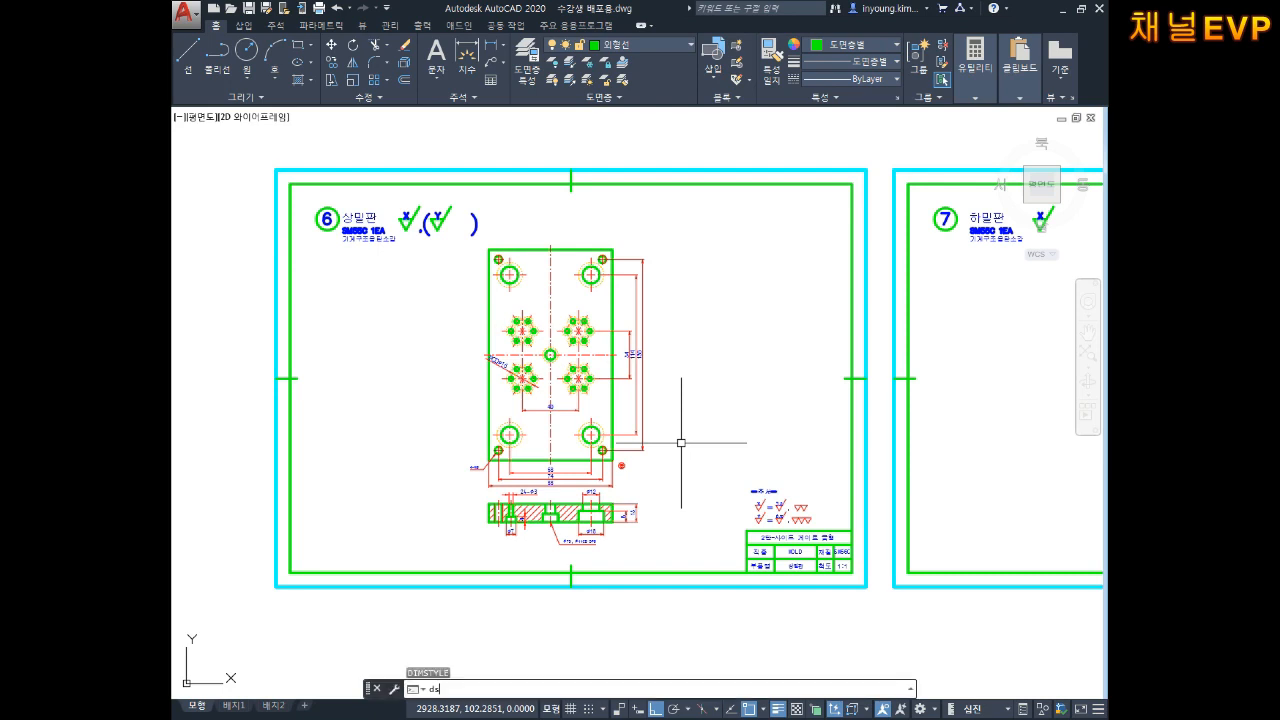
{"action": "key", "text": "Return"}
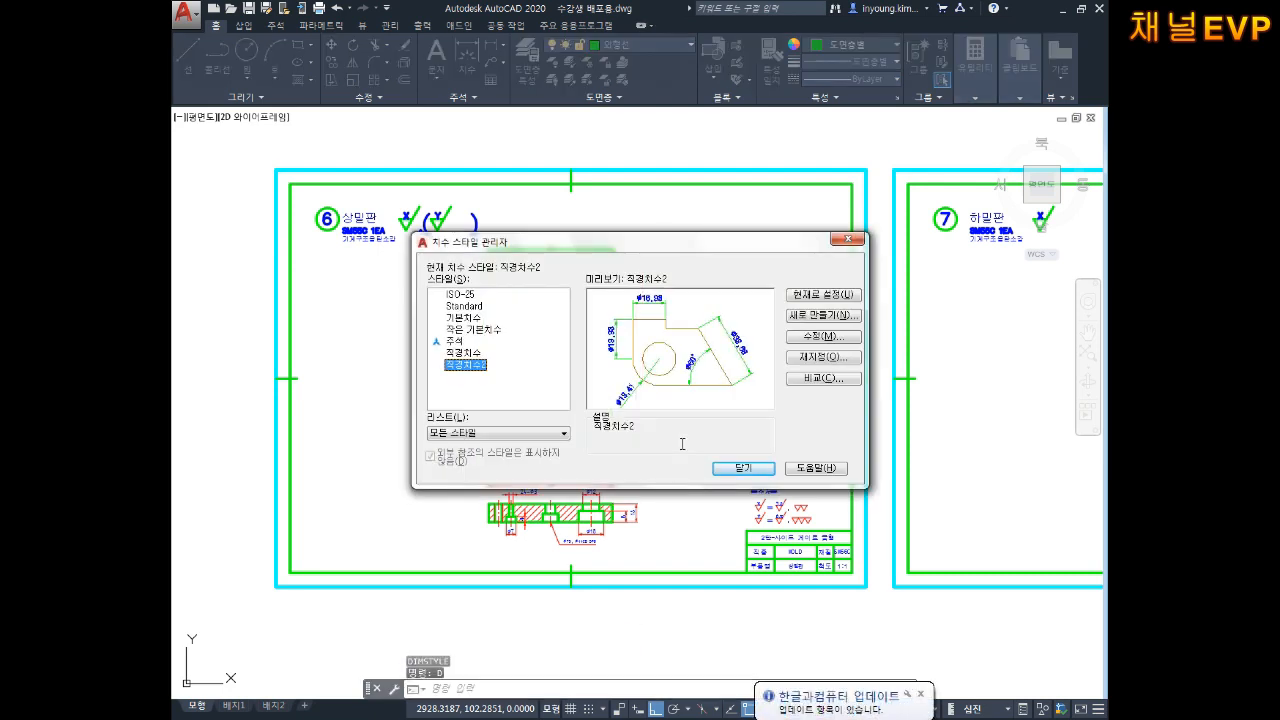
{"action": "left_click", "coordinate": [842, 318]}
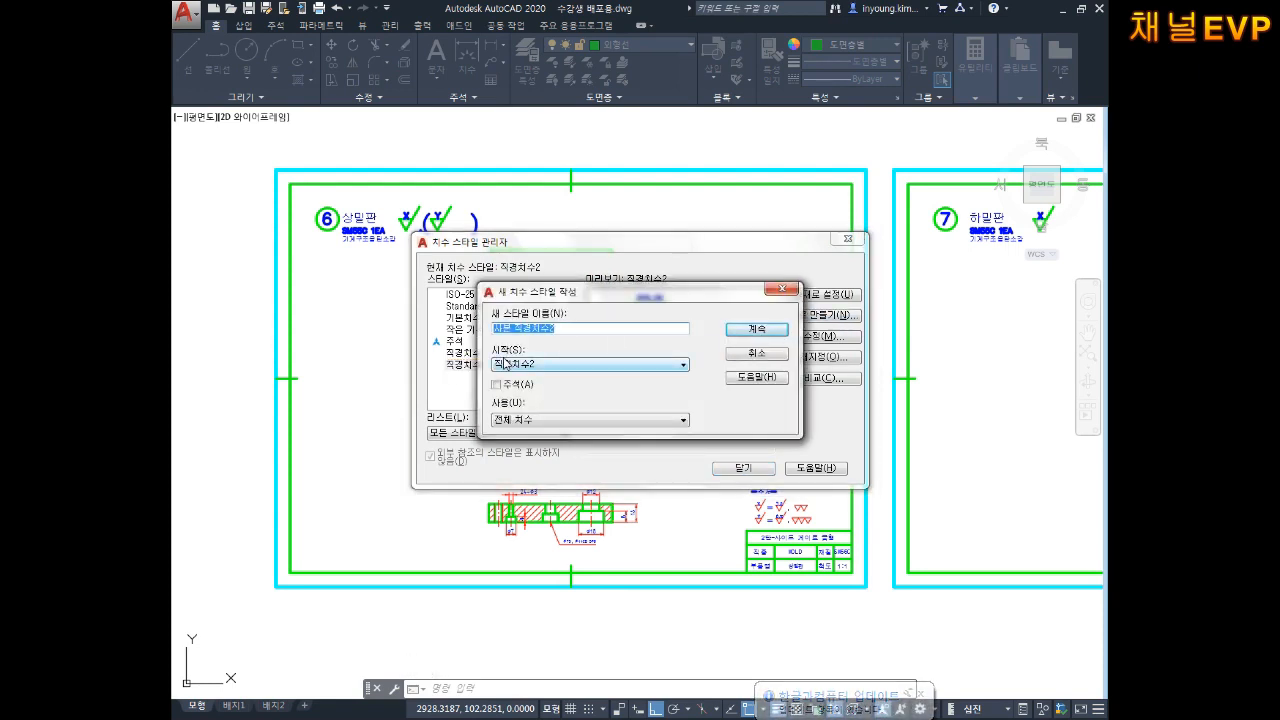
{"action": "left_click", "coordinate": [527, 367]}
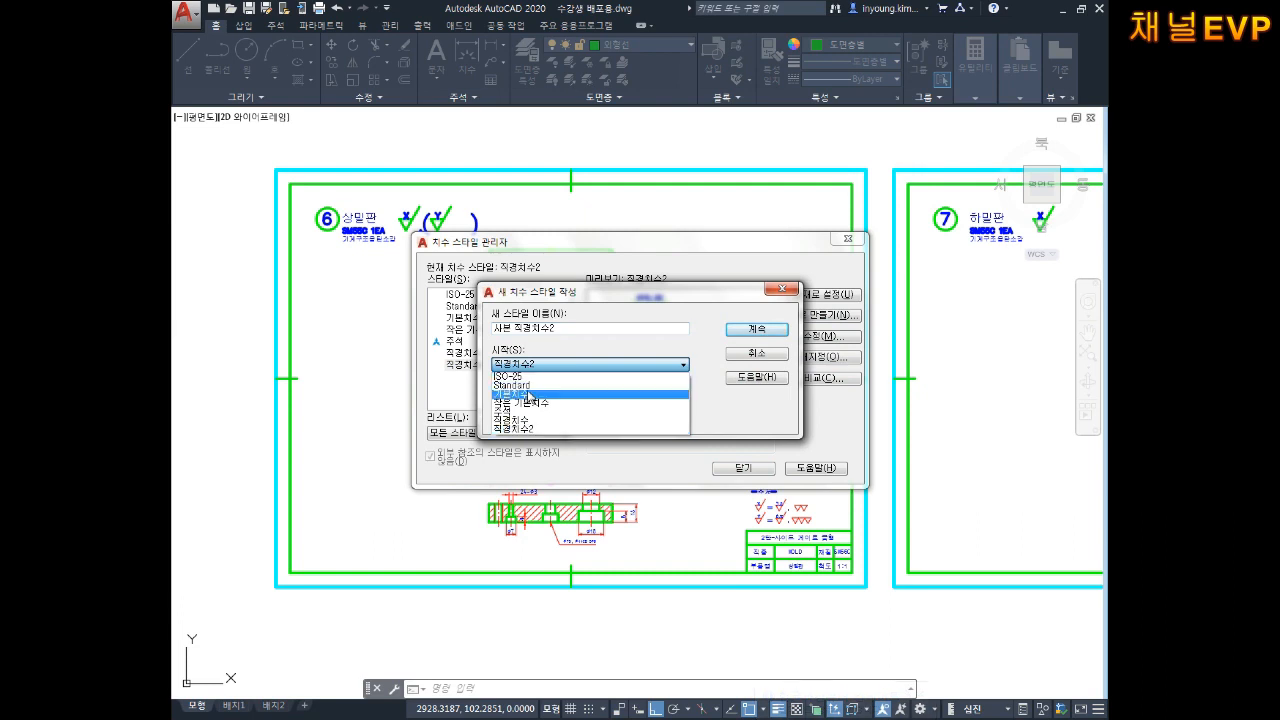
{"action": "left_click", "coordinate": [522, 397]}
Replace the suggested name of the new dimension style with 일반공차0.1.
{"action": "left_click", "coordinate": [577, 331]}
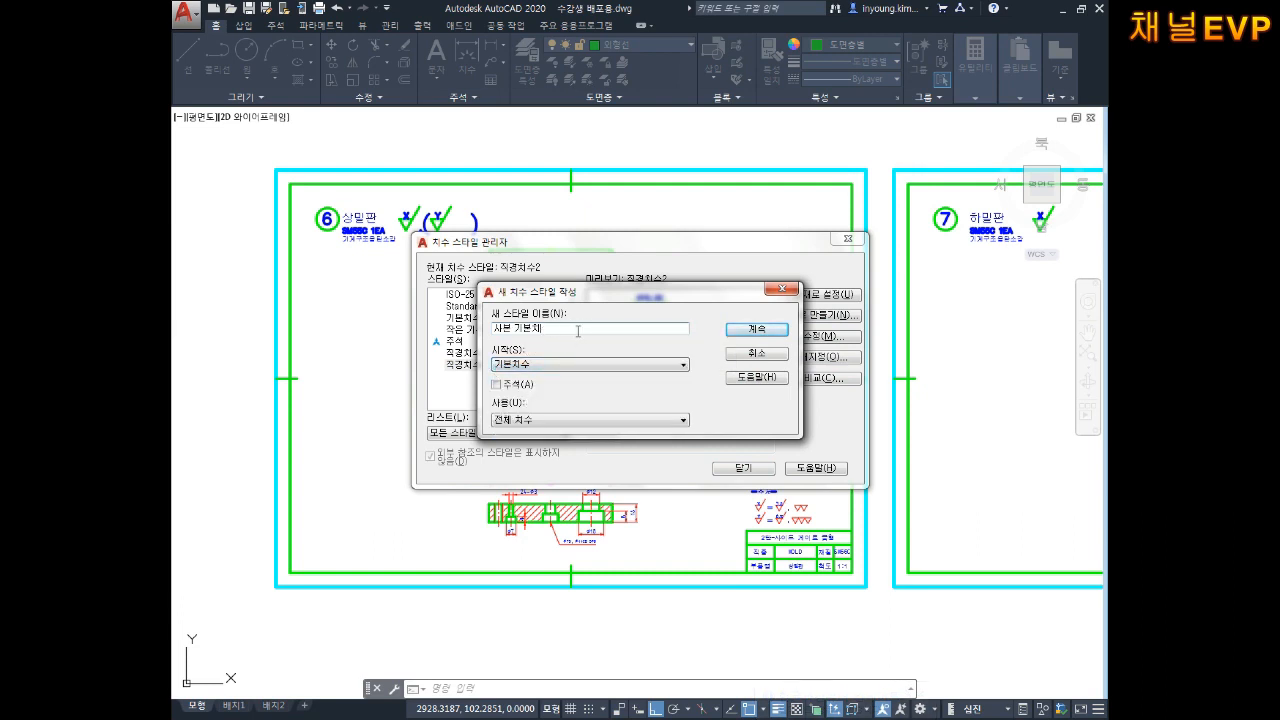
{"action": "key", "text": "BackSpace"}
{"action": "key", "text": "BackSpace"}
{"action": "key", "text": "BackSpace"}
{"action": "key", "text": "BackSpace"}
{"action": "key", "text": "BackSpace"}
{"action": "key", "text": "BackSpace"}
{"action": "key", "text": "BackSpace"}
{"action": "type", "text": "일반"}
Switch to the Notepad note and add the line "일반공차 0.1" below "d 엔터", separated by a blank line.
{"action": "left_click", "coordinate": [645, 718]}
{"action": "left_click", "coordinate": [584, 547]}
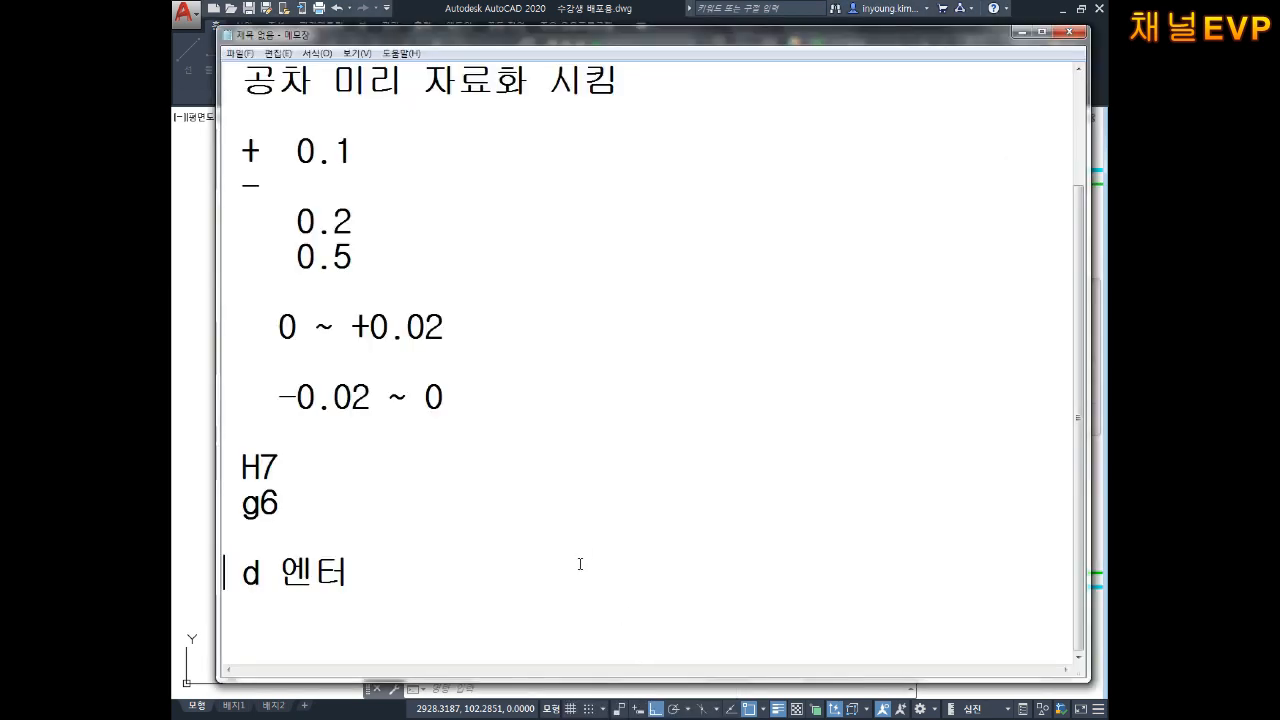
{"action": "key", "text": "Down"}
{"action": "key", "text": "Down"}
{"action": "type", "text": "일반공"}
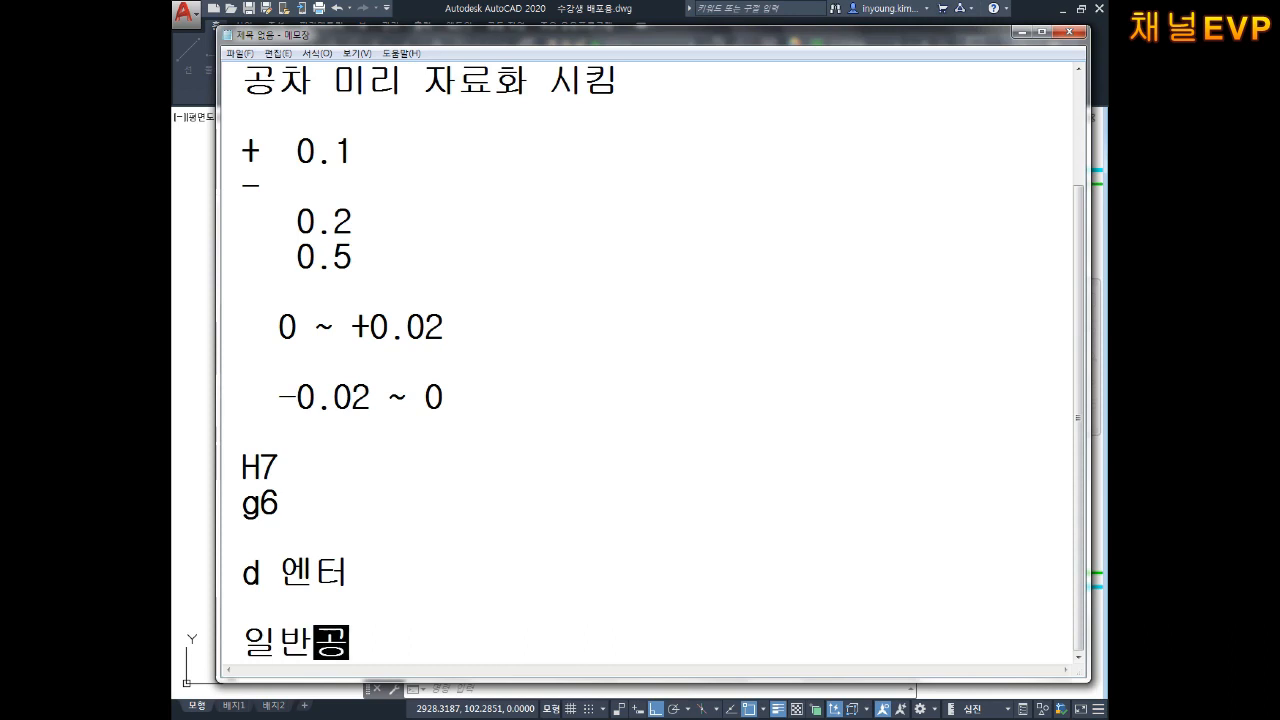
{"action": "type", "text": "차 0.1"}
{"action": "key", "text": "Return"}
{"action": "key", "text": "Return"}
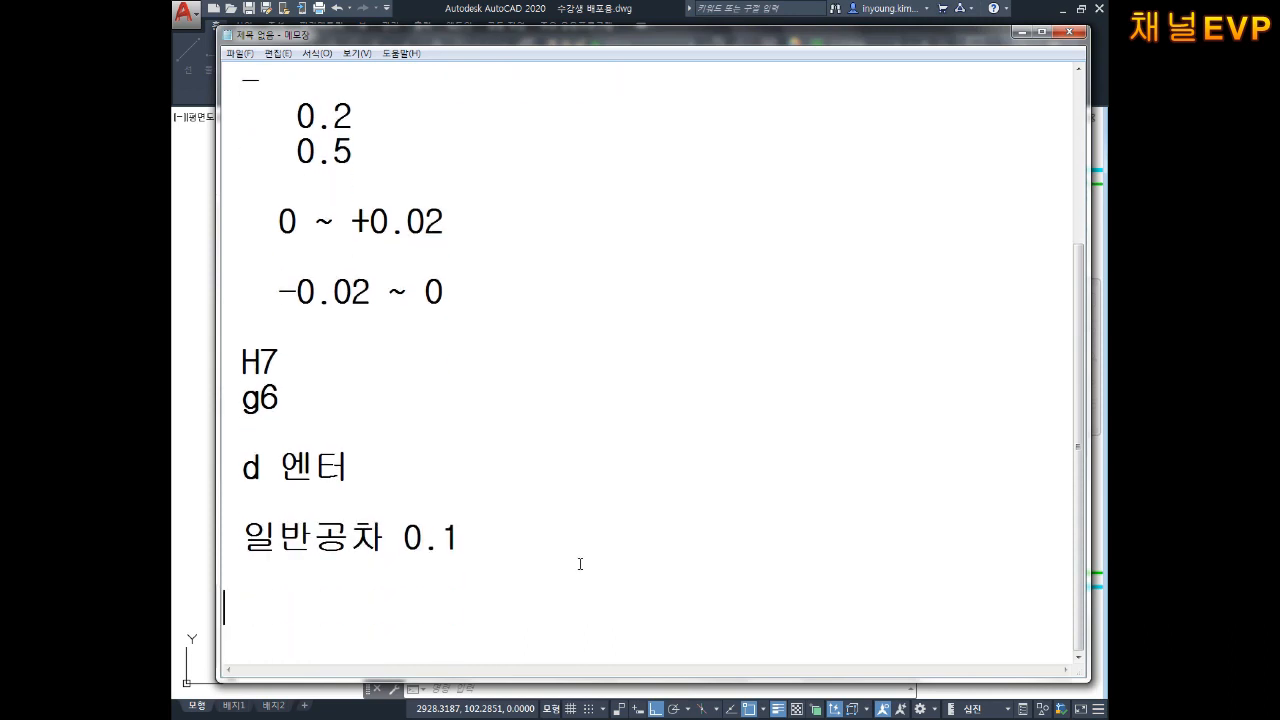
{"action": "key", "text": "Return"}
Switch back to AutoCAD, continue to the settings of 일반공차0.1 and look through its setting categories as far as the tolerances.
{"action": "key", "text": "alt+Tab"}
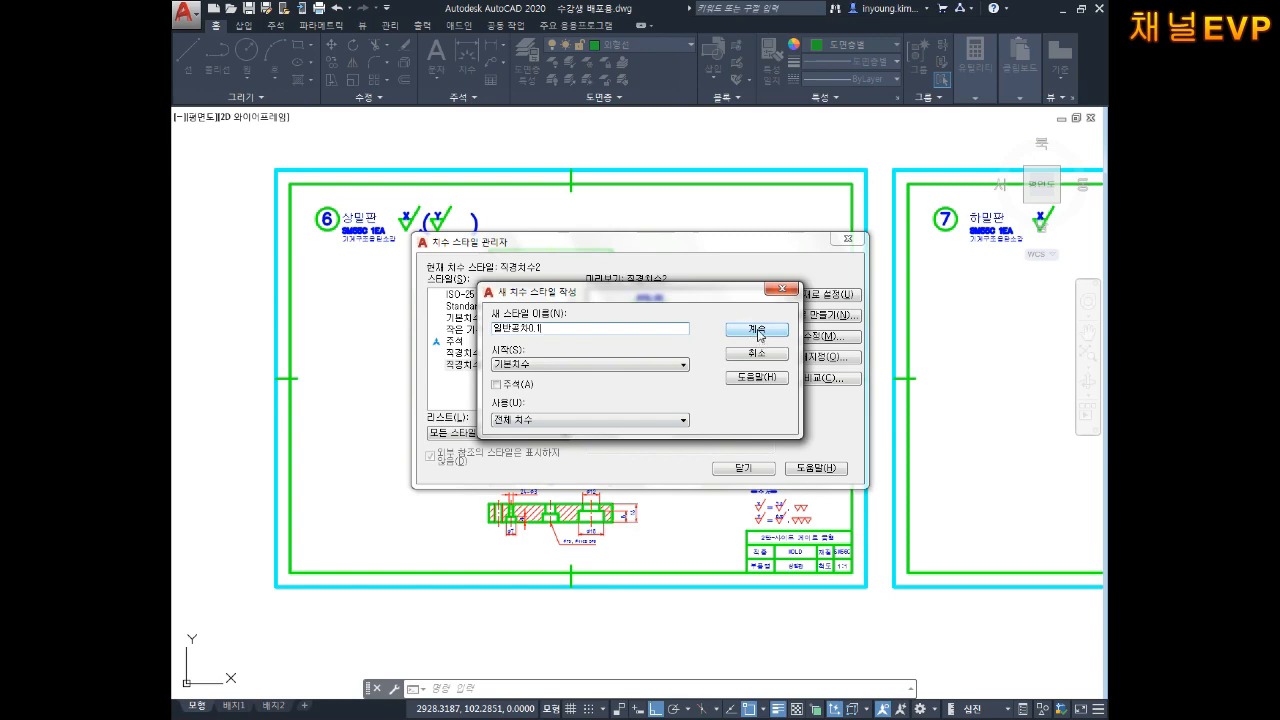
{"action": "left_click", "coordinate": [757, 331]}
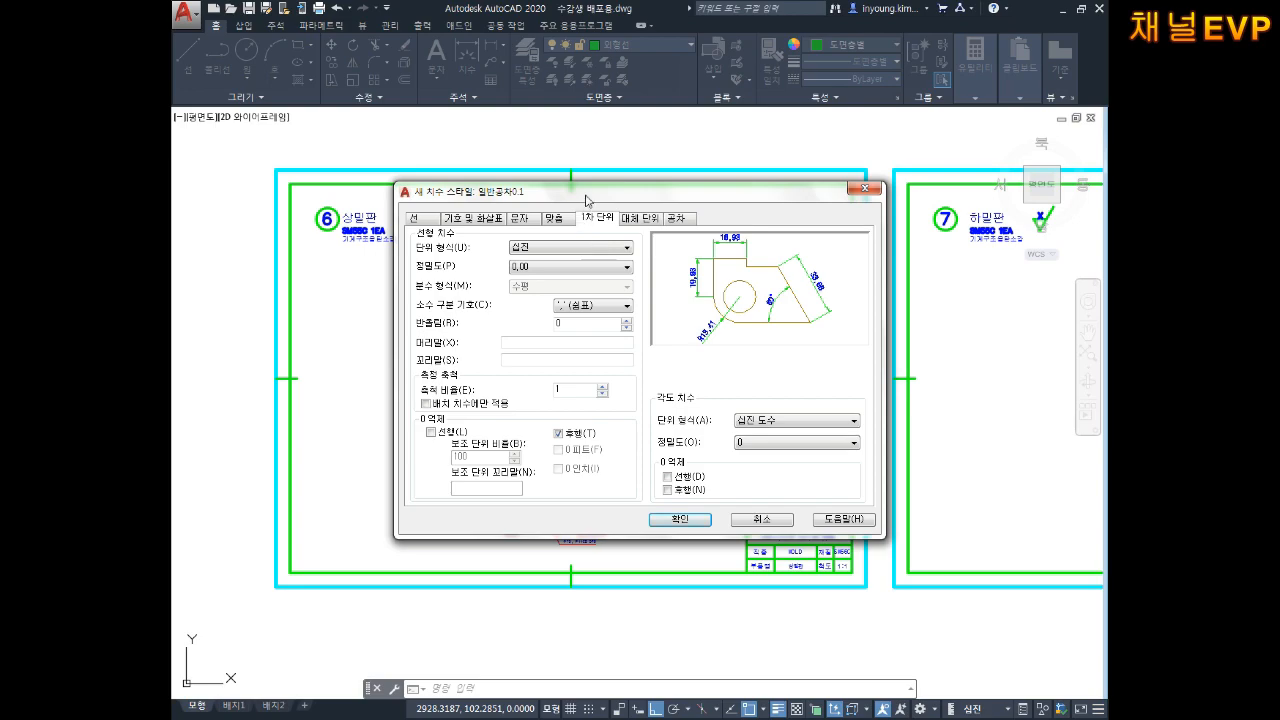
{"action": "left_click_drag", "start_coordinate": [592, 198], "coordinate": [567, 151]}
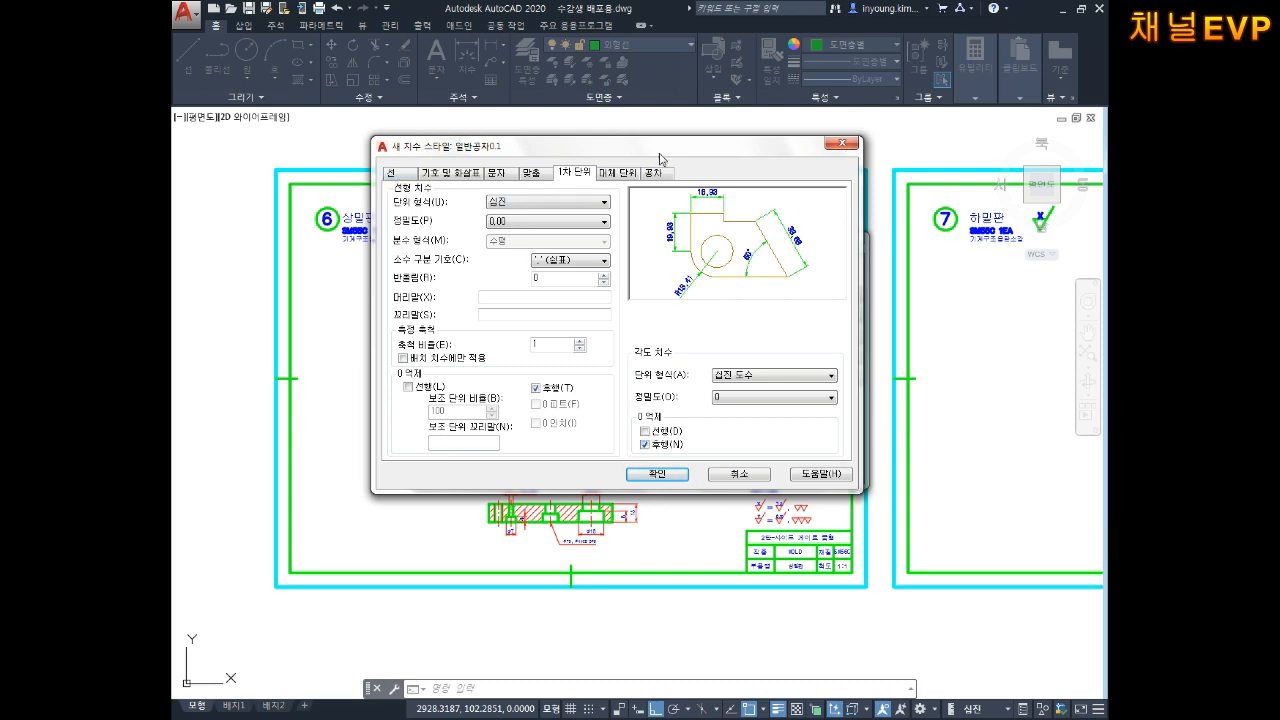
{"action": "left_click", "coordinate": [405, 178]}
{"action": "left_click", "coordinate": [465, 177]}
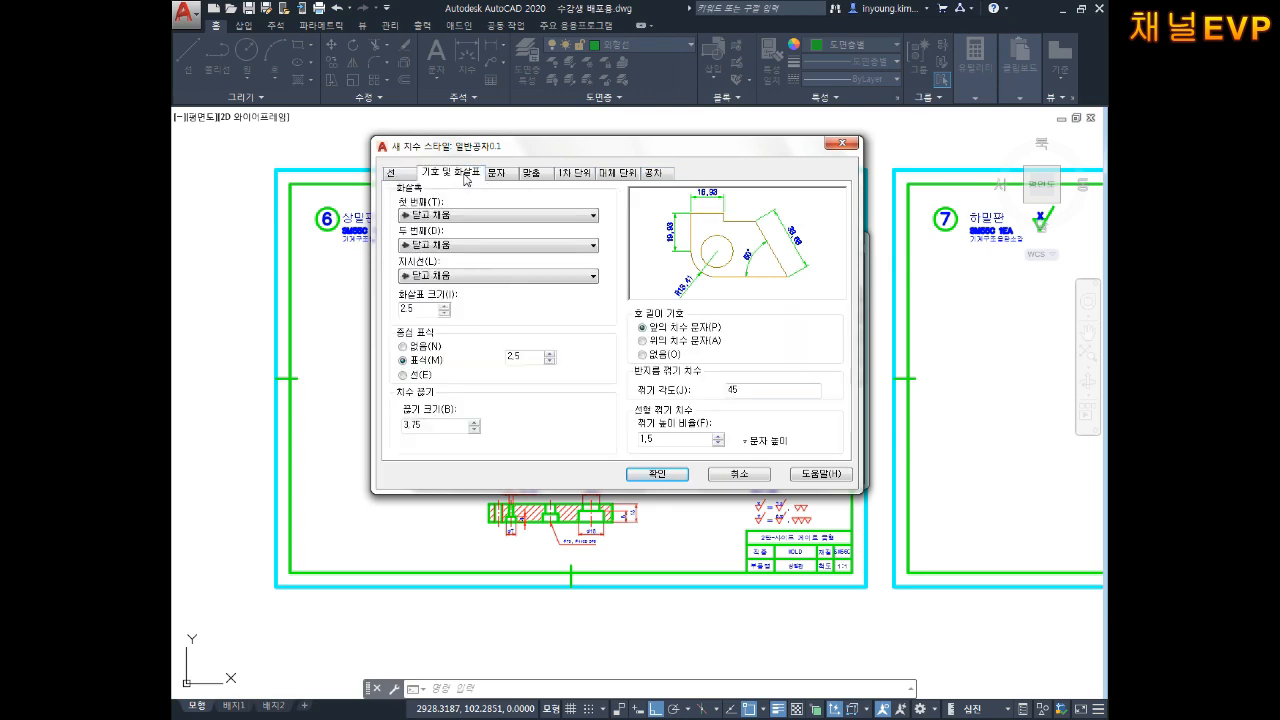
{"action": "left_click", "coordinate": [500, 176]}
{"action": "left_click", "coordinate": [533, 174]}
{"action": "left_click", "coordinate": [576, 174]}
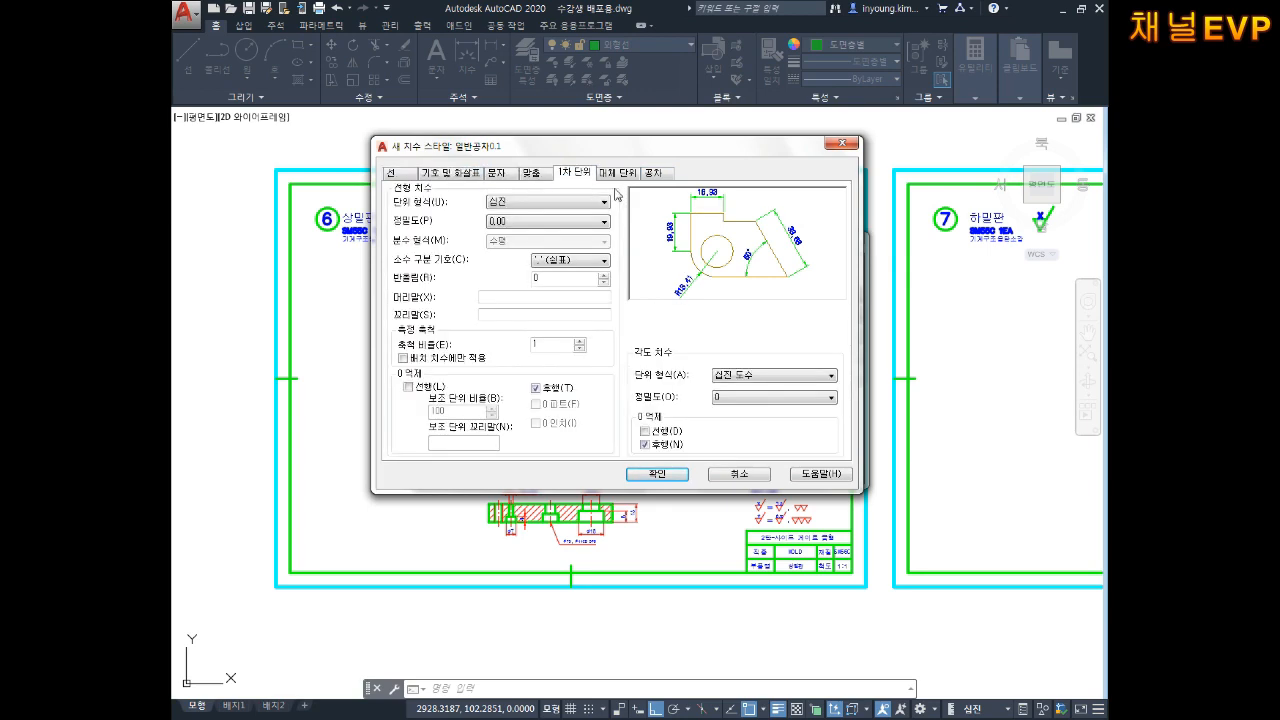
{"action": "left_click", "coordinate": [620, 174]}
{"action": "left_click", "coordinate": [668, 174]}
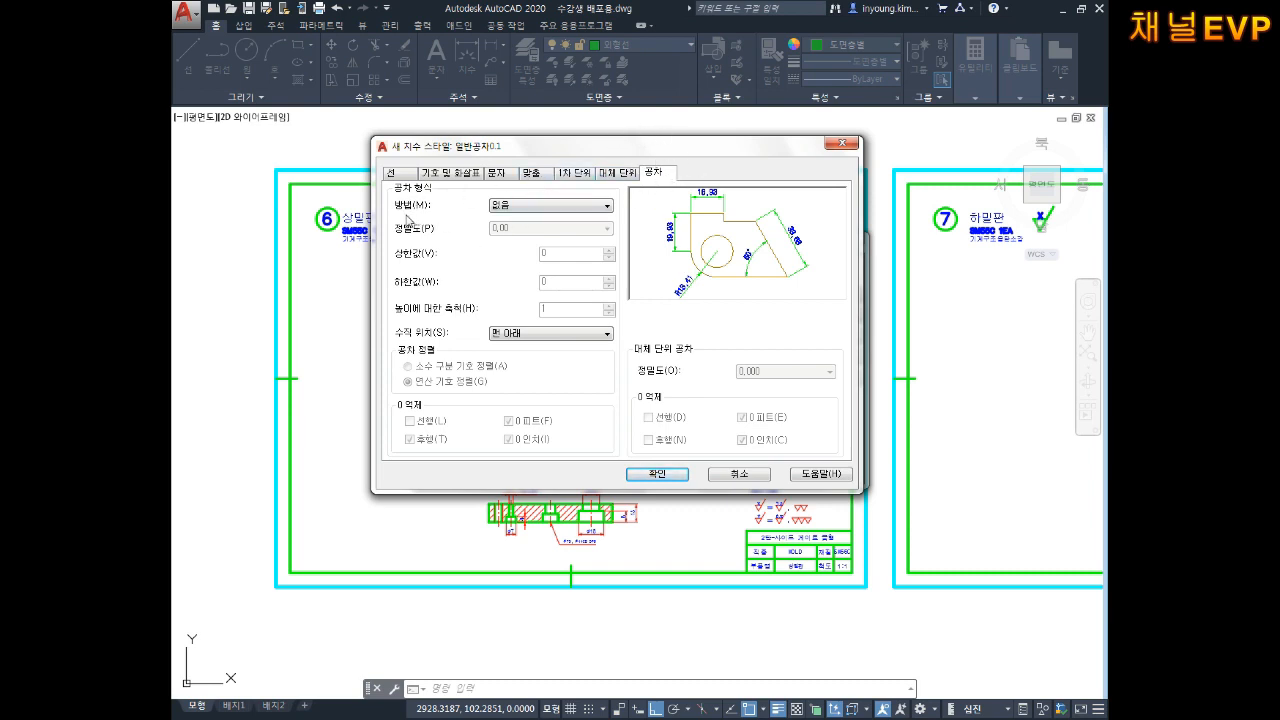
Give 일반공차0.1 a 대칭 tolerance with an upper value of 0.1, then make the style current and close the Dimension Style Manager.
{"action": "left_click", "coordinate": [530, 208]}
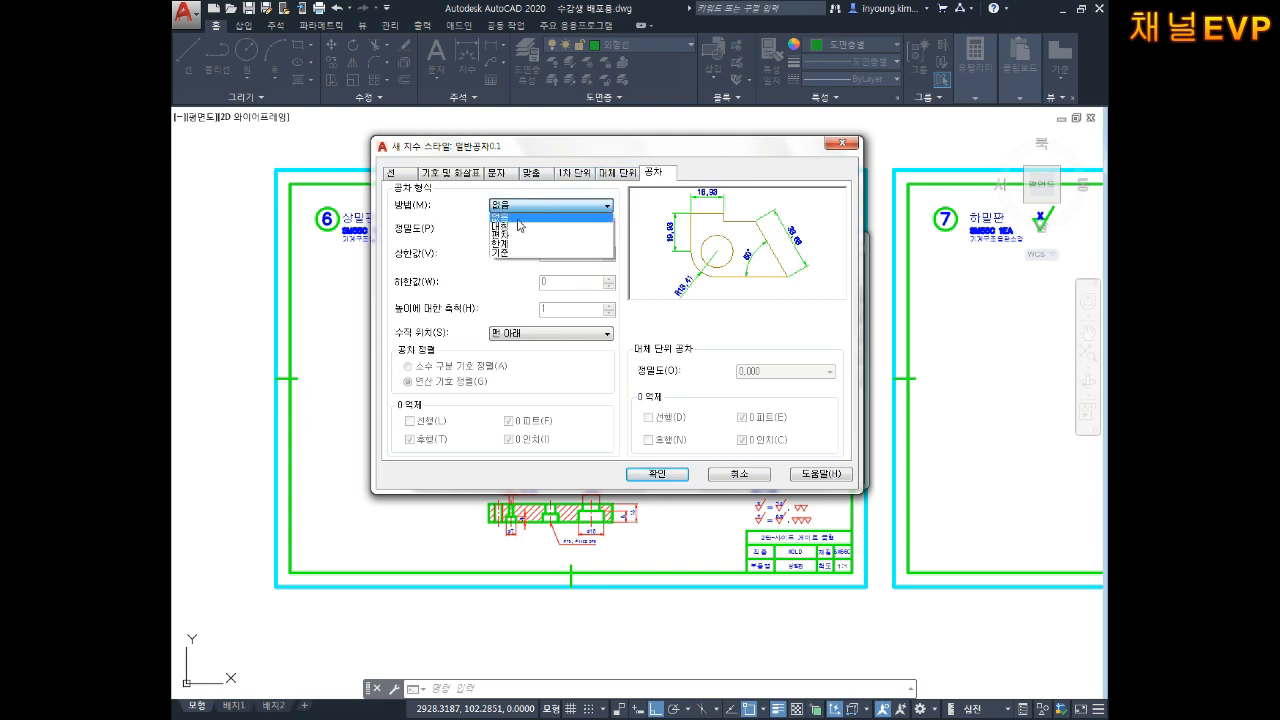
{"action": "left_click", "coordinate": [519, 226]}
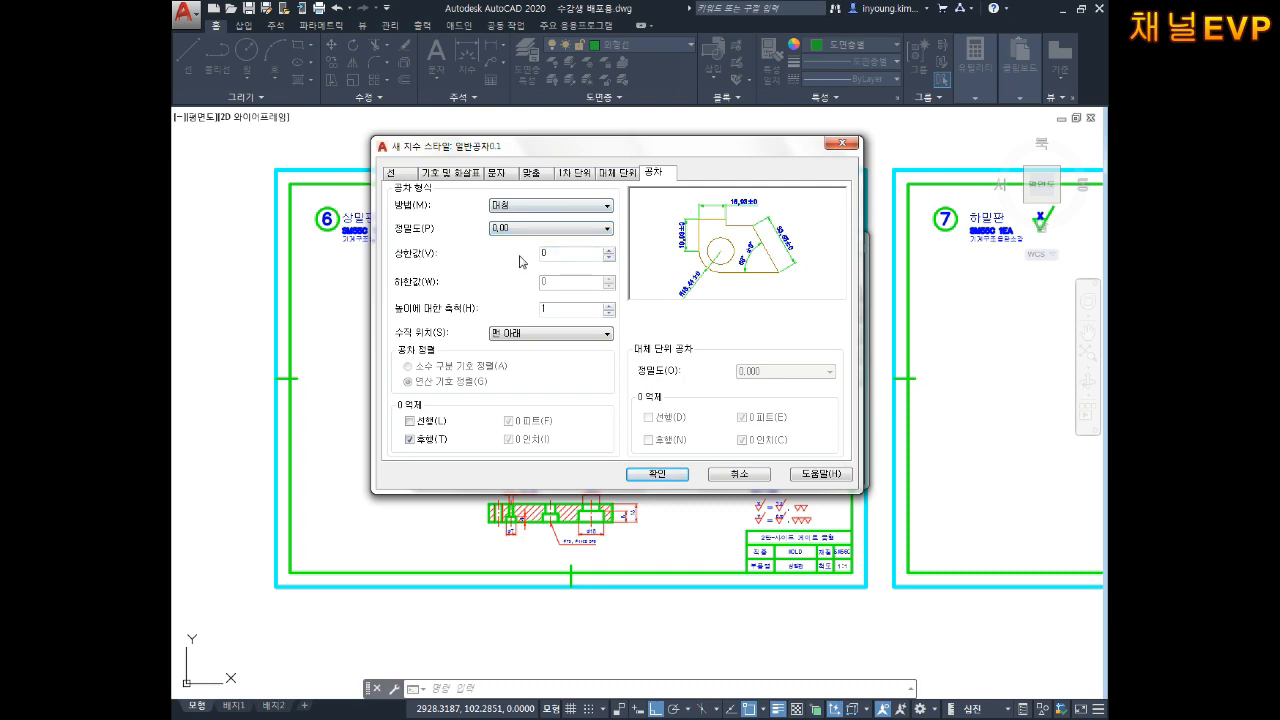
{"action": "left_click_drag", "start_coordinate": [559, 255], "coordinate": [463, 257]}
{"action": "left_click", "coordinate": [657, 473]}
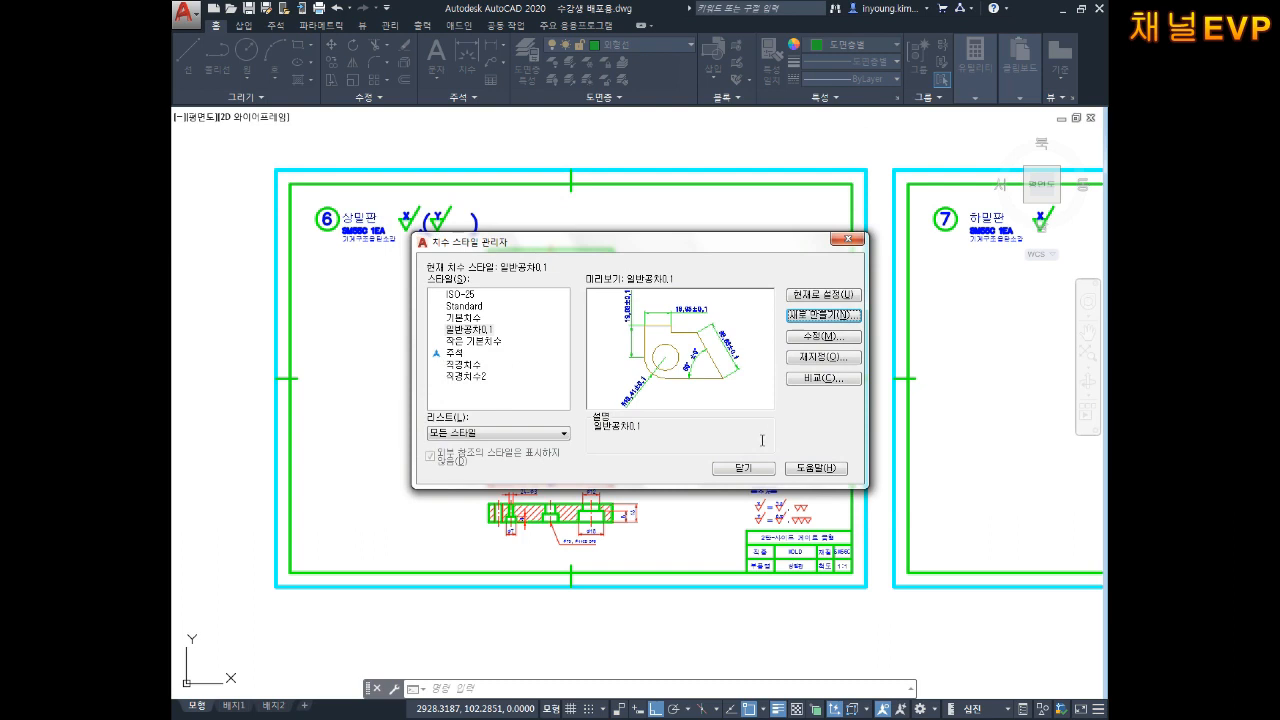
{"action": "left_click", "coordinate": [826, 296]}
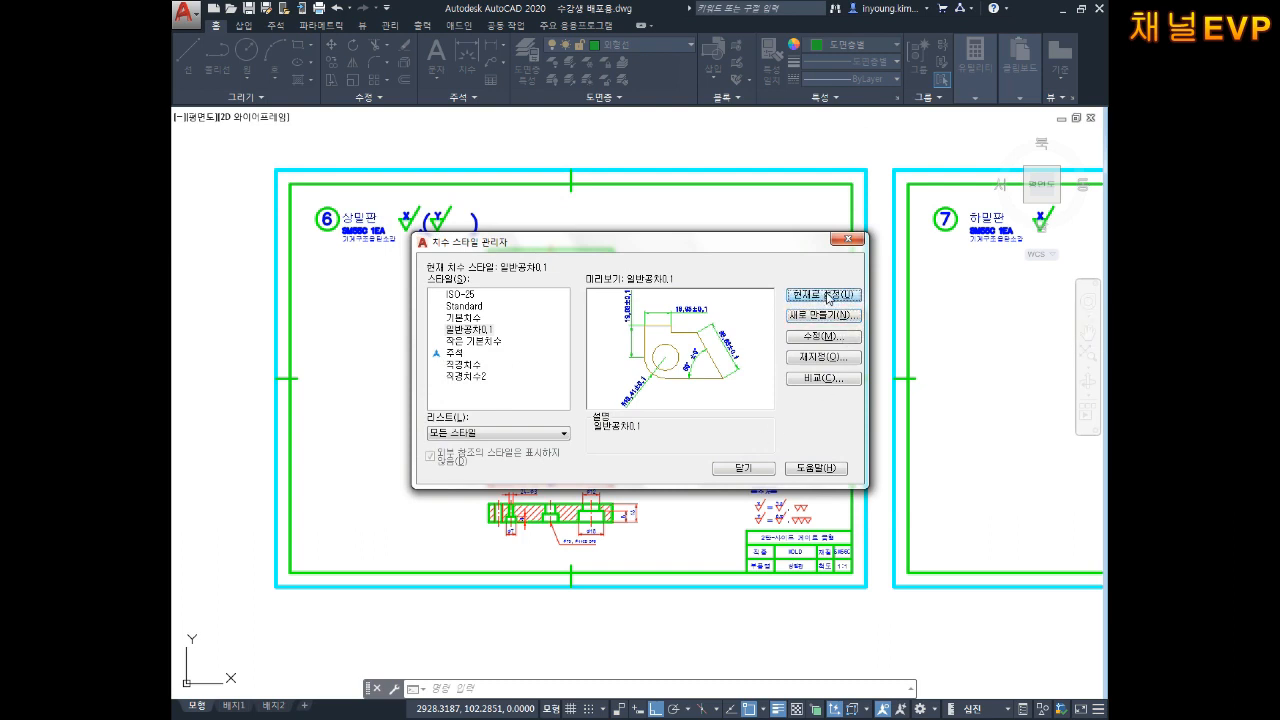
{"action": "left_click", "coordinate": [741, 469]}
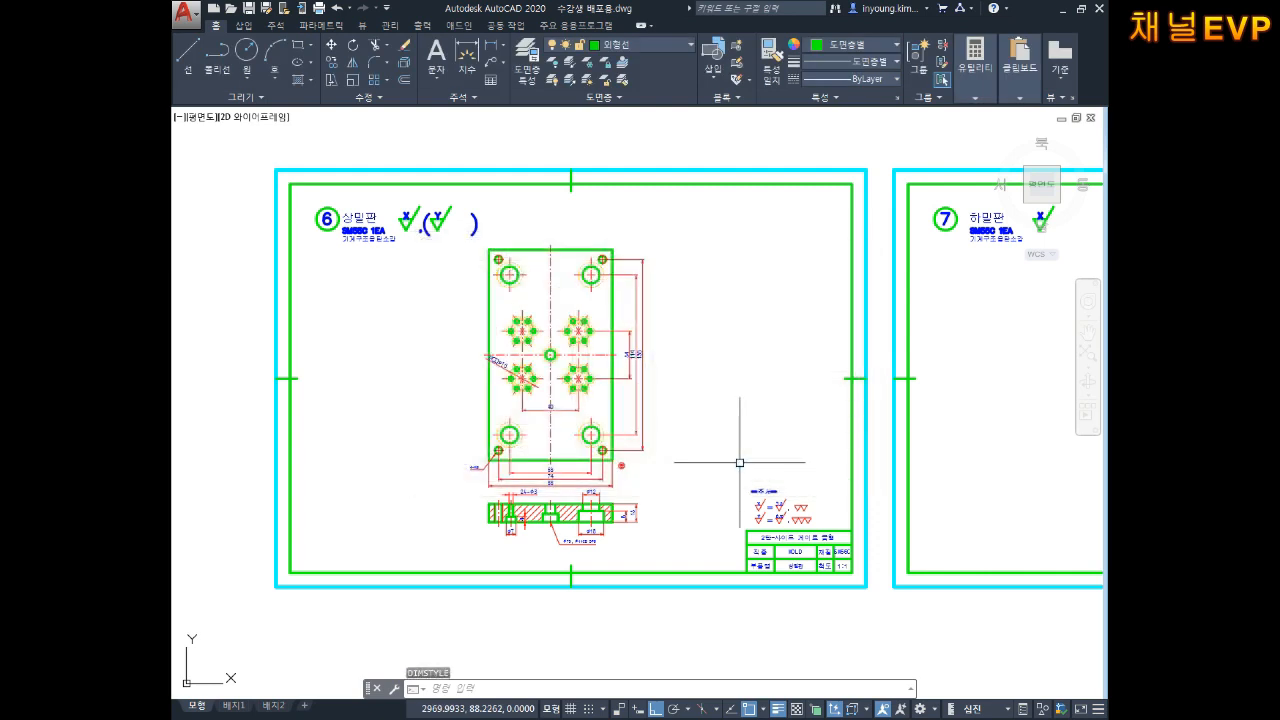
Add a horizontal linear dimension above the plate's upper edge, from its upper-left corner to the vertical centre line.
{"action": "type", "text": "이"}
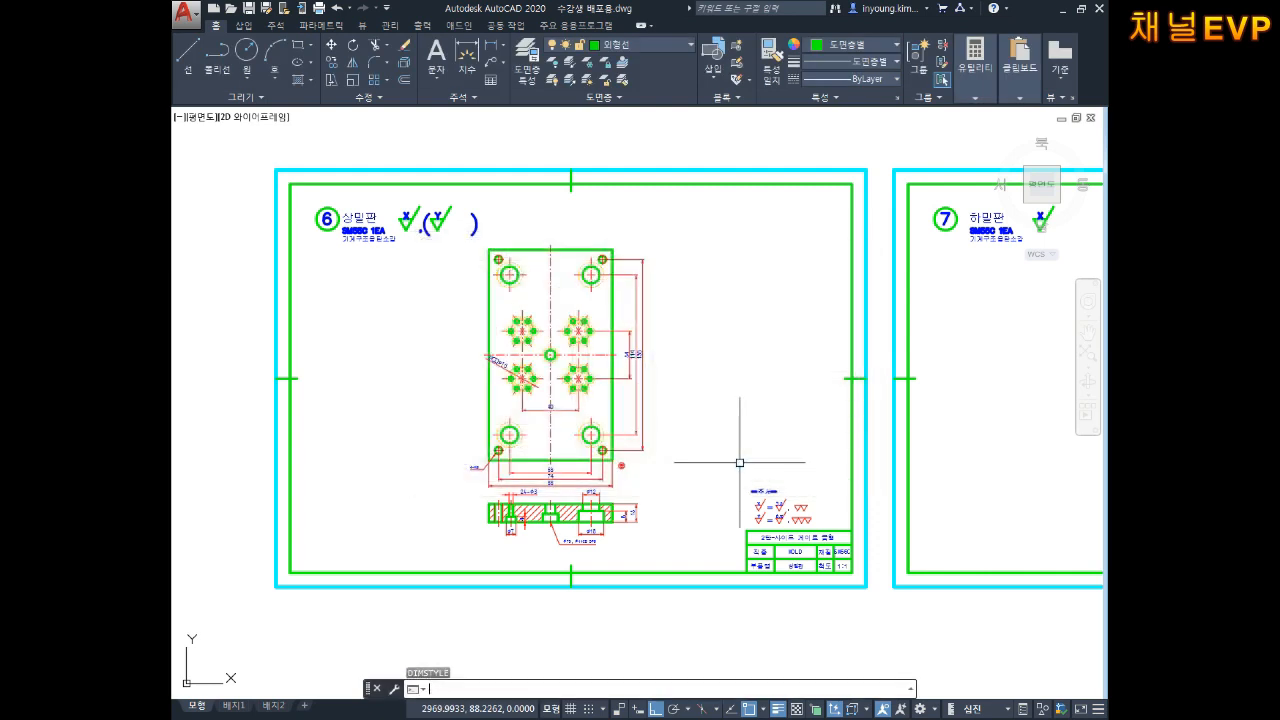
{"action": "type", "text": "i"}
{"action": "key", "text": "Return"}
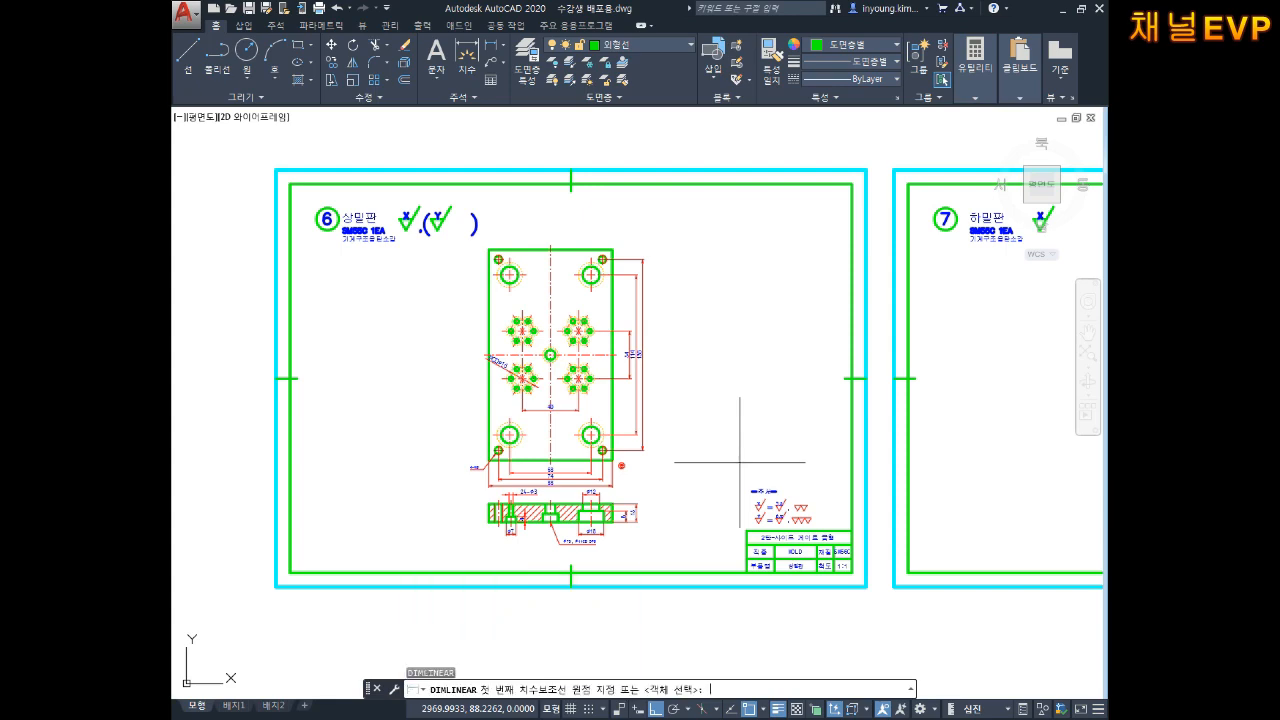
{"action": "scroll", "coordinate": [513, 262], "scroll_direction": "up", "scroll_amount": 6}
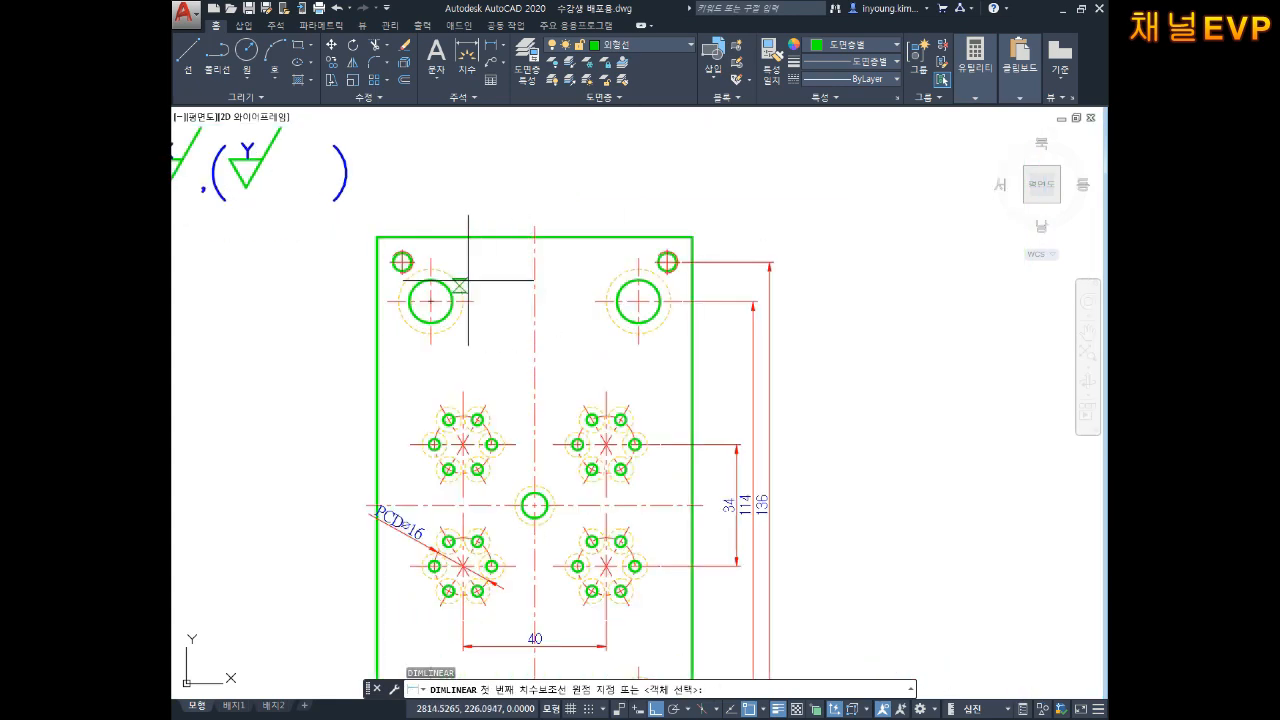
{"action": "middle_click_drag", "start_coordinate": [513, 262], "coordinate": [577, 340]}
{"action": "scroll", "coordinate": [500, 277], "scroll_direction": "up", "scroll_amount": 2}
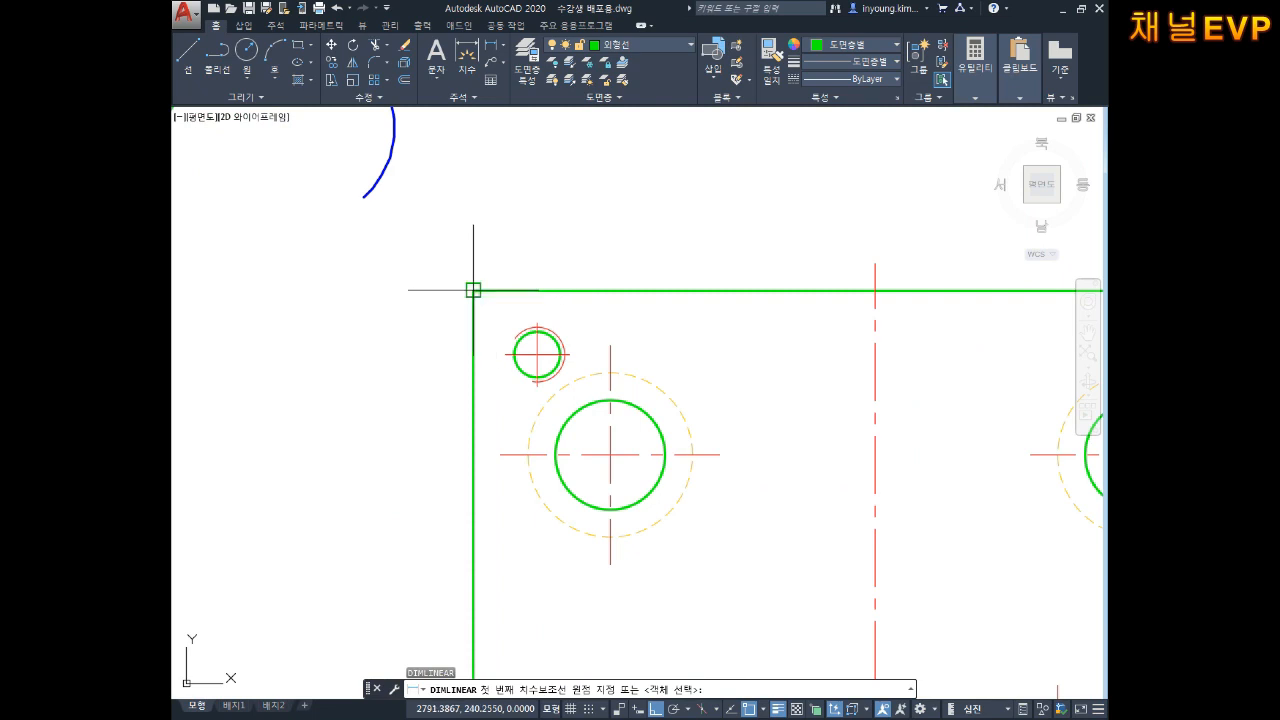
{"action": "left_click", "coordinate": [473, 291]}
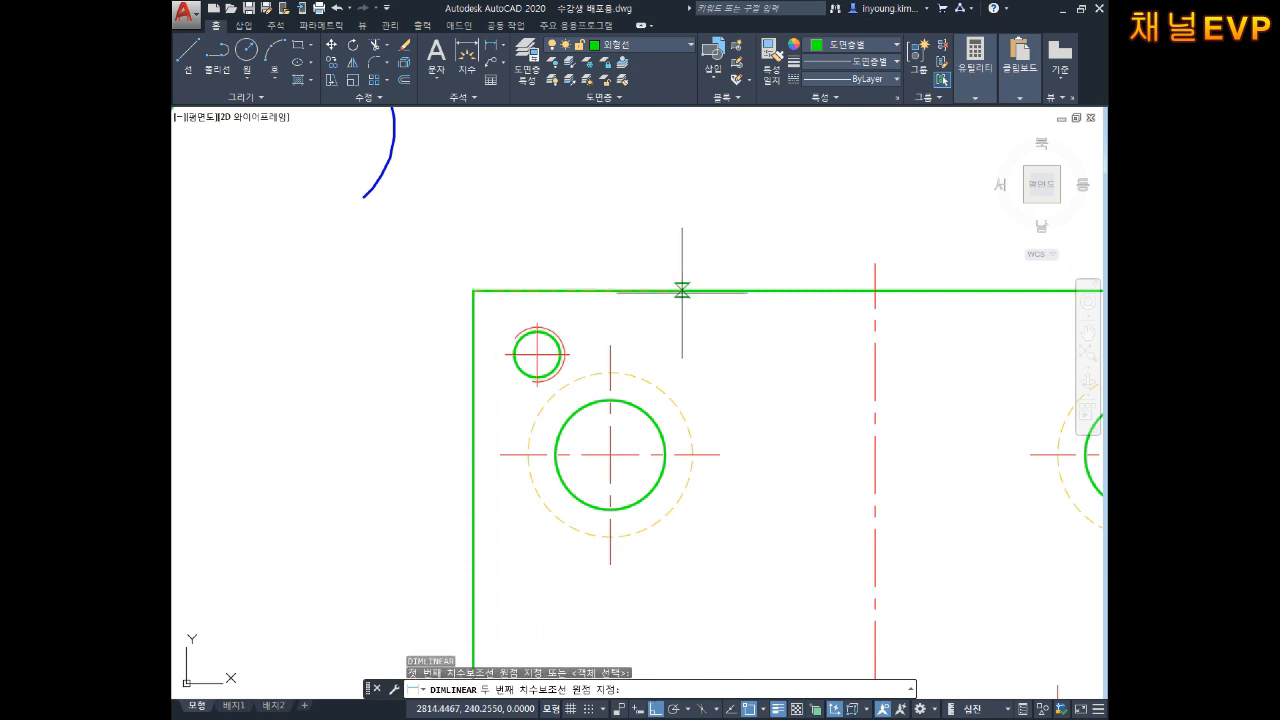
{"action": "left_click", "coordinate": [875, 291]}
{"action": "left_click", "coordinate": [766, 220]}
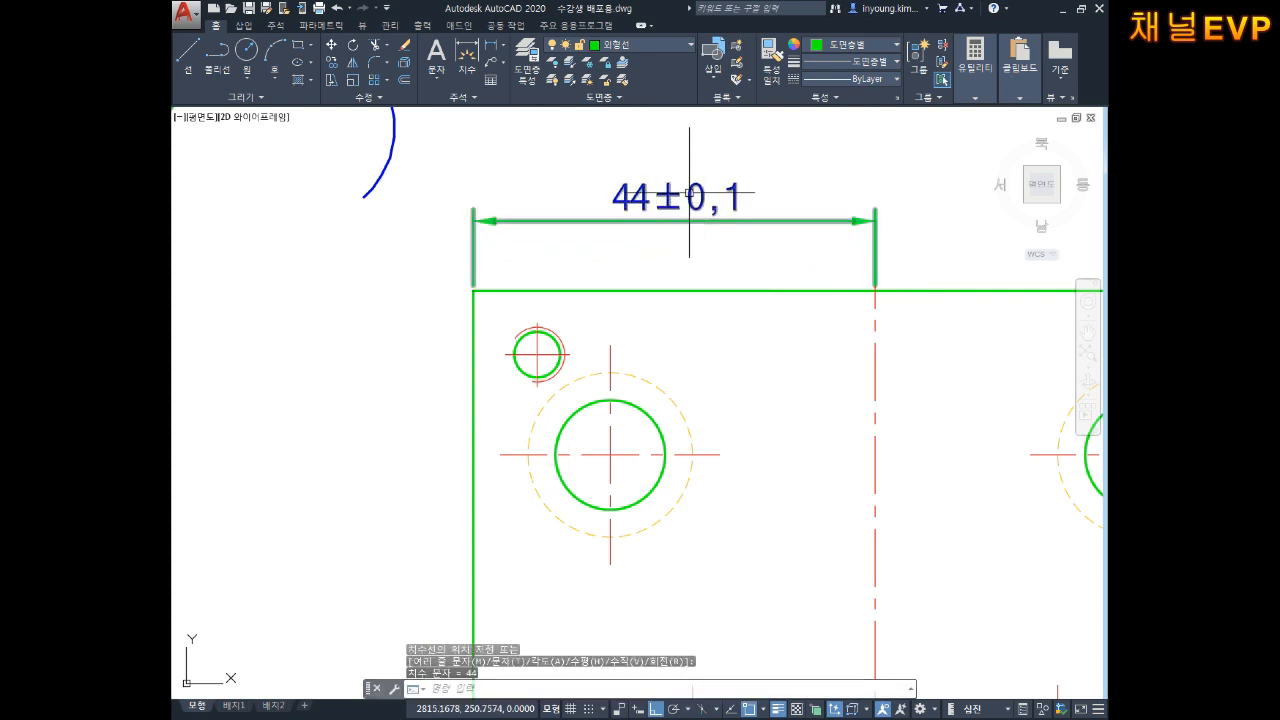
Examine the tolerance text of the new dimension above the plate up close.
{"action": "scroll", "coordinate": [681, 190], "scroll_direction": "up", "scroll_amount": 3}
{"action": "middle_click_drag", "start_coordinate": [681, 191], "coordinate": [683, 211]}
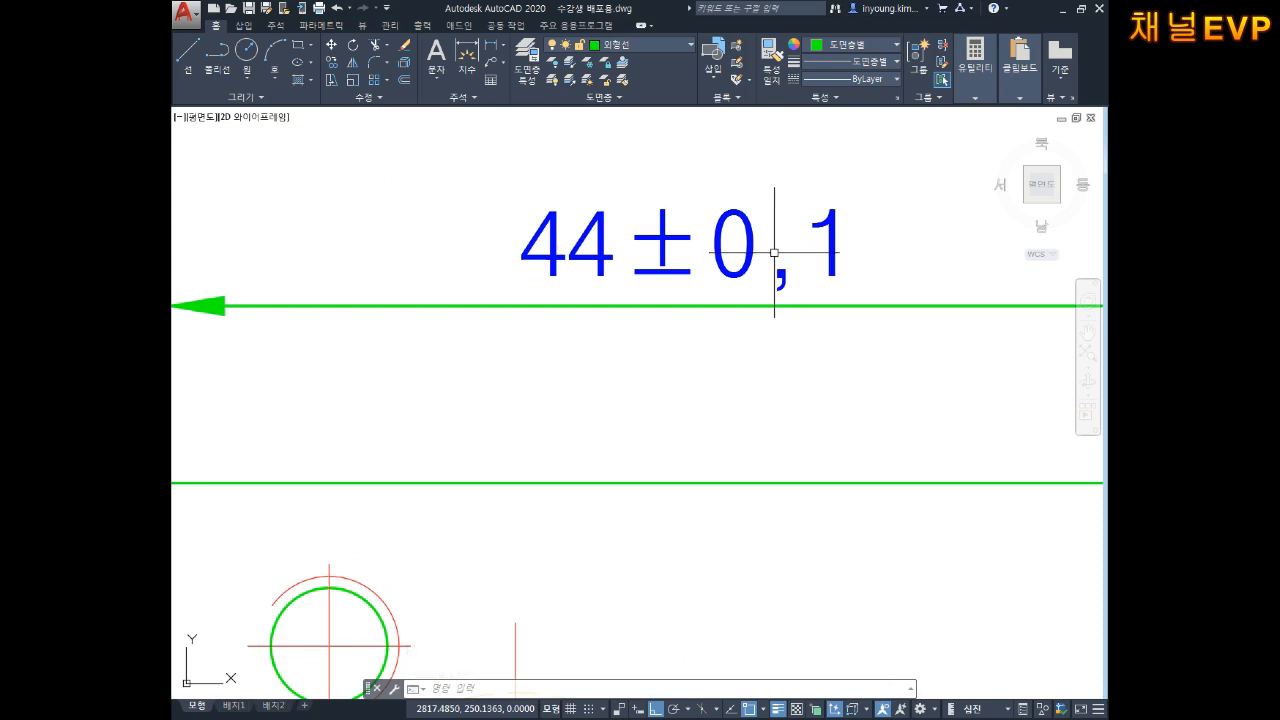
{"action": "scroll", "coordinate": [774, 253], "scroll_direction": "down", "scroll_amount": 2}
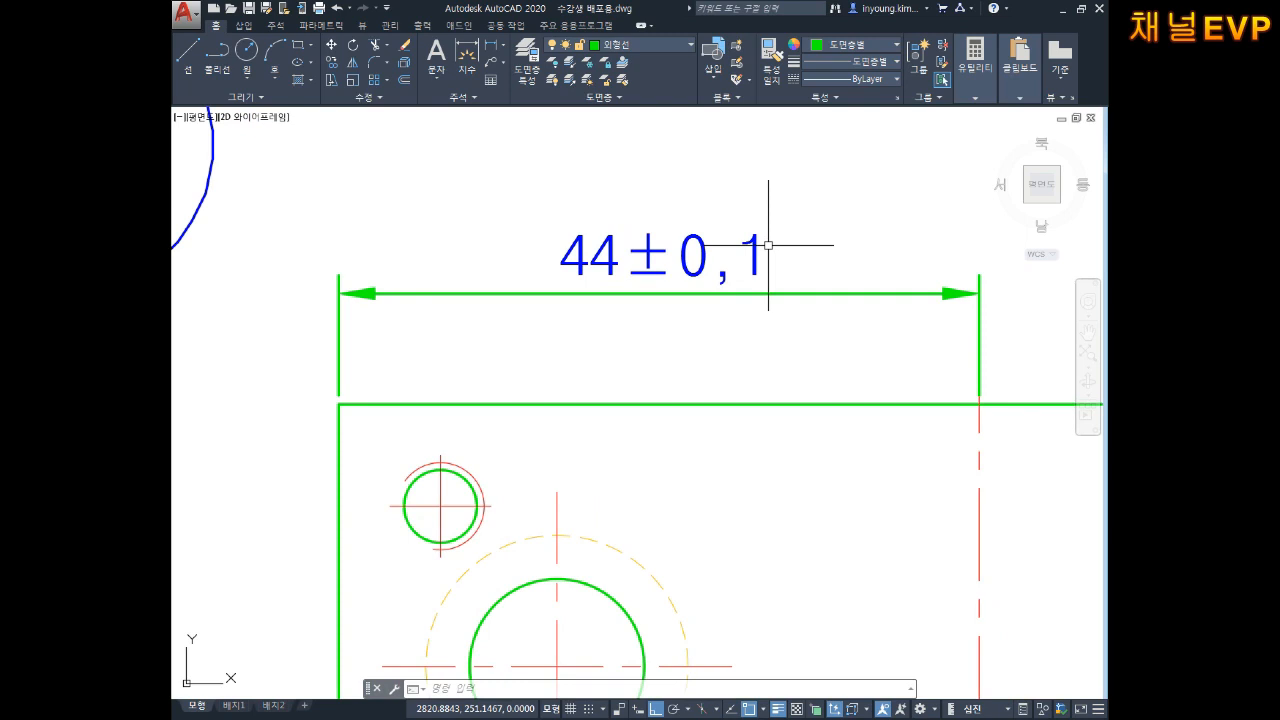
{"action": "left_click", "coordinate": [634, 300]}
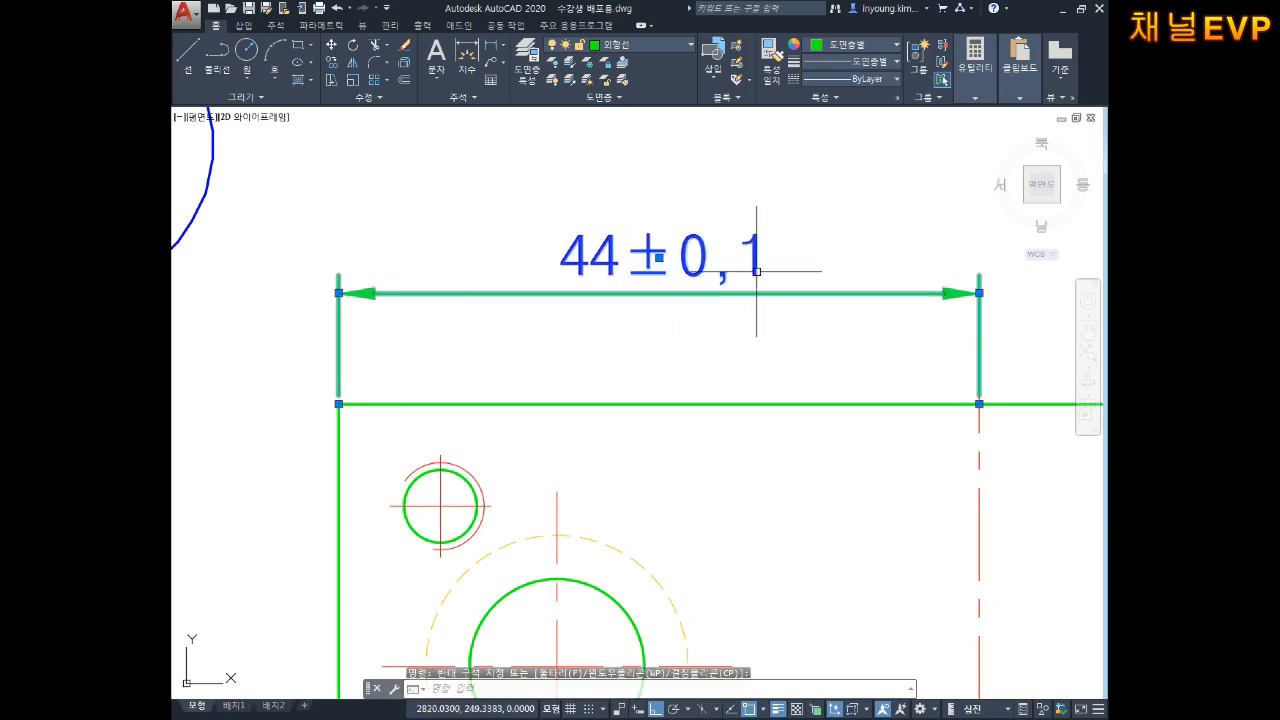
{"action": "key", "text": "Escape"}
{"action": "key", "text": "Escape"}
{"action": "key", "text": "Escape"}
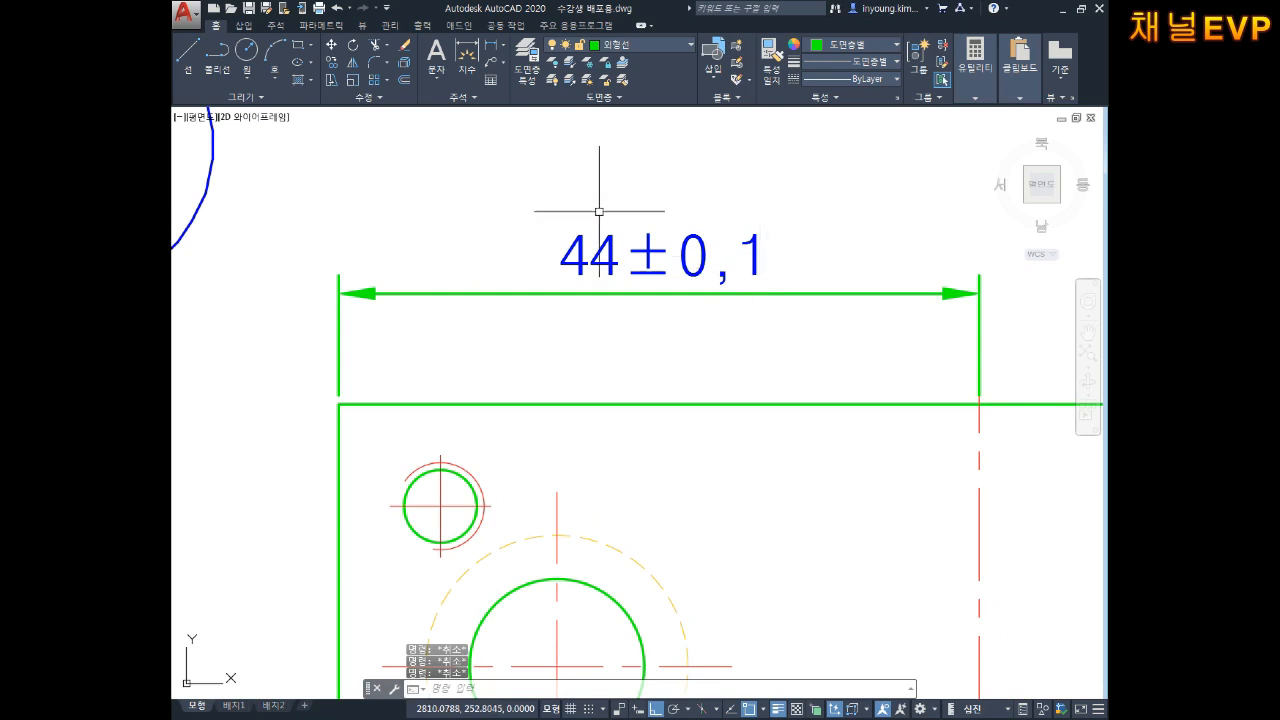
Change the dimension style of the new horizontal dimension above the plate to 기본치수.
{"action": "left_click", "coordinate": [758, 177]}
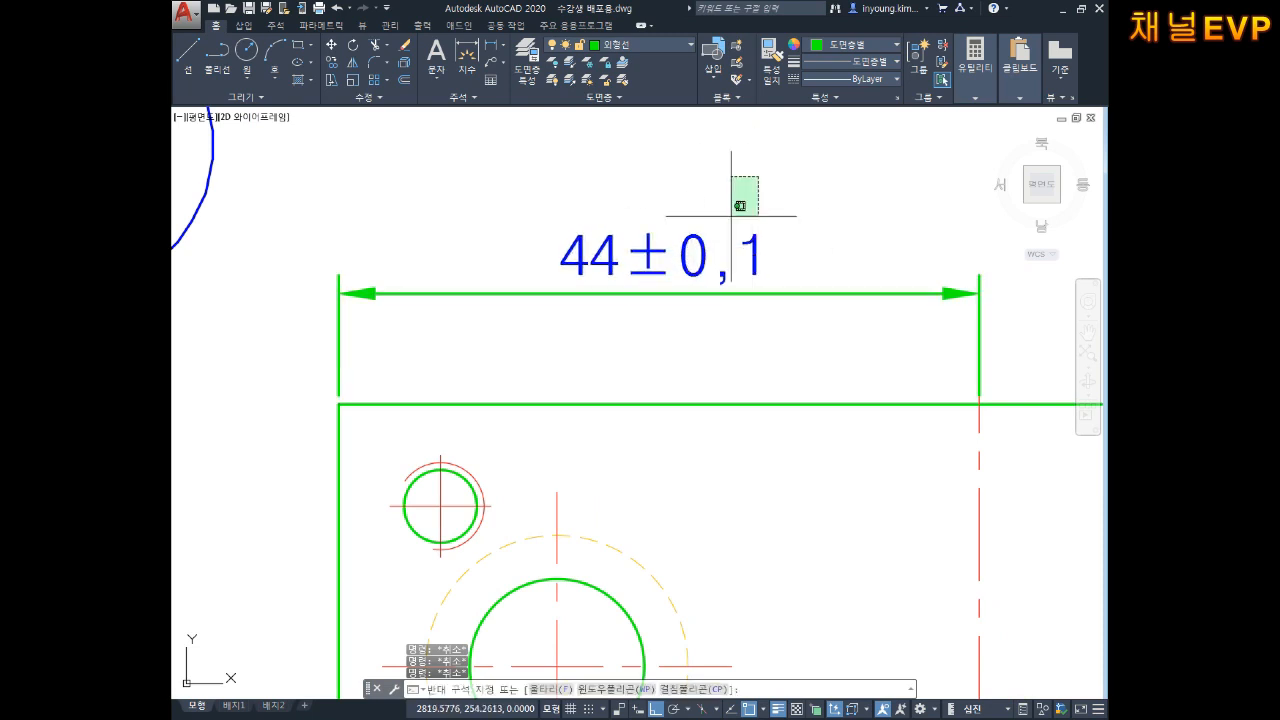
{"action": "left_click", "coordinate": [610, 300]}
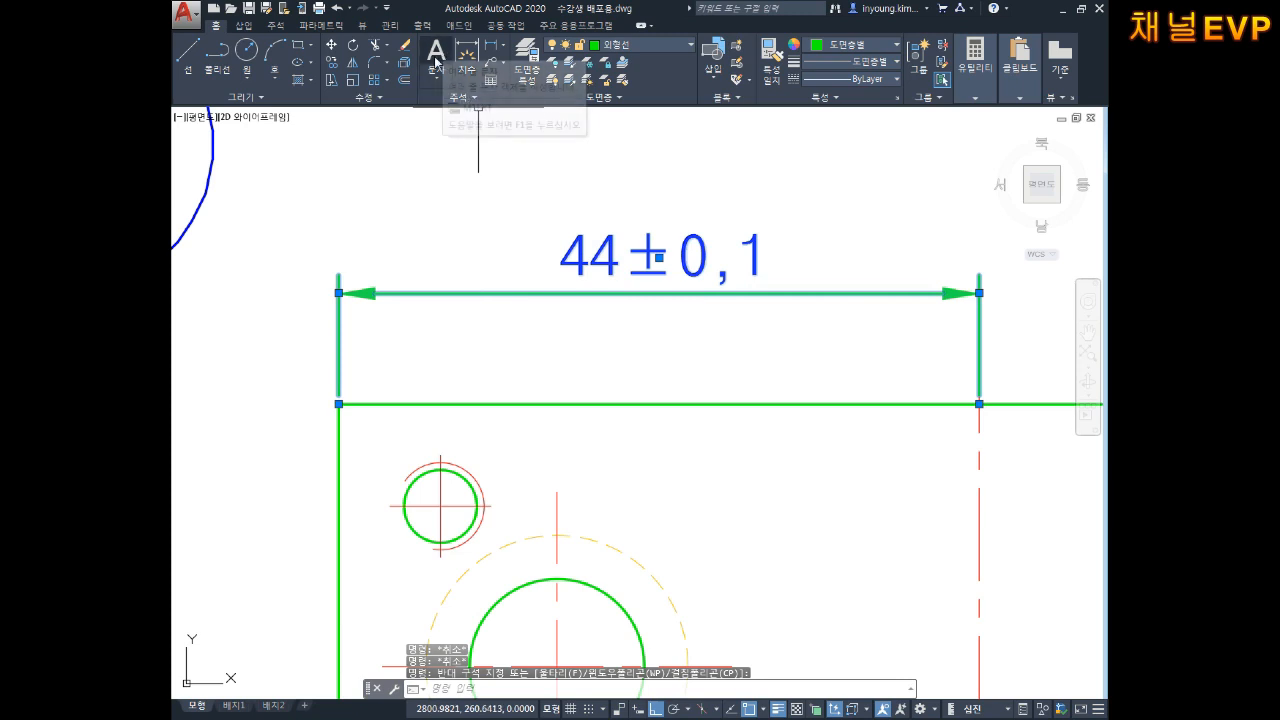
{"action": "left_click", "coordinate": [472, 100]}
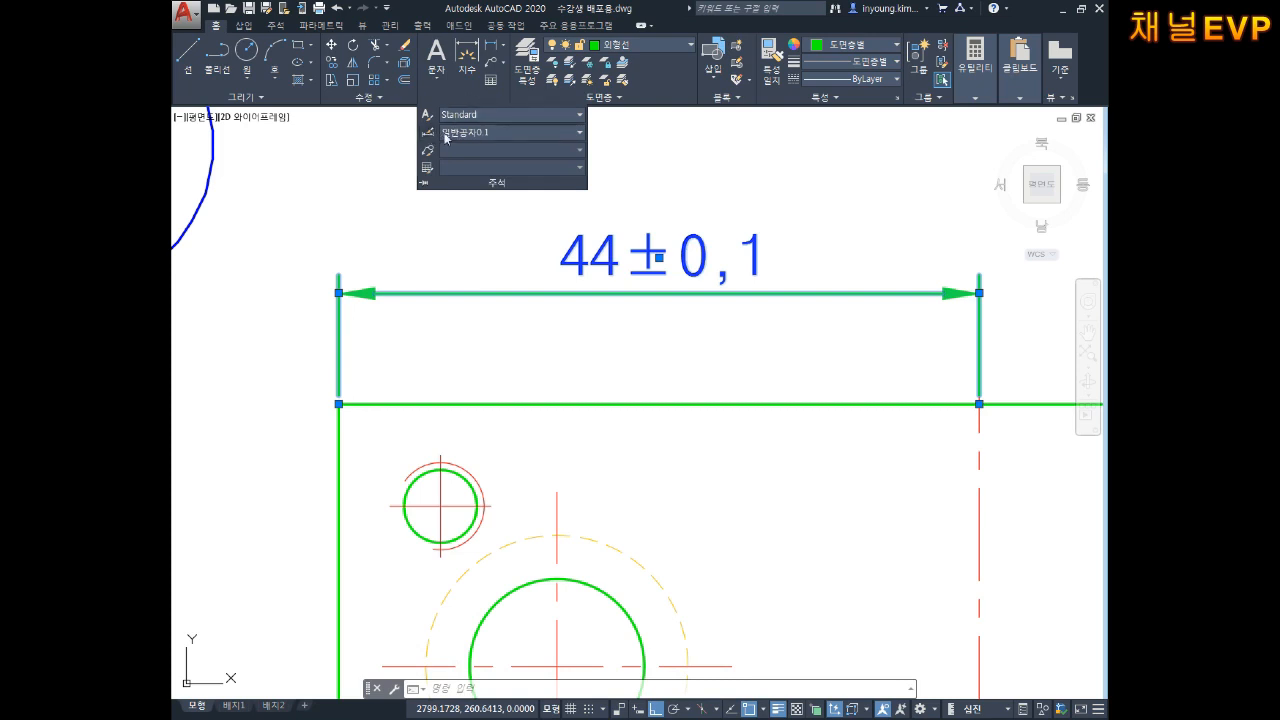
{"action": "left_click", "coordinate": [476, 136]}
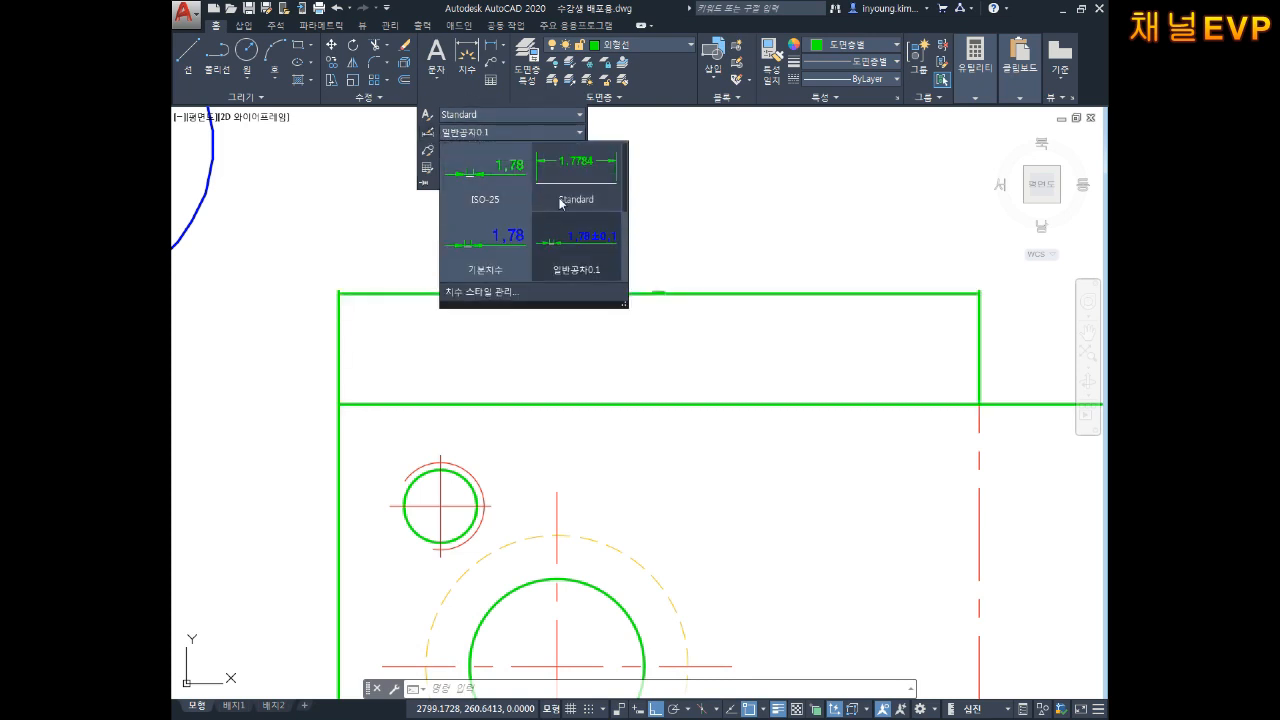
{"action": "left_click", "coordinate": [476, 256]}
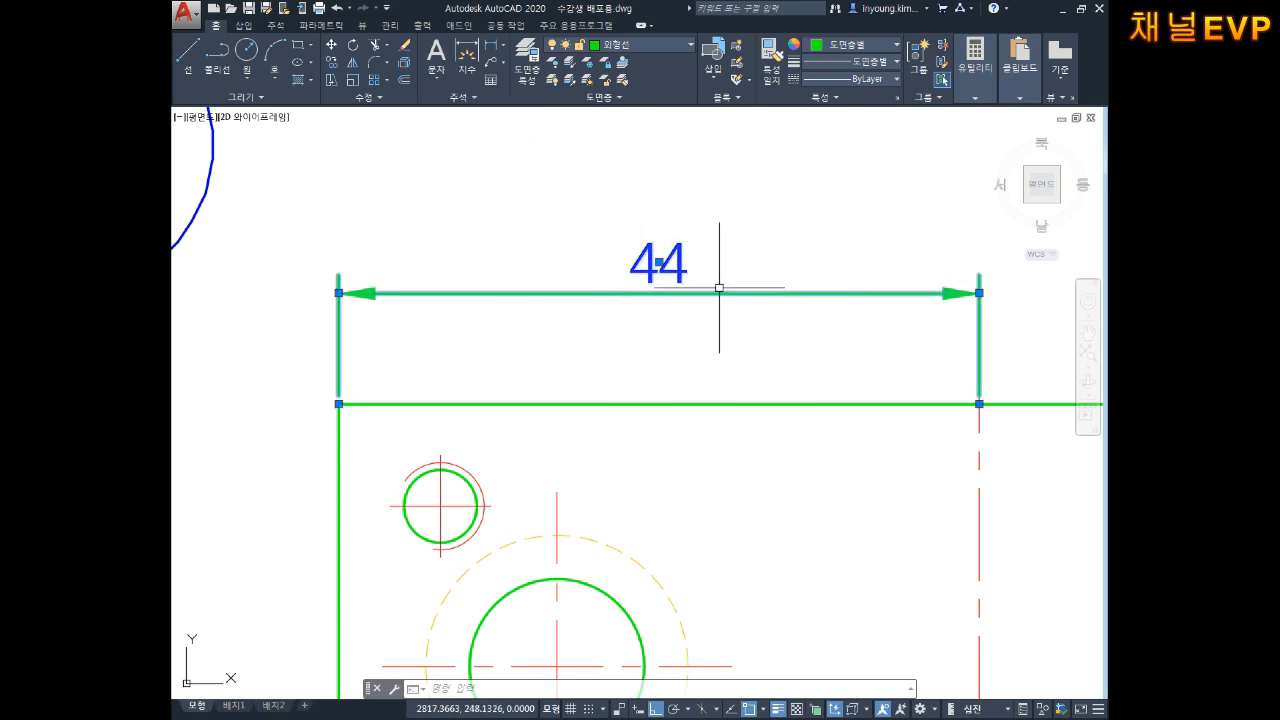
{"action": "left_click", "coordinate": [741, 201]}
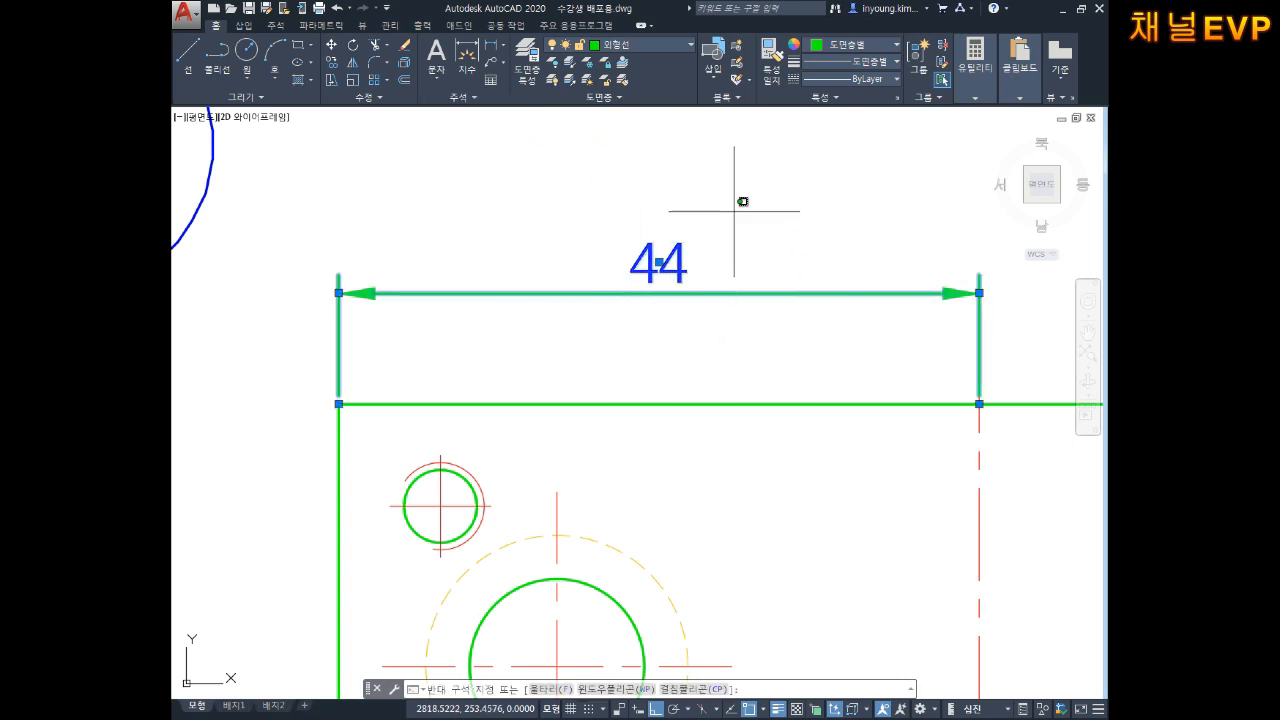
Change the dimension style of the horizontal dimension above the plate to 일반공차0.1 and deselect it.
{"action": "key", "text": "Escape"}
{"action": "key", "text": "Escape"}
{"action": "key", "text": "Escape"}
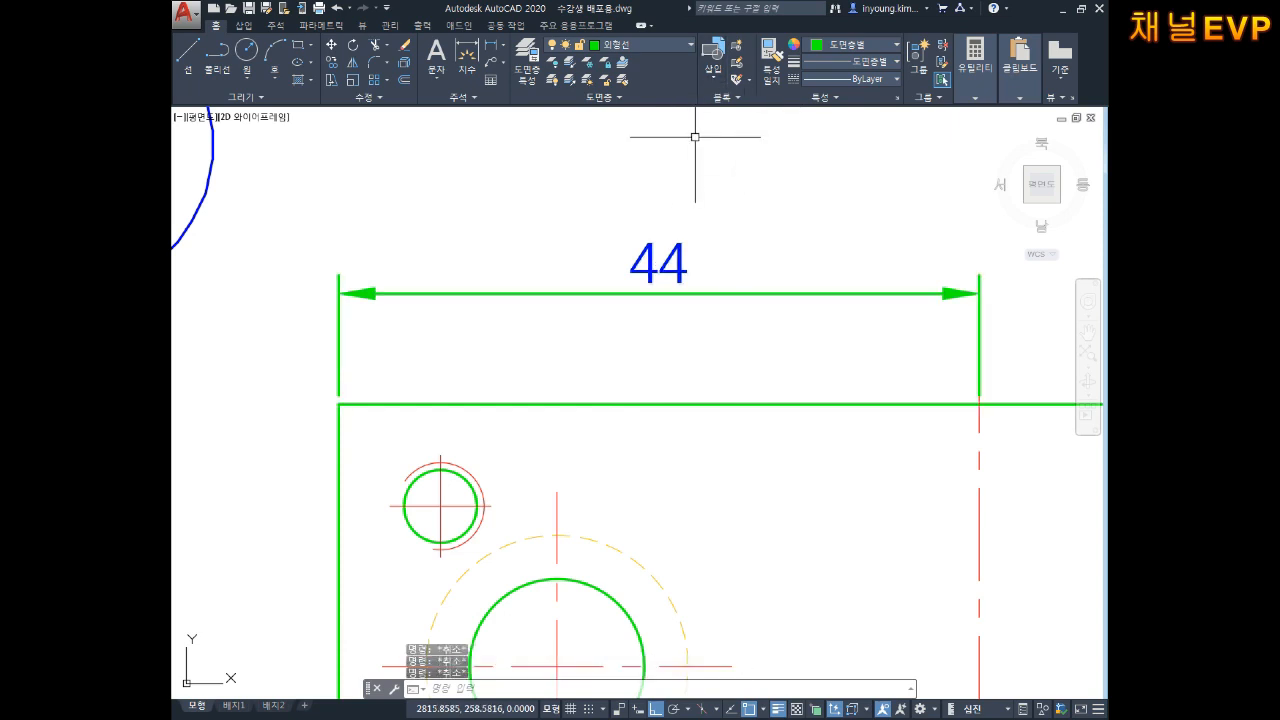
{"action": "left_click", "coordinate": [722, 195]}
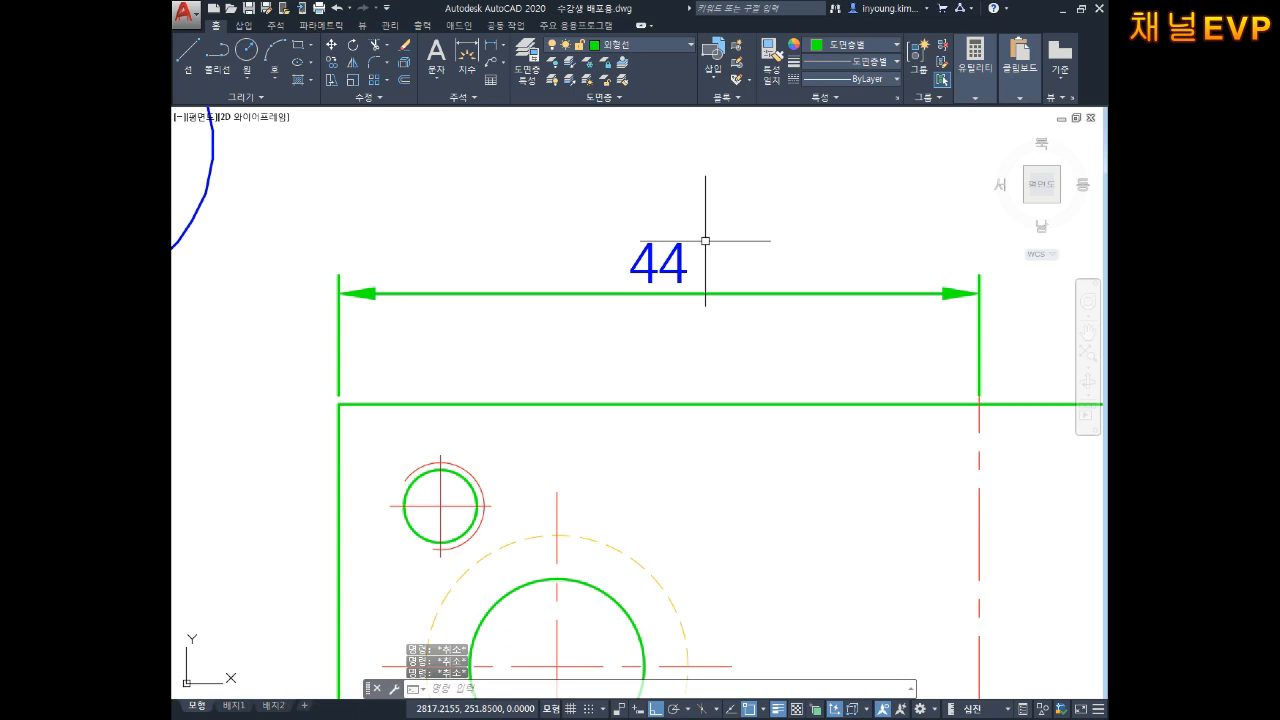
{"action": "left_click", "coordinate": [641, 293]}
{"action": "left_click", "coordinate": [467, 98]}
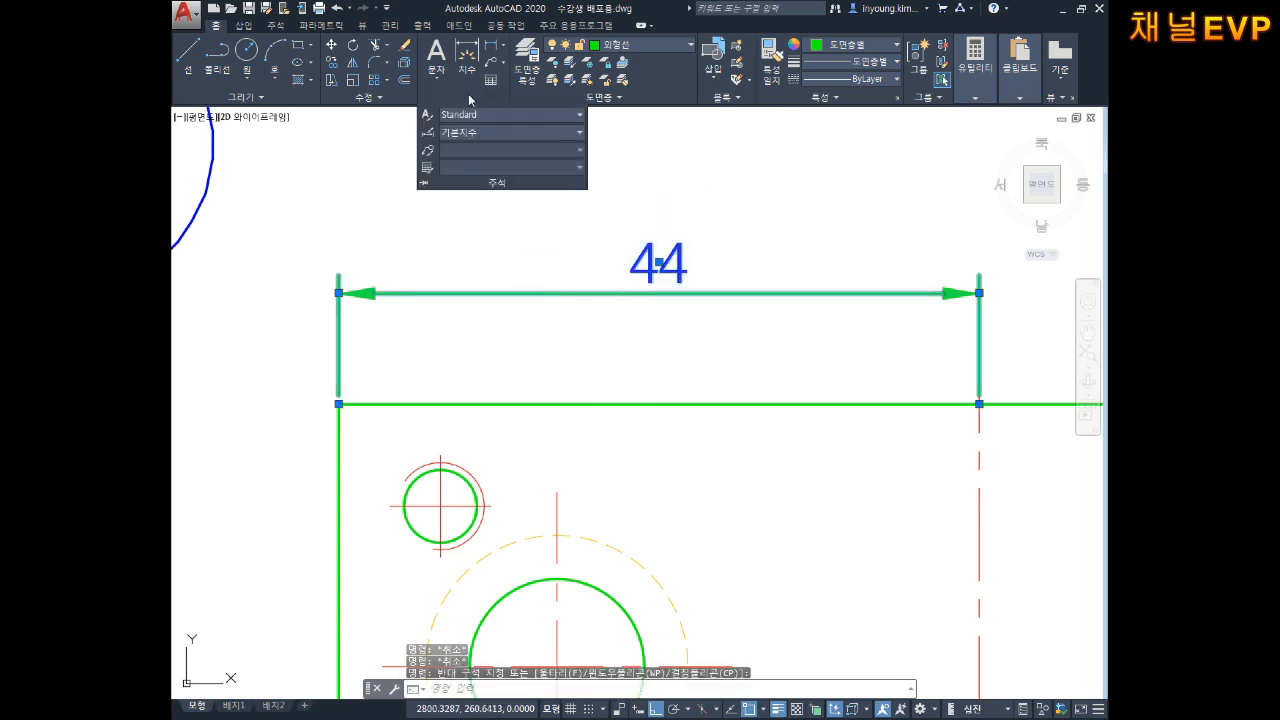
{"action": "left_click", "coordinate": [468, 135]}
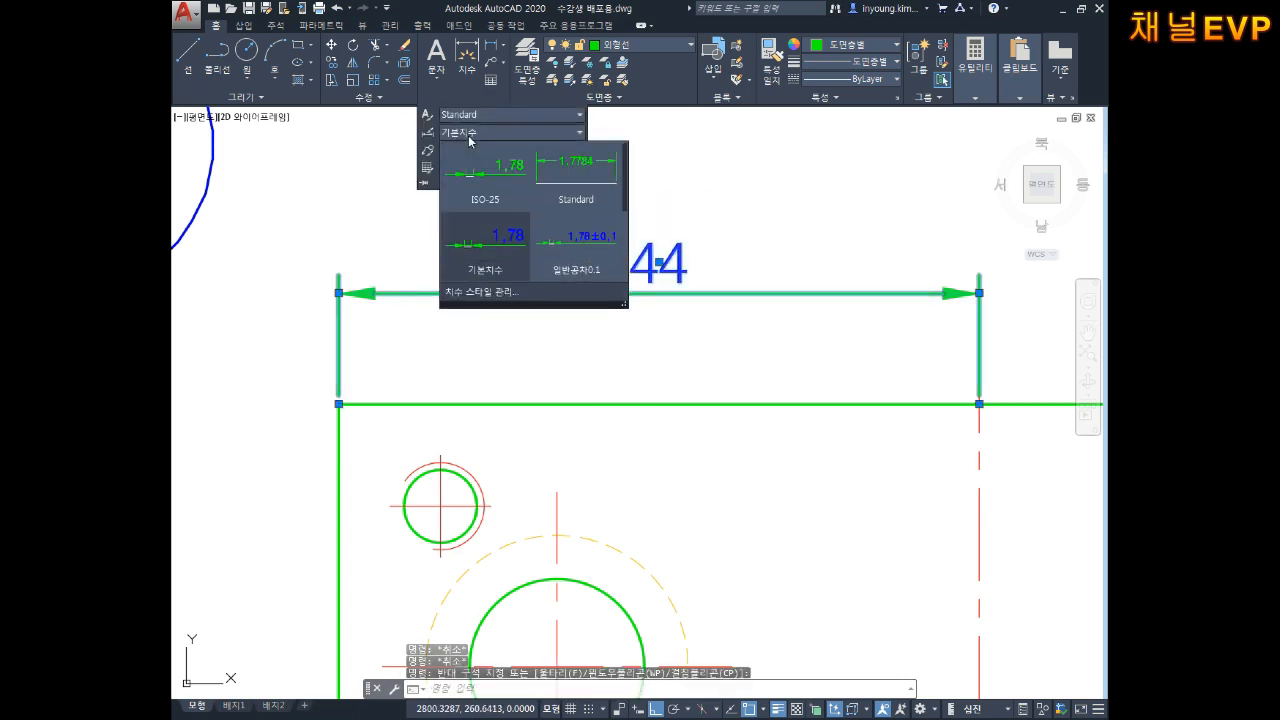
{"action": "left_click", "coordinate": [583, 224]}
{"action": "left_click", "coordinate": [678, 369]}
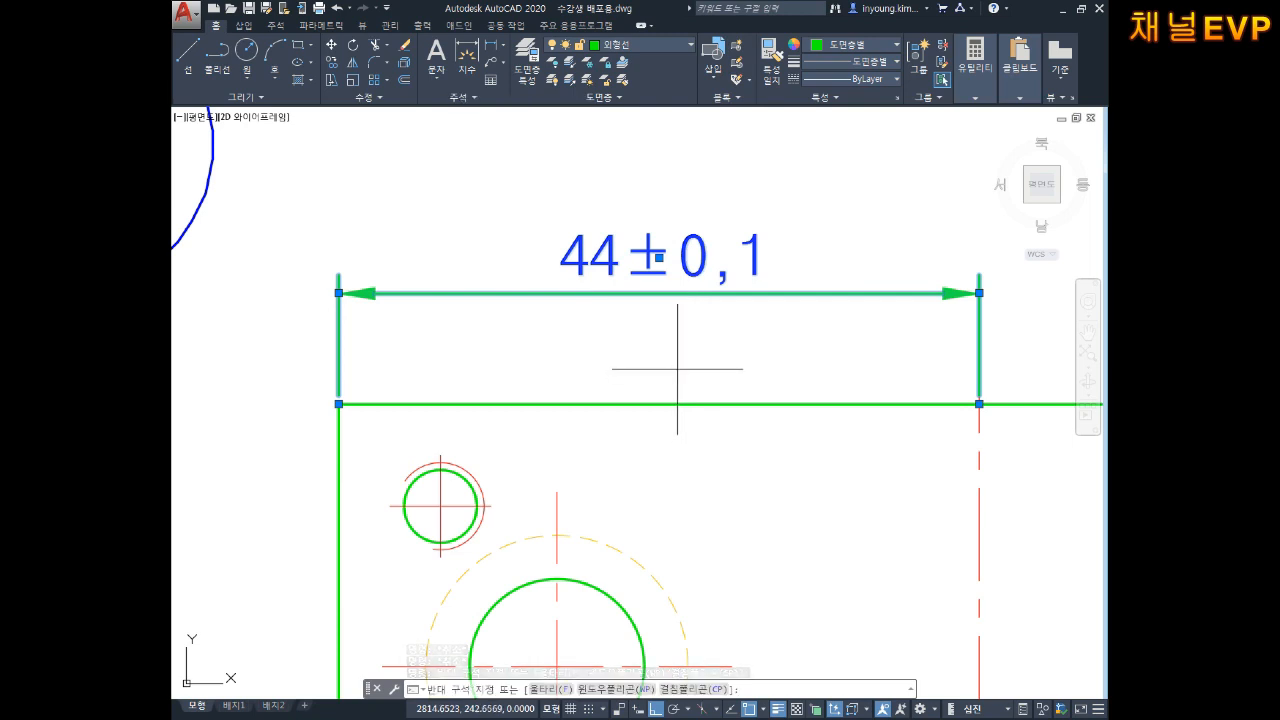
{"action": "key", "text": "Escape"}
{"action": "key", "text": "Escape"}
{"action": "key", "text": "Escape"}
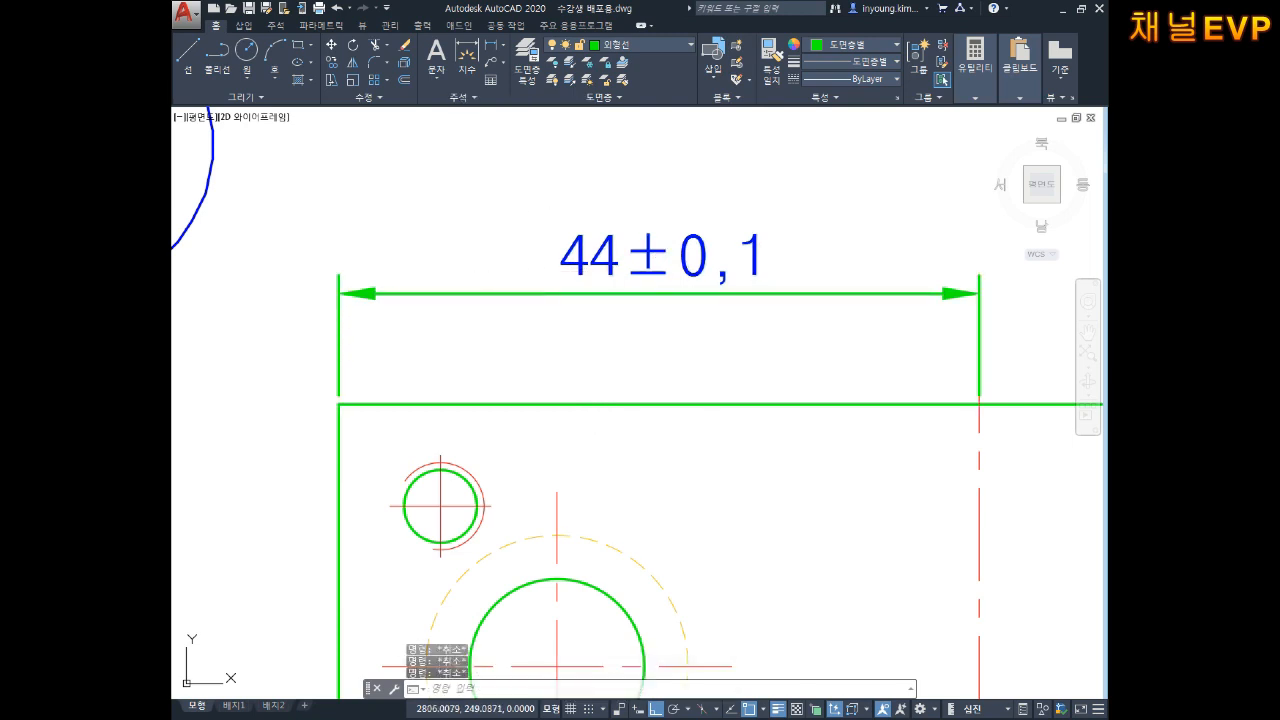
Make 치수선 the current layer and move the horizontal dimension above the plate onto it.
{"action": "left_click", "coordinate": [612, 46]}
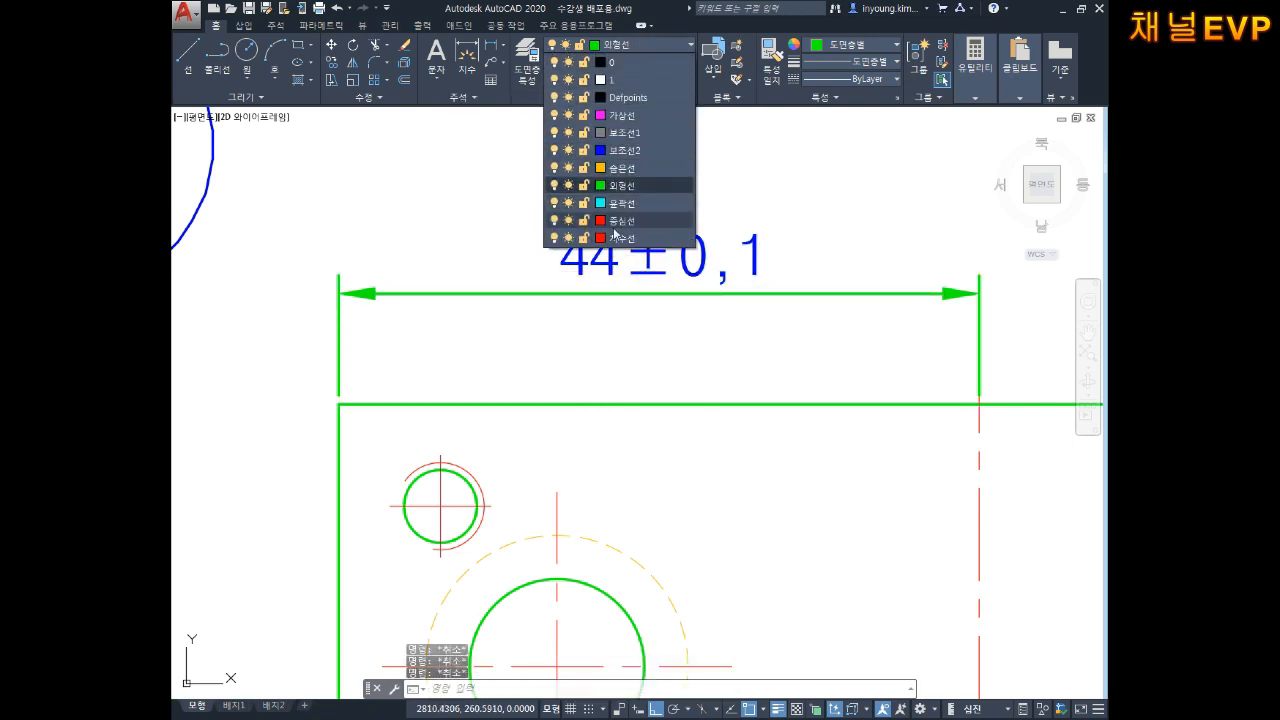
{"action": "left_click", "coordinate": [622, 240]}
{"action": "left_click", "coordinate": [723, 283]}
{"action": "left_click", "coordinate": [657, 343]}
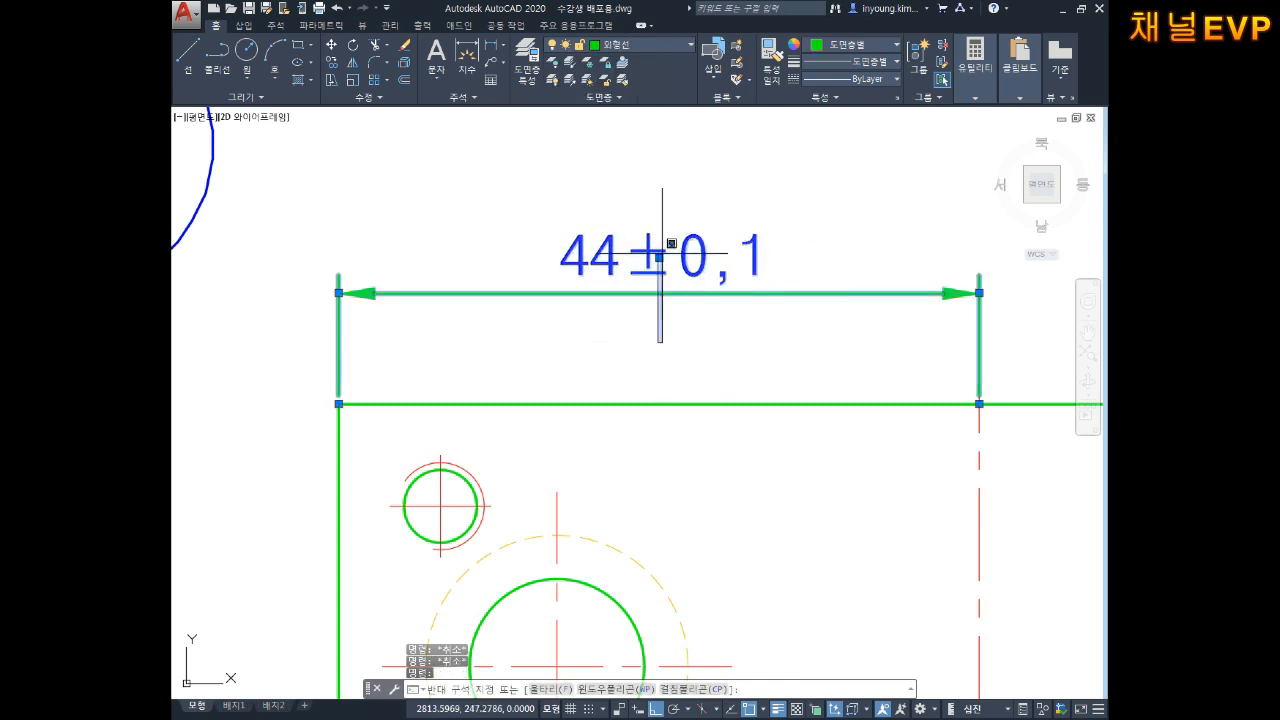
{"action": "left_click", "coordinate": [806, 182]}
{"action": "left_click", "coordinate": [810, 172]}
{"action": "left_click", "coordinate": [666, 312]}
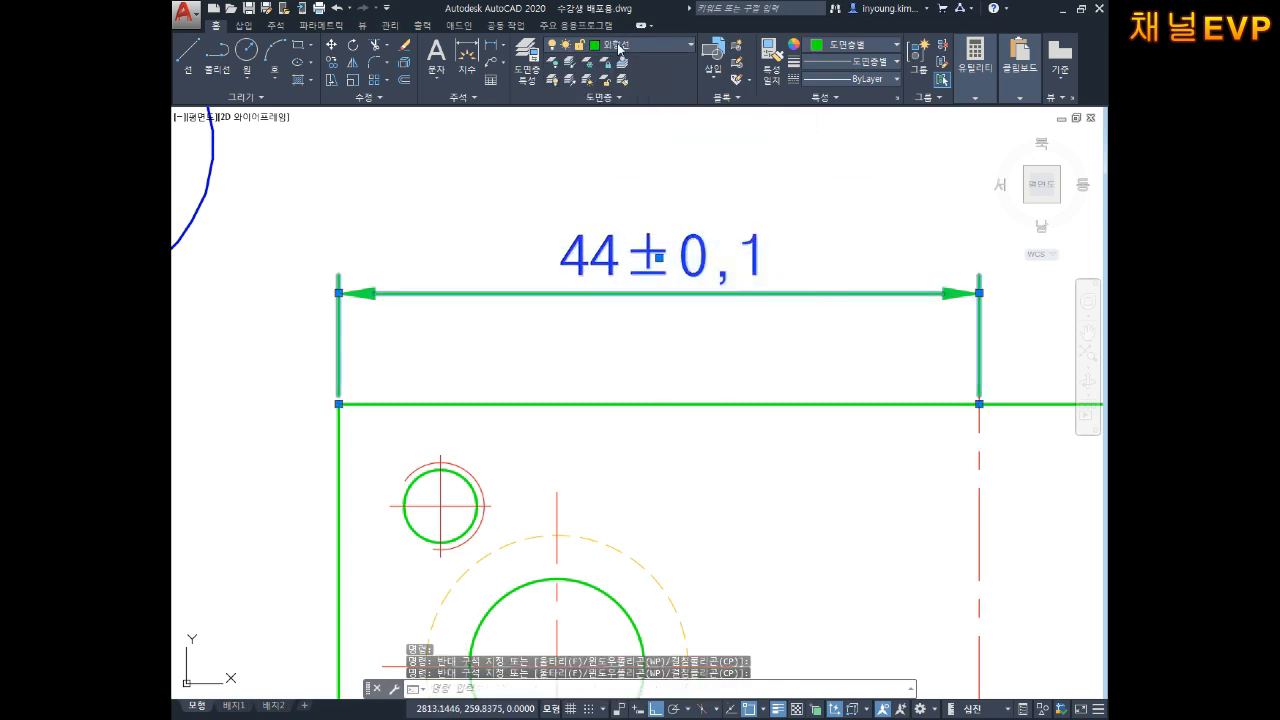
{"action": "left_click", "coordinate": [616, 45]}
{"action": "left_click", "coordinate": [622, 238]}
{"action": "key", "text": "Escape"}
{"action": "key", "text": "Escape"}
{"action": "key", "text": "Escape"}
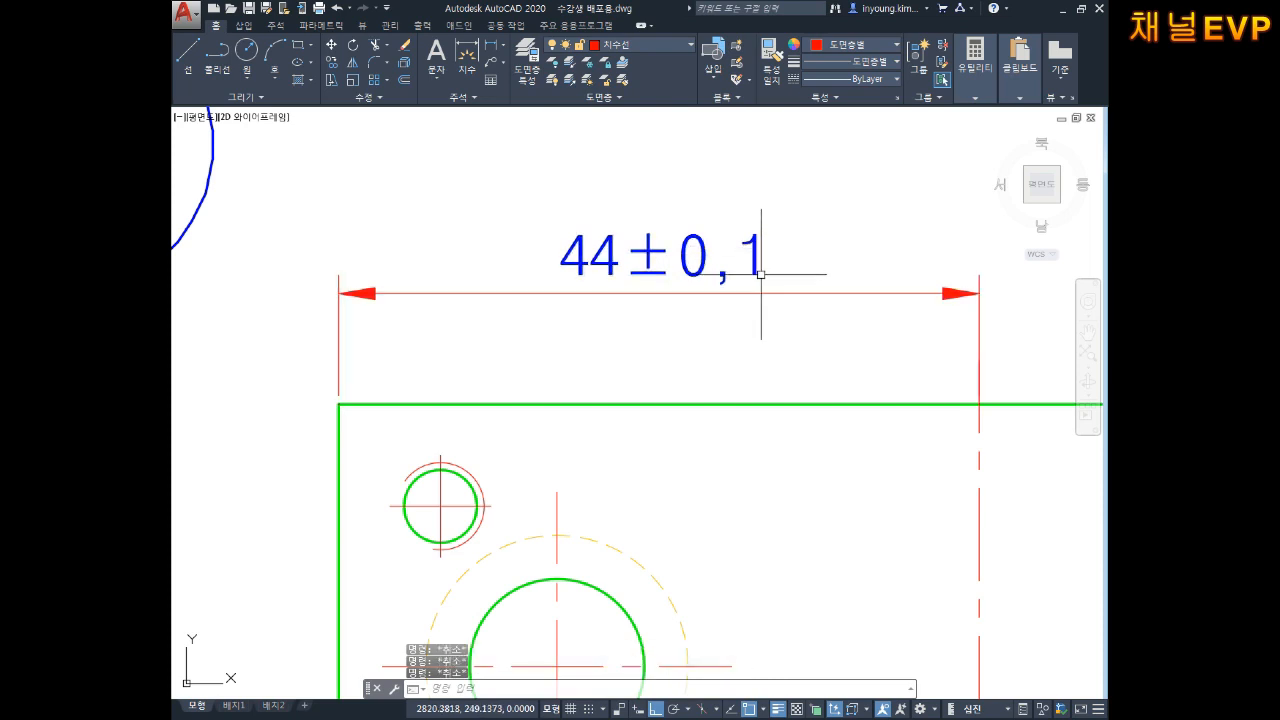
Examine the tolerance, primary unit and alternate unit settings of the 일반공차0.1 dimension style, including trailing zero suppression.
{"action": "middle_click_drag", "start_coordinate": [801, 320], "coordinate": [782, 299]}
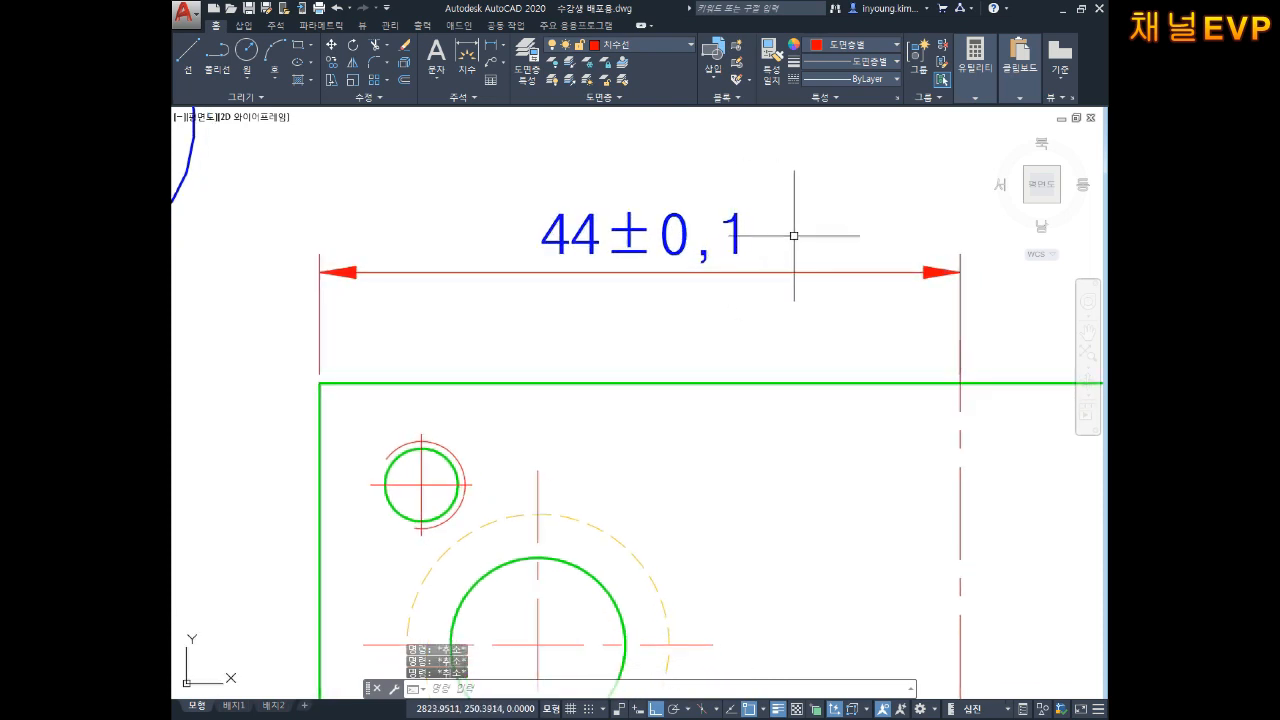
{"action": "type", "text": "d"}
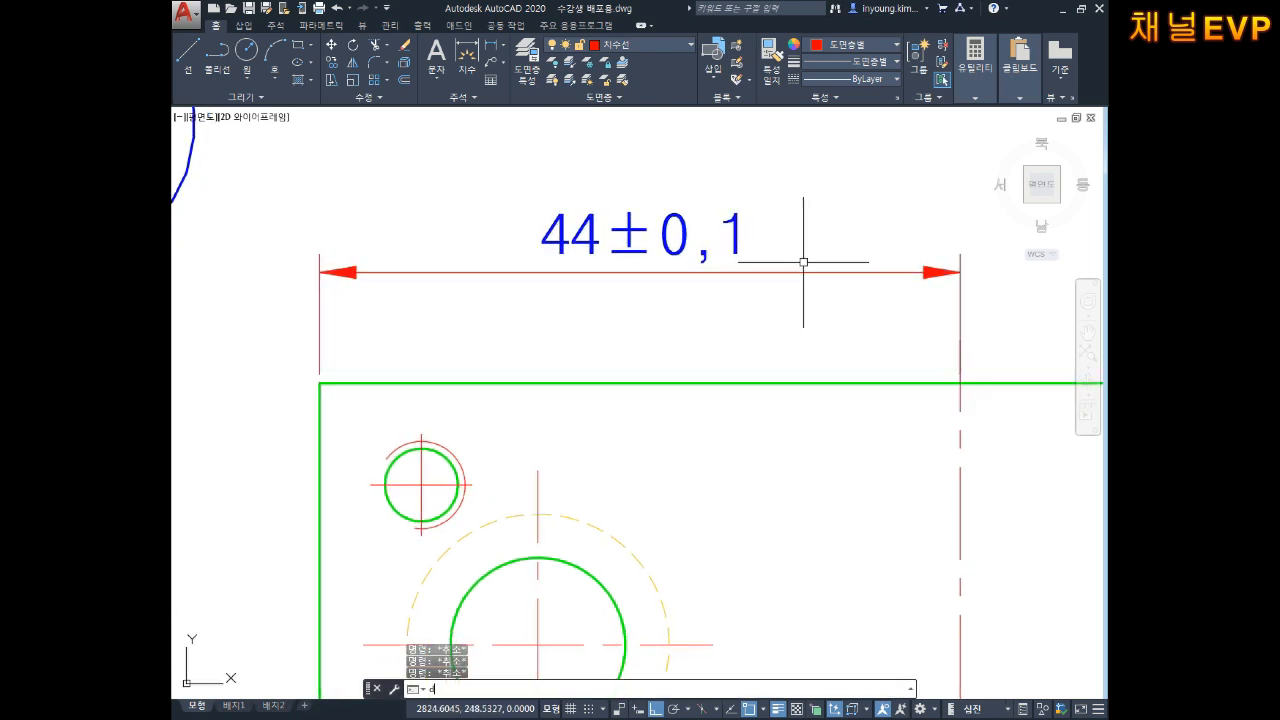
{"action": "key", "text": "Return"}
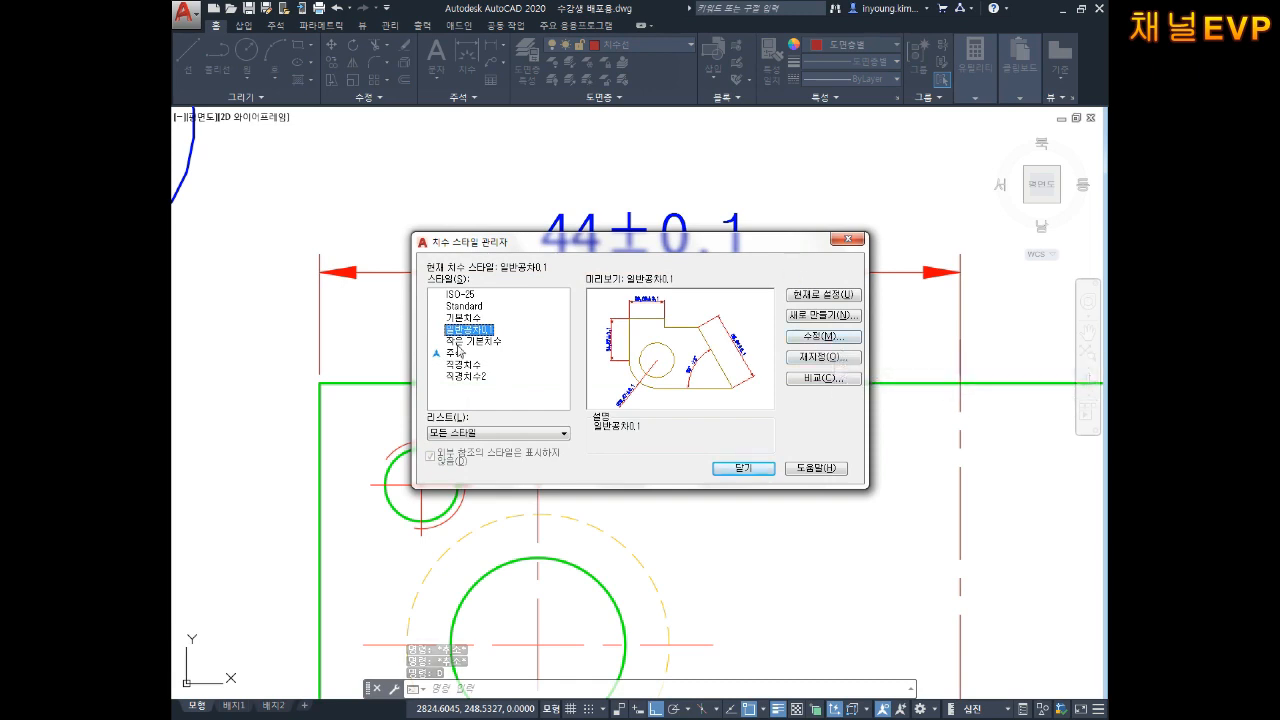
{"action": "left_click", "coordinate": [822, 338]}
{"action": "left_click", "coordinate": [725, 211]}
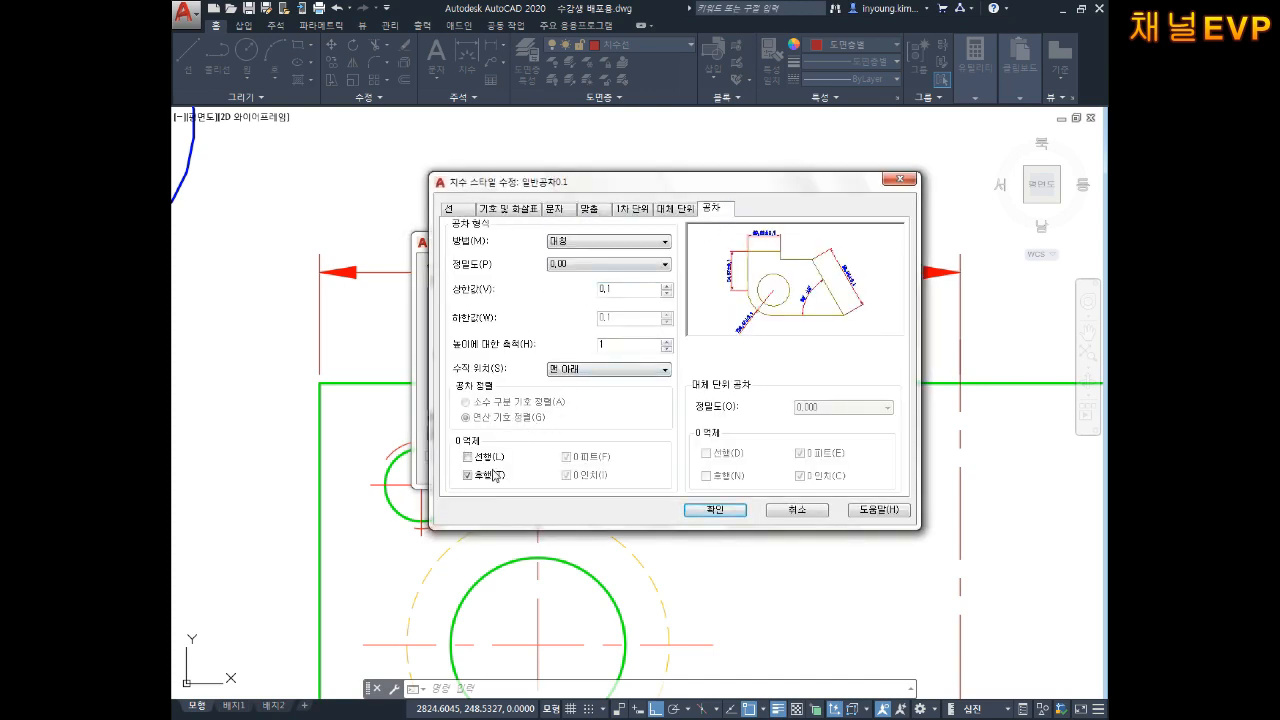
{"action": "left_click_drag", "start_coordinate": [669, 183], "coordinate": [669, 55]}
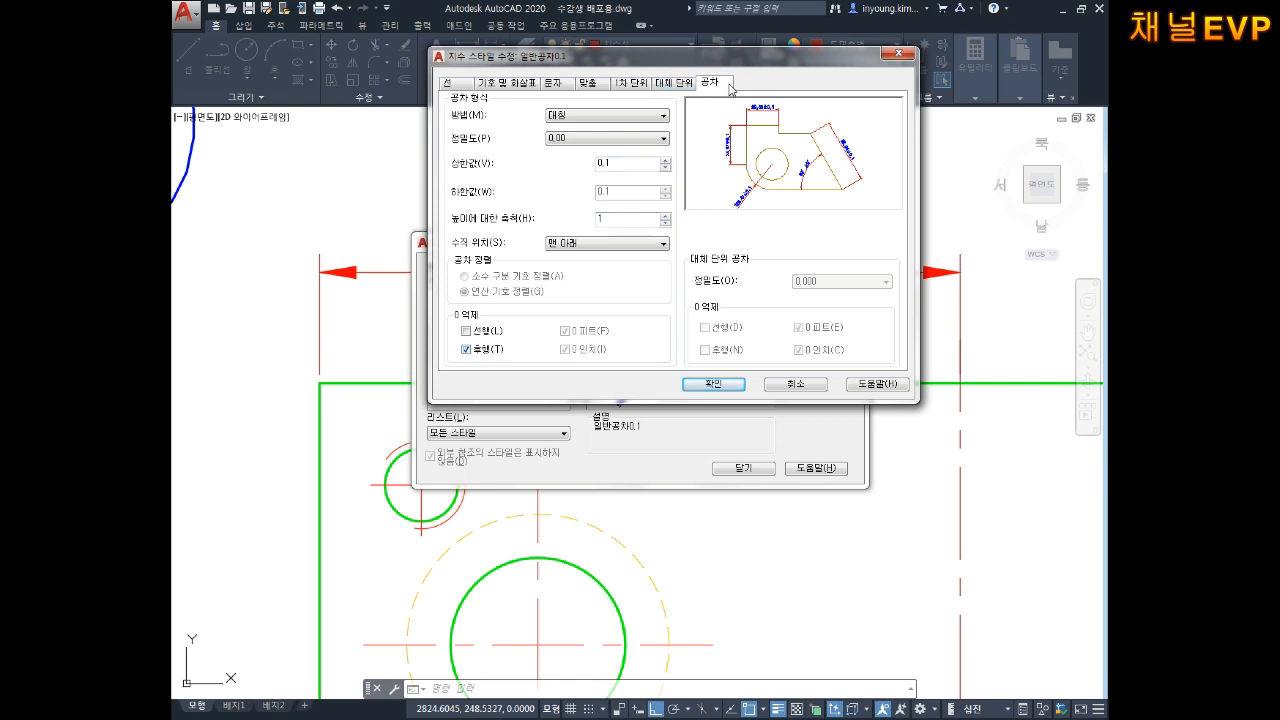
{"action": "left_click", "coordinate": [477, 348]}
{"action": "left_click", "coordinate": [477, 348]}
{"action": "left_click", "coordinate": [477, 350]}
{"action": "left_click", "coordinate": [462, 352]}
{"action": "left_click", "coordinate": [634, 86]}
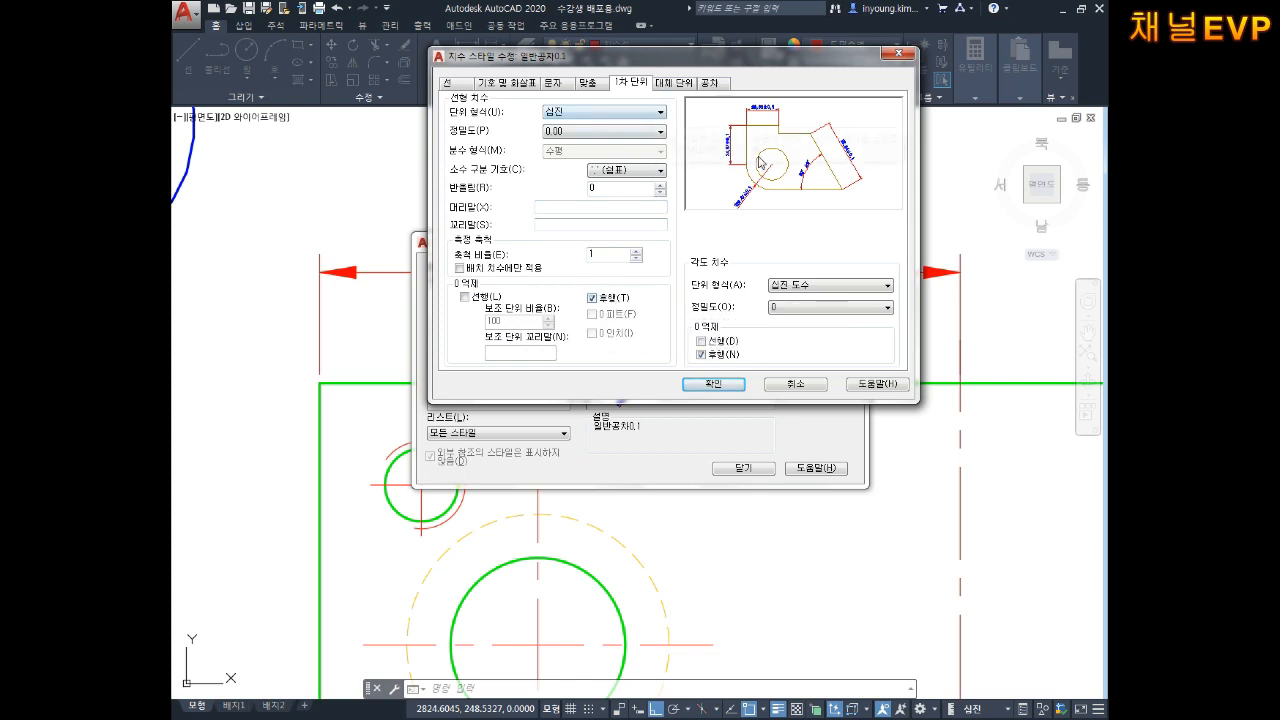
{"action": "left_click", "coordinate": [692, 84]}
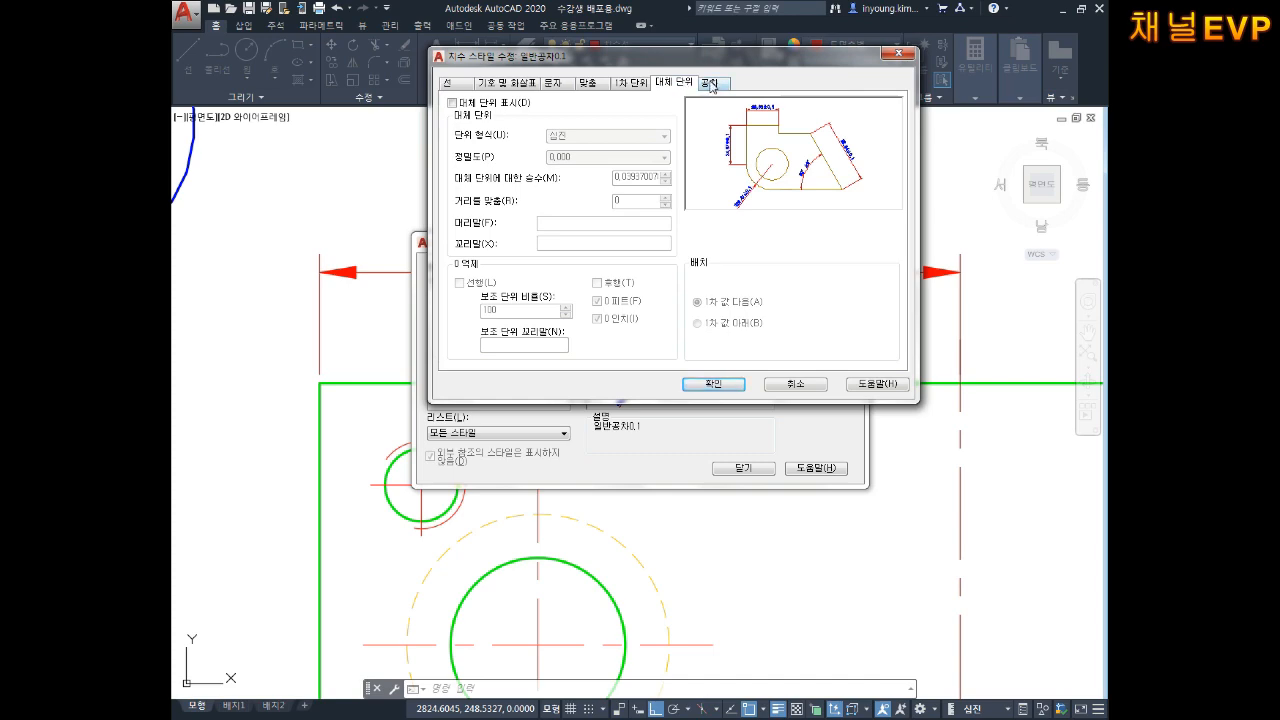
{"action": "left_click", "coordinate": [710, 84]}
{"action": "left_click", "coordinate": [720, 381]}
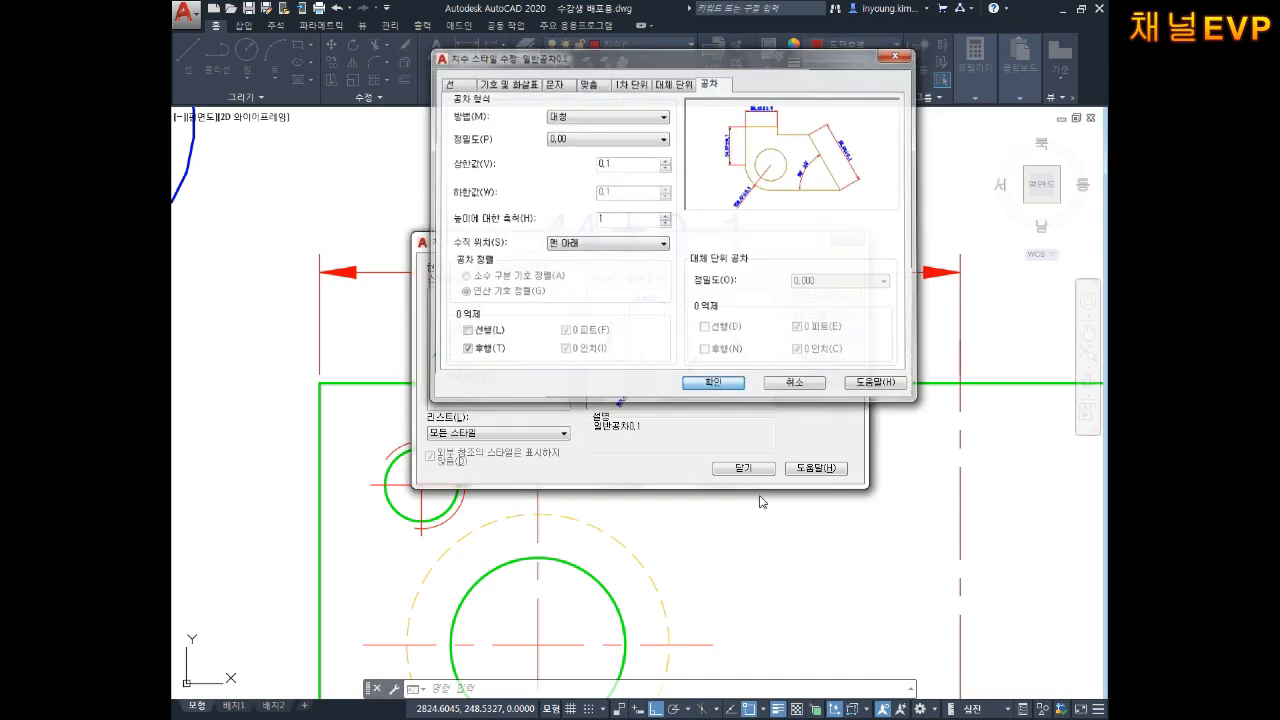
{"action": "left_click", "coordinate": [744, 469]}
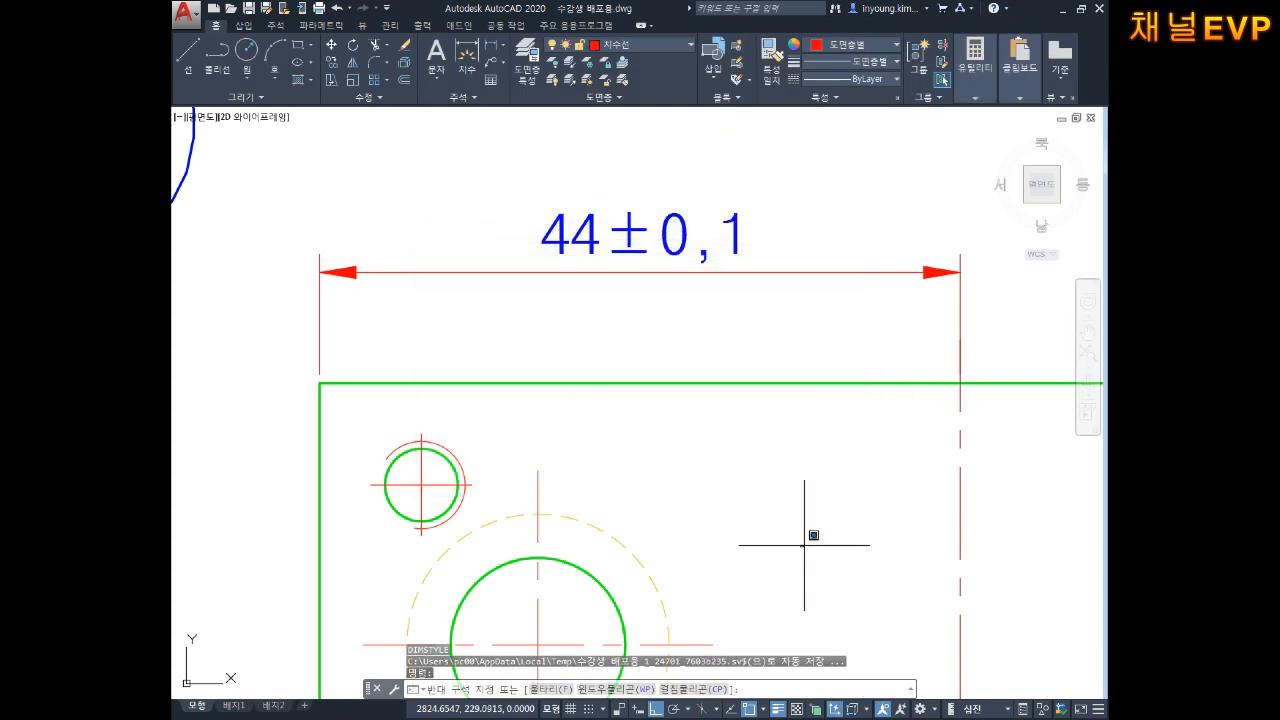
{"action": "key", "text": "Escape"}
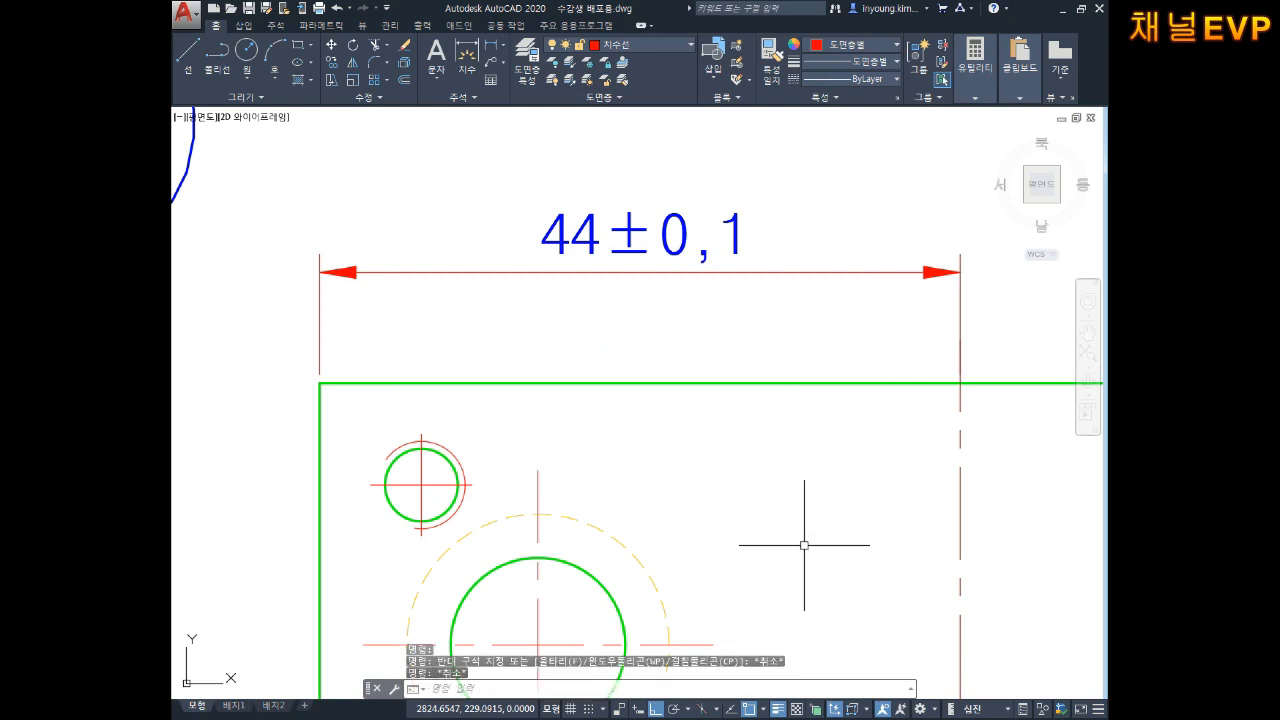
Create a dimension style named 일반공차 0.2 based on 일반공차0.1, with an upper tolerance value of 0.2.
{"action": "type", "text": "d"}
{"action": "key", "text": "Return"}
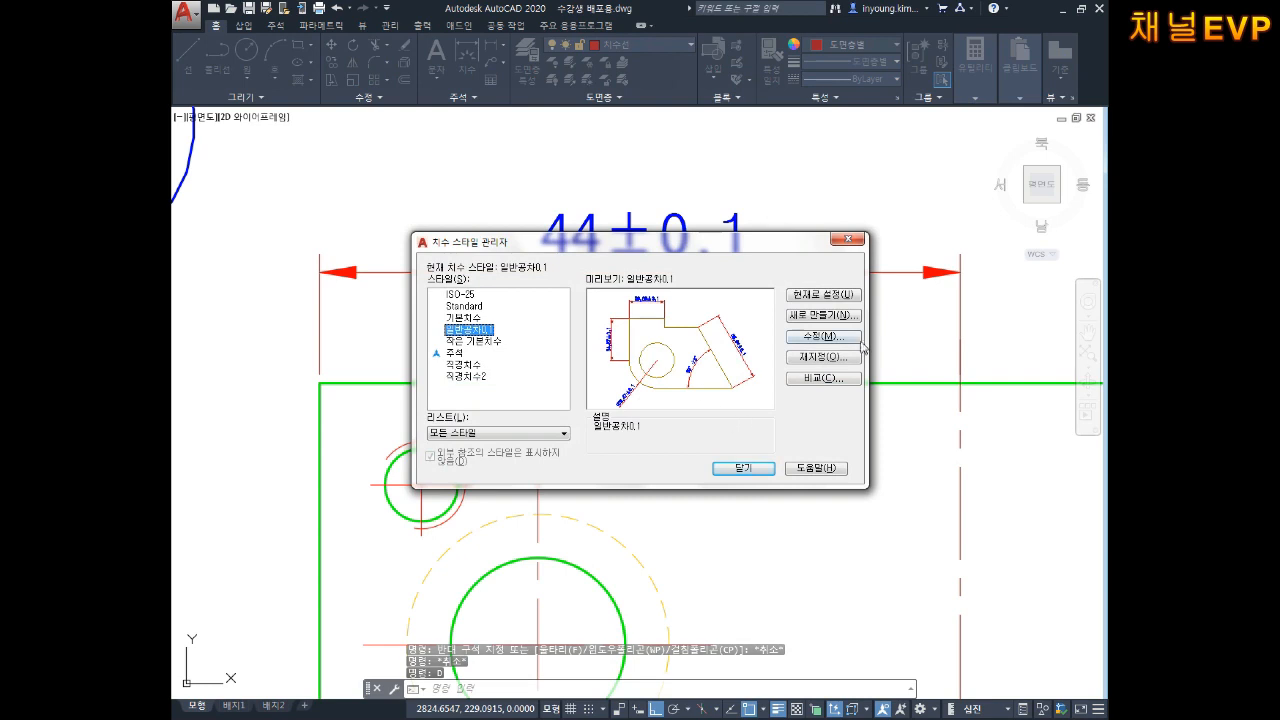
{"action": "left_click", "coordinate": [835, 316]}
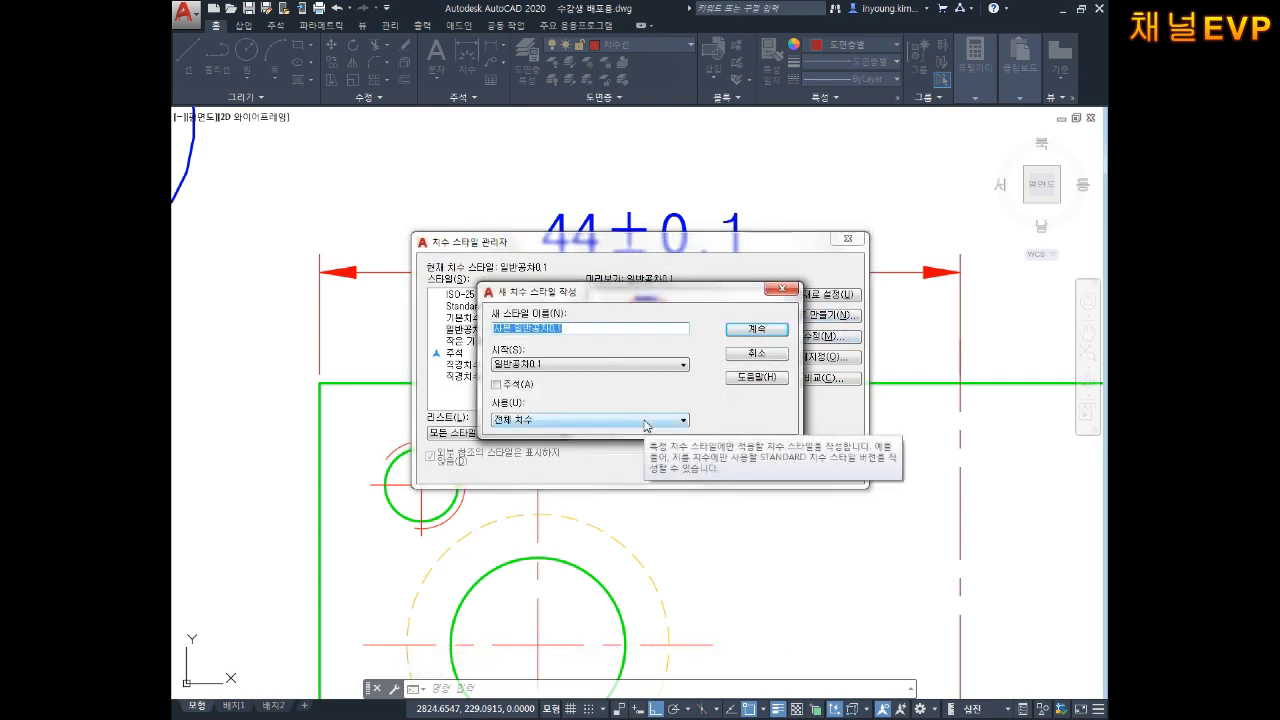
{"action": "type", "text": "di"}
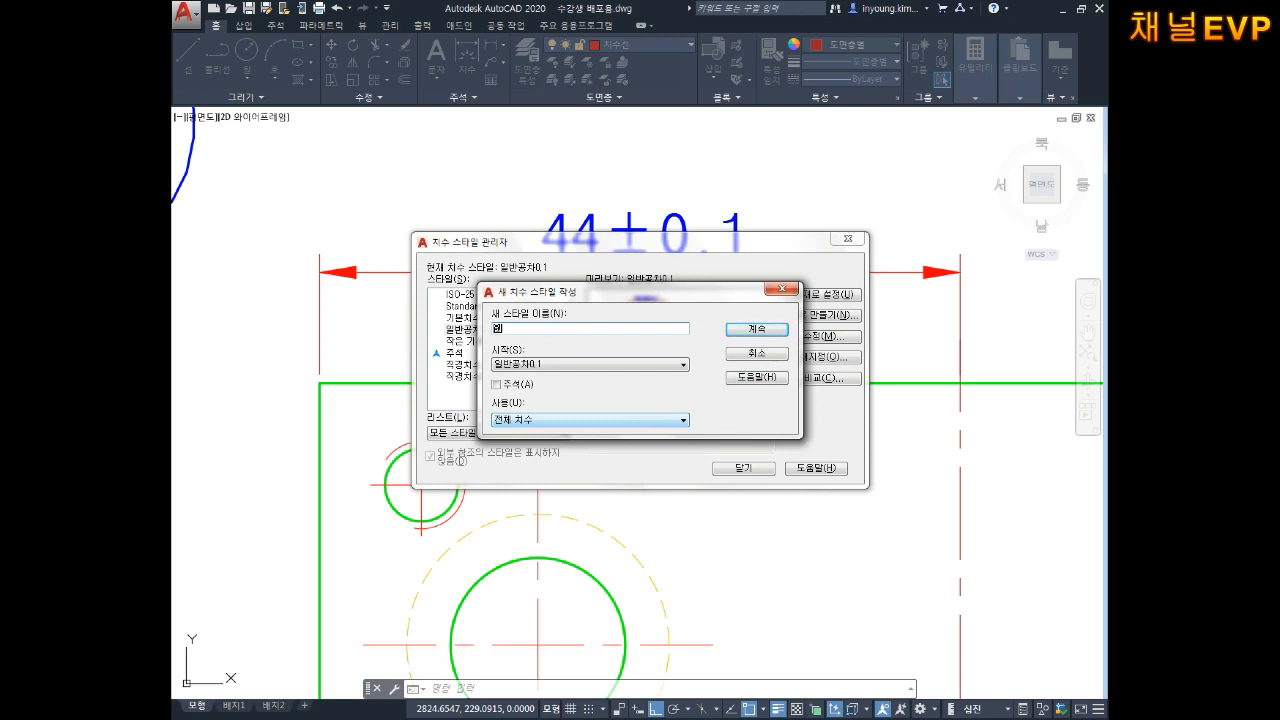
{"action": "type", "text": "반공차"}
{"action": "type", "text": "0.3"}
{"action": "left_click", "coordinate": [757, 329]}
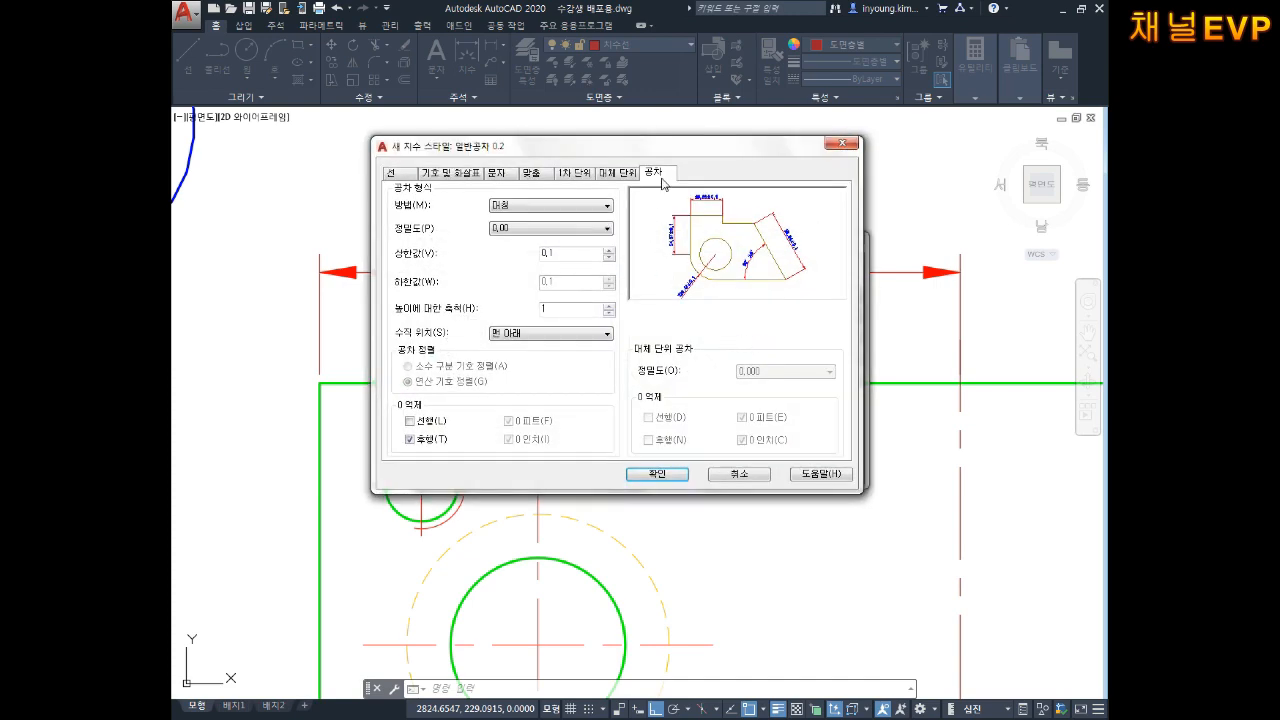
{"action": "double_click", "coordinate": [546, 253]}
{"action": "type", "text": "0,2"}
{"action": "key", "text": "shift+Print"}
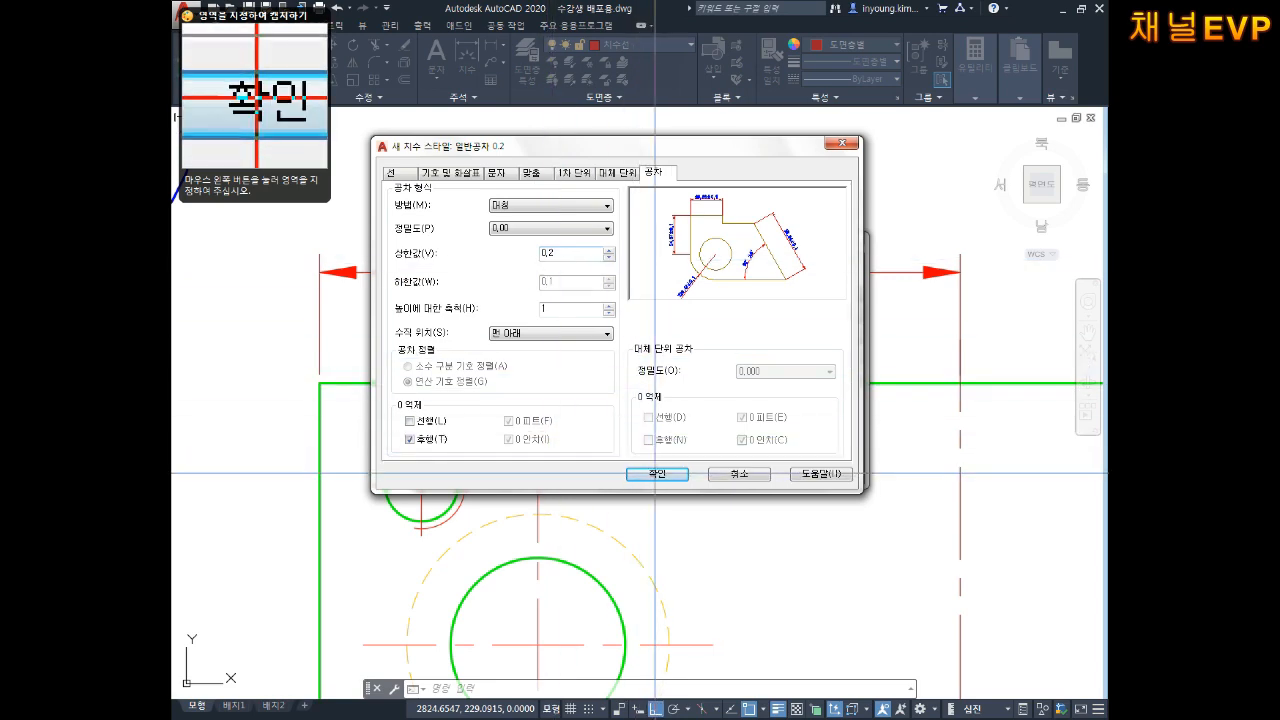
{"action": "left_click", "coordinate": [657, 473]}
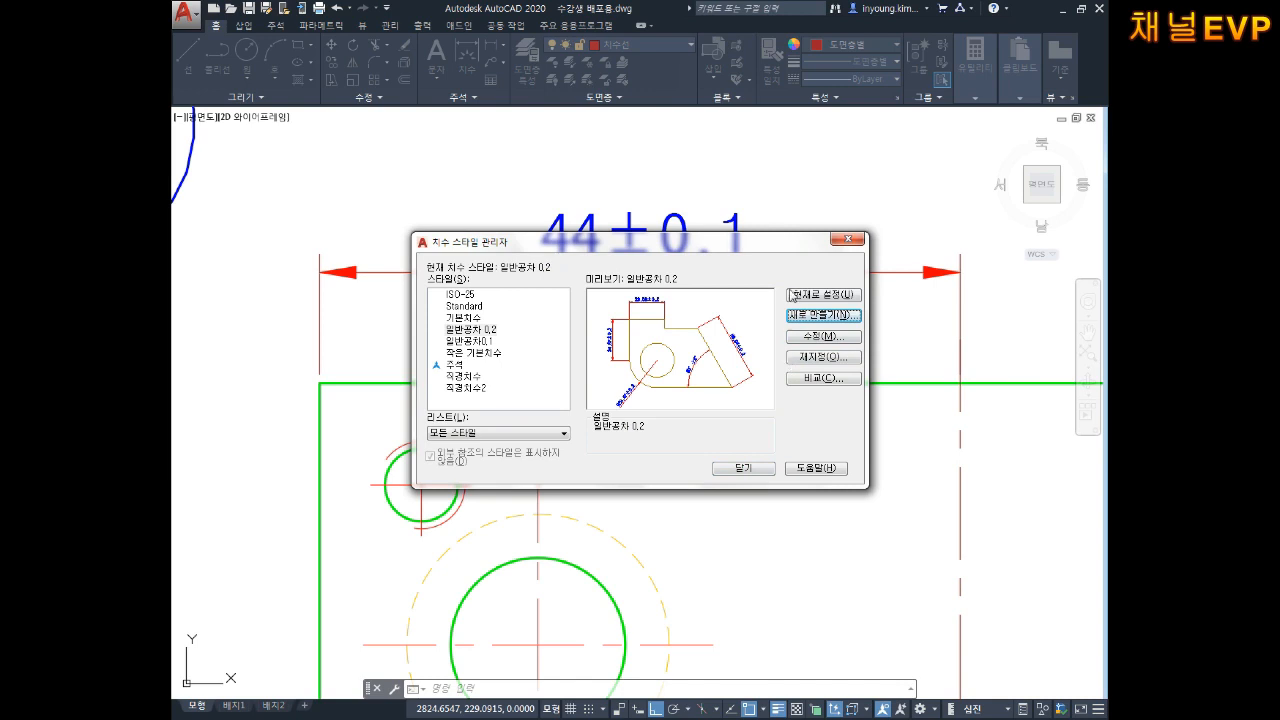
Create a dimension style named 일반공차 0.3 based on 일반공차 0.2, with an upper tolerance value of 0.3.
{"action": "left_click", "coordinate": [829, 316]}
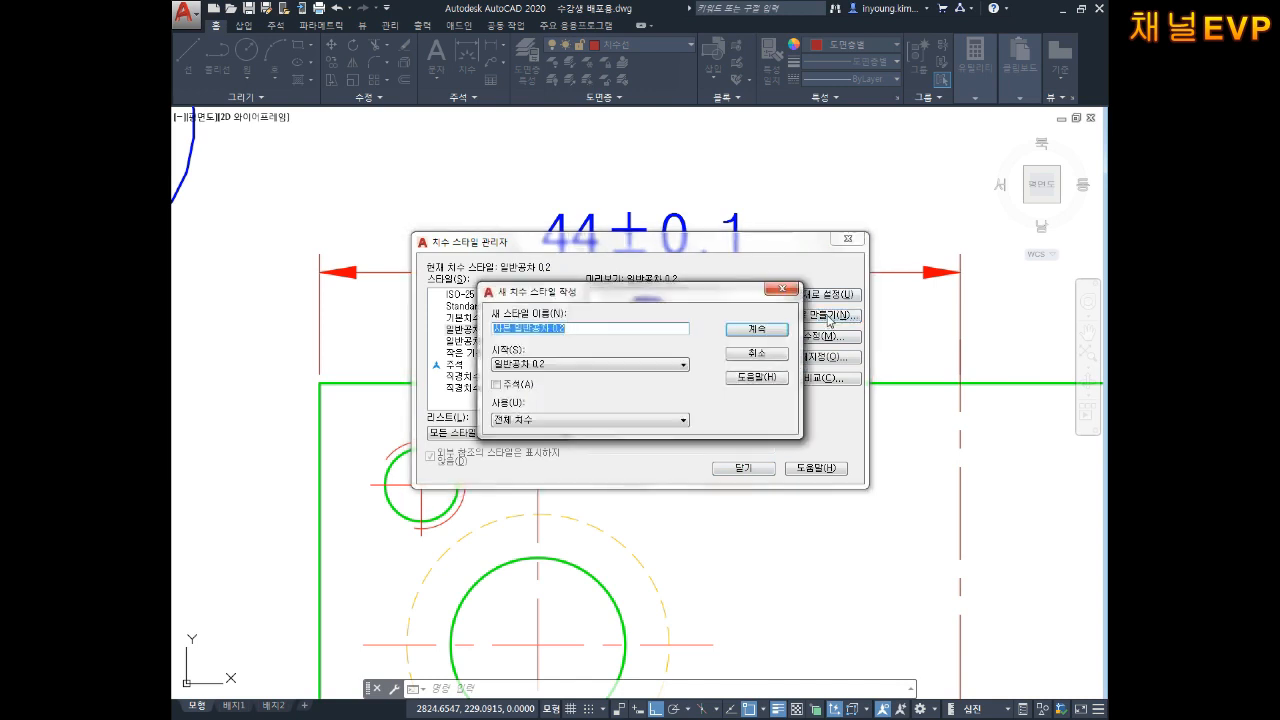
{"action": "type", "text": "일반공차"}
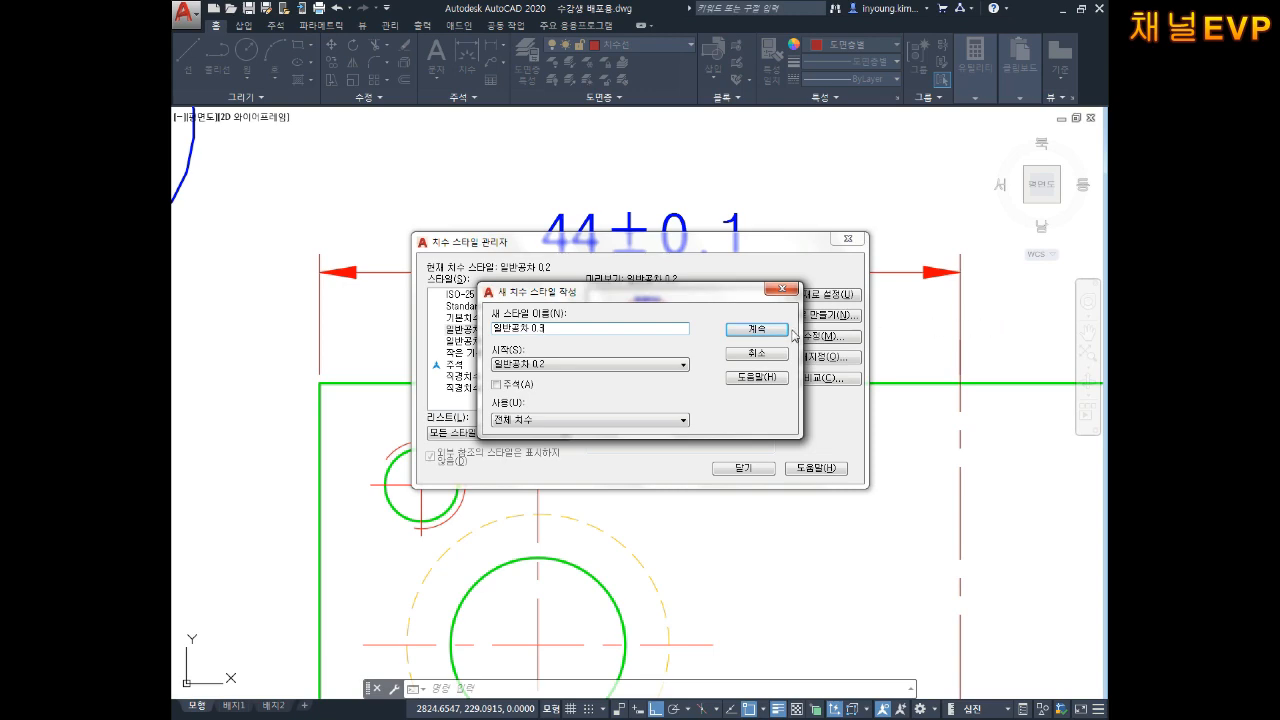
{"action": "left_click", "coordinate": [757, 329]}
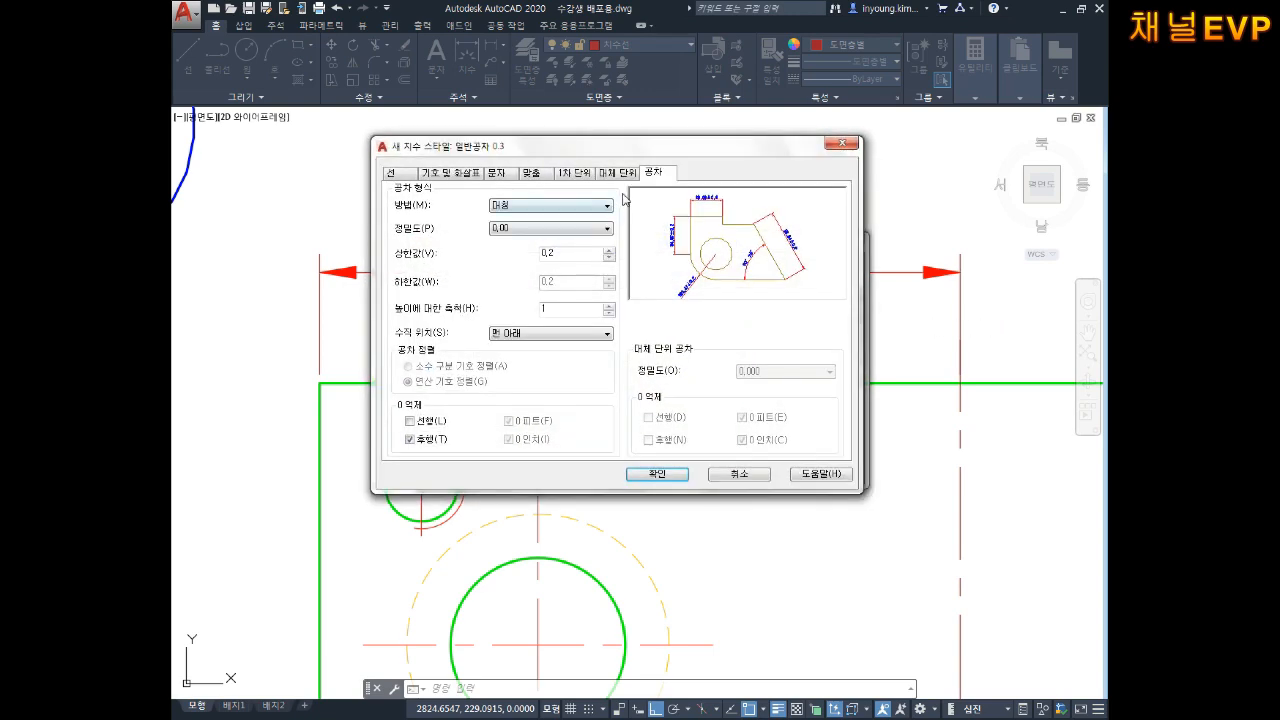
{"action": "double_click", "coordinate": [565, 254]}
{"action": "type", "text": "0.1"}
{"action": "left_click", "coordinate": [657, 474]}
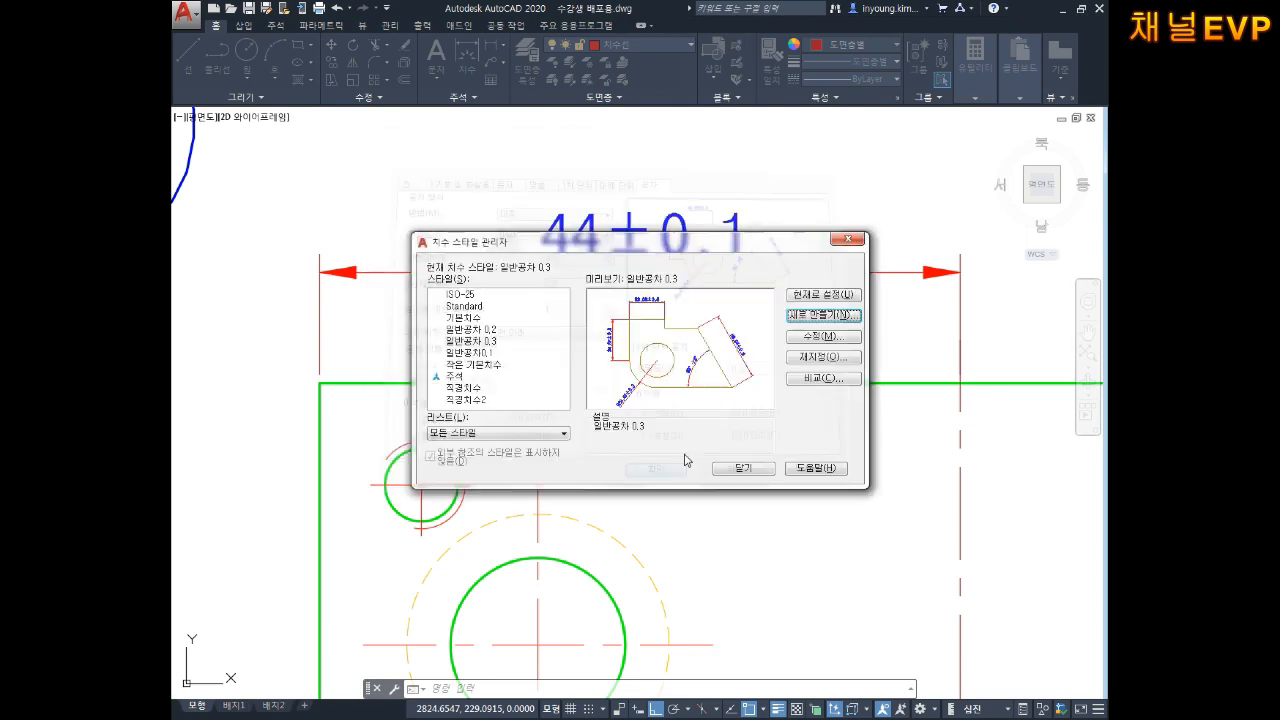
Create a dimension style named 일반공차 0.5 based on 일반공차 0.3, with an upper tolerance value of 0.5.
{"action": "left_click", "coordinate": [812, 318]}
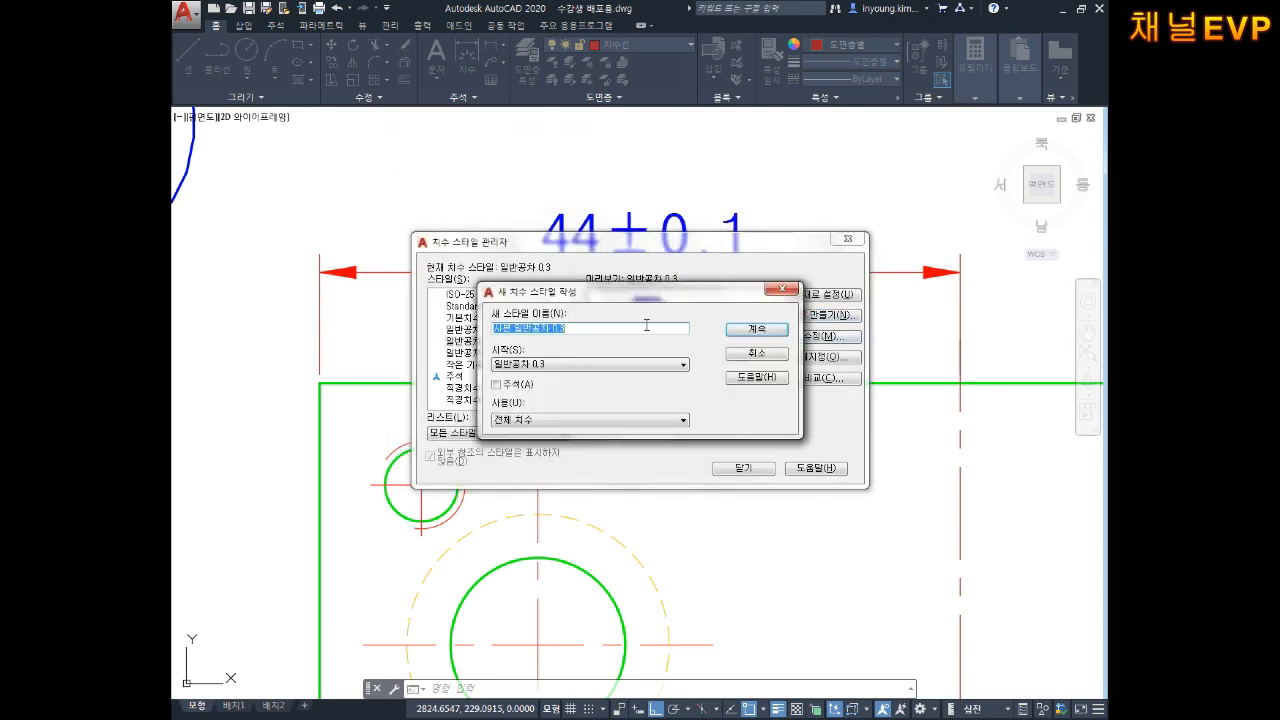
{"action": "type", "text": "일바"}
{"action": "type", "text": "공차"}
{"action": "left_click", "coordinate": [755, 330]}
{"action": "double_click", "coordinate": [548, 253]}
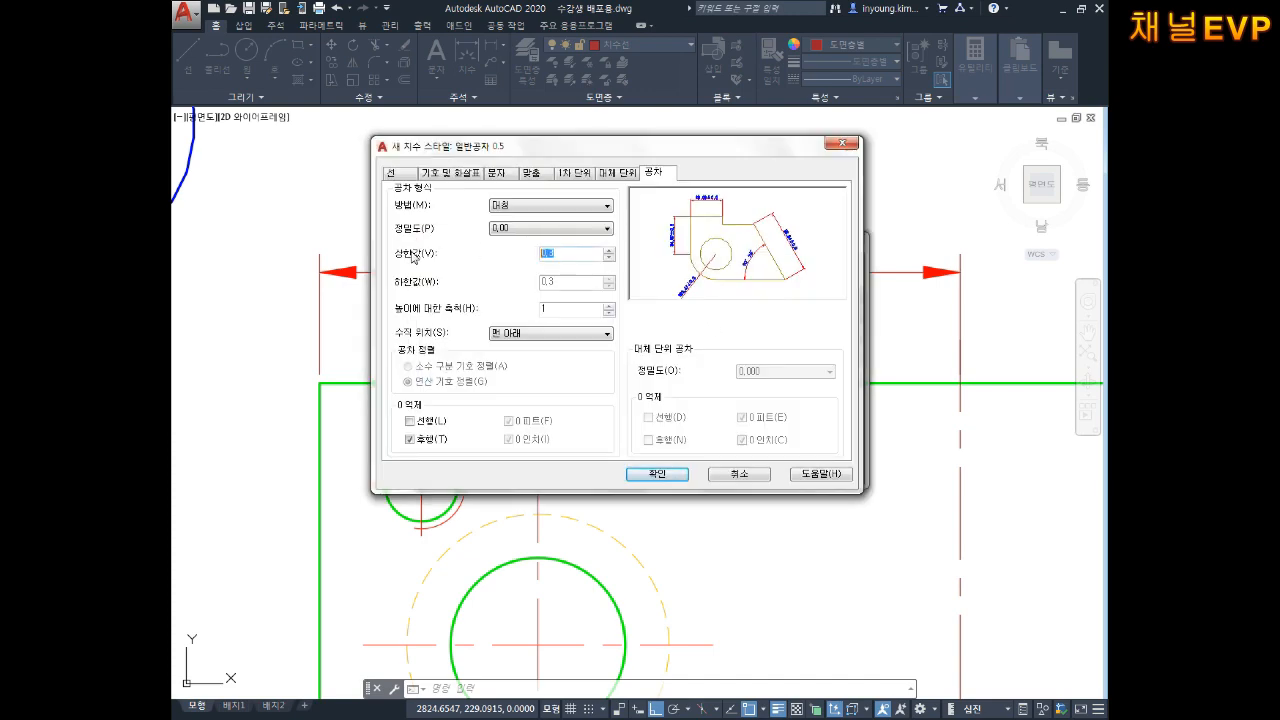
{"action": "type", "text": "0.5"}
{"action": "left_click", "coordinate": [658, 476]}
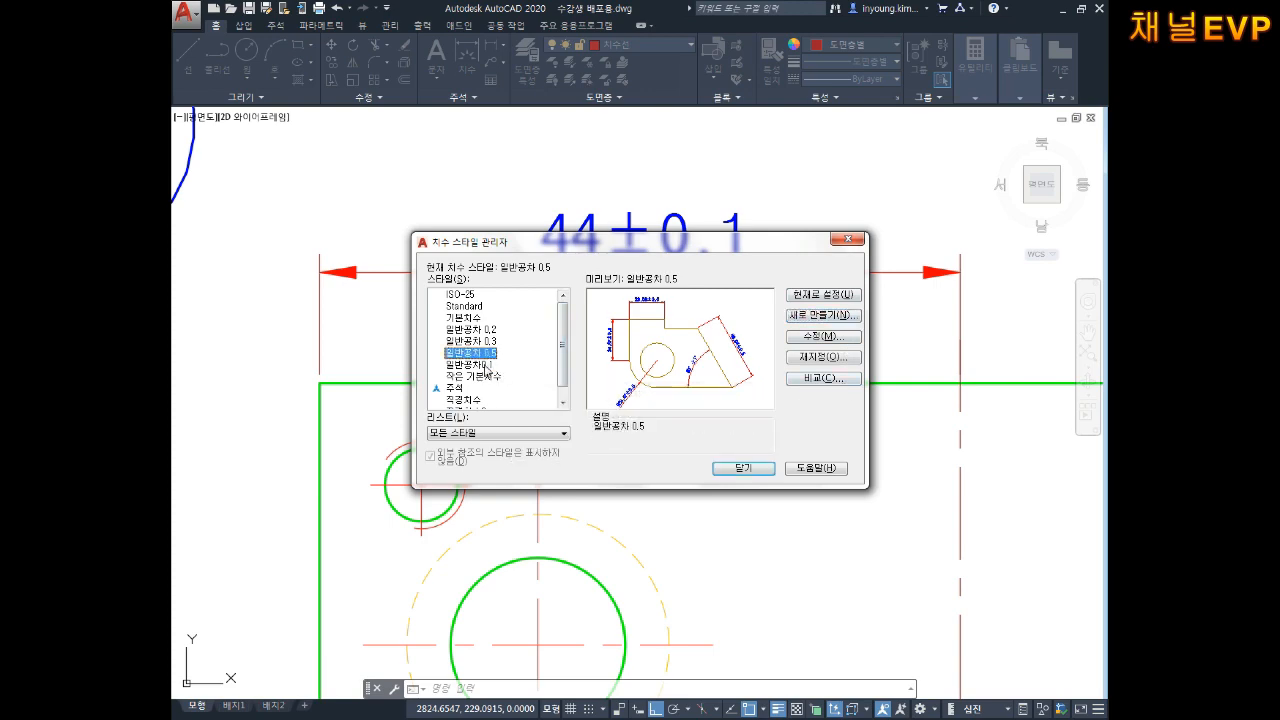
Make 일반공차0.1 the current dimension style and review its settings.
{"action": "double_click", "coordinate": [488, 365]}
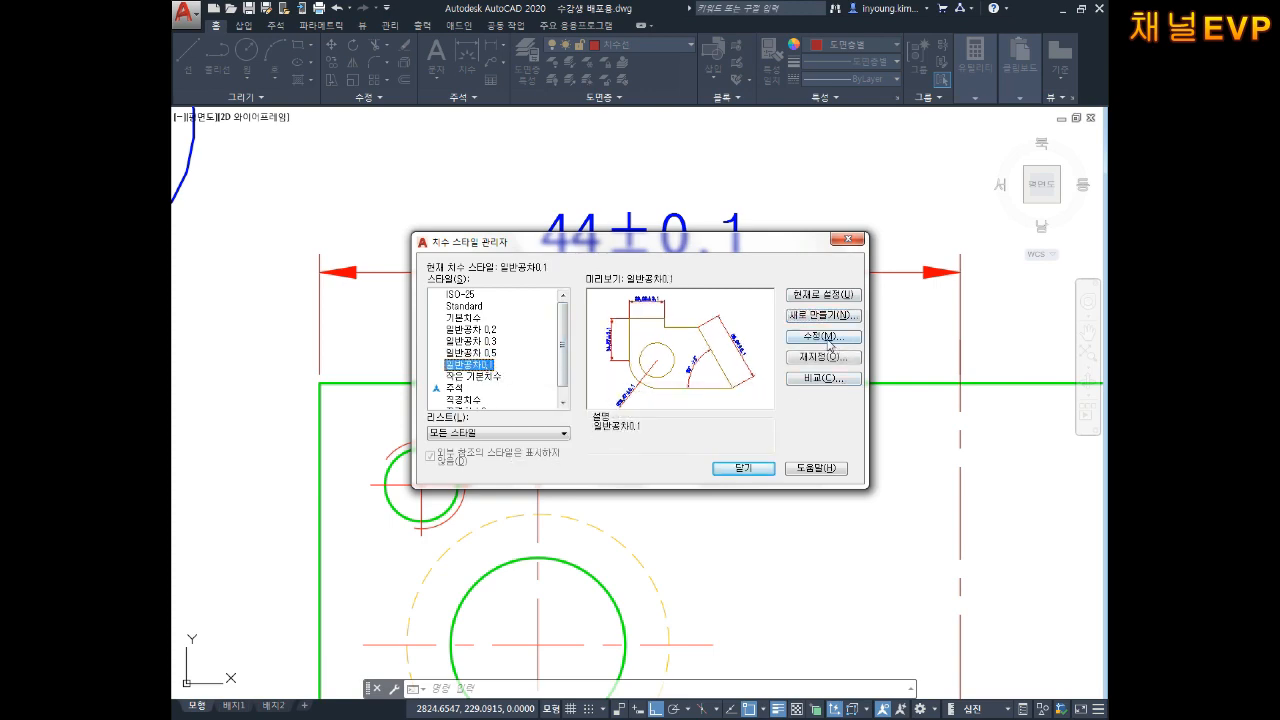
{"action": "left_click", "coordinate": [828, 338]}
{"action": "left_click", "coordinate": [716, 387]}
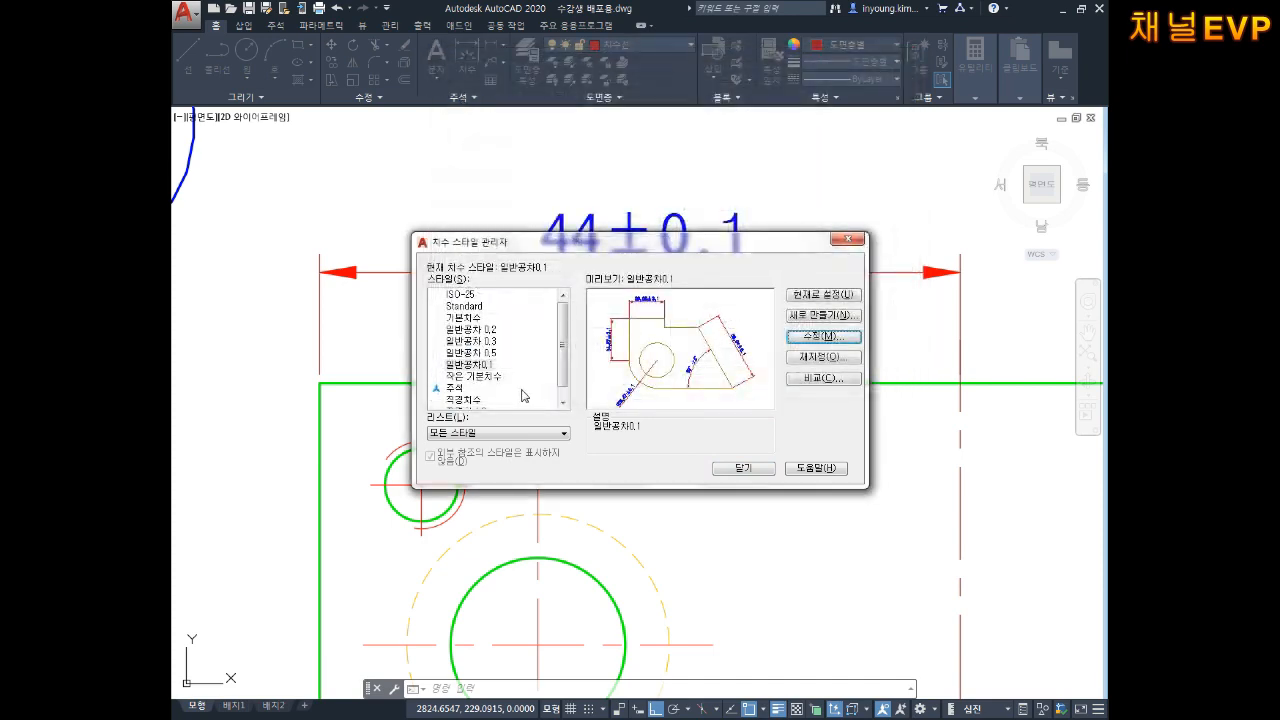
Rename the dimension style 일반공차0.1 as 일반공차 0.1, with a space before the number.
{"action": "left_click", "coordinate": [486, 366]}
{"action": "left_click", "coordinate": [484, 366]}
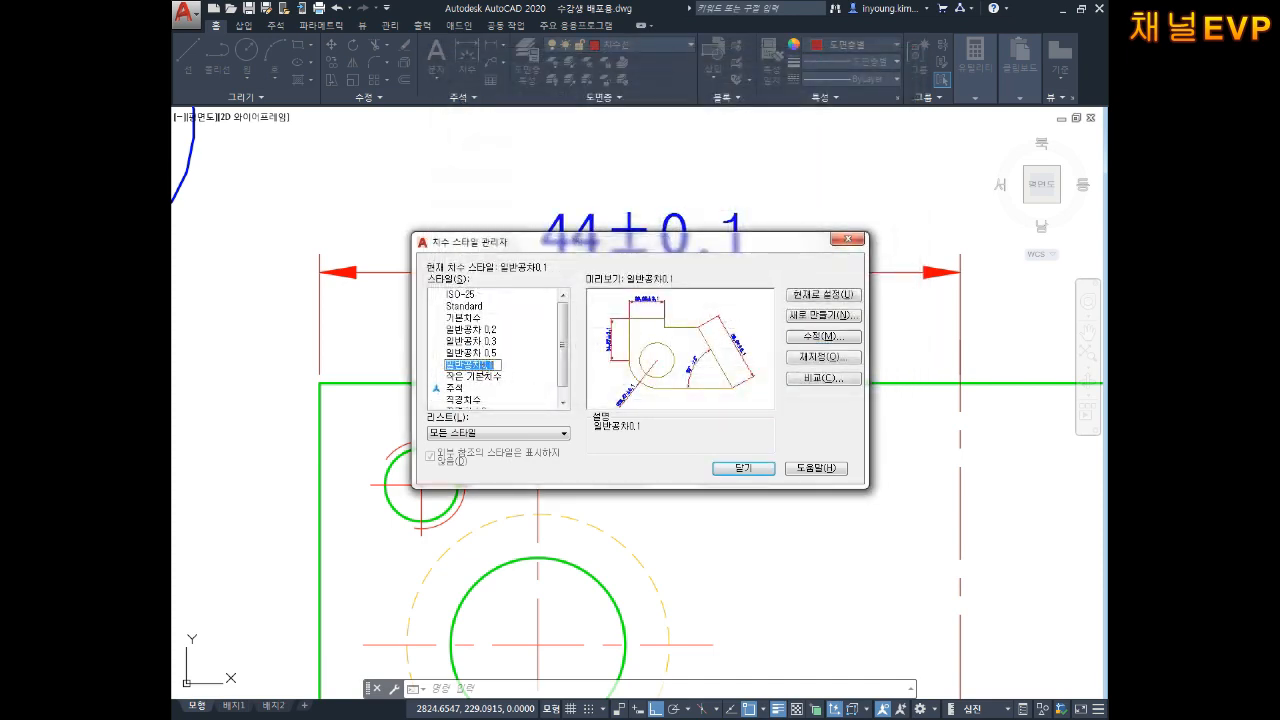
{"action": "left_click", "coordinate": [481, 366]}
{"action": "left_click", "coordinate": [525, 377]}
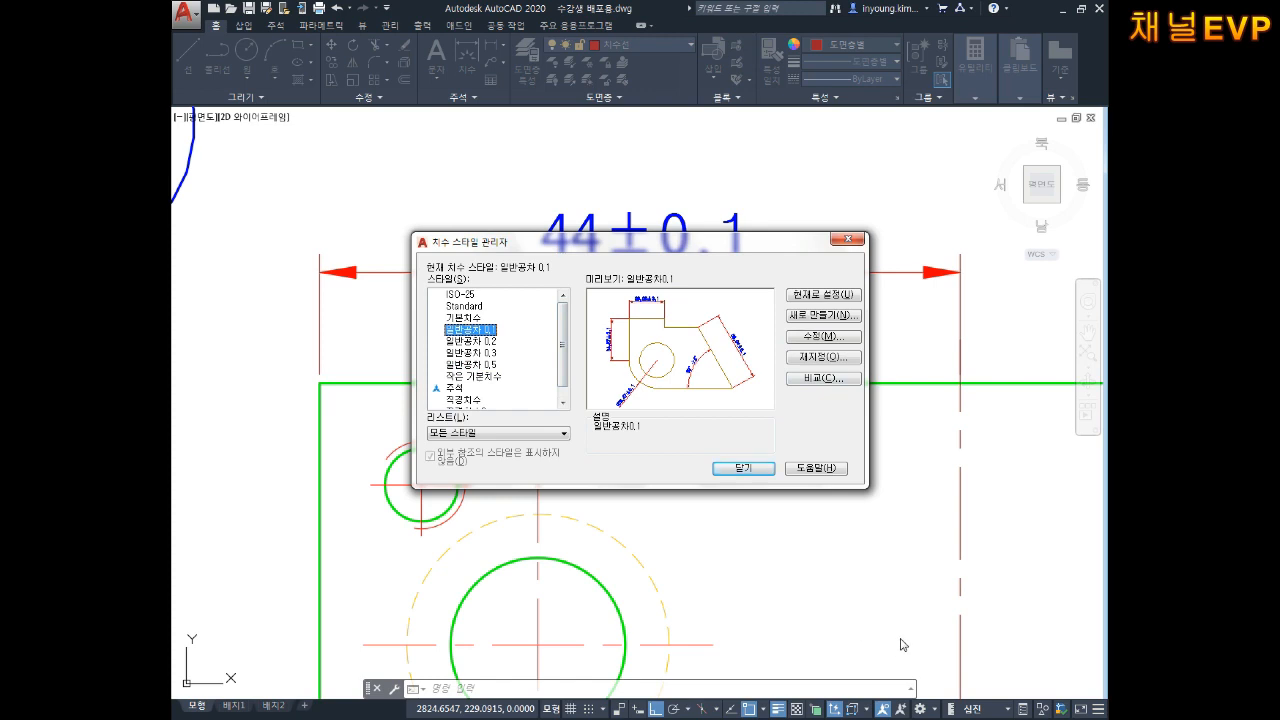
Switch to the Notepad notes and add the heading 정밀공차 below the 일반공차 0.1 line.
{"action": "left_click", "coordinate": [676, 718]}
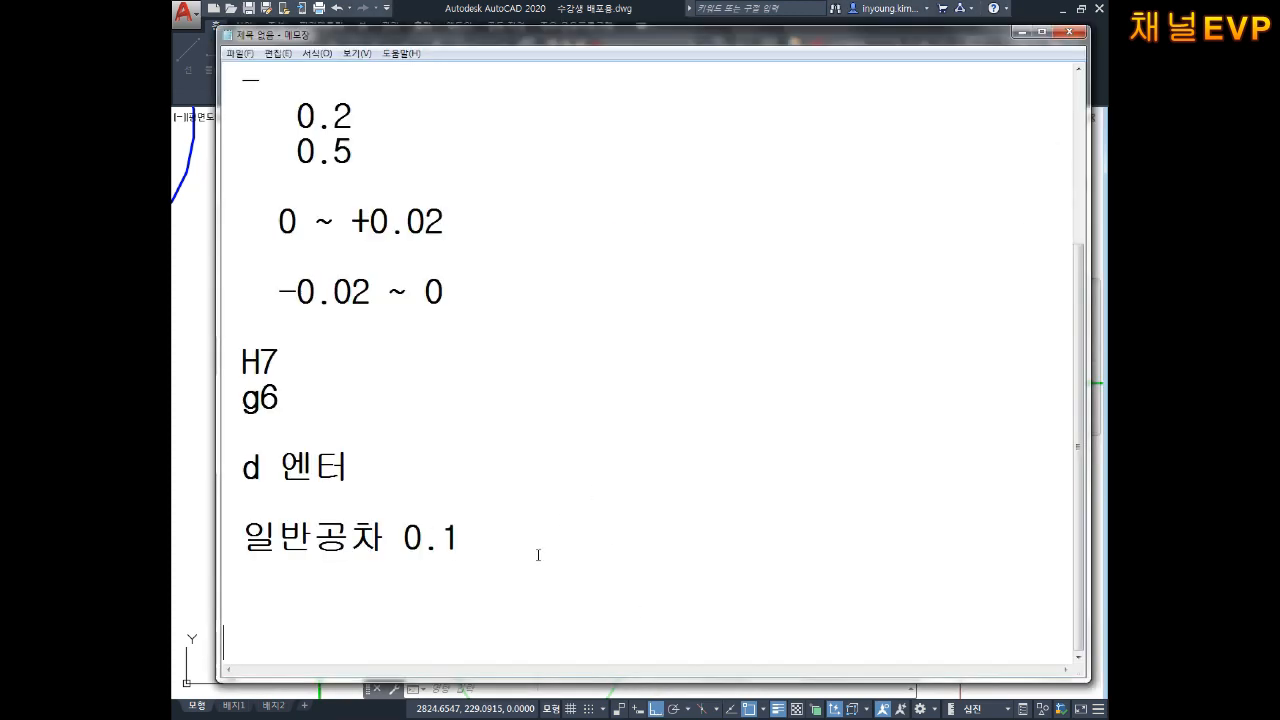
{"action": "key", "text": "Return"}
{"action": "type", "text": "정"}
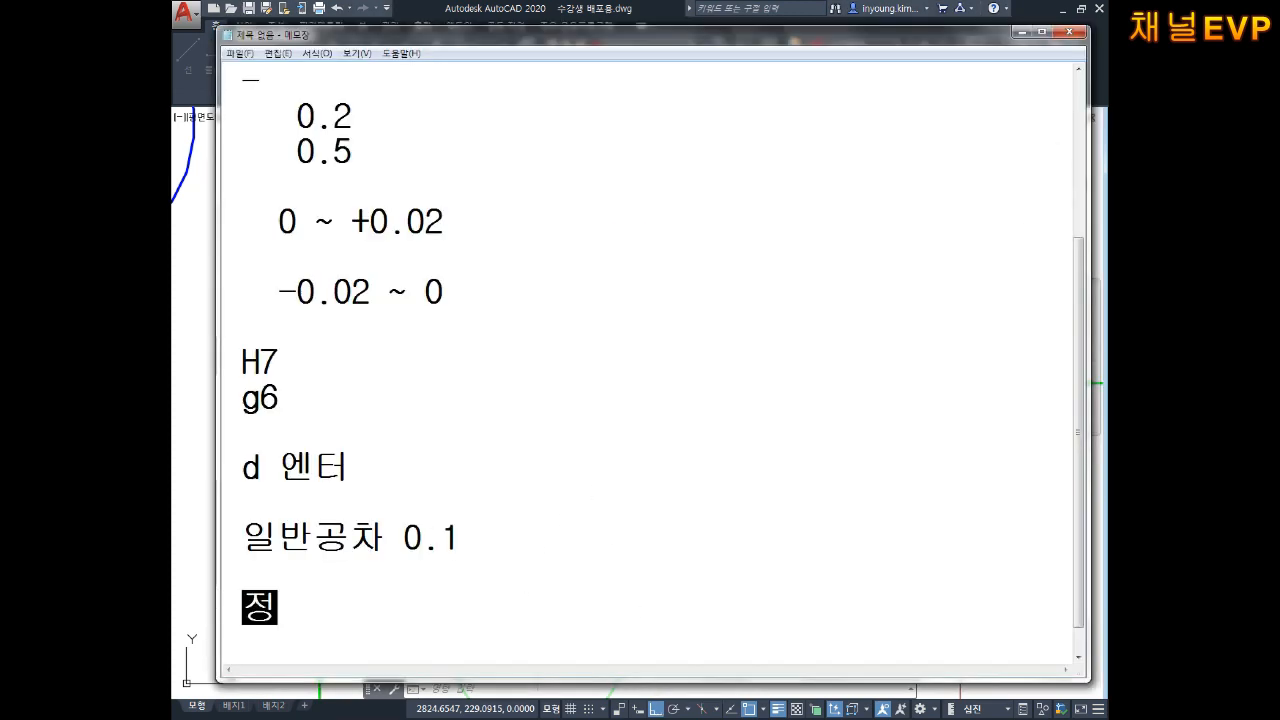
{"action": "type", "text": "림고"}
{"action": "key", "text": "BackSpace"}
{"action": "key", "text": "BackSpace"}
{"action": "key", "text": "BackSpace"}
{"action": "type", "text": "밀공차"}
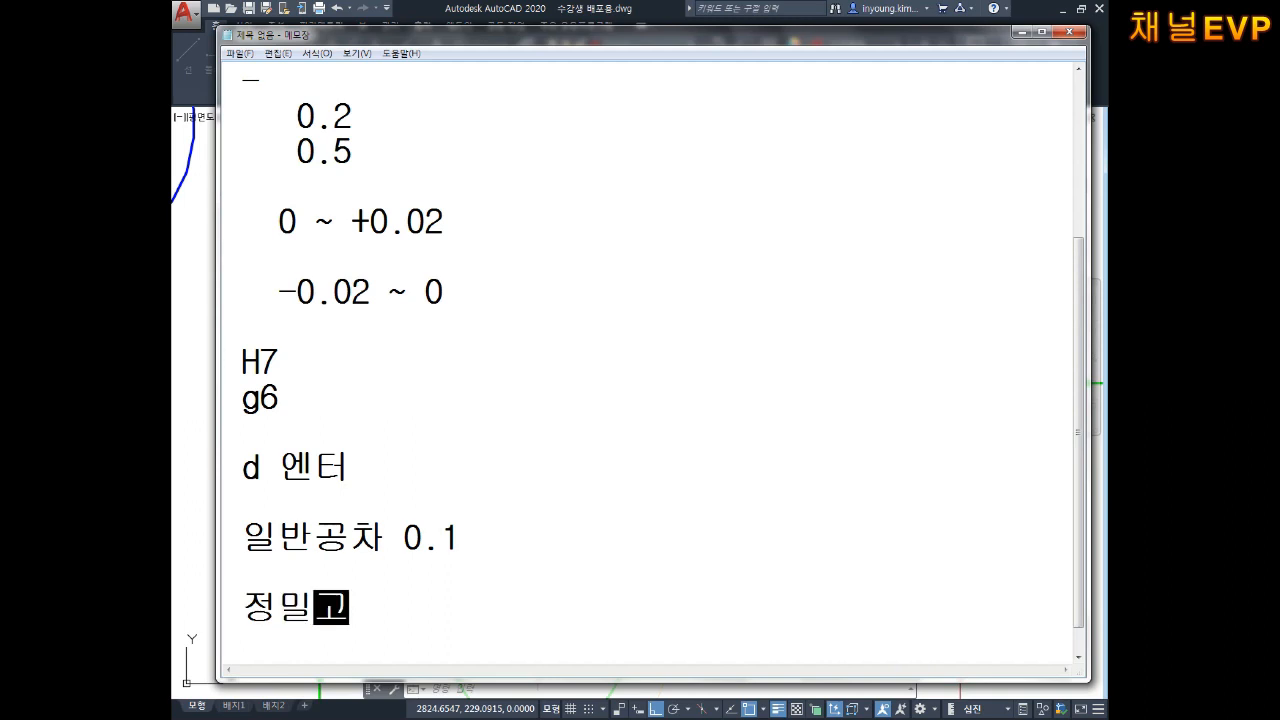
{"action": "key", "text": "Return"}
{"action": "key", "text": "Return"}
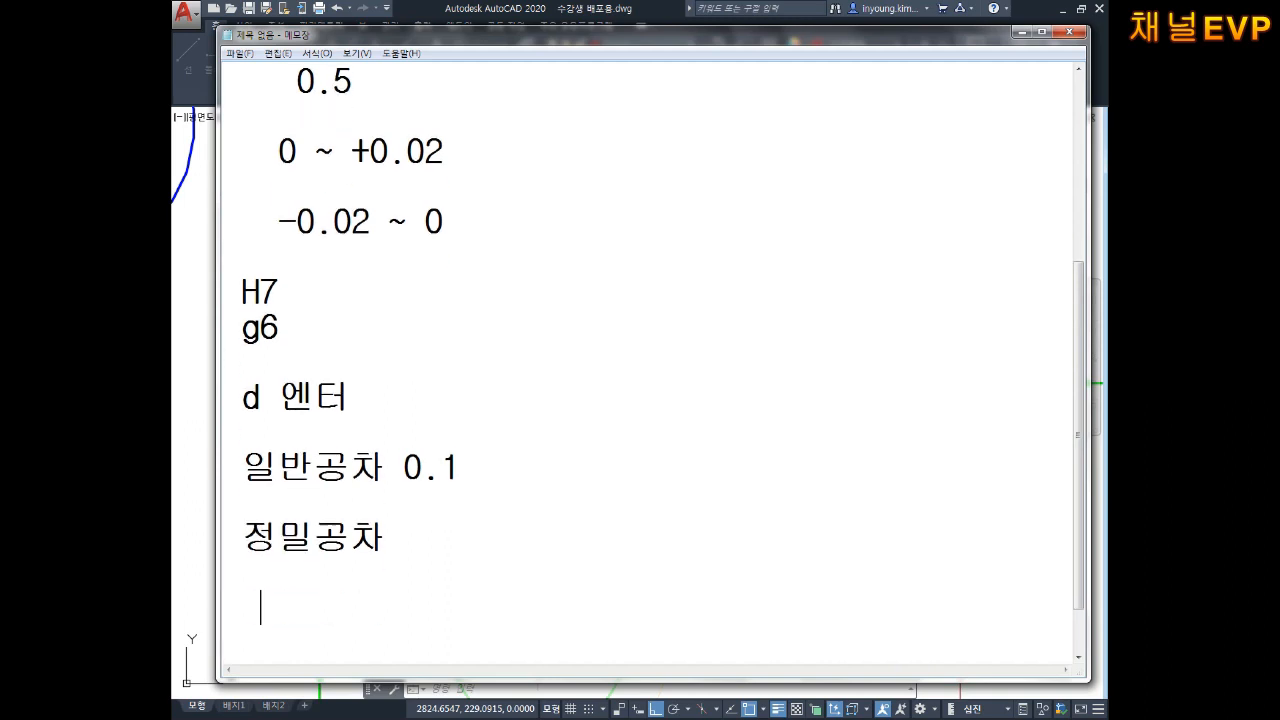
Add the lines 정밀 외경 and 정밀 내경 under the 정밀공차 heading in the notes.
{"action": "type", "text": "정밀 "}
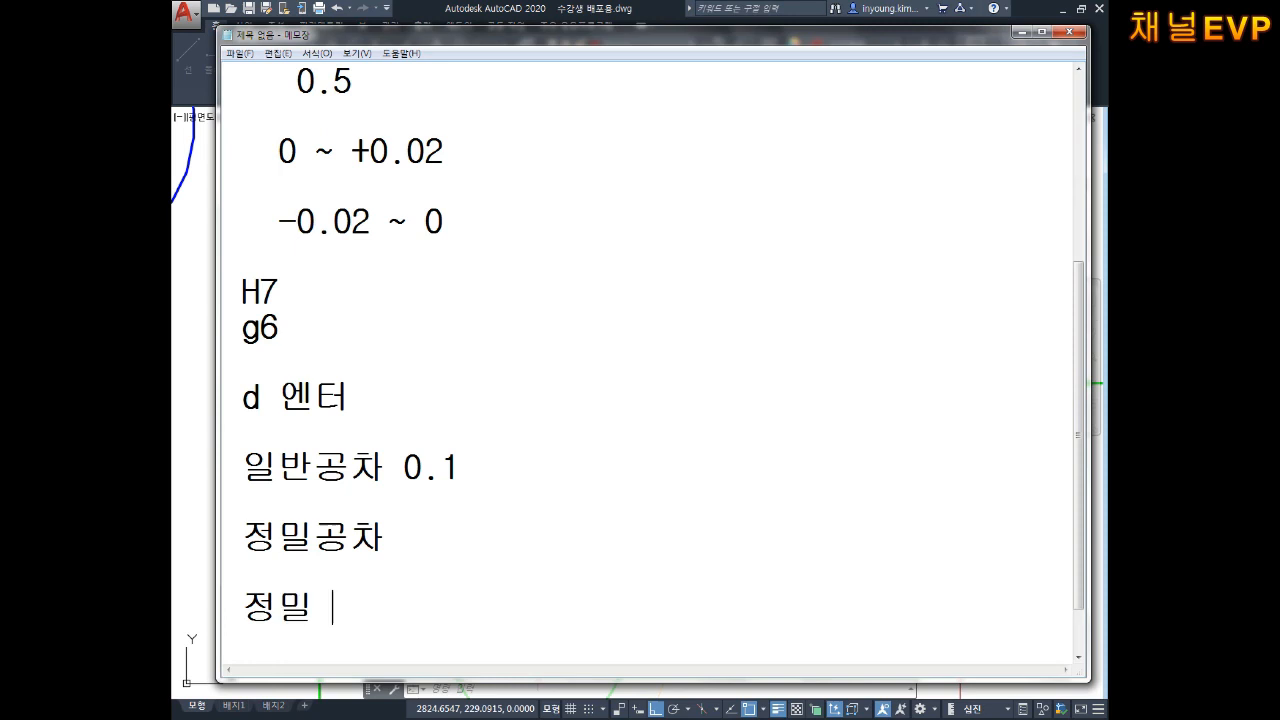
{"action": "type", "text": "외경"}
{"action": "key", "text": "Return"}
{"action": "type", "text": "정미"}
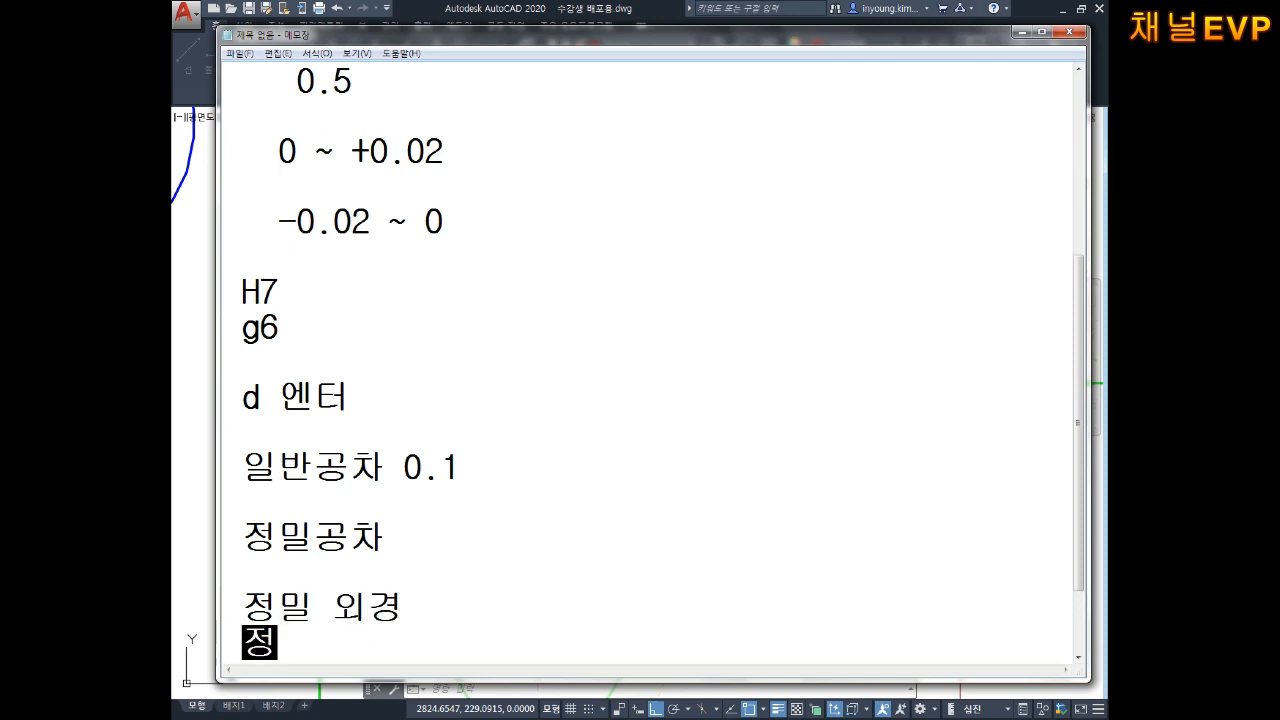
{"action": "type", "text": "ㄹ 내경"}
{"action": "key", "text": "Return"}
{"action": "key", "text": "Return"}
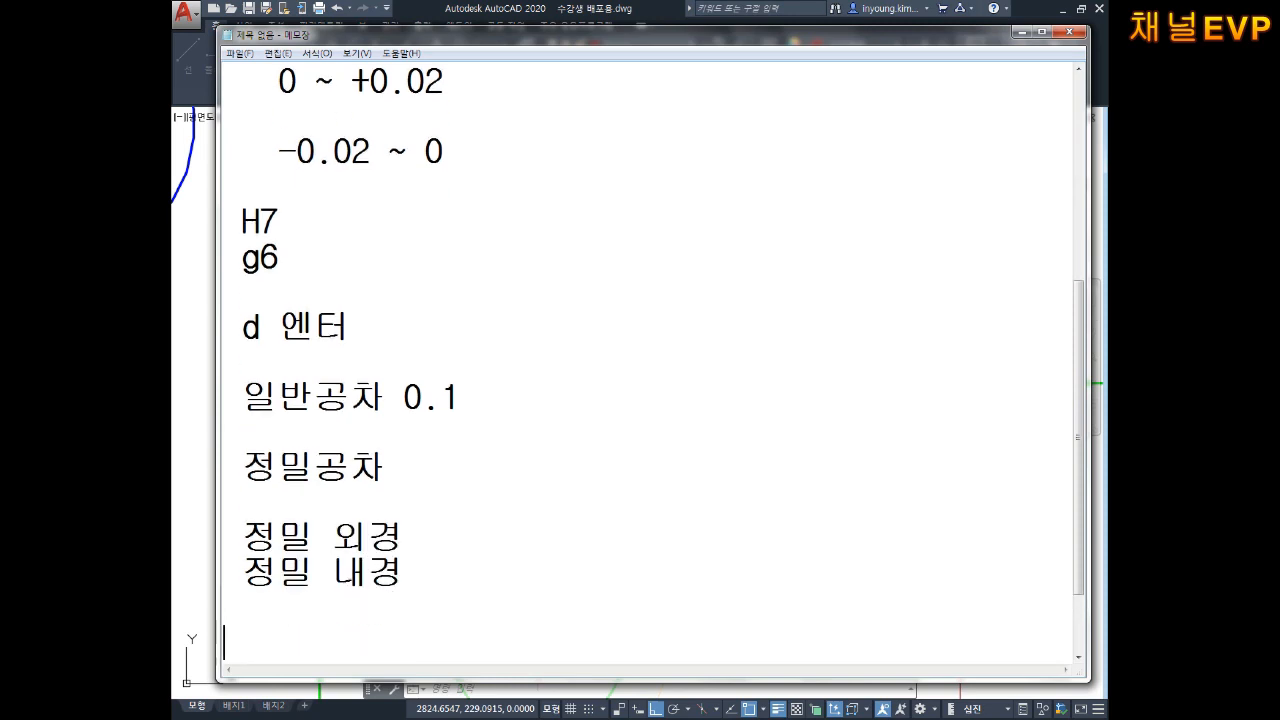
Add the style name lines 정밀외 -0.02~0 and 정밀내 0~+0.02 to the notes.
{"action": "type", "text": "정밀 "}
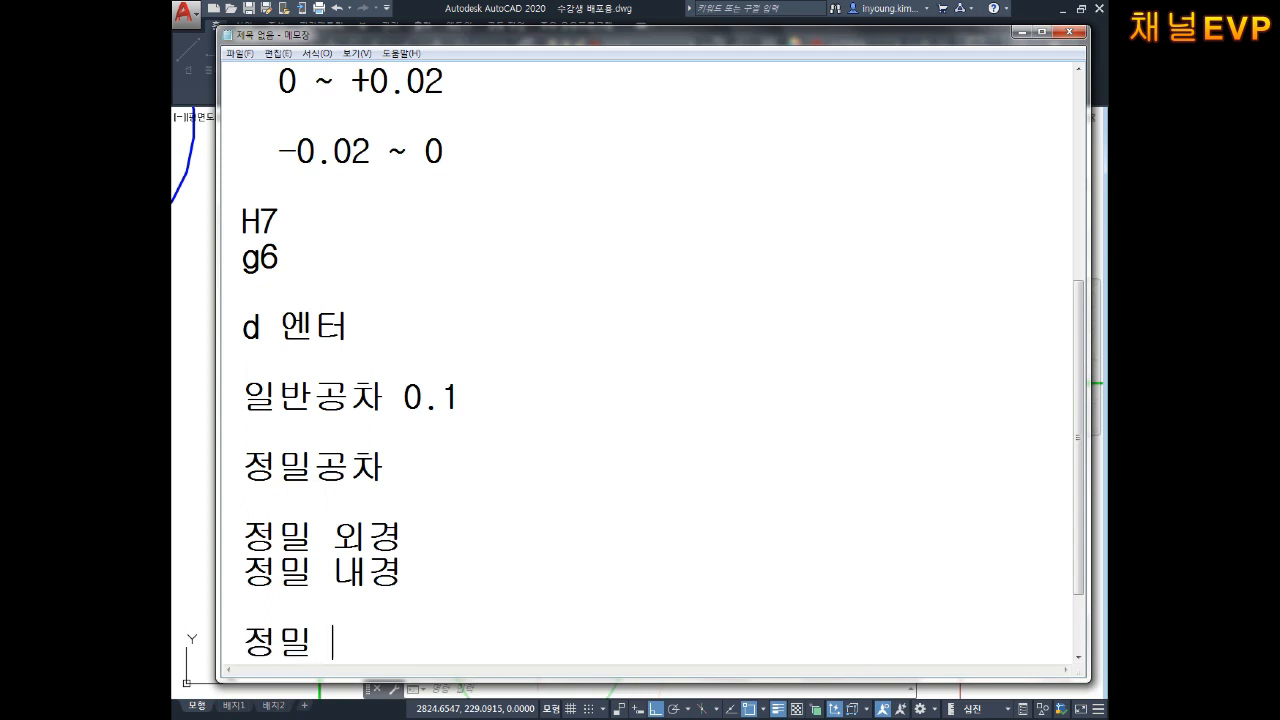
{"action": "type", "text": "ㅇㅚ"}
{"action": "key", "text": "Return"}
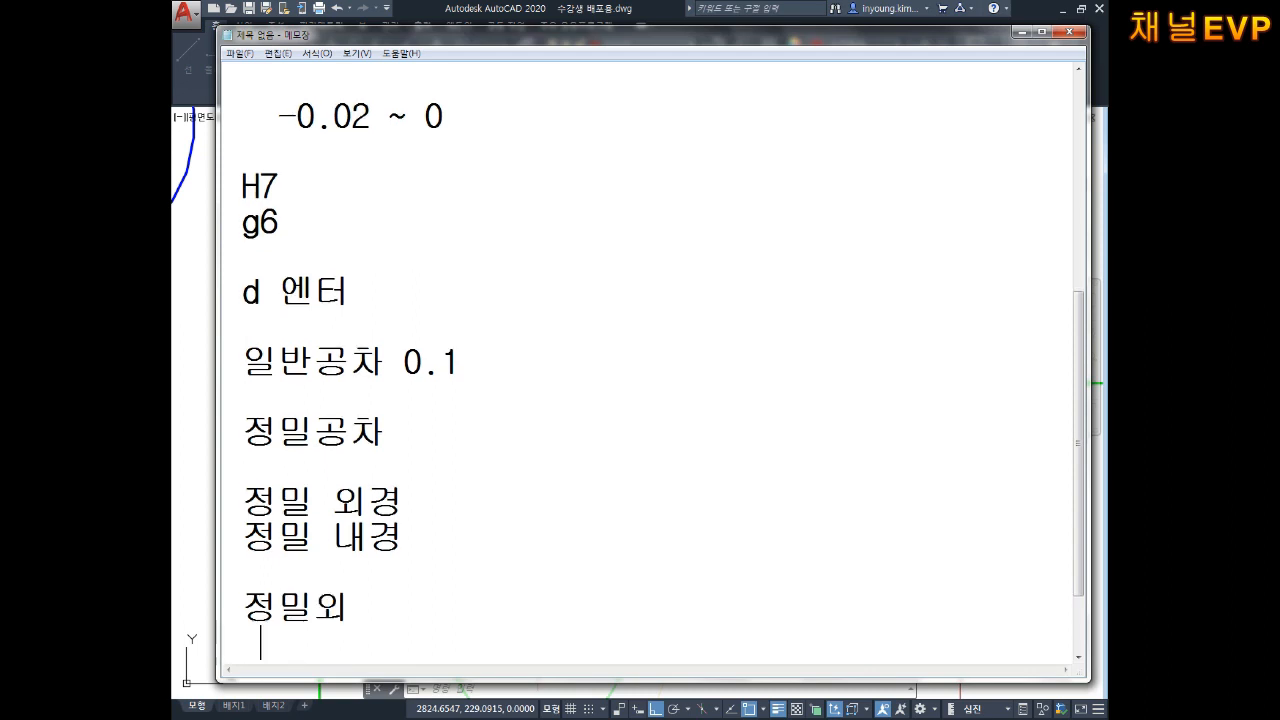
{"action": "type", "text": "정밀내"}
{"action": "key", "text": "Up"}
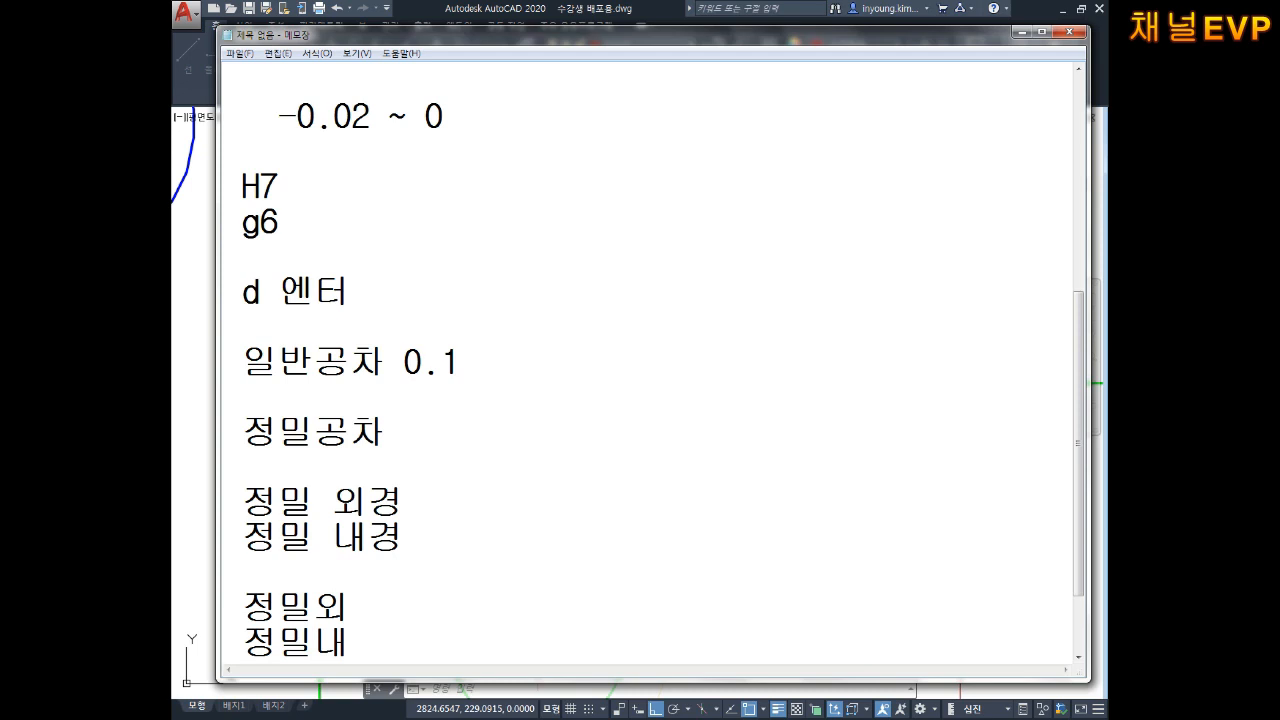
{"action": "type", "text": "-0.02~0"}
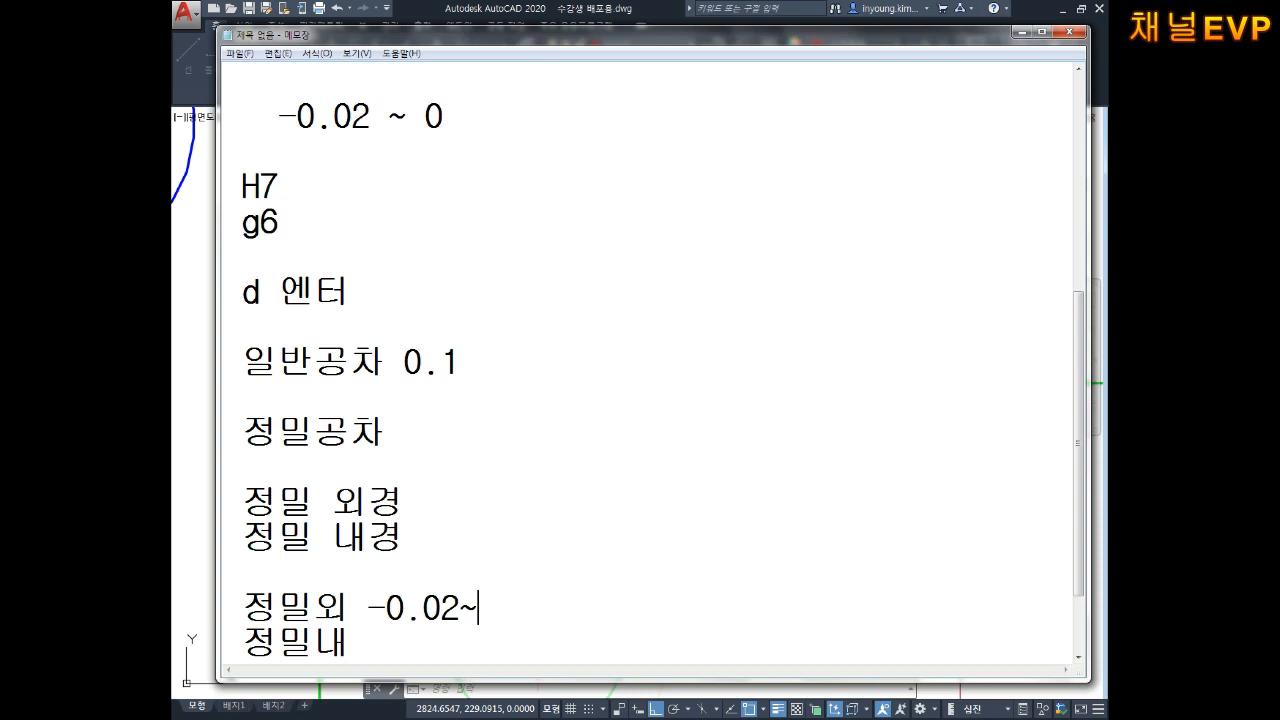
{"action": "key", "text": "Down"}
{"action": "type", "text": "0~+0.02"}
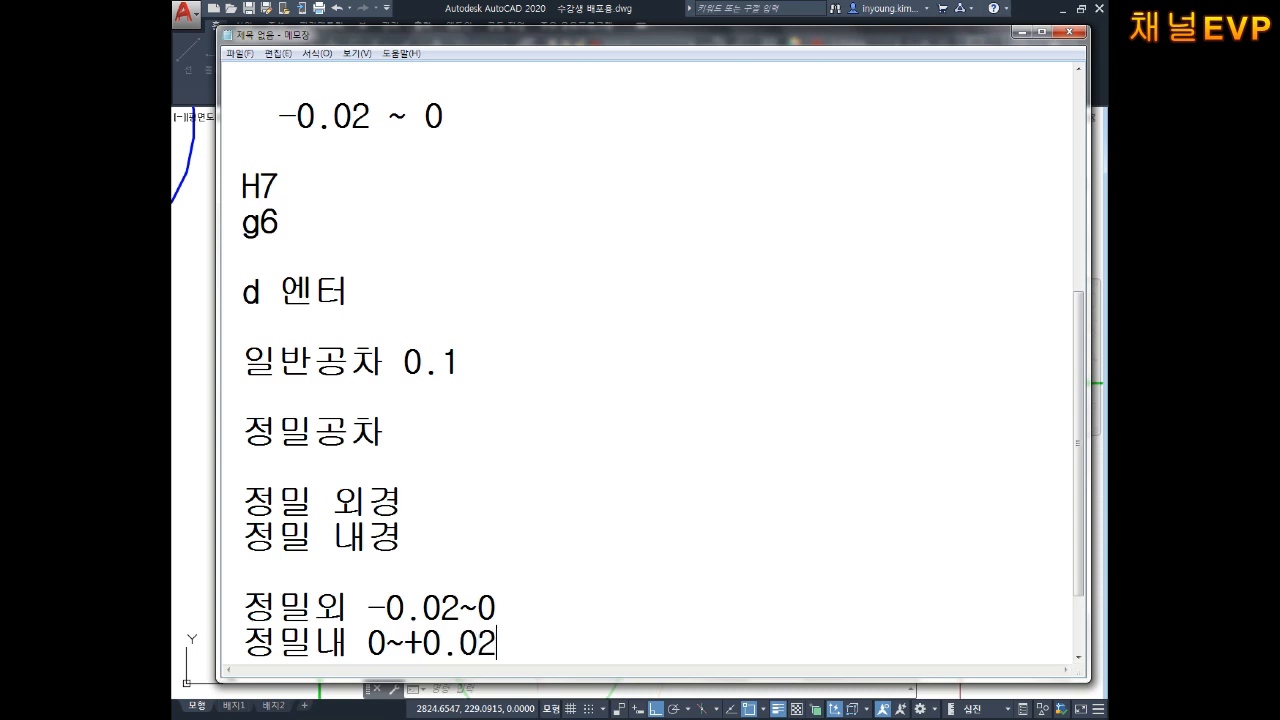
Separate the 정밀외 and 정밀내 lines in the notes with a blank line and add empty lines below them.
{"action": "key", "text": "Return"}
{"action": "key", "text": "Return"}
{"action": "key", "text": "Up"}
{"action": "key", "text": "Up"}
{"action": "key", "text": "Up"}
{"action": "key", "text": "Right"}
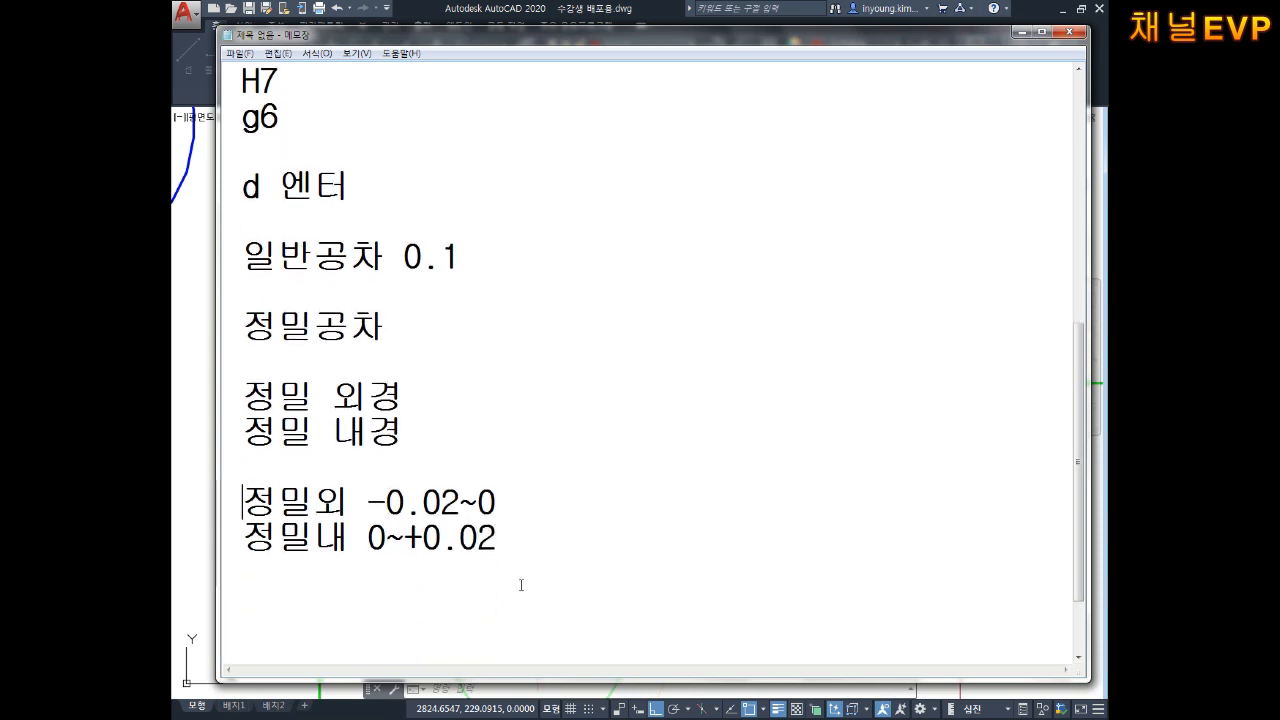
{"action": "key", "text": "Down"}
{"action": "key", "text": "Return"}
{"action": "key", "text": "Up"}
{"action": "key", "text": "Up"}
{"action": "key", "text": "Right"}
{"action": "key", "text": "Right"}
{"action": "key", "text": "Right"}
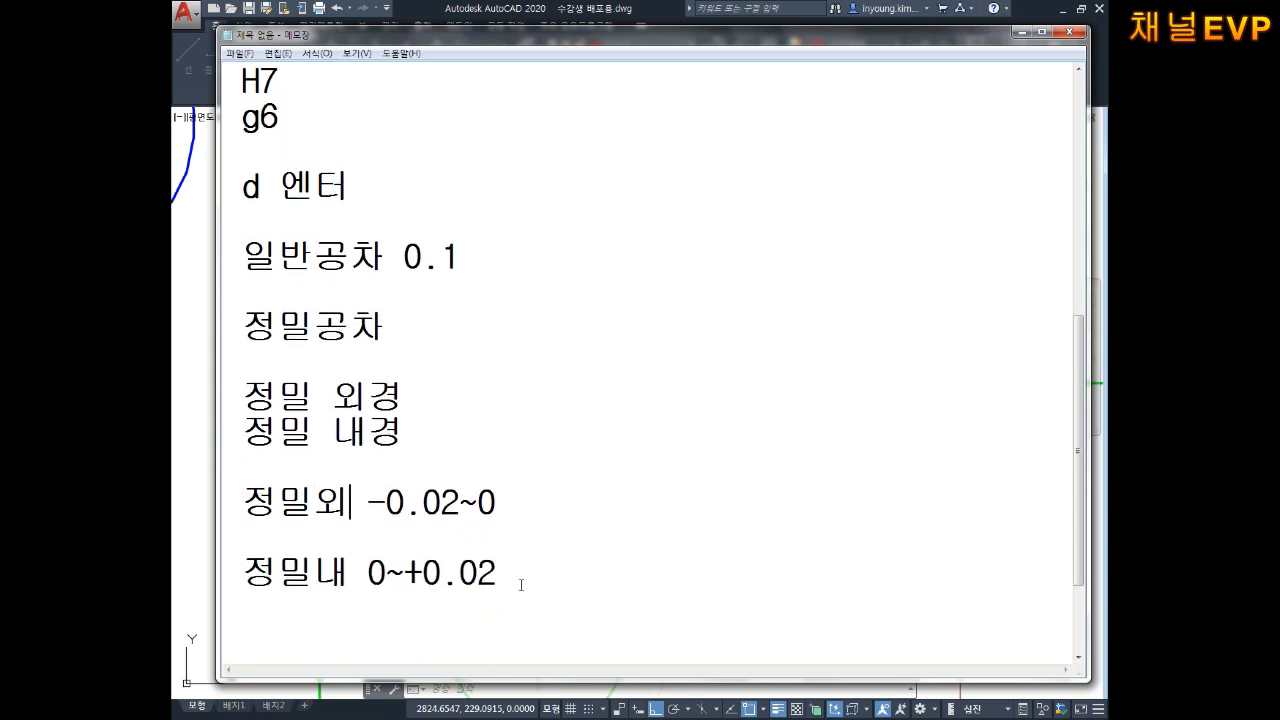
{"action": "key", "text": "Right"}
{"action": "key", "text": "Down"}
{"action": "key", "text": "Down"}
{"action": "key", "text": "Down"}
{"action": "key", "text": "Down"}
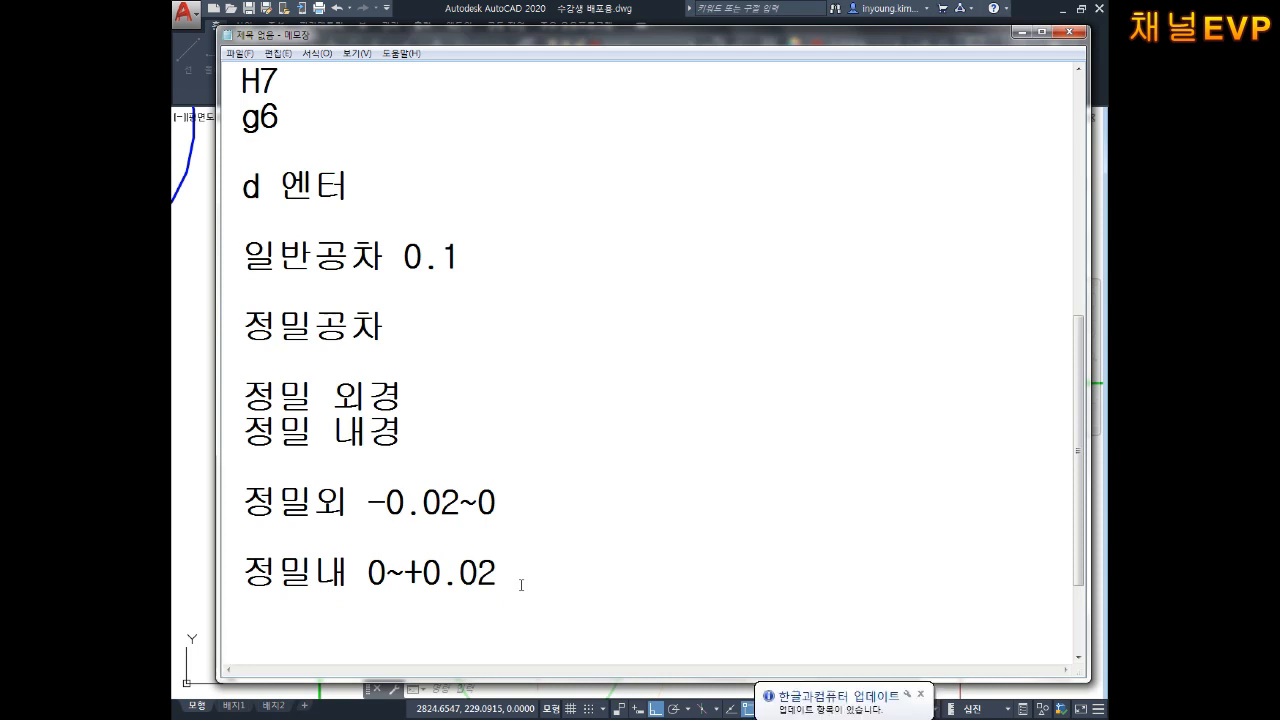
Switch back to AutoCAD and create a dimension style named 정밀외-0.02 based on 일반공차 0.1.
{"action": "left_click", "coordinate": [203, 494]}
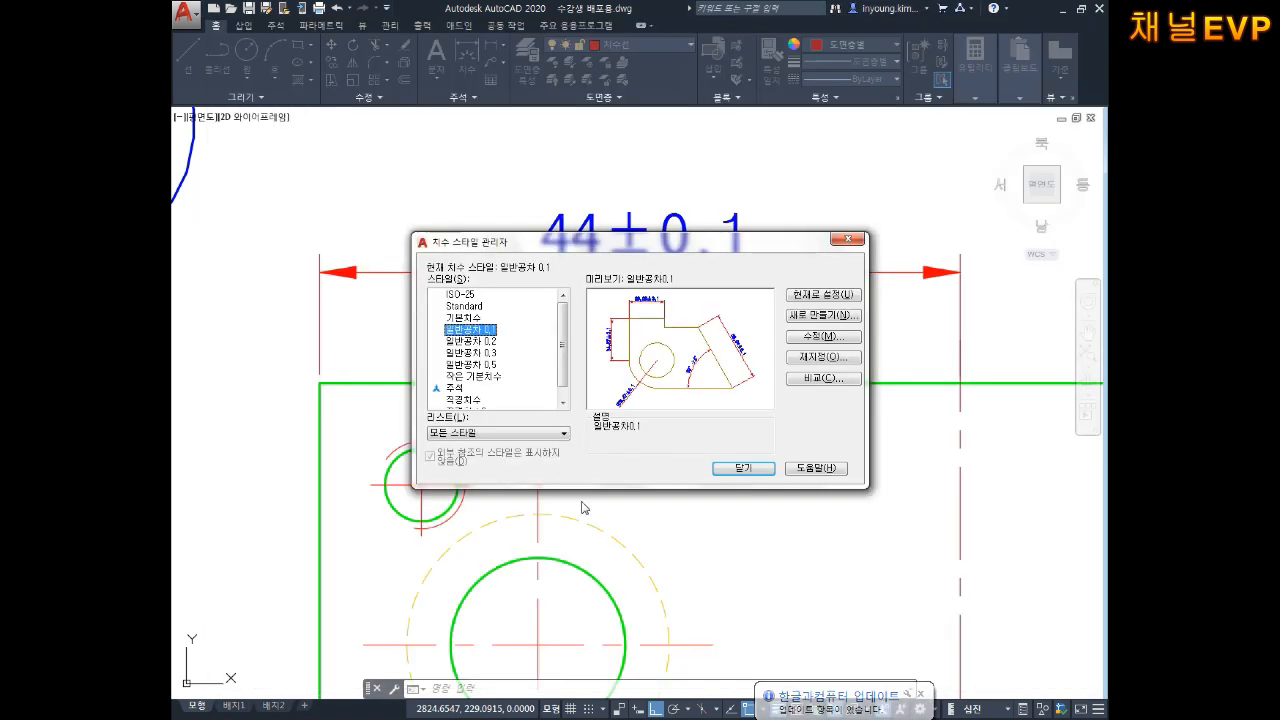
{"action": "left_click", "coordinate": [823, 315]}
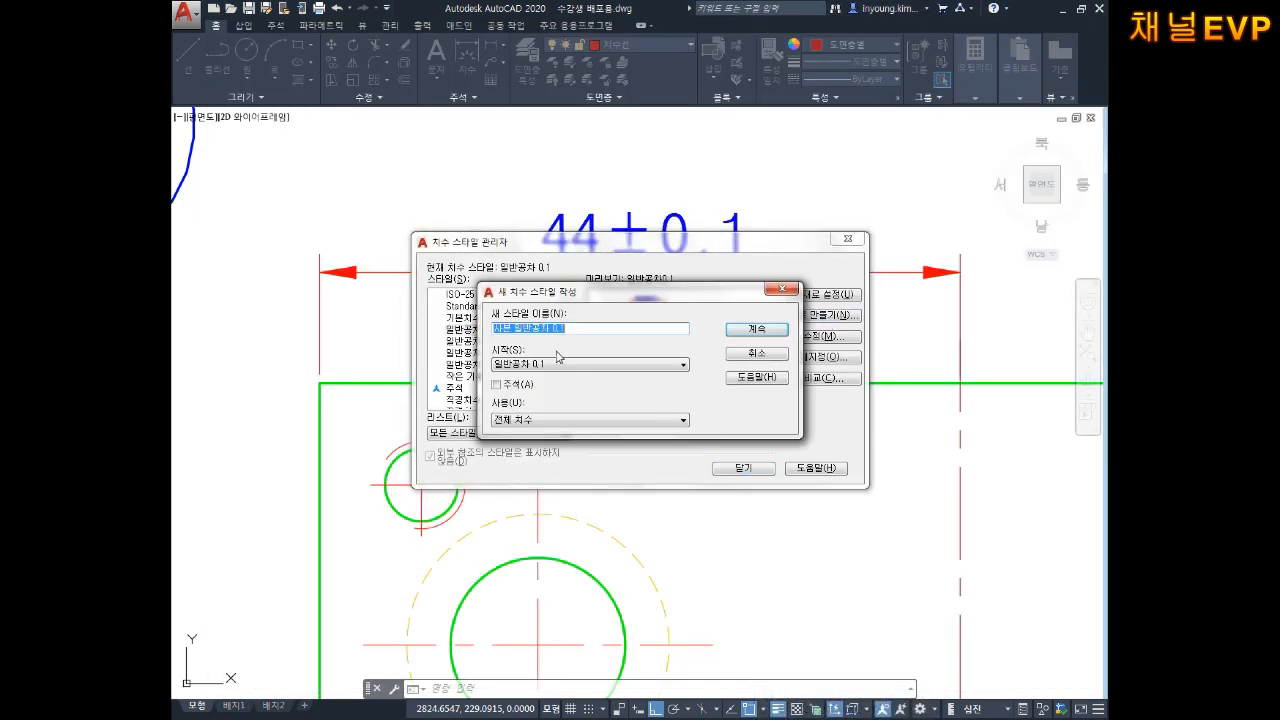
{"action": "left_click", "coordinate": [540, 364]}
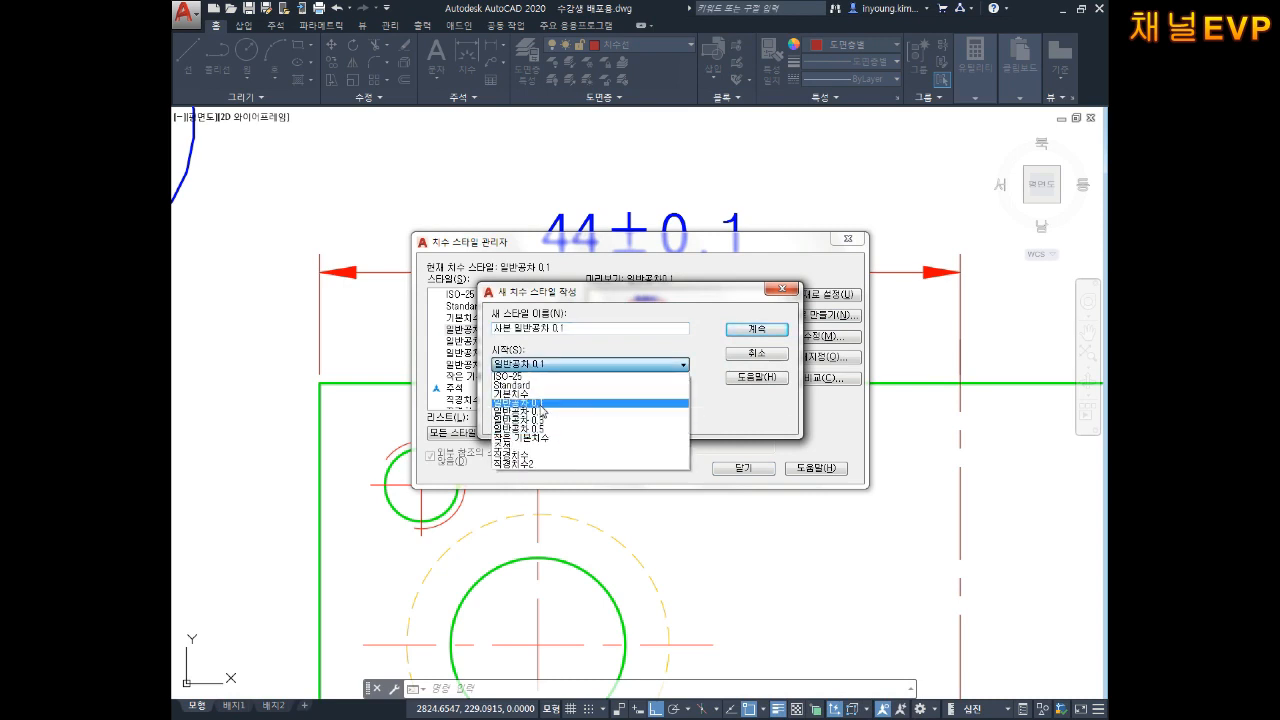
{"action": "left_click", "coordinate": [540, 406]}
{"action": "left_click_drag", "start_coordinate": [580, 329], "coordinate": [182, 362]}
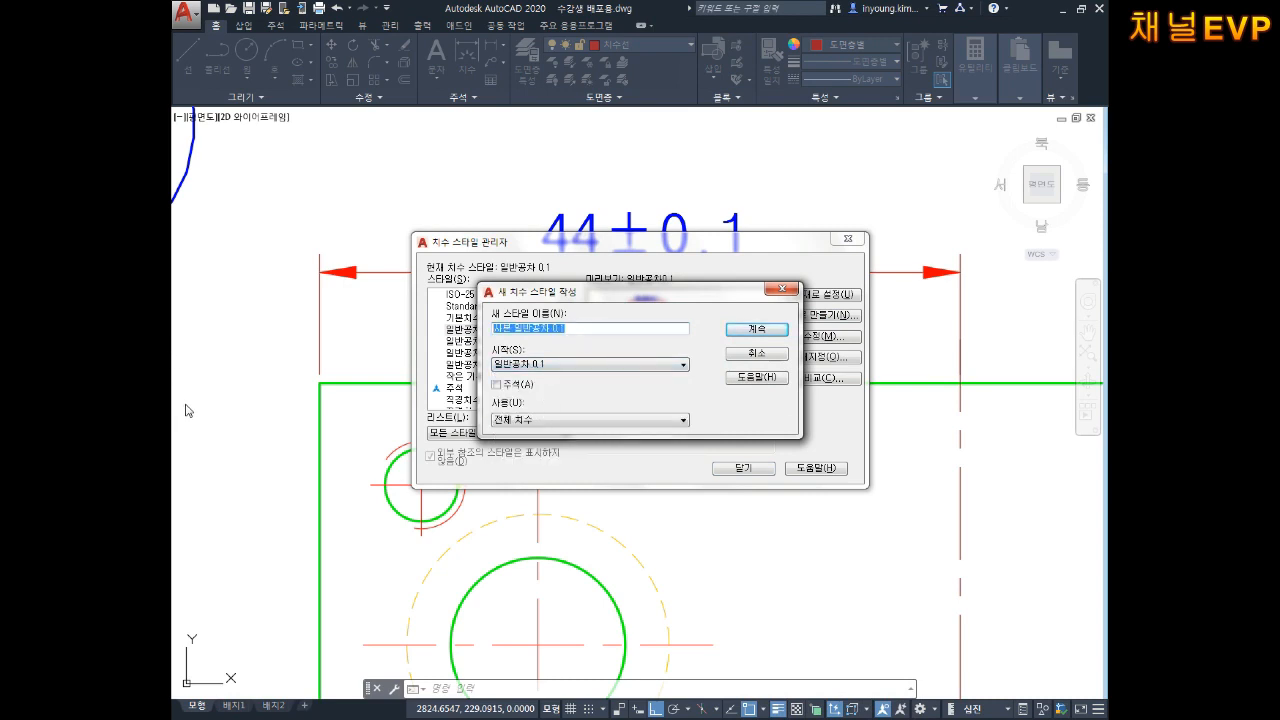
{"action": "type", "text": "정렬외-0.02"}
{"action": "key", "text": "ctrl+shift+c"}
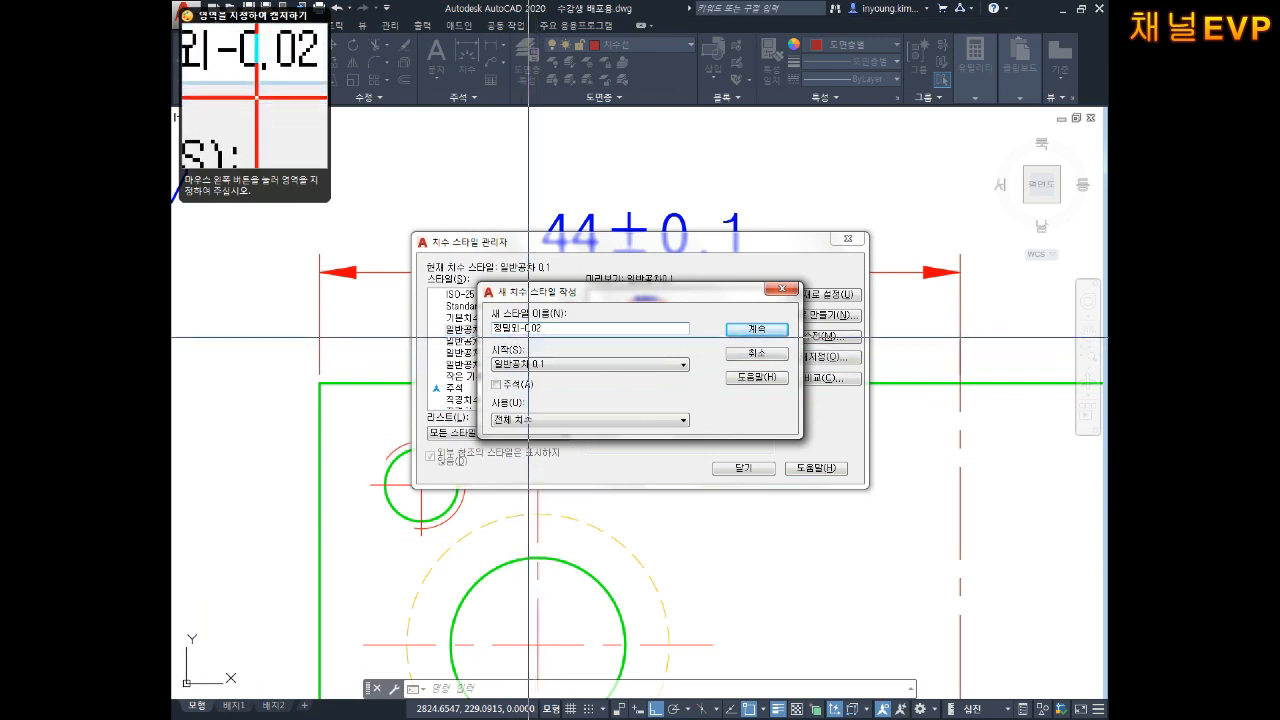
{"action": "key", "text": "Escape"}
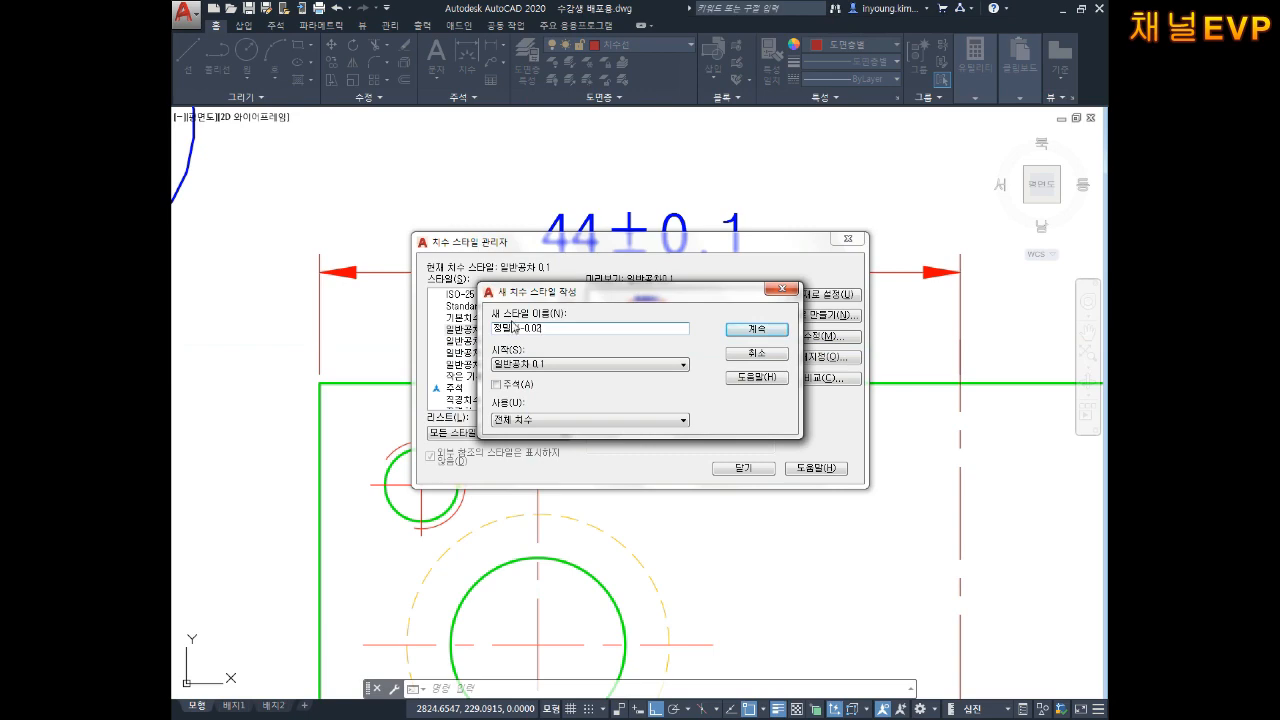
{"action": "left_click", "coordinate": [750, 332]}
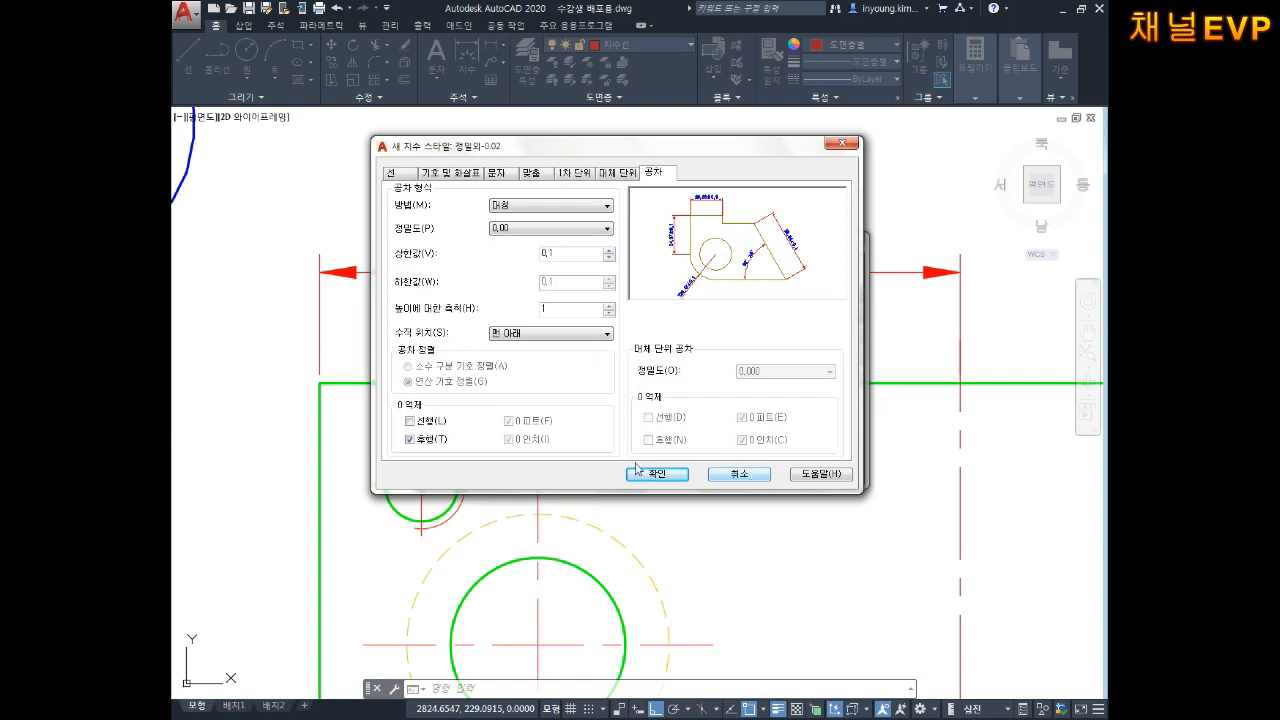
Set the 정밀외-0.02 tolerance to the deviation method (편차) with upper value 0 and lower value 0.02, and make the style current.
{"action": "left_click", "coordinate": [521, 207]}
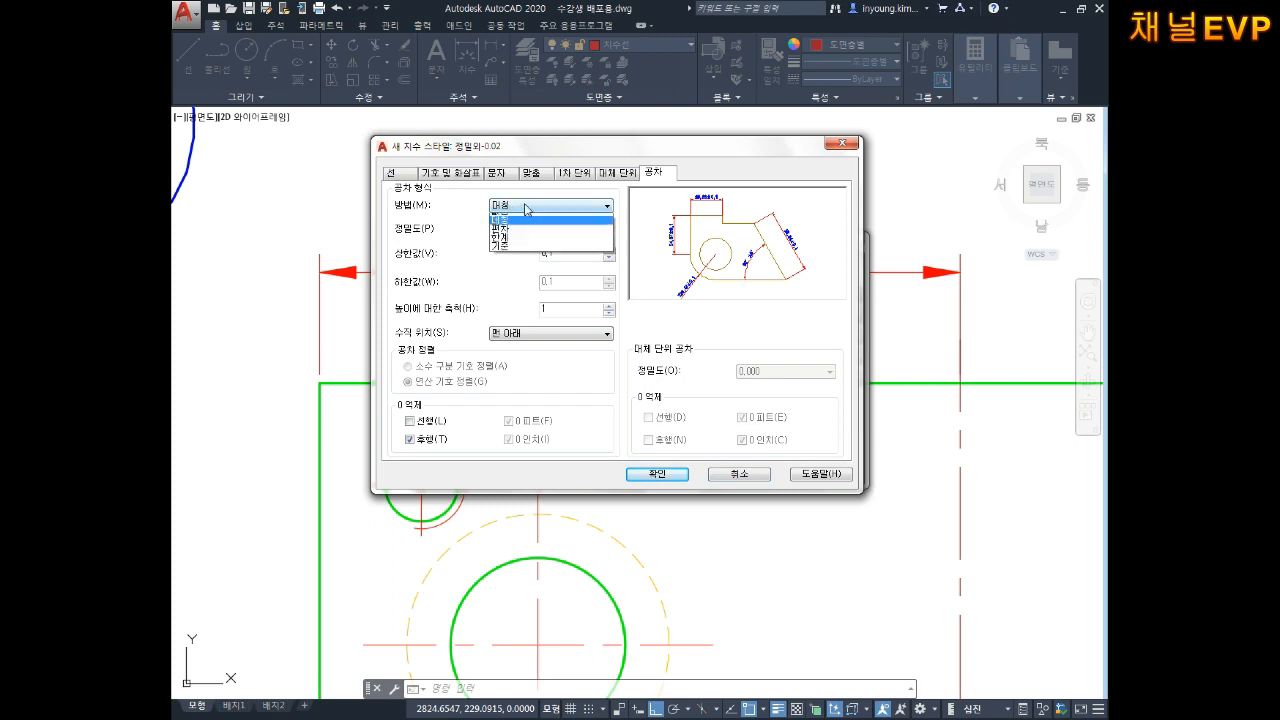
{"action": "left_click", "coordinate": [520, 236]}
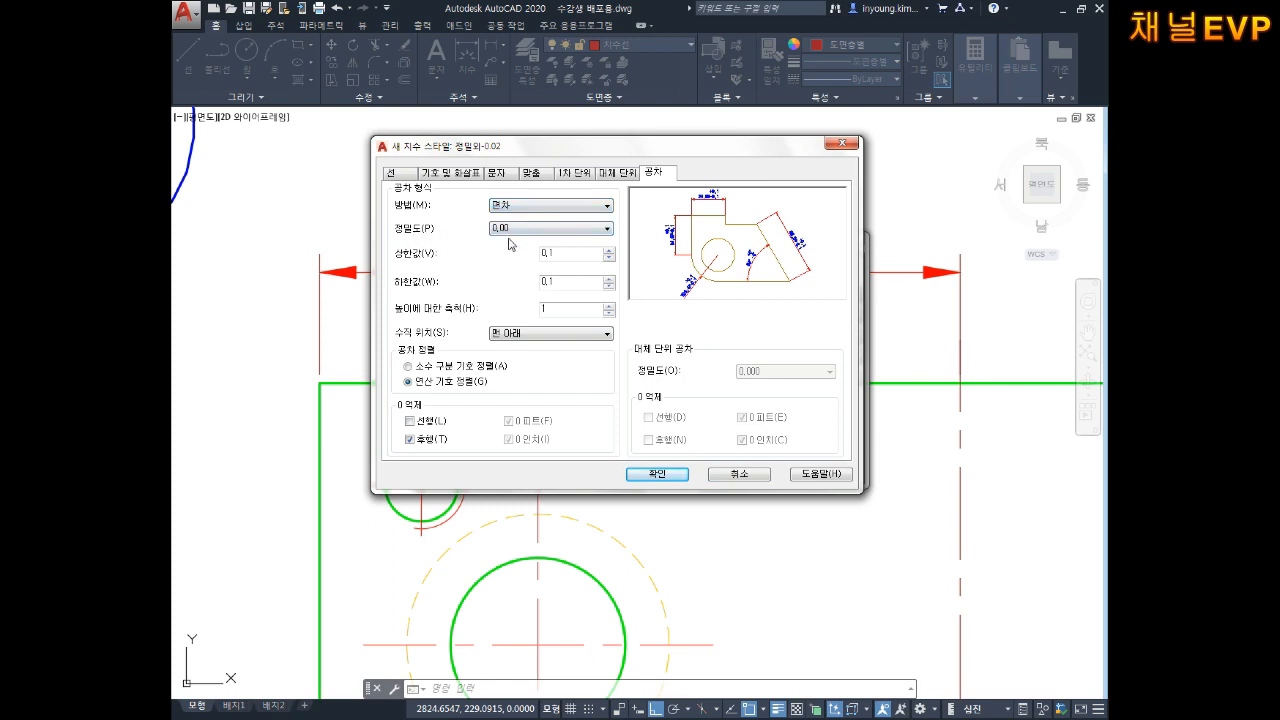
{"action": "double_click", "coordinate": [563, 257]}
{"action": "type", "text": "0"}
{"action": "double_click", "coordinate": [563, 282]}
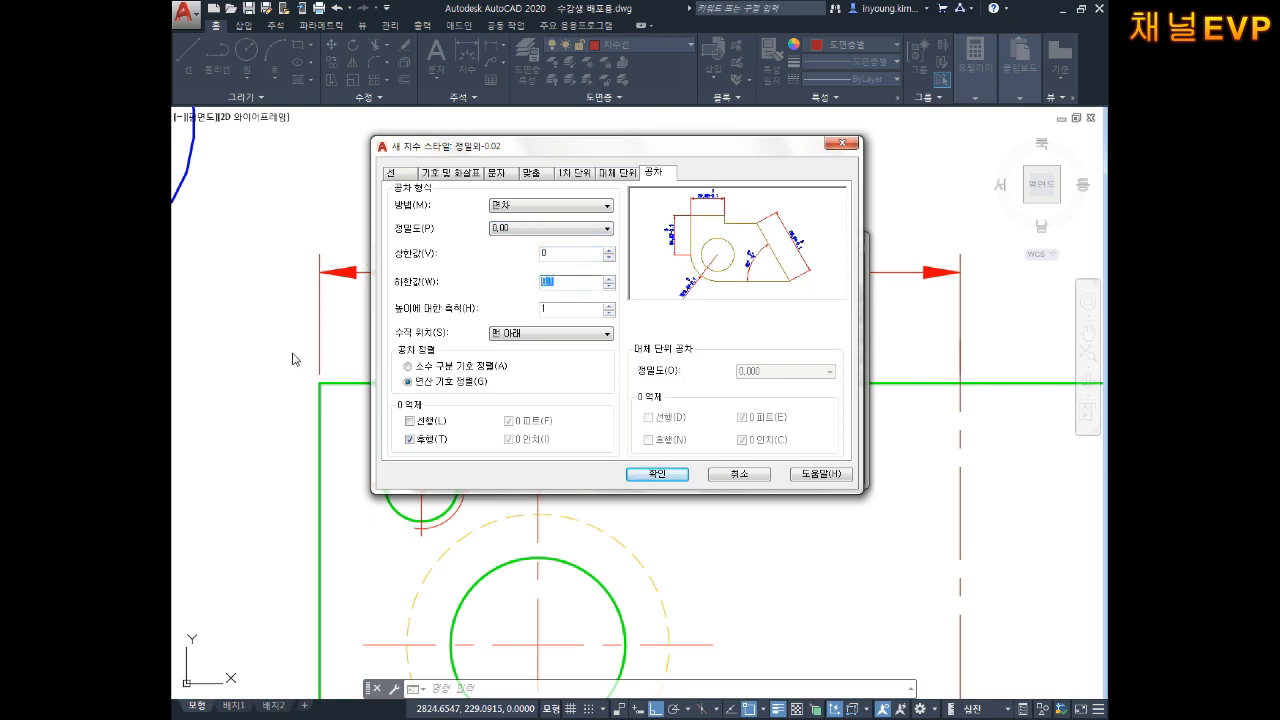
{"action": "type", "text": "0.03"}
{"action": "key", "text": "ctrl+shift+c"}
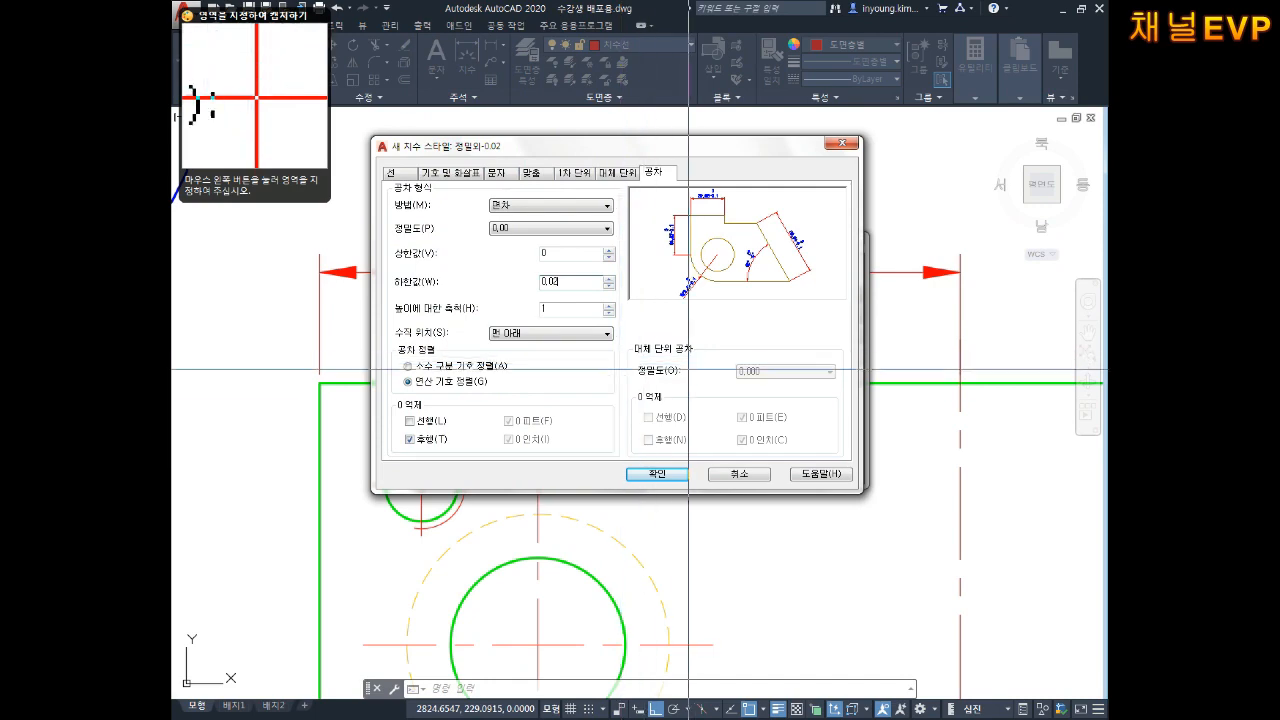
{"action": "key", "text": "Escape"}
{"action": "left_click", "coordinate": [657, 475]}
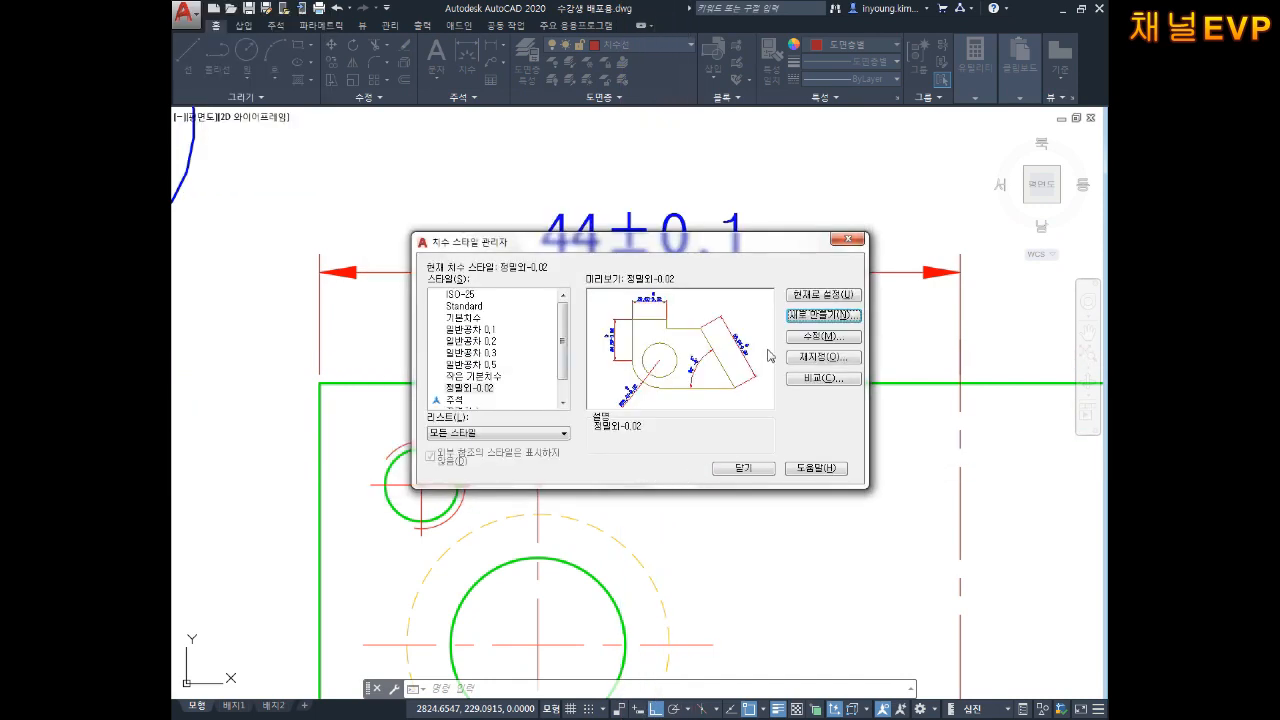
{"action": "left_click", "coordinate": [820, 298]}
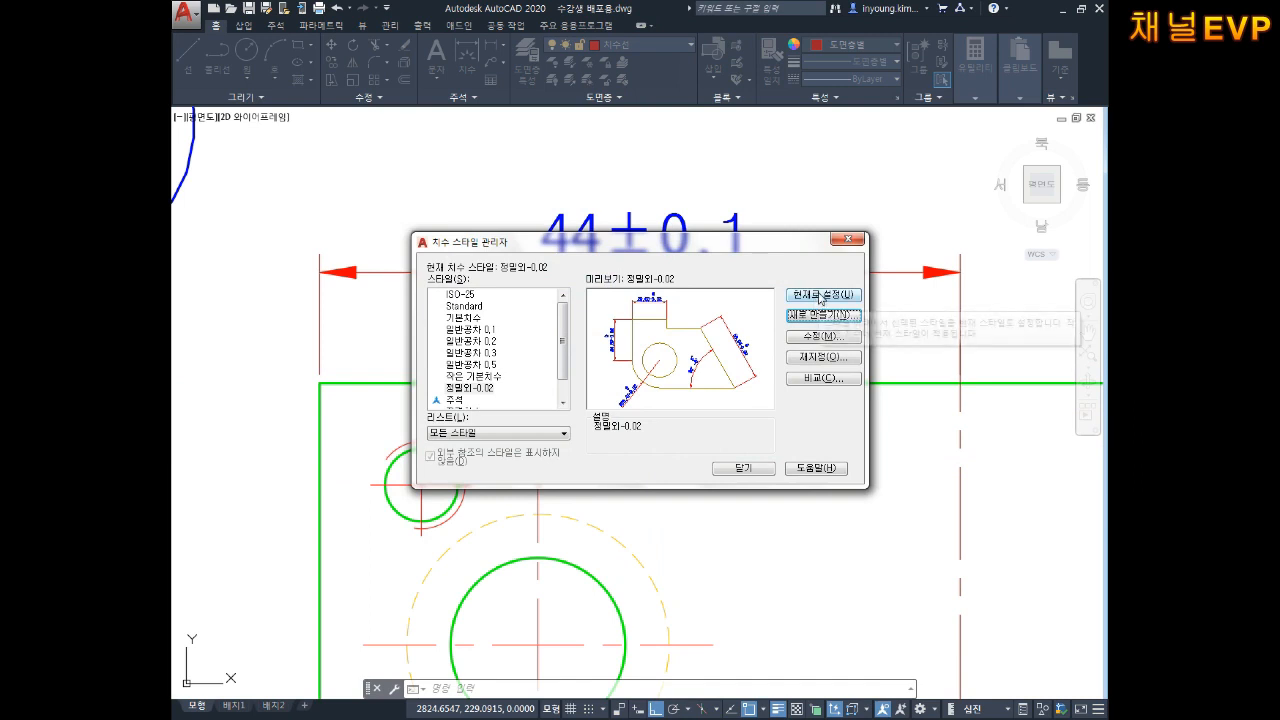
{"action": "left_click", "coordinate": [743, 468]}
Add a horizontal linear dimension from the plate's upper-left corner to the vertical centreline, placed above the existing 44±0,1 dimension.
{"action": "middle_click_drag", "start_coordinate": [656, 347], "coordinate": [660, 402]}
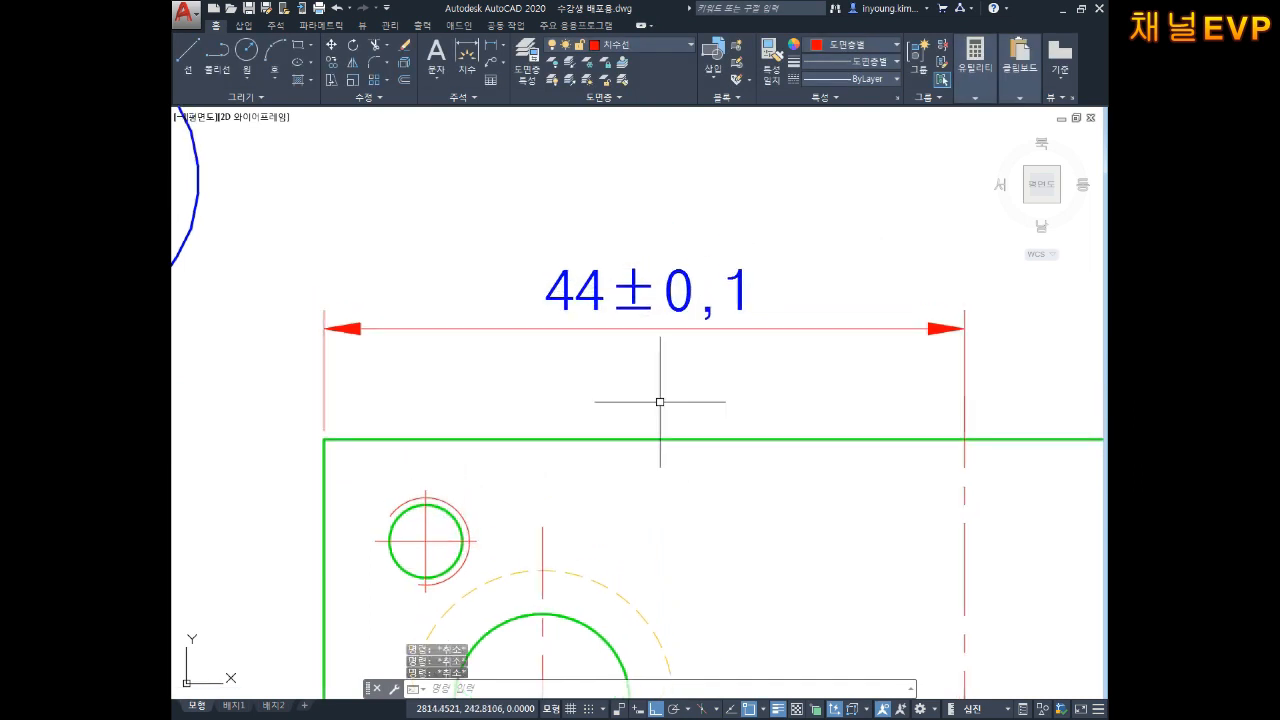
{"action": "type", "text": "이"}
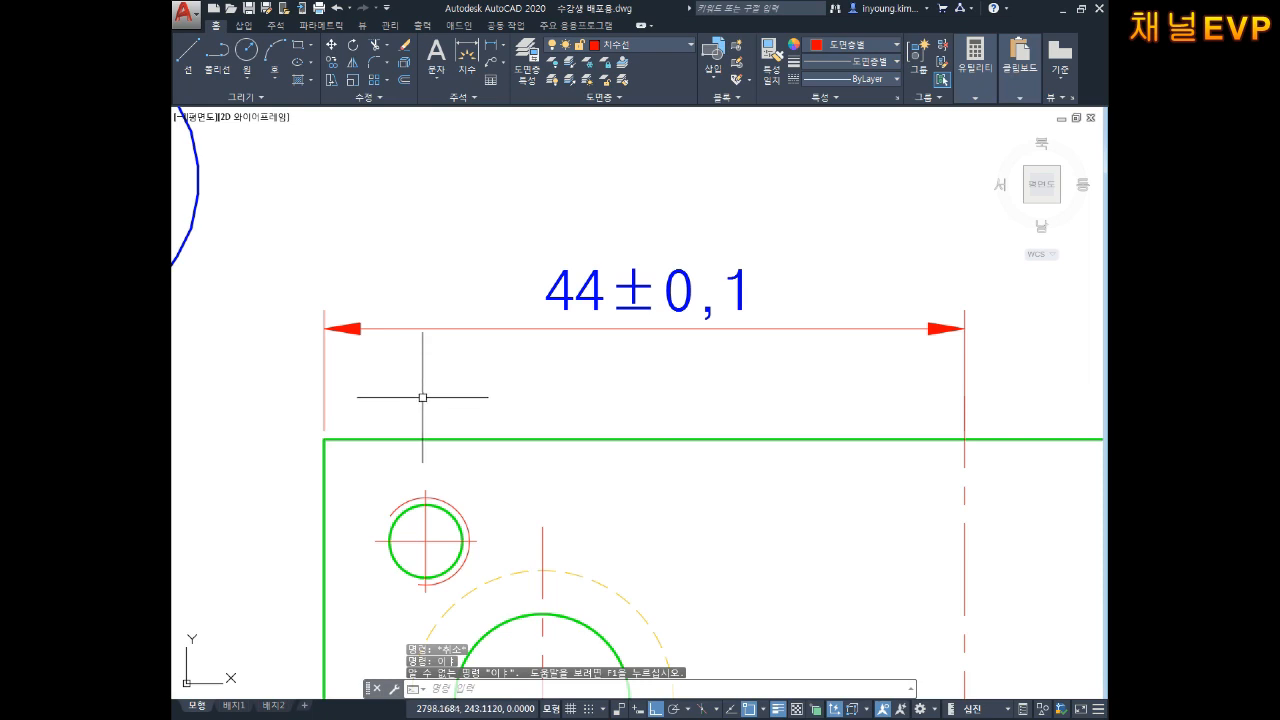
{"action": "key", "text": "Return"}
{"action": "type", "text": "d"}
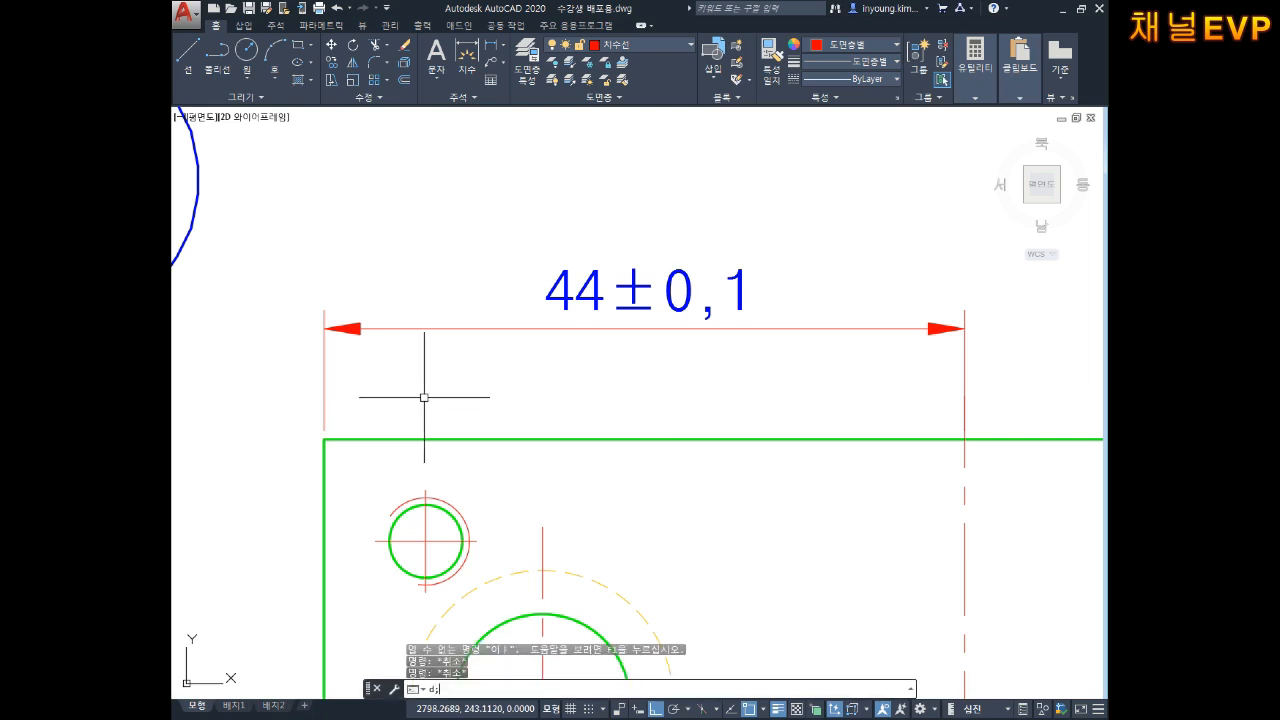
{"action": "key", "text": "Escape"}
{"action": "type", "text": "dli"}
{"action": "key", "text": "Return"}
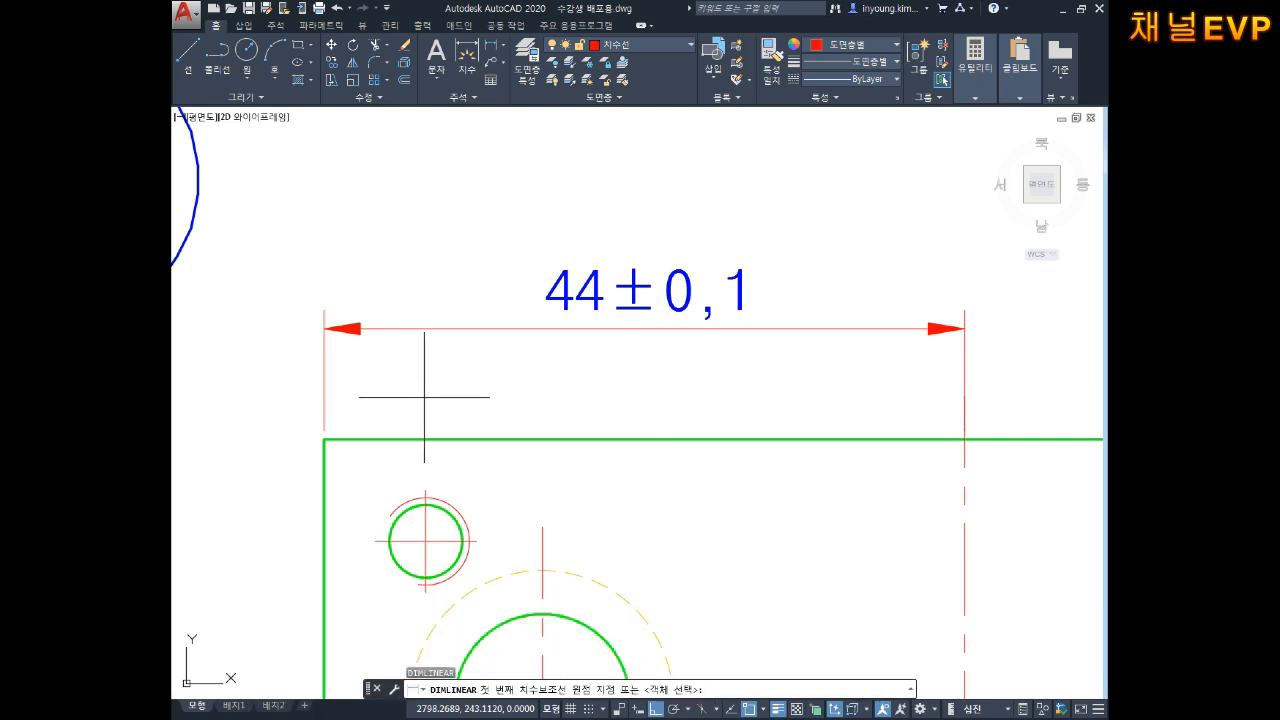
{"action": "left_click", "coordinate": [323, 439]}
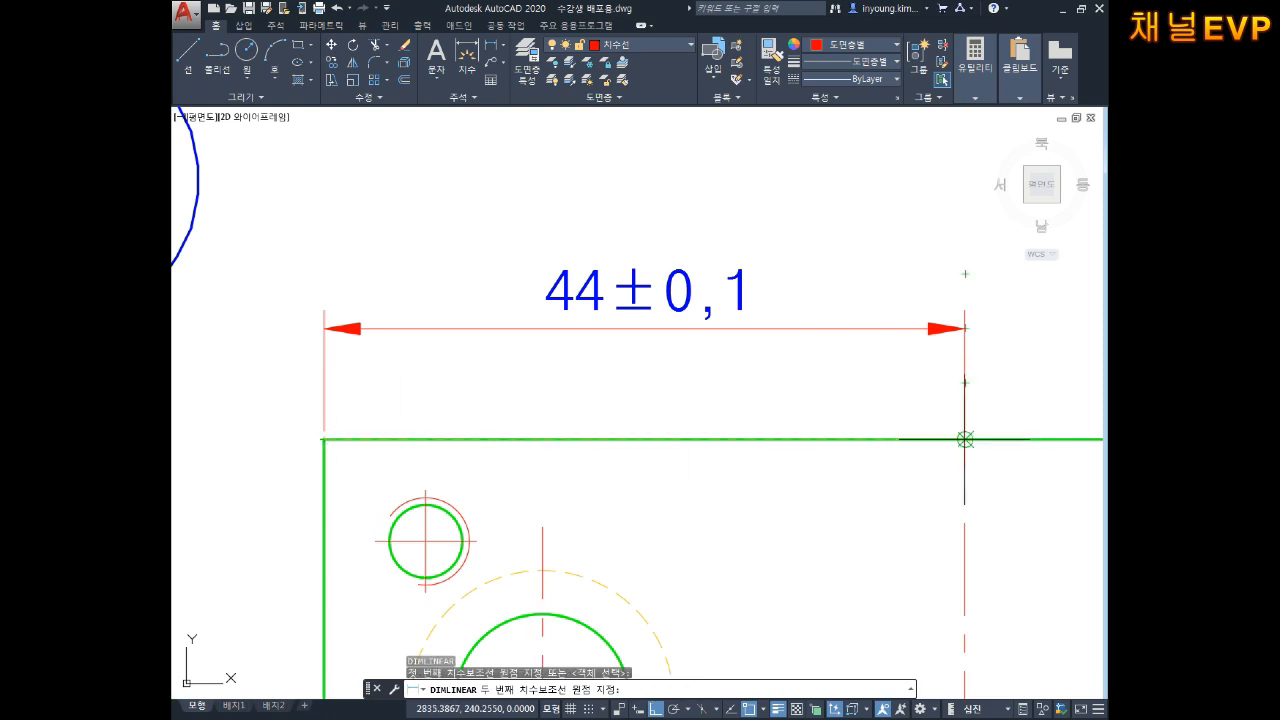
{"action": "left_click", "coordinate": [965, 439]}
{"action": "left_click", "coordinate": [894, 249]}
{"action": "key", "text": "Escape"}
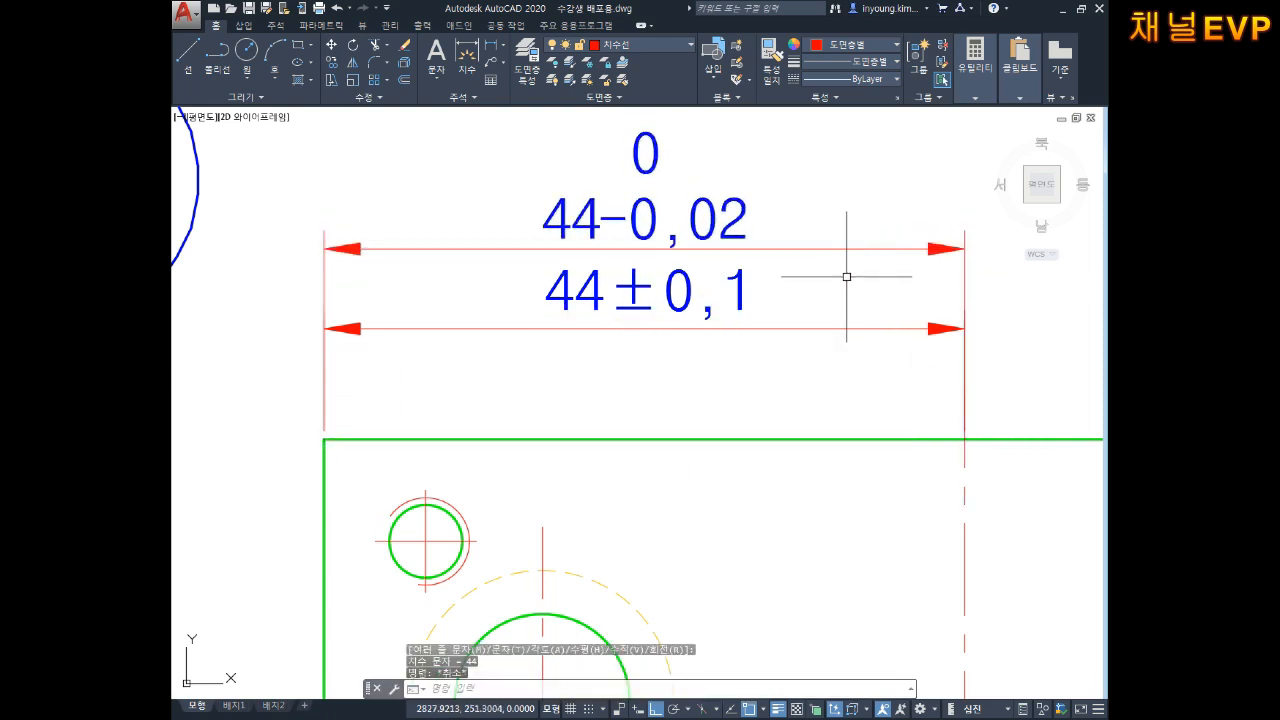
Delete the 44±0,1 dimension below the new deviation dimension.
{"action": "middle_click_drag", "start_coordinate": [846, 277], "coordinate": [842, 363]}
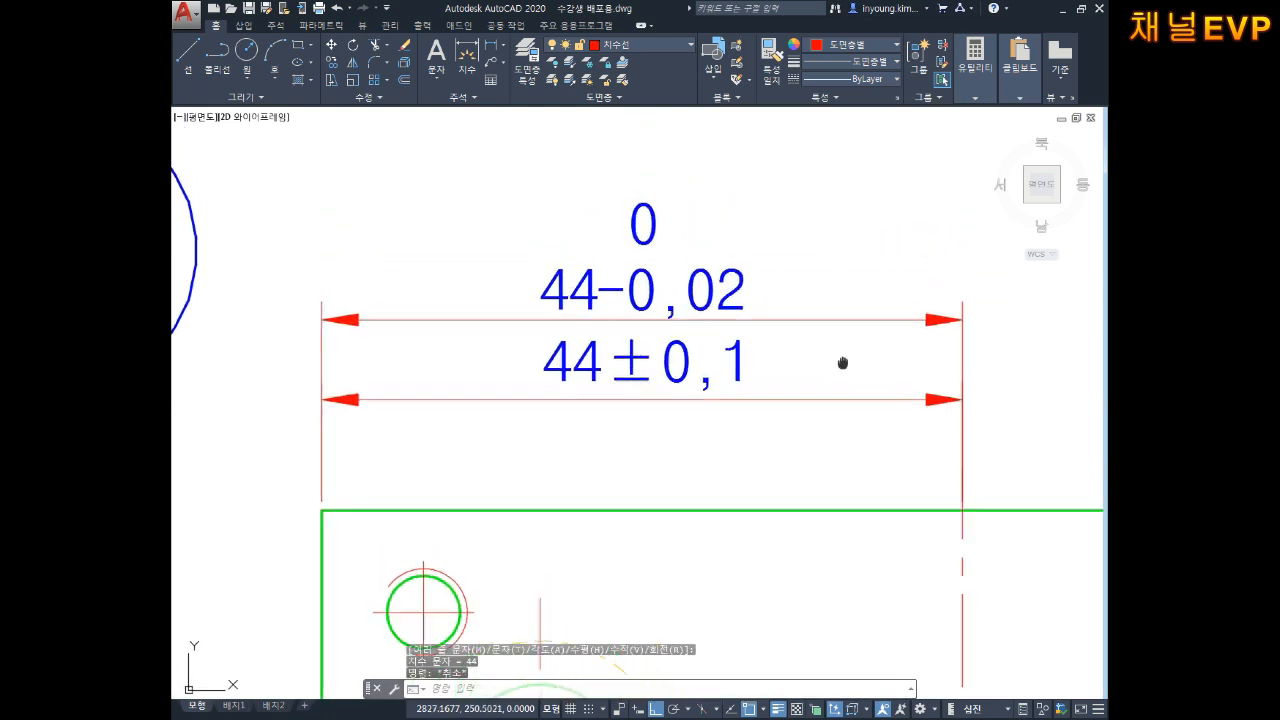
{"action": "middle_click_drag", "start_coordinate": [962, 404], "coordinate": [964, 398]}
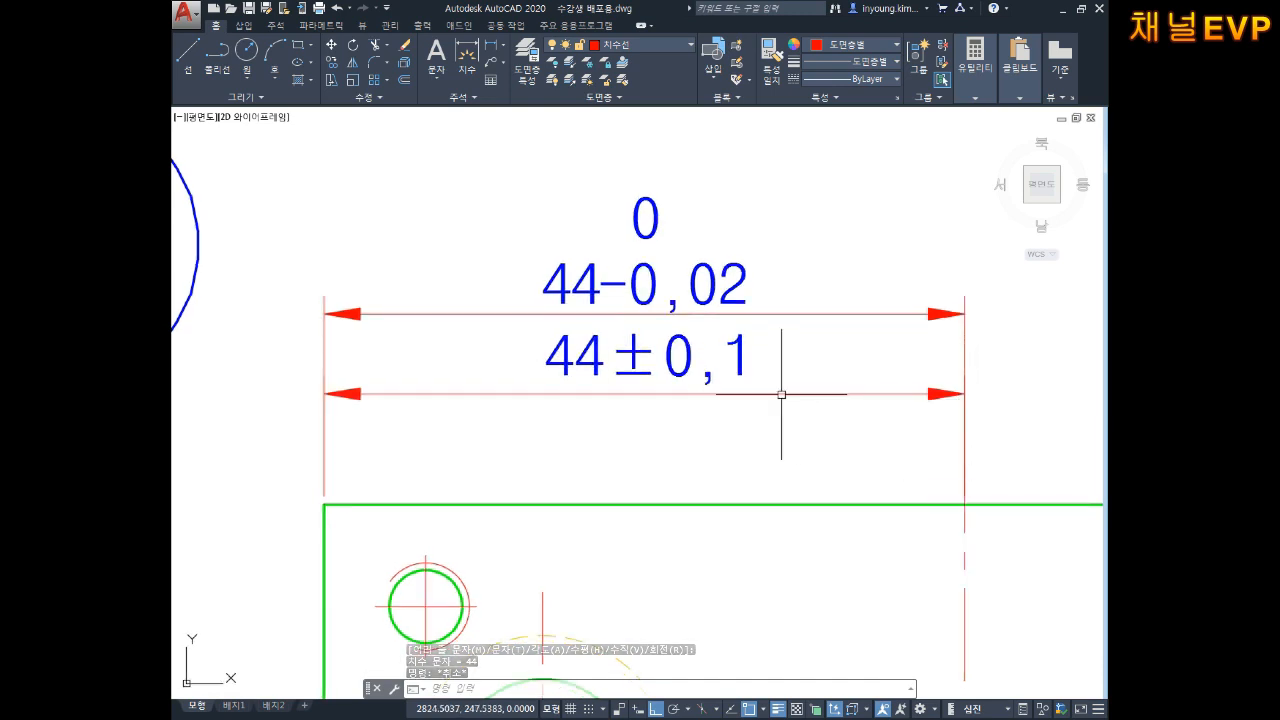
{"action": "left_click", "coordinate": [701, 383]}
{"action": "key", "text": "Escape"}
{"action": "left_click", "coordinate": [799, 358]}
{"action": "left_click", "coordinate": [684, 408]}
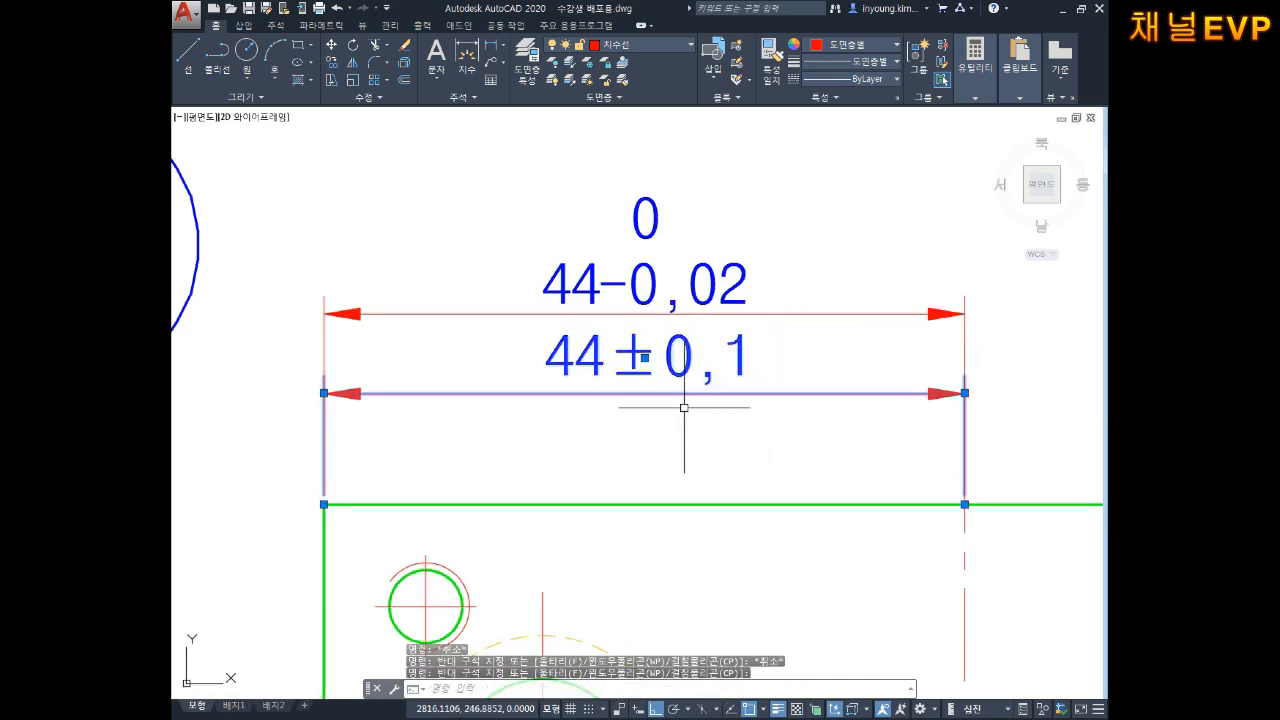
{"action": "key", "text": "Delete"}
{"action": "middle_click_drag", "start_coordinate": [688, 406], "coordinate": [693, 452]}
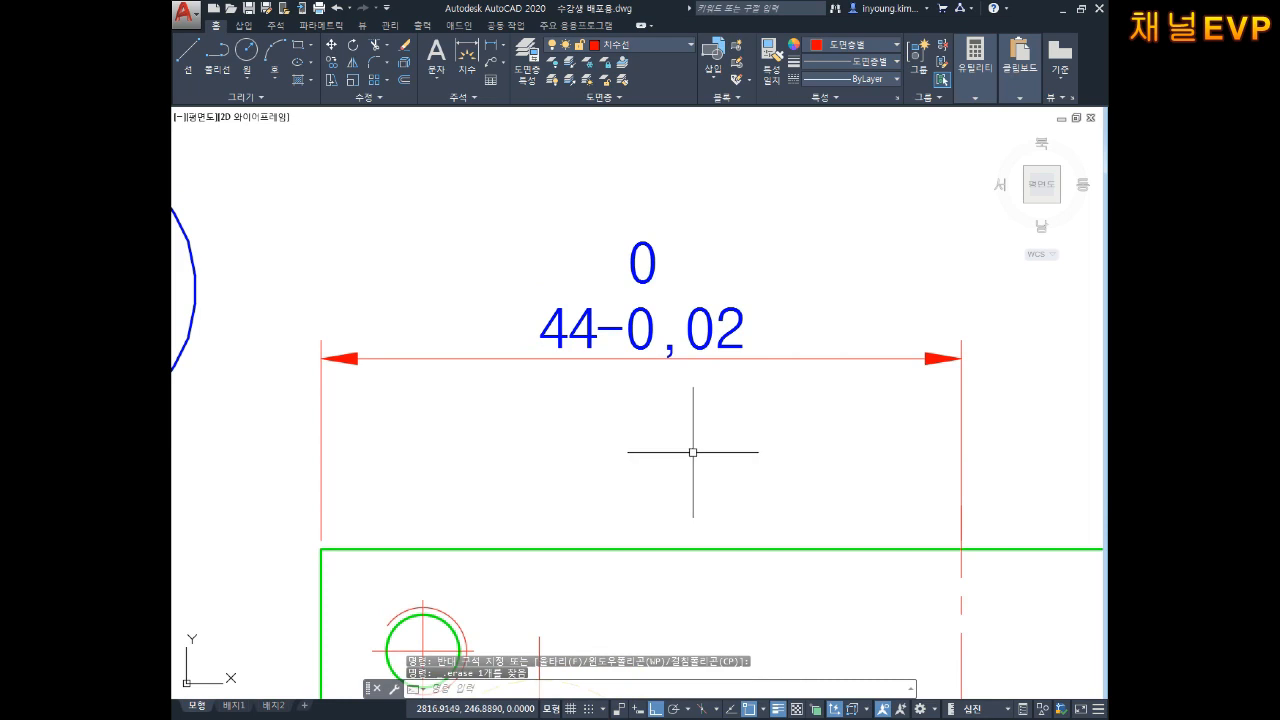
{"action": "double_click", "coordinate": [640, 262]}
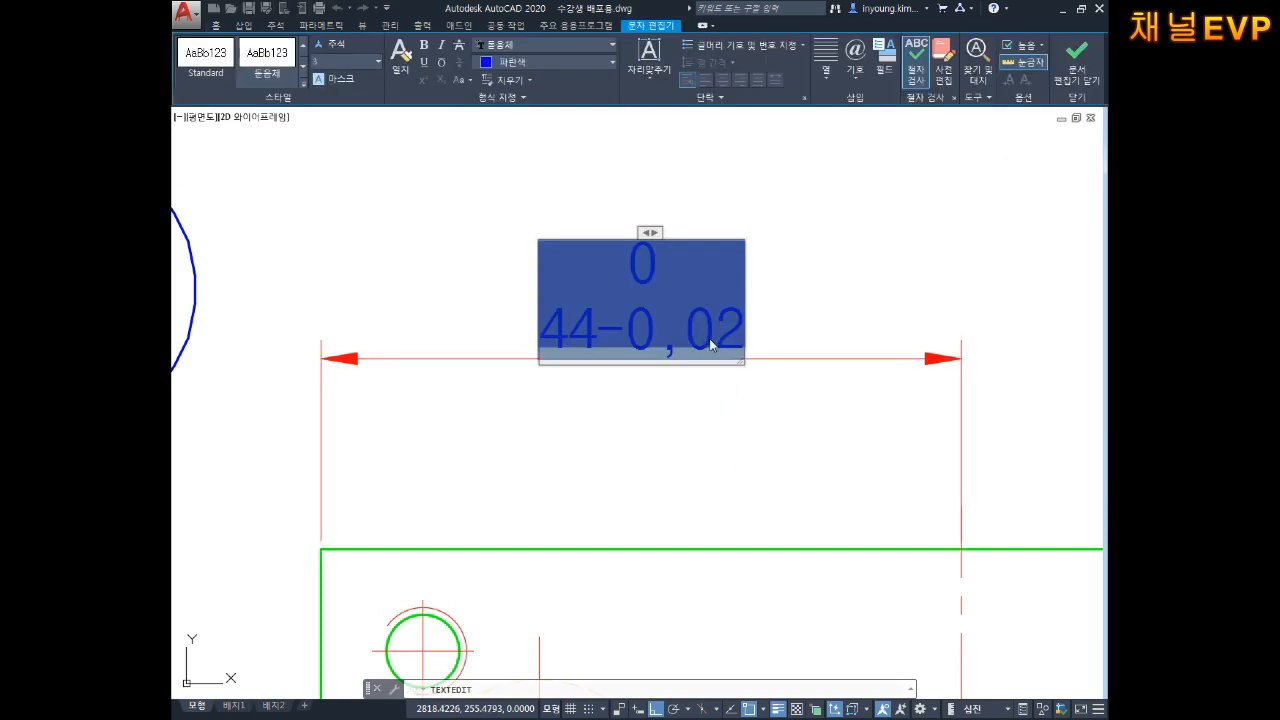
{"action": "key", "text": "Escape"}
{"action": "left_click", "coordinate": [640, 322]}
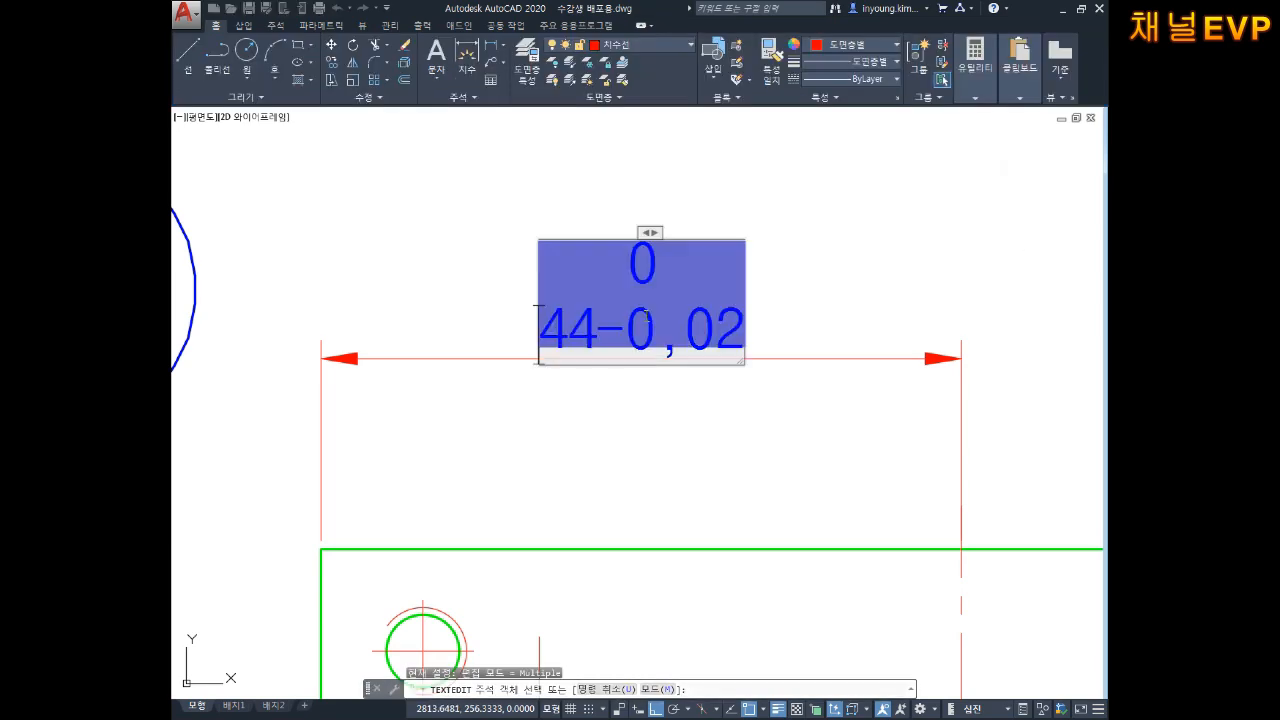
{"action": "key", "text": "Escape"}
{"action": "key", "text": "Escape"}
{"action": "double_click", "coordinate": [643, 290]}
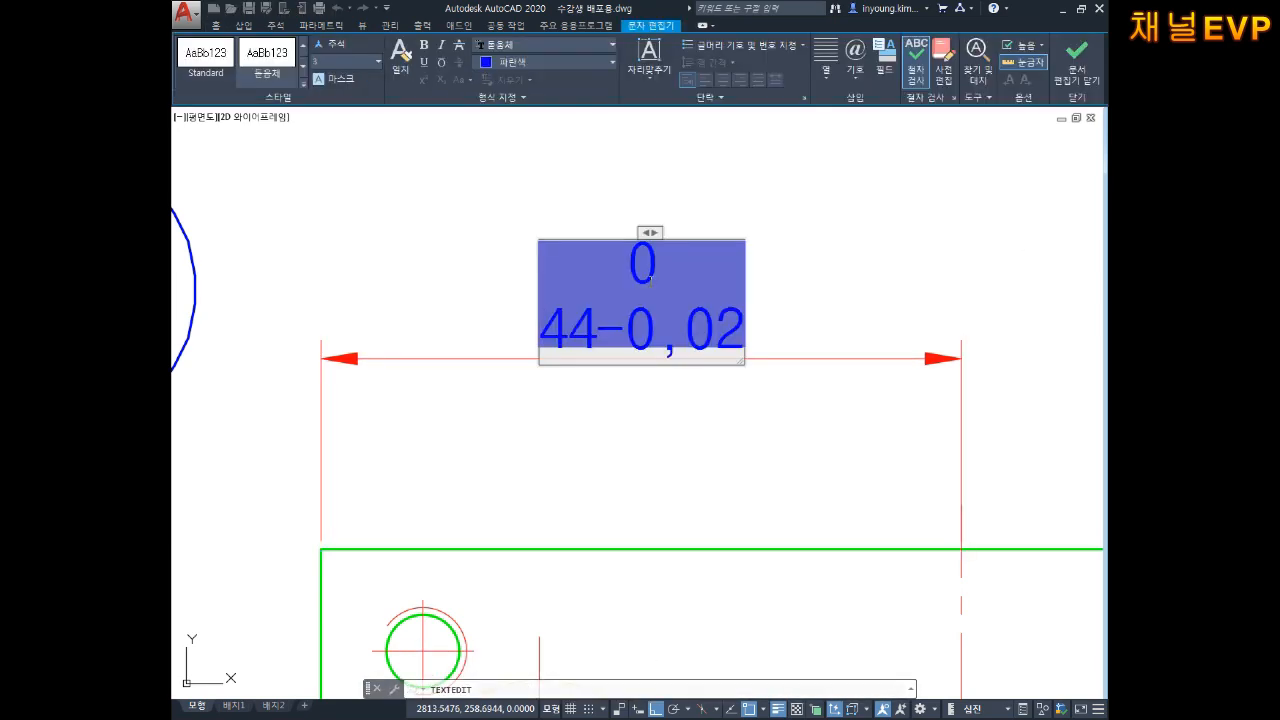
{"action": "key", "text": "Escape"}
{"action": "key", "text": "Escape"}
{"action": "scroll", "coordinate": [714, 291], "scroll_direction": "down", "scroll_amount": 4}
{"action": "middle_click_drag", "start_coordinate": [831, 320], "coordinate": [699, 313]}
{"action": "key", "text": "Escape"}
{"action": "key", "text": "Escape"}
{"action": "key", "text": "Escape"}
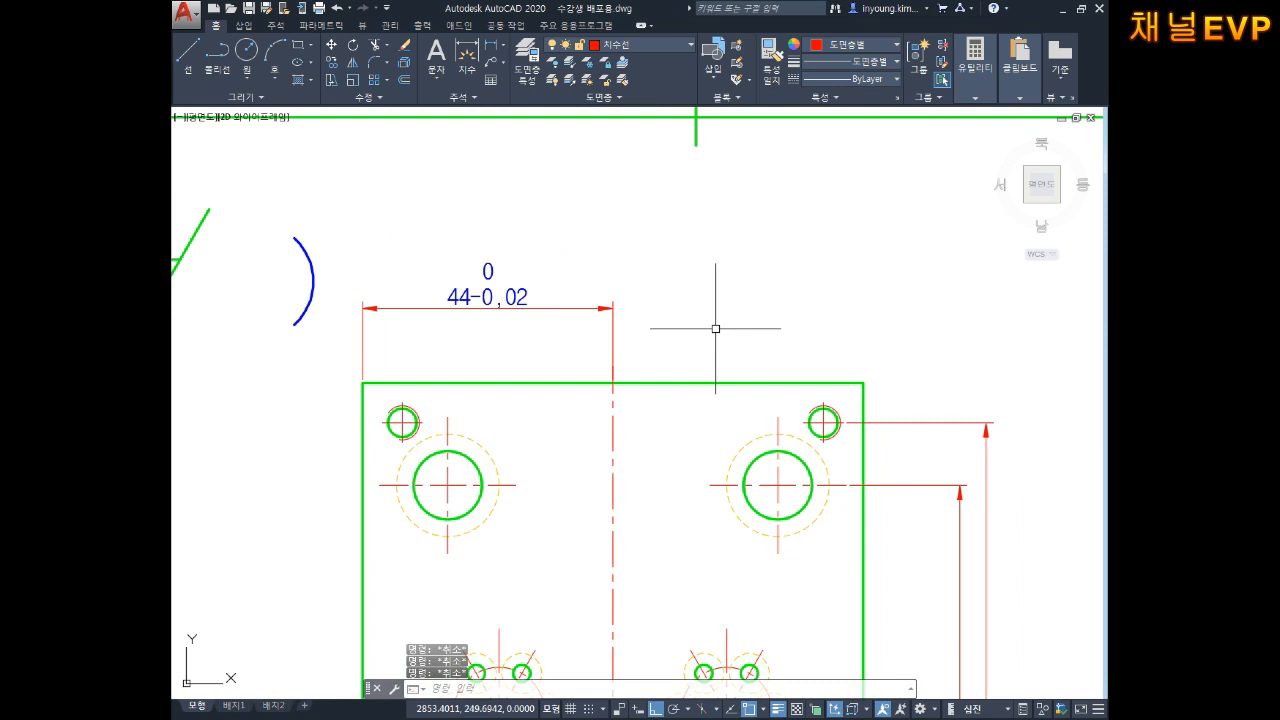
Browse the available dimension styles and make 일반공차 0.3 the current one.
{"action": "left_click", "coordinate": [461, 97]}
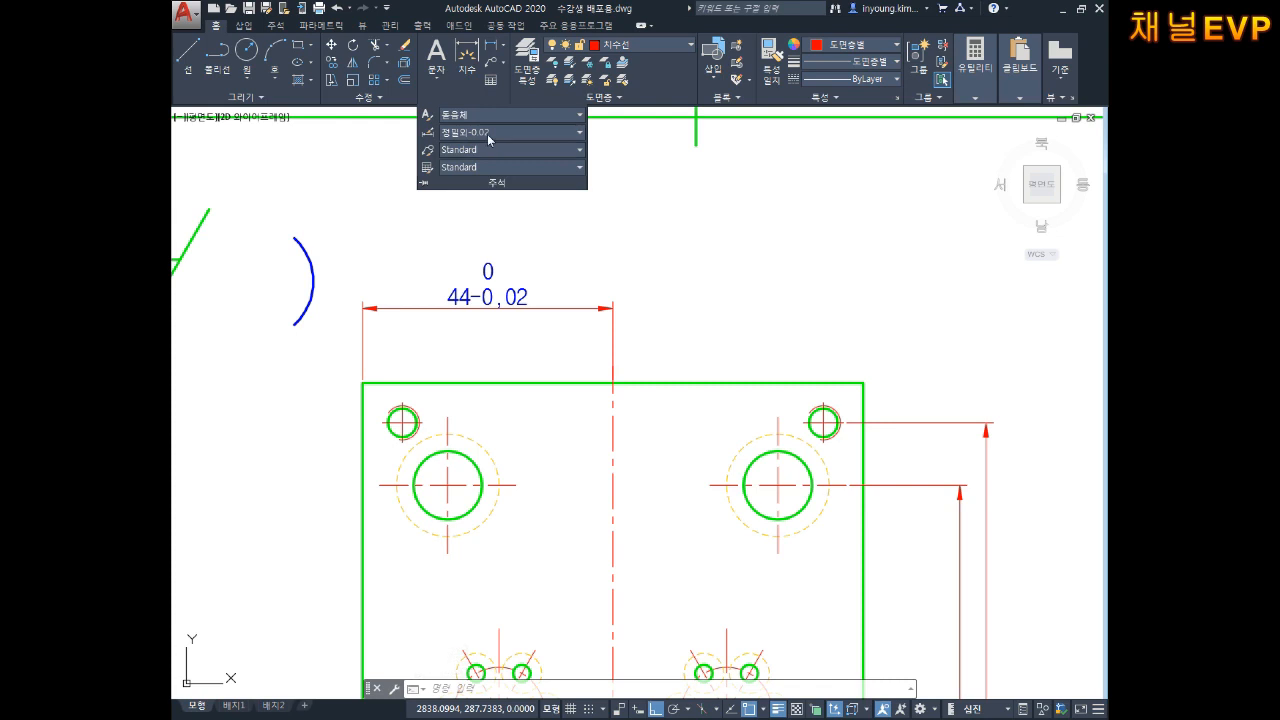
{"action": "left_click", "coordinate": [489, 138]}
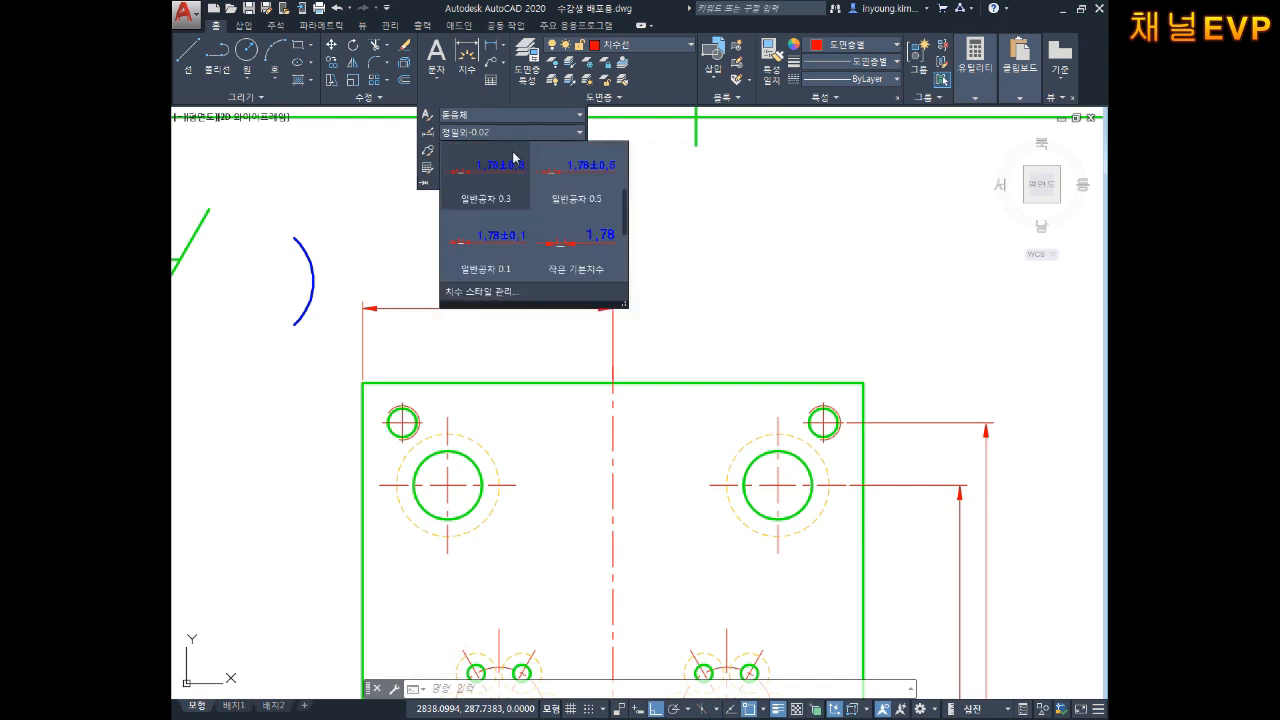
{"action": "scroll", "coordinate": [543, 240], "scroll_direction": "down", "scroll_amount": 2}
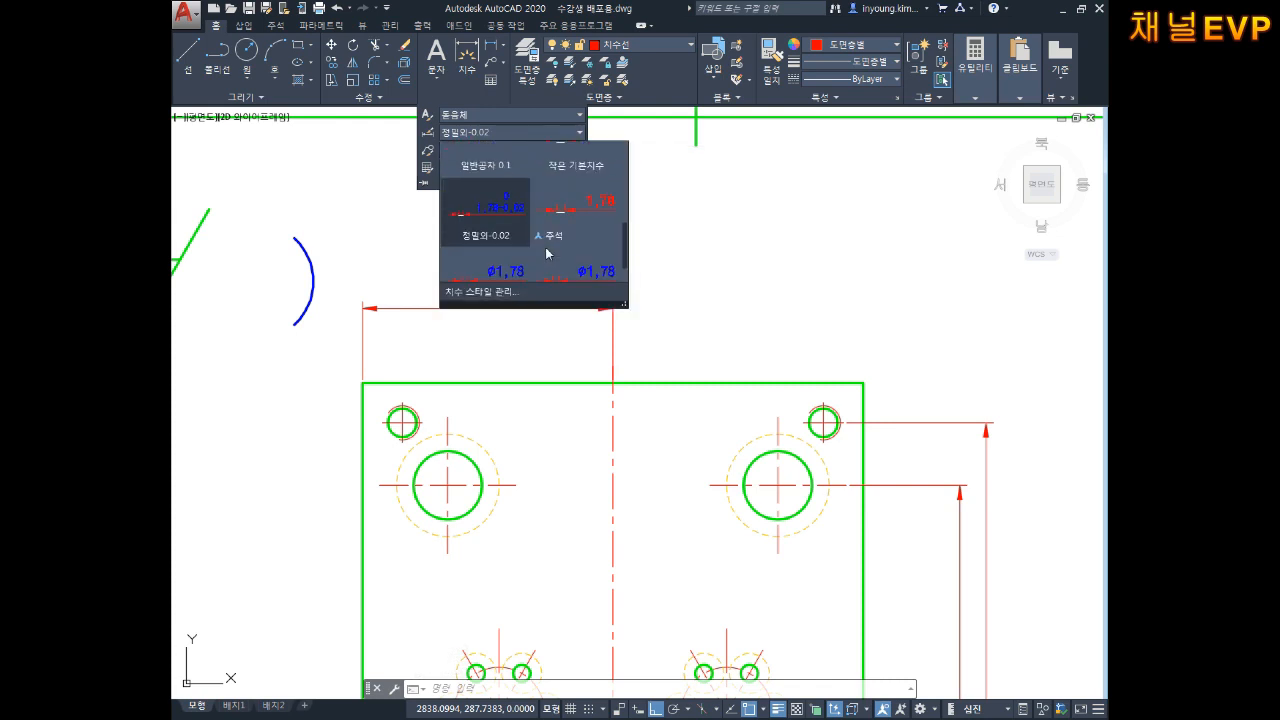
{"action": "scroll", "coordinate": [543, 249], "scroll_direction": "down", "scroll_amount": 1}
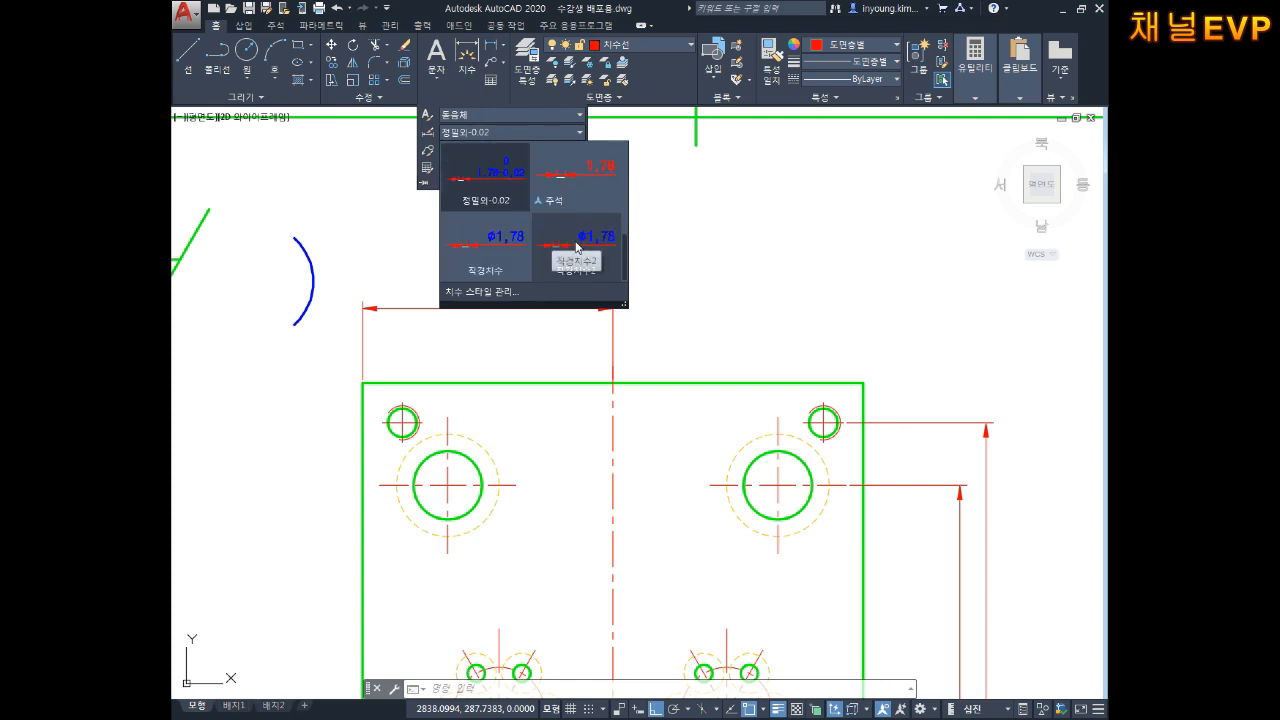
{"action": "scroll", "coordinate": [560, 237], "scroll_direction": "up", "scroll_amount": 3}
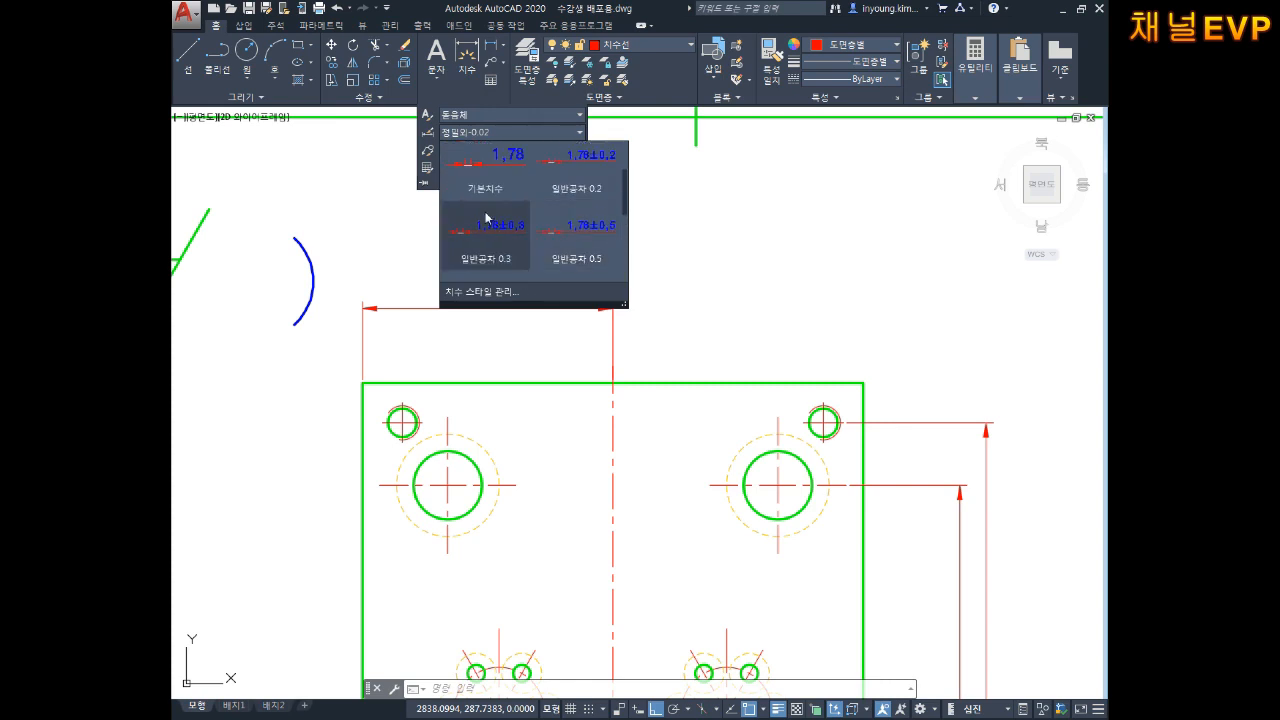
{"action": "left_click", "coordinate": [486, 214]}
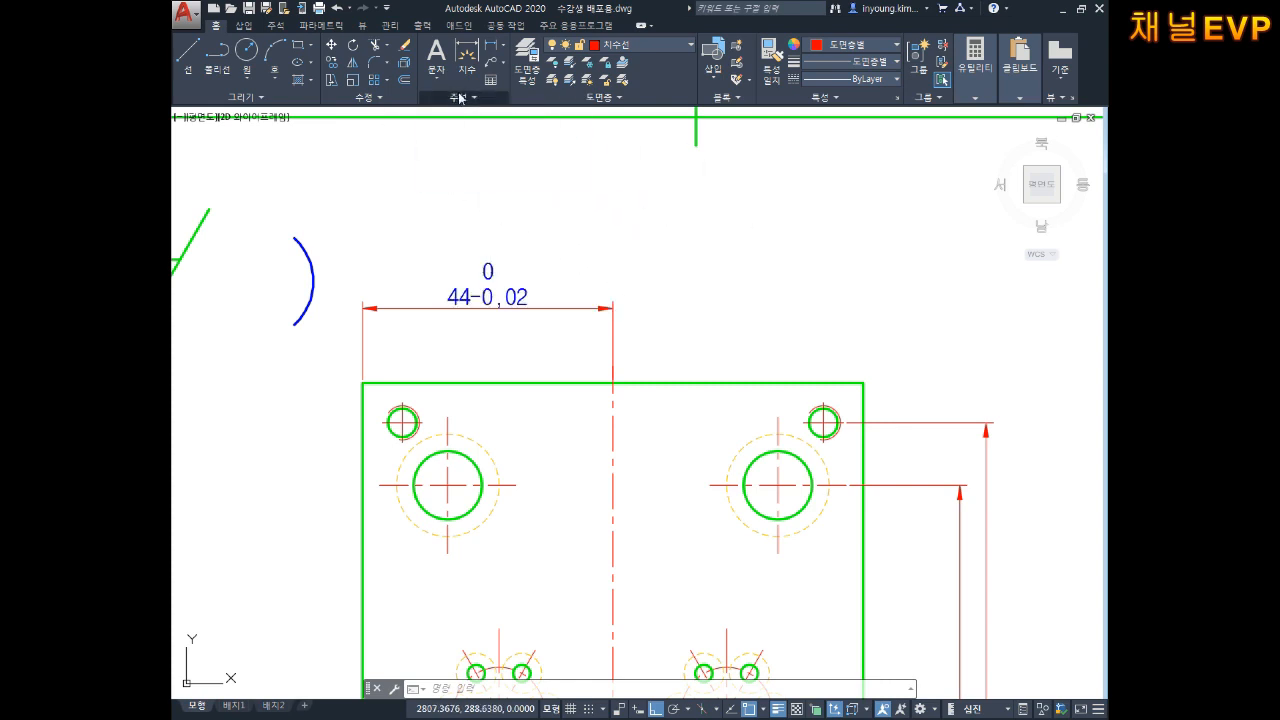
Make 기본치수 the current dimension style.
{"action": "left_click", "coordinate": [462, 98]}
{"action": "left_click", "coordinate": [463, 135]}
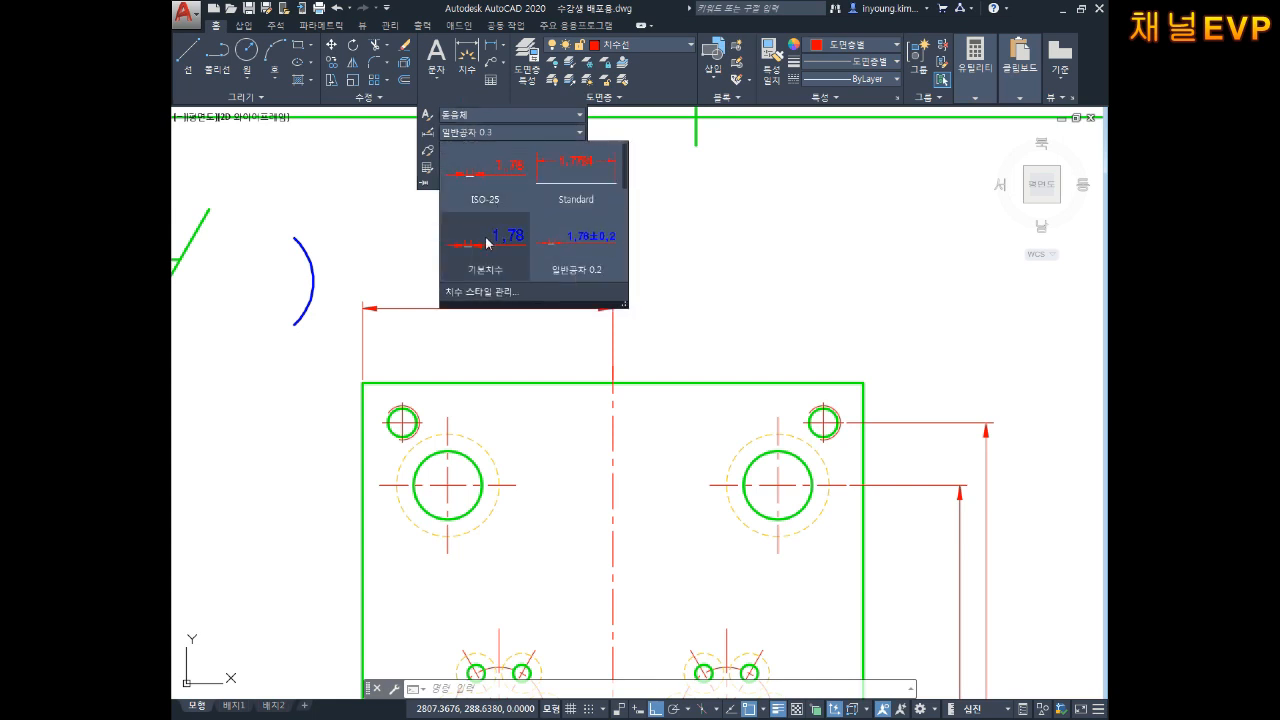
{"action": "left_click", "coordinate": [489, 245]}
{"action": "left_click", "coordinate": [660, 256]}
{"action": "key", "text": "Escape"}
{"action": "key", "text": "Escape"}
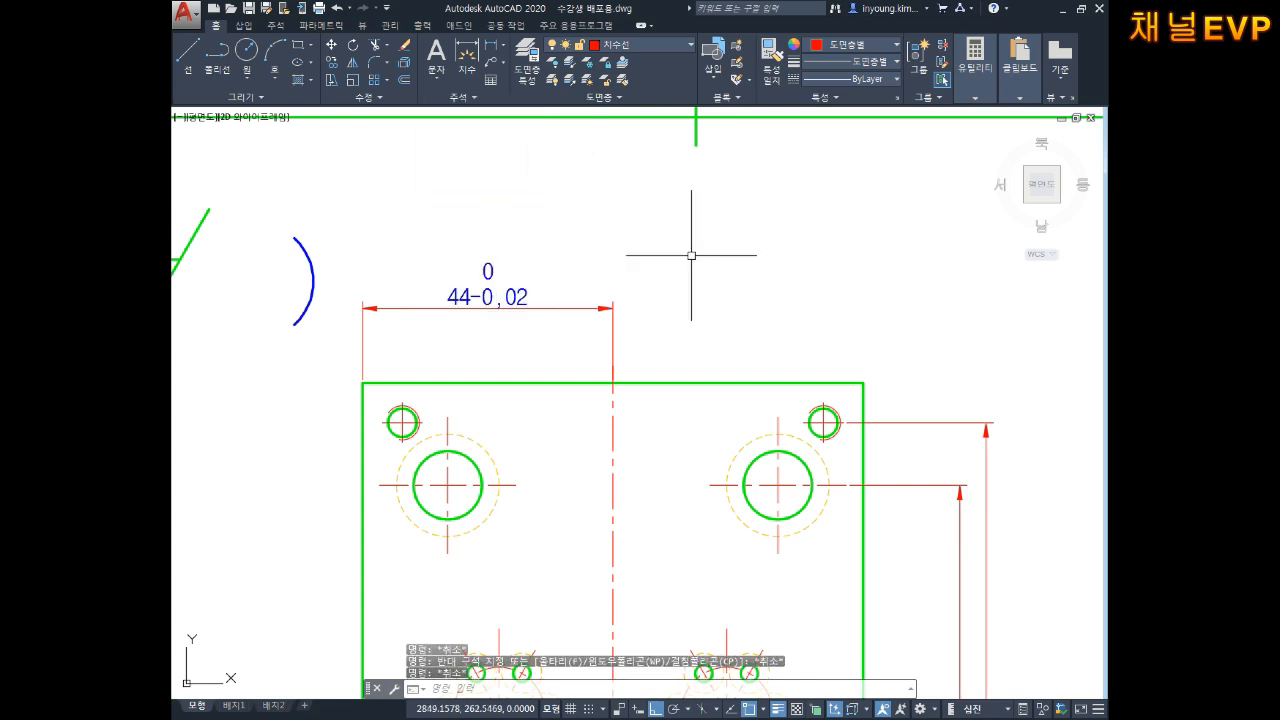
Add a horizontal linear dimension from the vertical centreline to the plate's upper-right corner, roughly level with the neighbouring dimension.
{"action": "type", "text": "dl"}
{"action": "key", "text": "Return"}
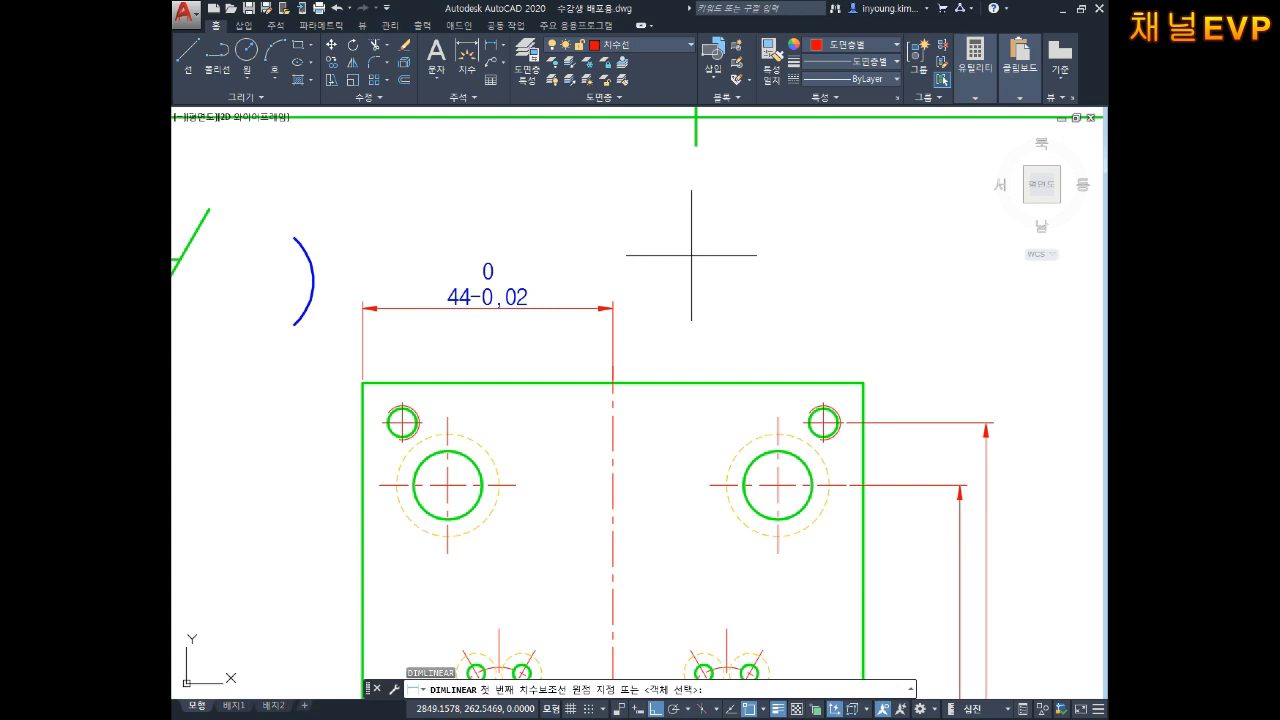
{"action": "left_click", "coordinate": [613, 383]}
{"action": "left_click", "coordinate": [863, 382]}
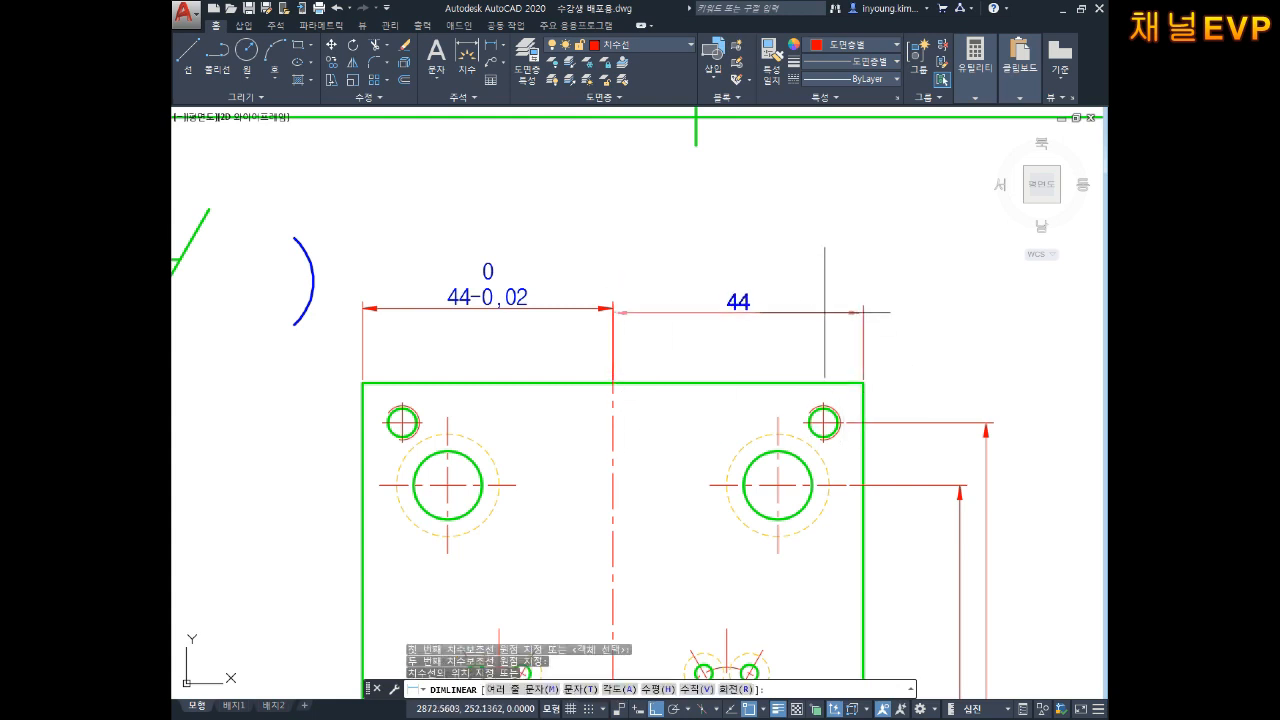
{"action": "left_click", "coordinate": [775, 311]}
{"action": "key", "text": "Escape"}
{"action": "key", "text": "Escape"}
Append 0^-0.02 to the text of the plate's upper-right 44 dimension and stack it as a tolerance.
{"action": "scroll", "coordinate": [787, 332], "scroll_direction": "up", "scroll_amount": 3}
{"action": "middle_click_drag", "start_coordinate": [780, 306], "coordinate": [781, 331]}
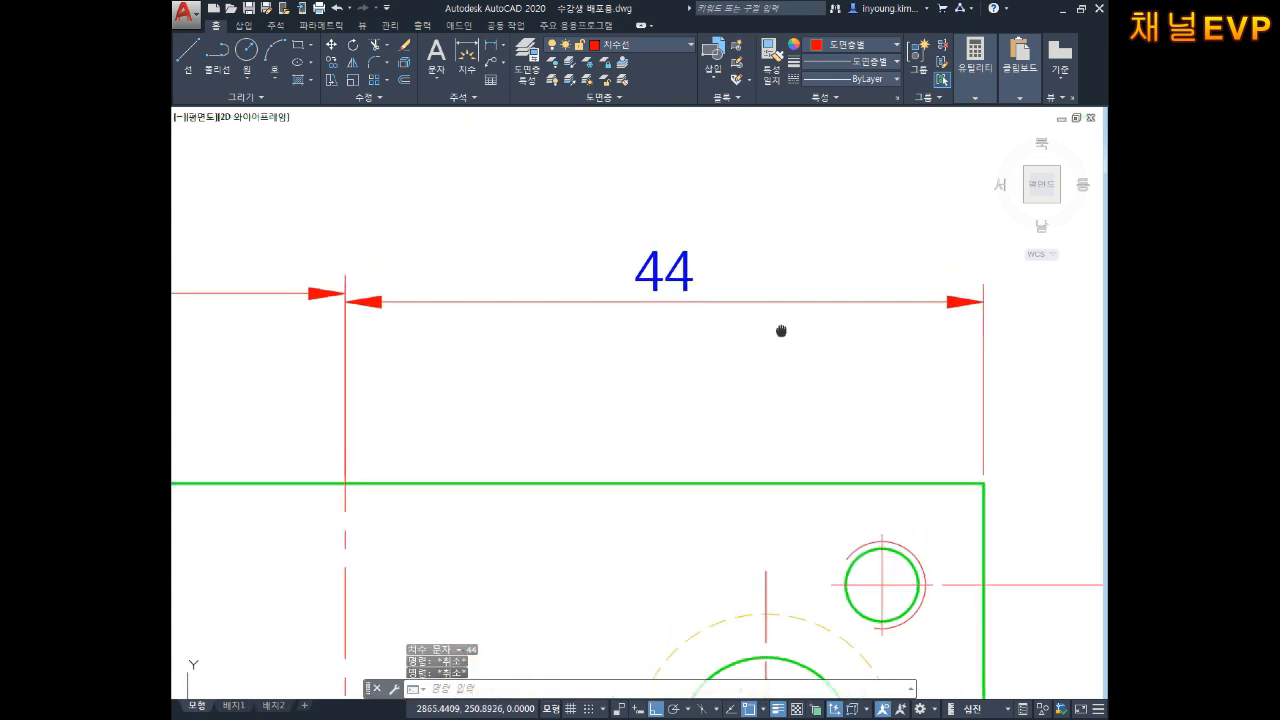
{"action": "double_click", "coordinate": [668, 295]}
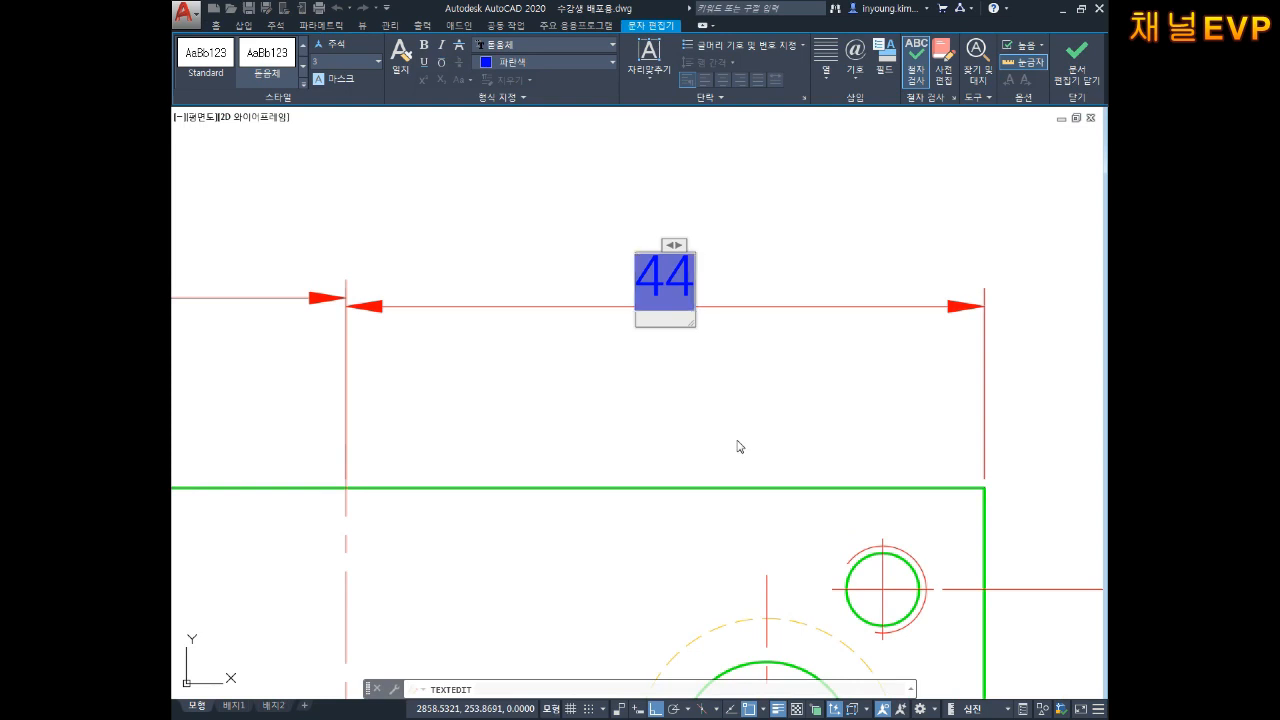
{"action": "type", "text": "0"}
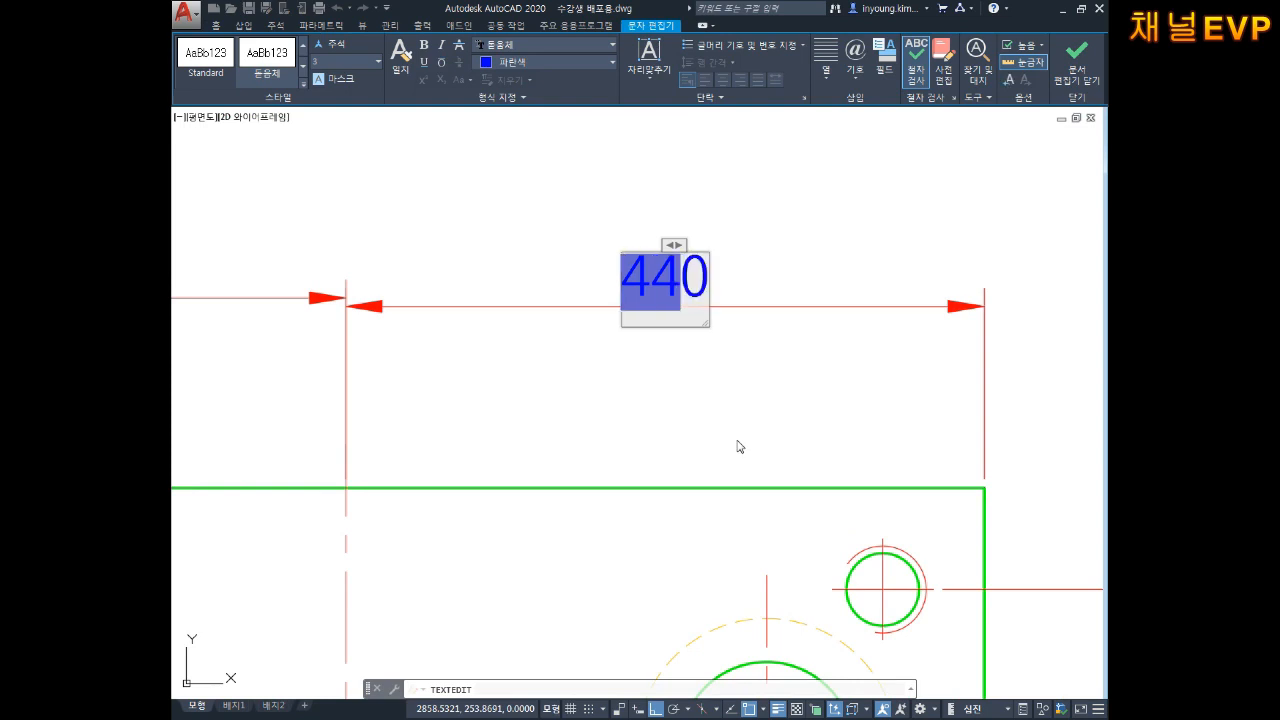
{"action": "type", "text": "^-0.02"}
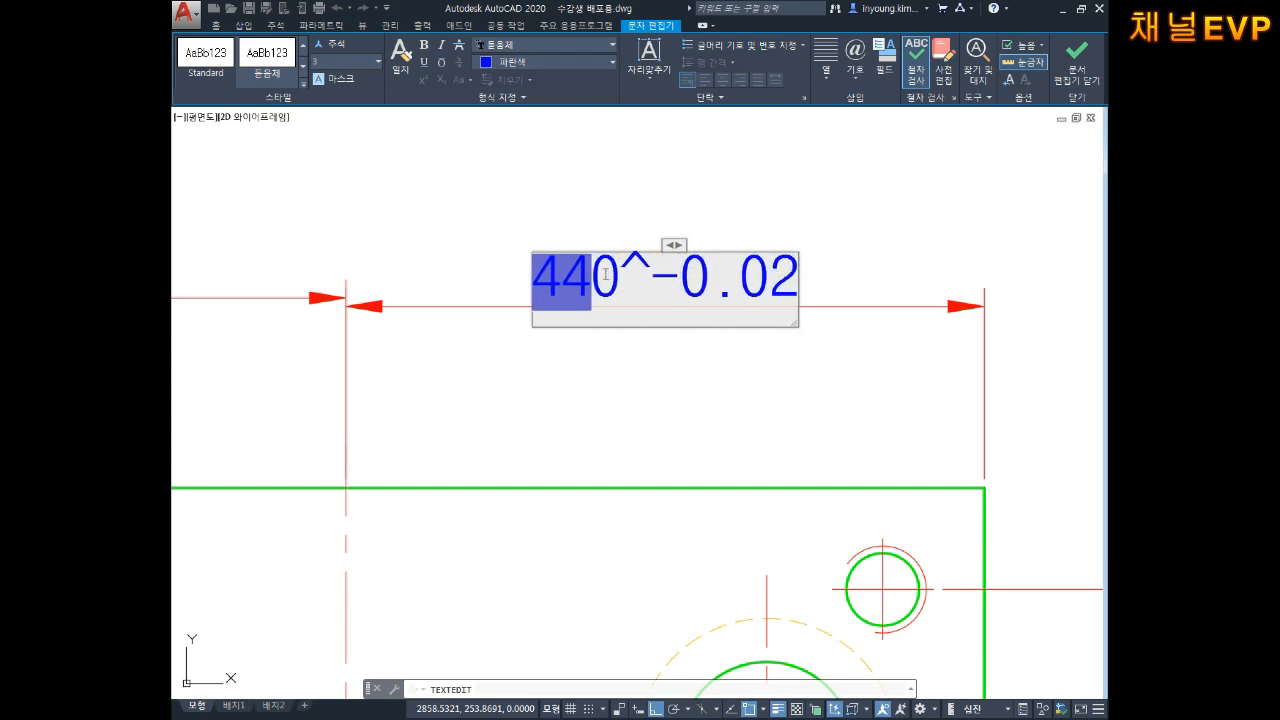
{"action": "left_click_drag", "start_coordinate": [605, 274], "coordinate": [810, 277]}
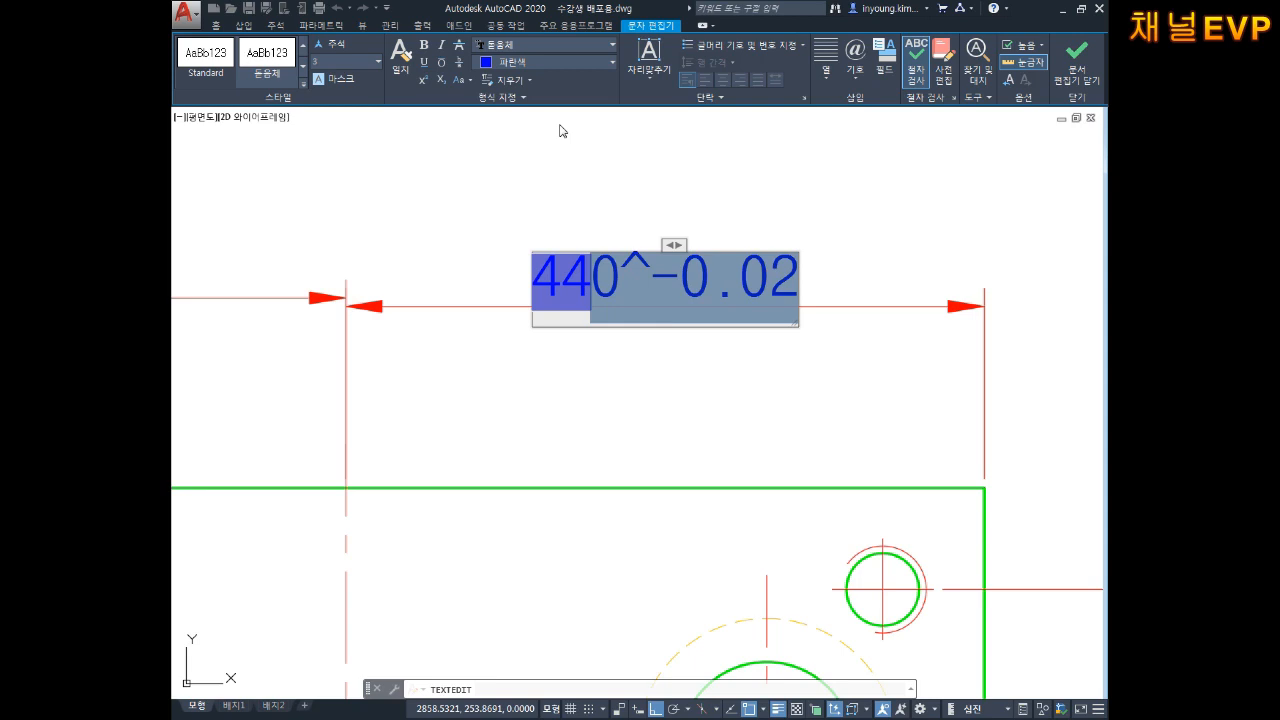
{"action": "left_click", "coordinate": [465, 64]}
{"action": "left_click", "coordinate": [822, 219]}
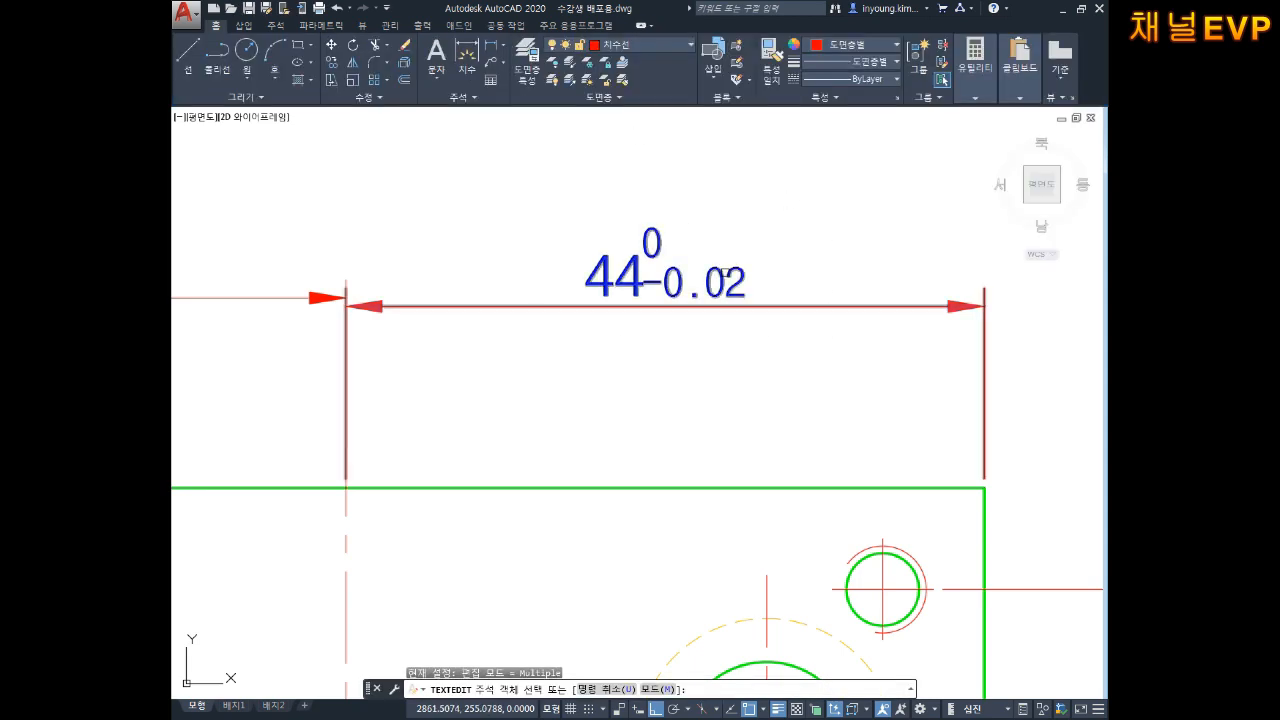
Put a leading space before the upper value 0 in the stack properties of the 44 dimension's tolerance.
{"action": "left_click", "coordinate": [697, 281]}
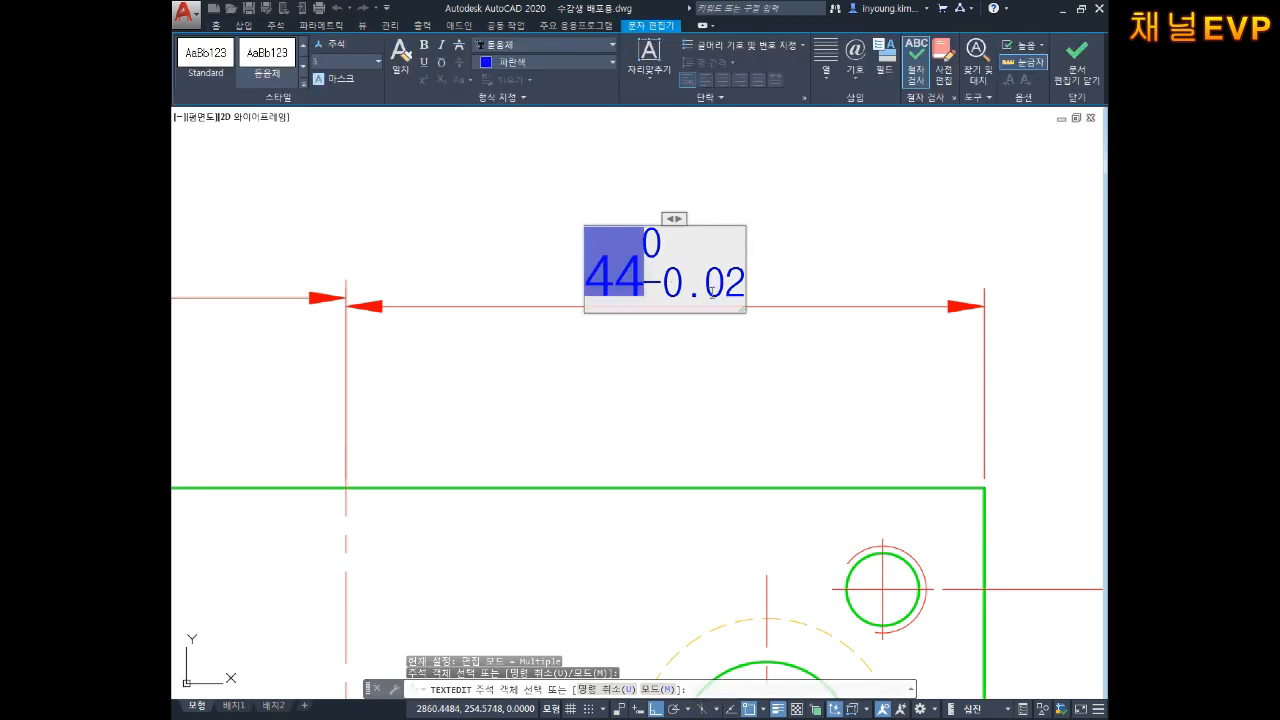
{"action": "double_click", "coordinate": [711, 289]}
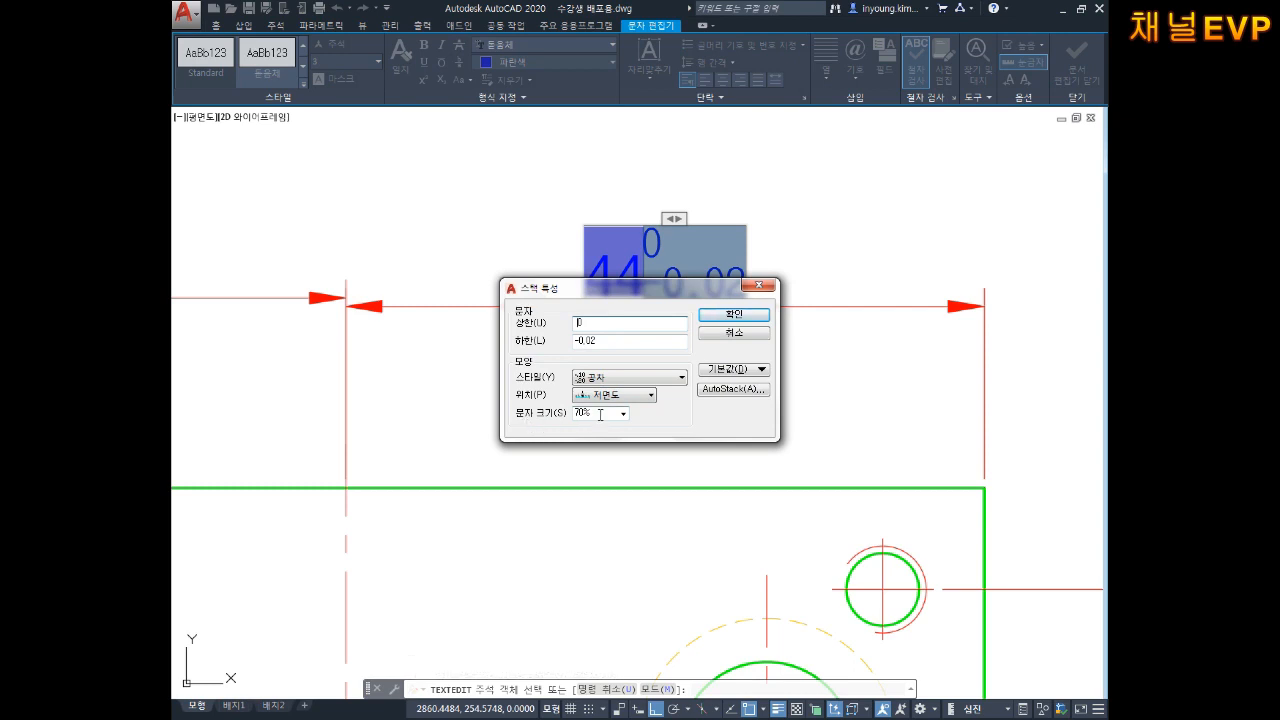
{"action": "key", "text": "shift+Print"}
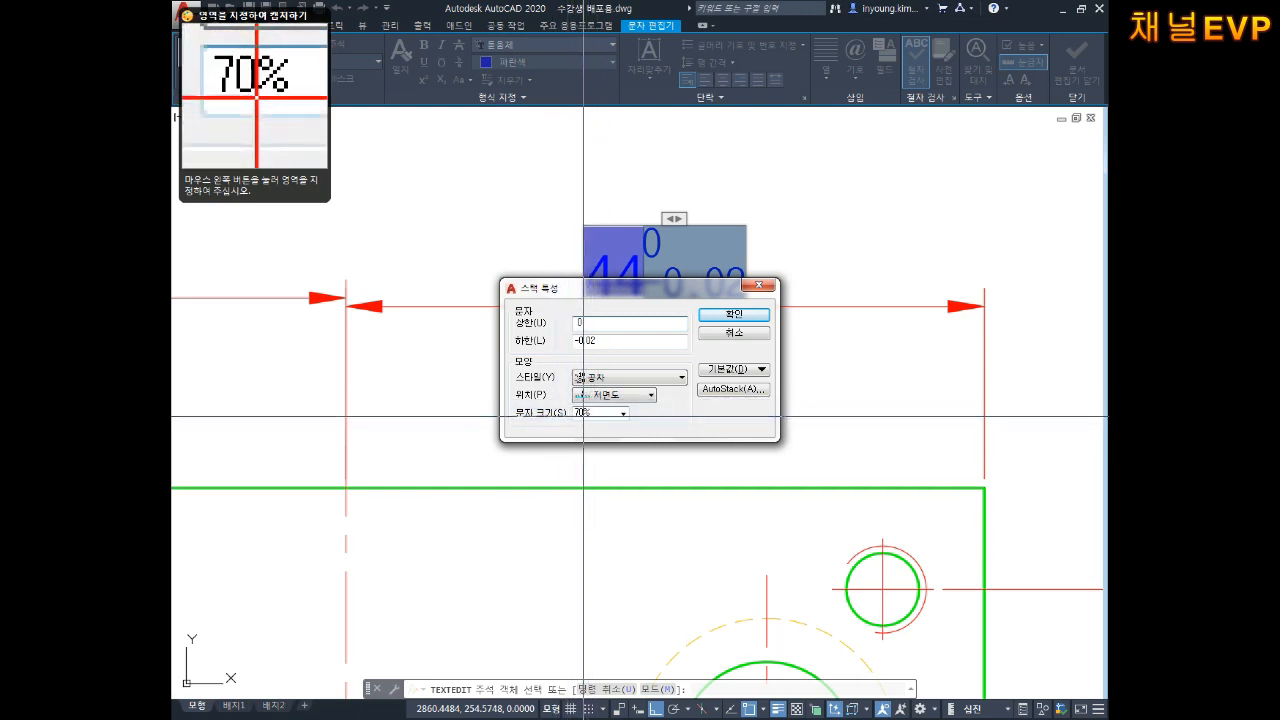
{"action": "key", "text": "Escape"}
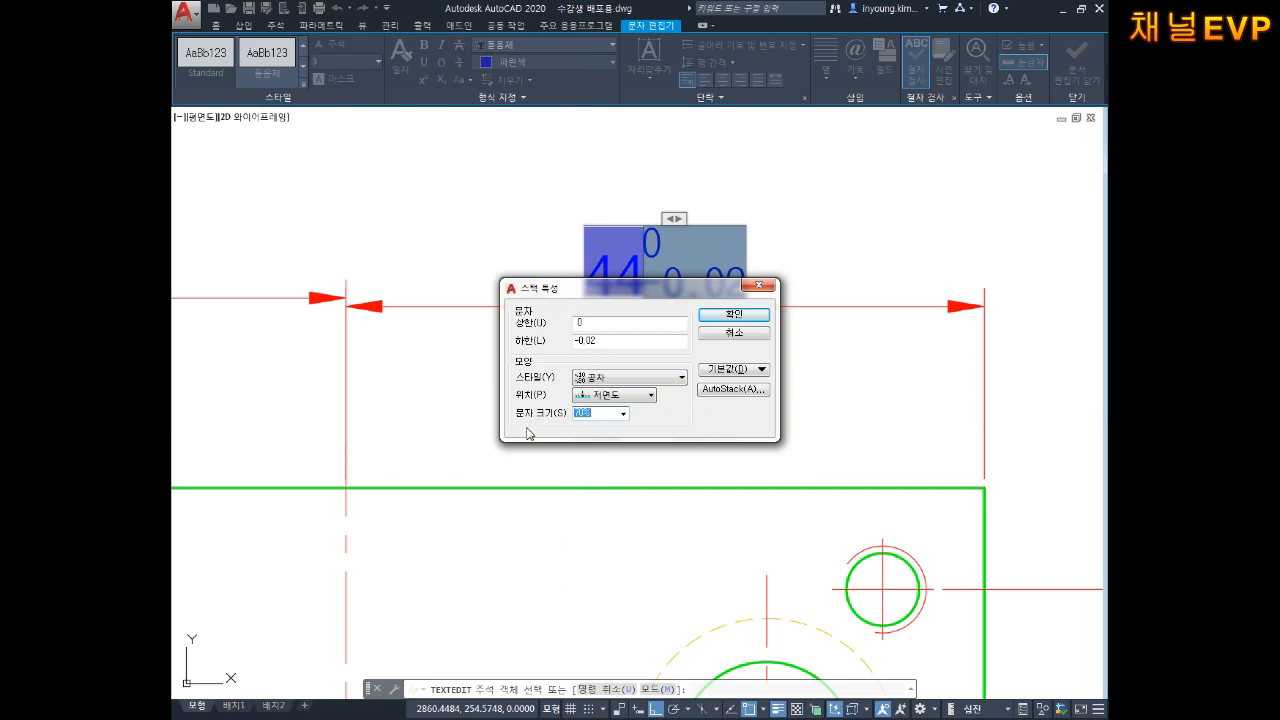
{"action": "key", "text": "Return"}
{"action": "key", "text": "Escape"}
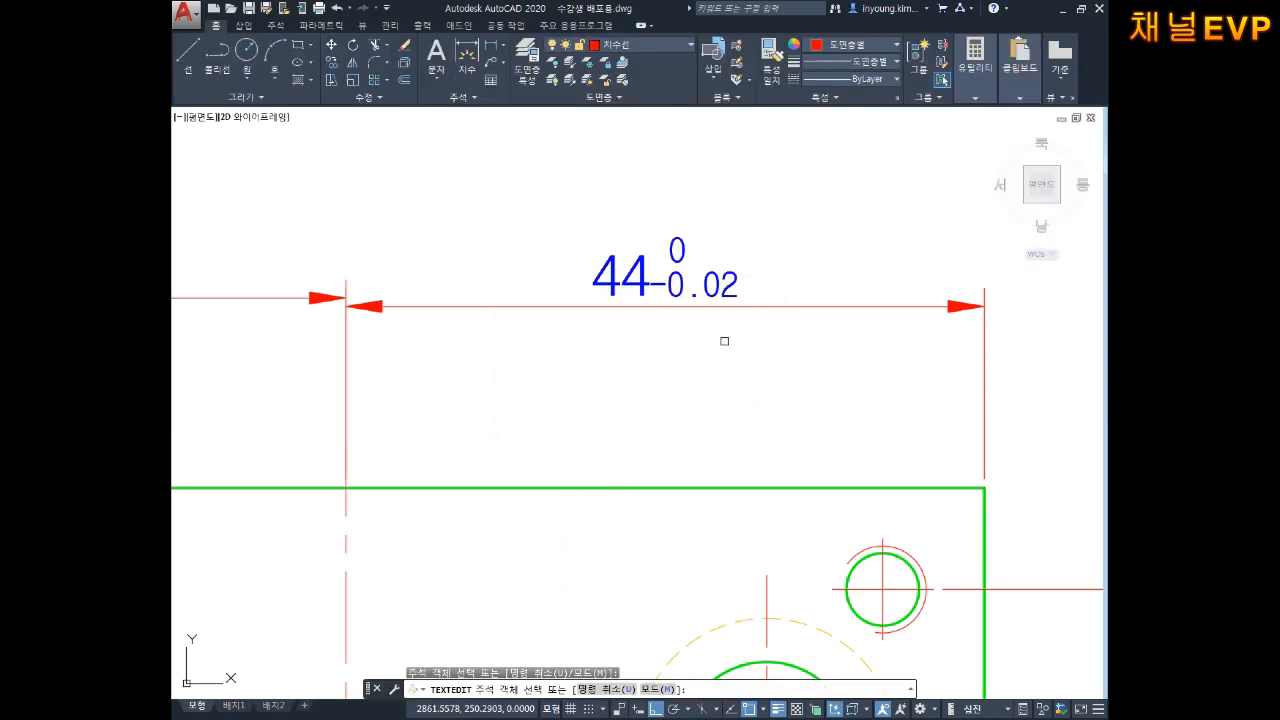
Compare the stacked tolerance text of the plate's upper-right 44 dimension with the style-based tolerance of the upper-left 44 dimension.
{"action": "scroll", "coordinate": [655, 271], "scroll_direction": "up", "scroll_amount": 3}
{"action": "scroll", "coordinate": [655, 271], "scroll_direction": "down", "scroll_amount": 1}
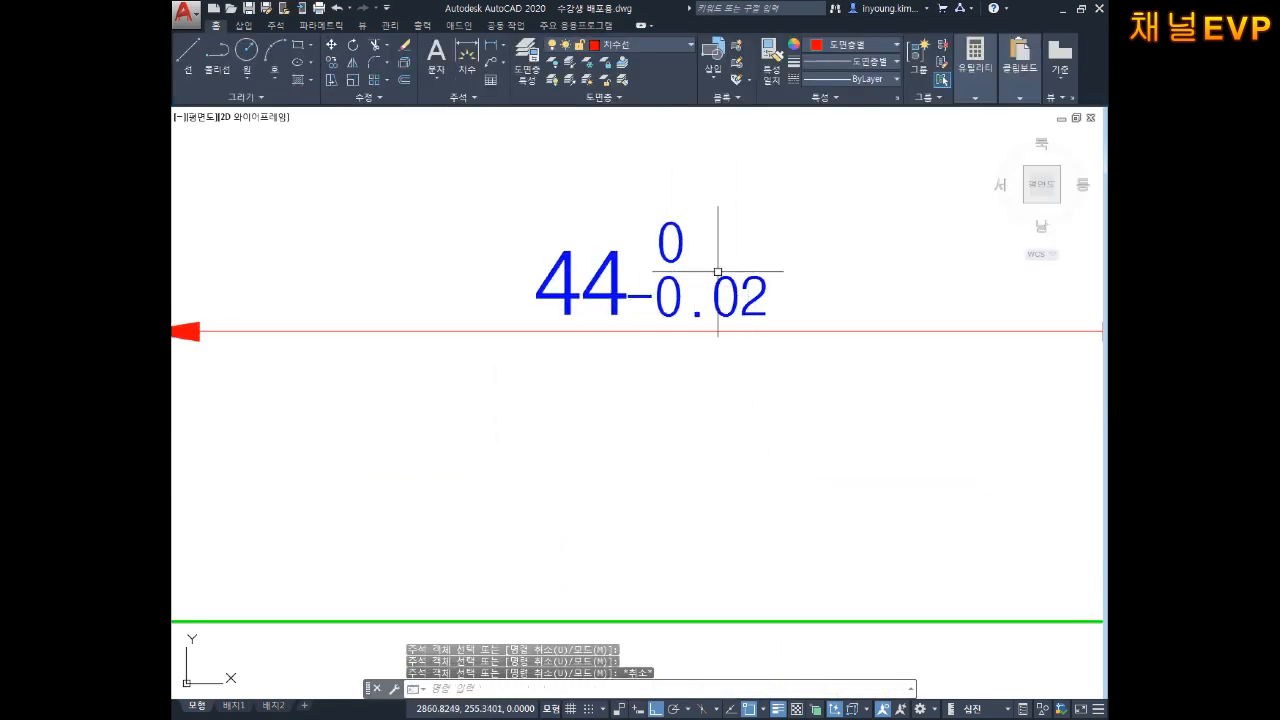
{"action": "scroll", "coordinate": [704, 270], "scroll_direction": "down", "scroll_amount": 1}
{"action": "key", "text": "Escape"}
{"action": "key", "text": "Escape"}
{"action": "scroll", "coordinate": [704, 270], "scroll_direction": "down", "scroll_amount": 2}
{"action": "middle_click_drag", "start_coordinate": [600, 272], "coordinate": [706, 326]}
{"action": "scroll", "coordinate": [550, 306], "scroll_direction": "up", "scroll_amount": 2}
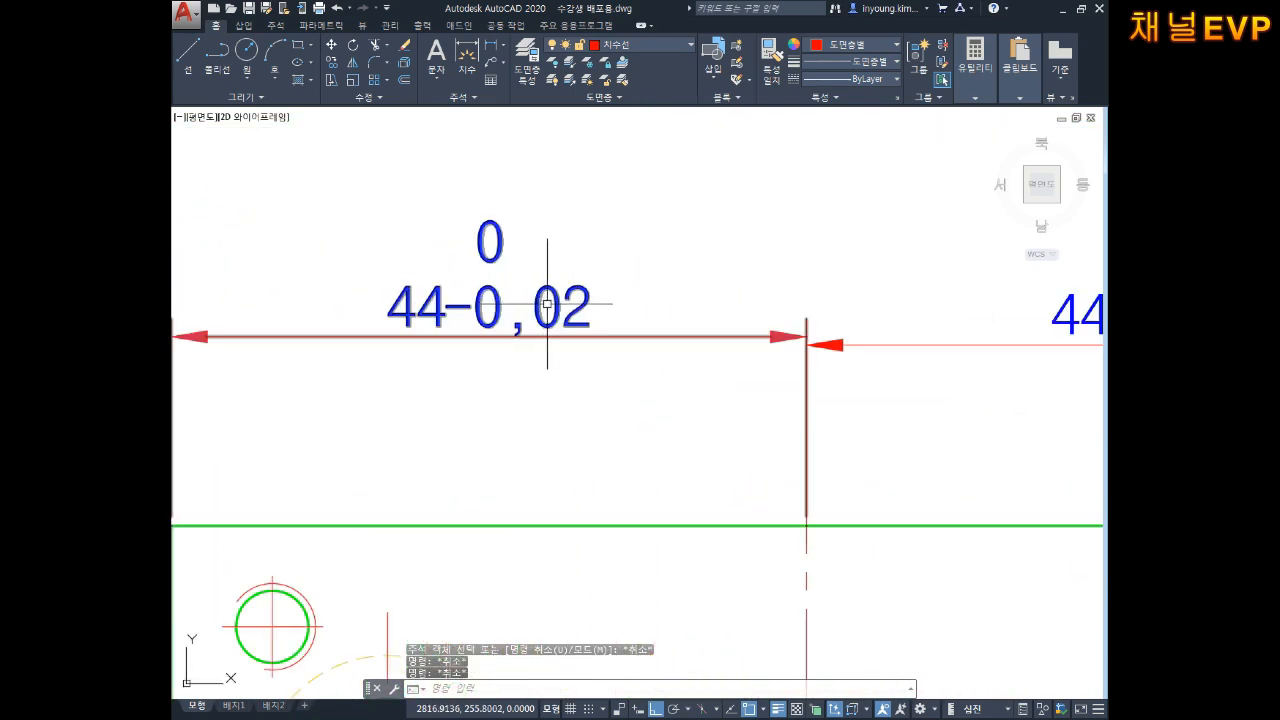
{"action": "middle_click_drag", "start_coordinate": [521, 300], "coordinate": [583, 321]}
{"action": "key", "text": "Escape"}
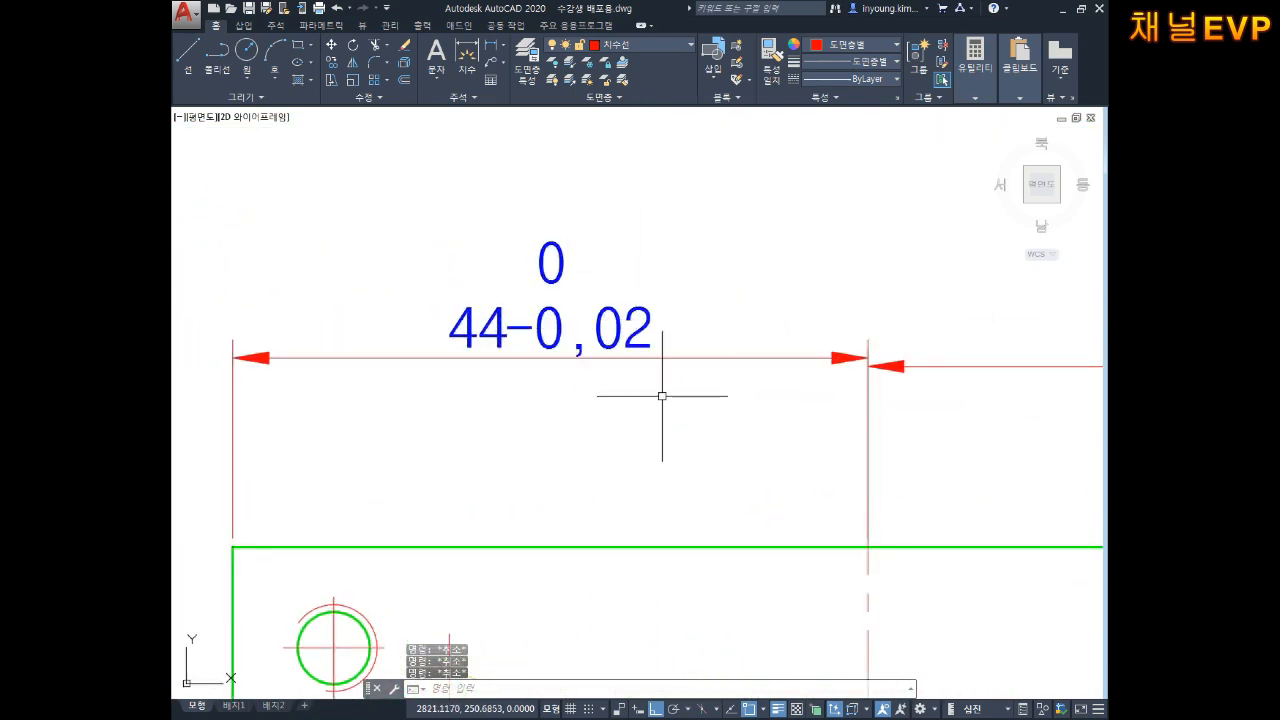
Modify the 정밀외-0.02 dimension style to use a tolerance height scale of 0.6.
{"action": "type", "text": "d"}
{"action": "key", "text": "Return"}
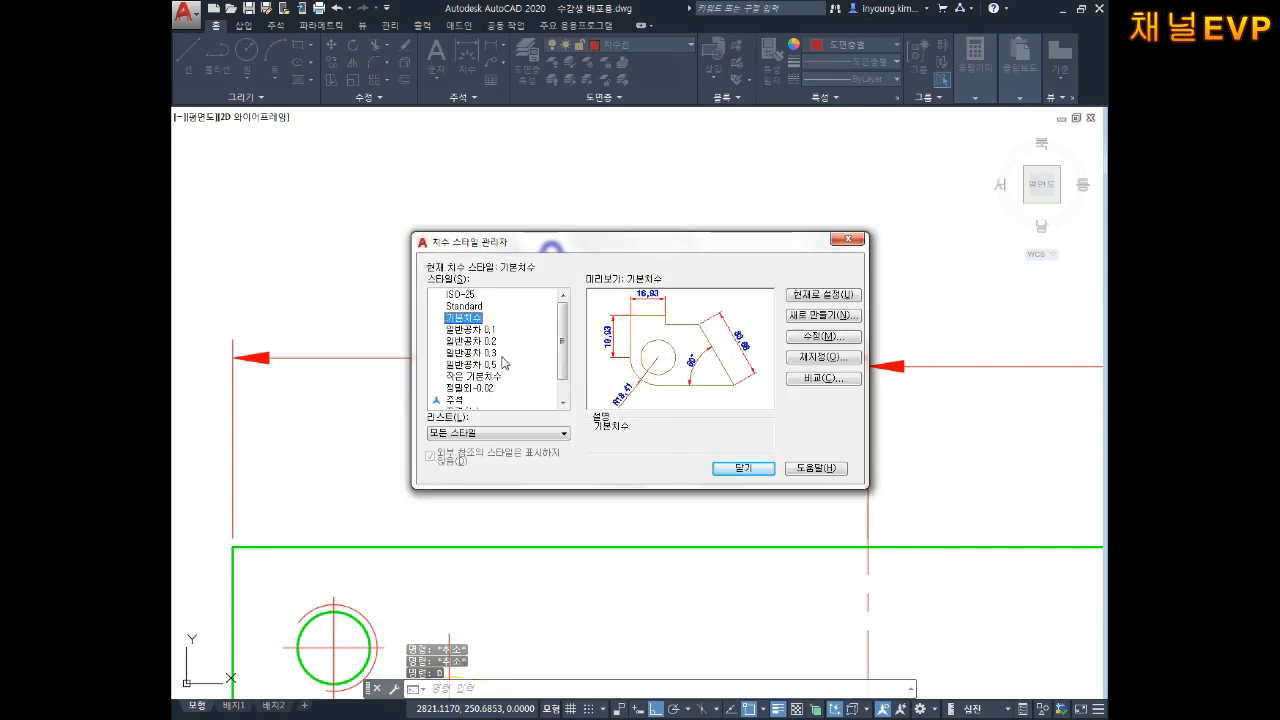
{"action": "left_click", "coordinate": [484, 389]}
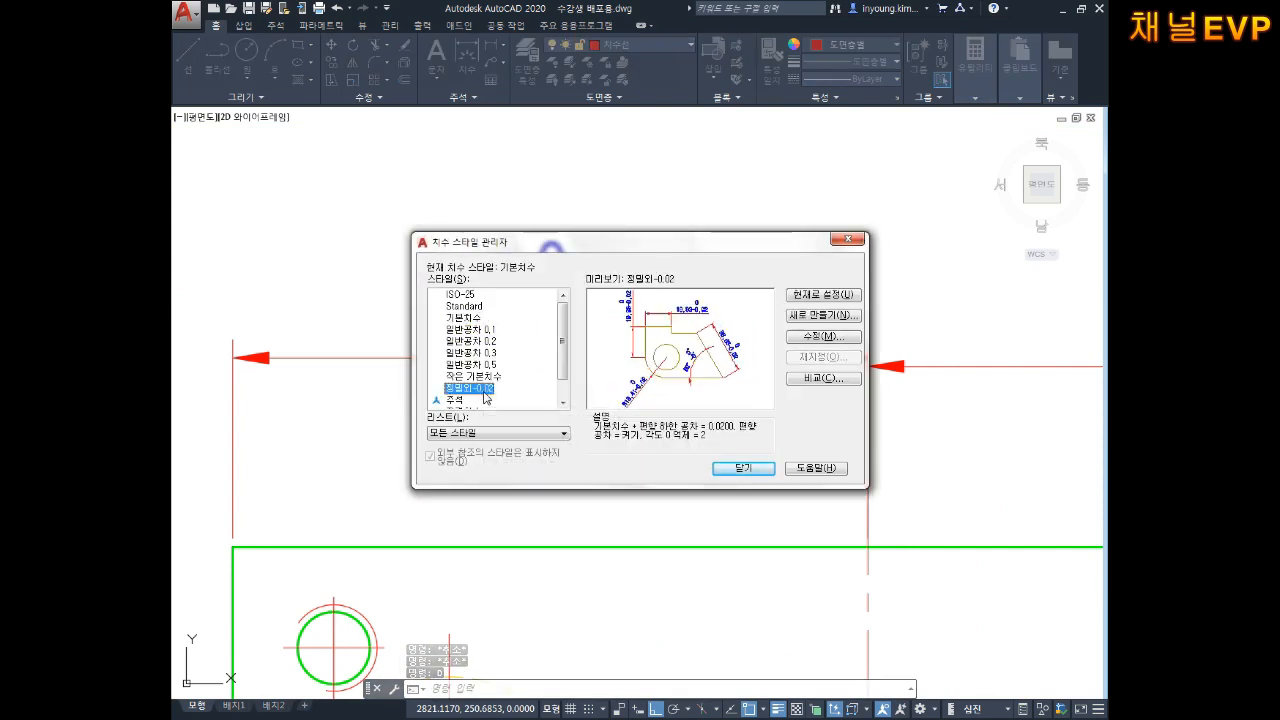
{"action": "left_click", "coordinate": [820, 337]}
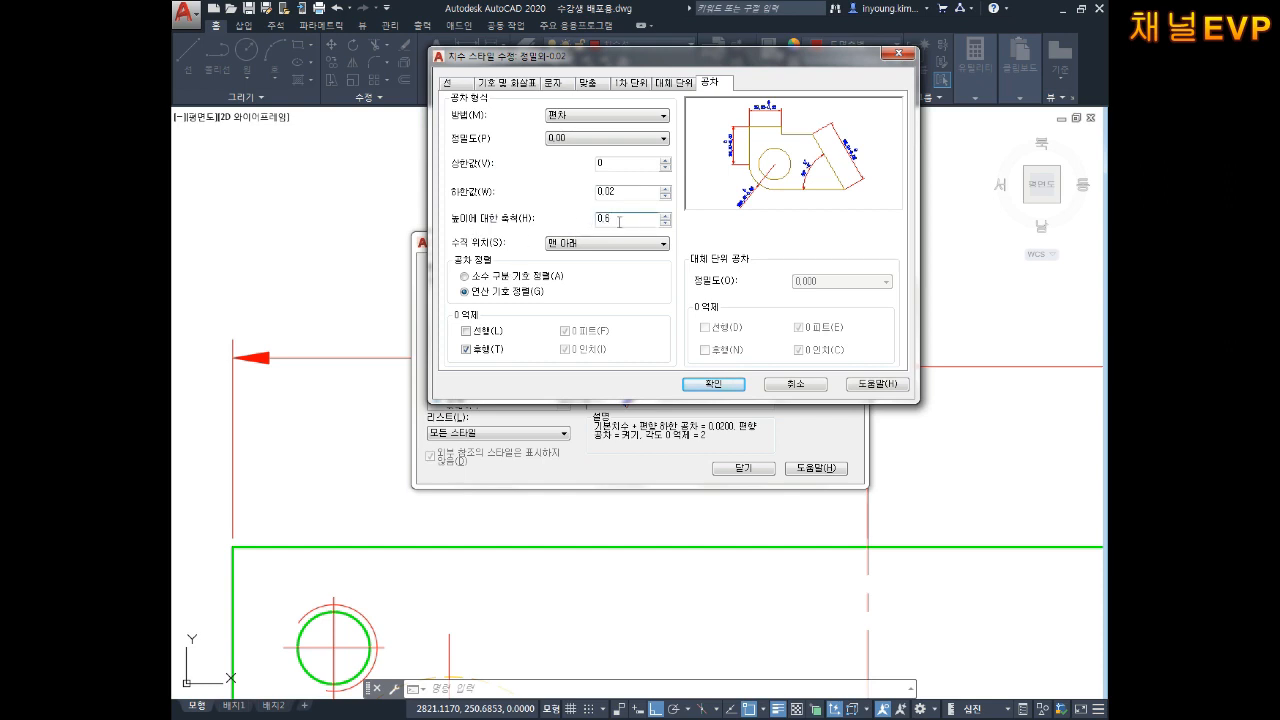
{"action": "left_click", "coordinate": [718, 385]}
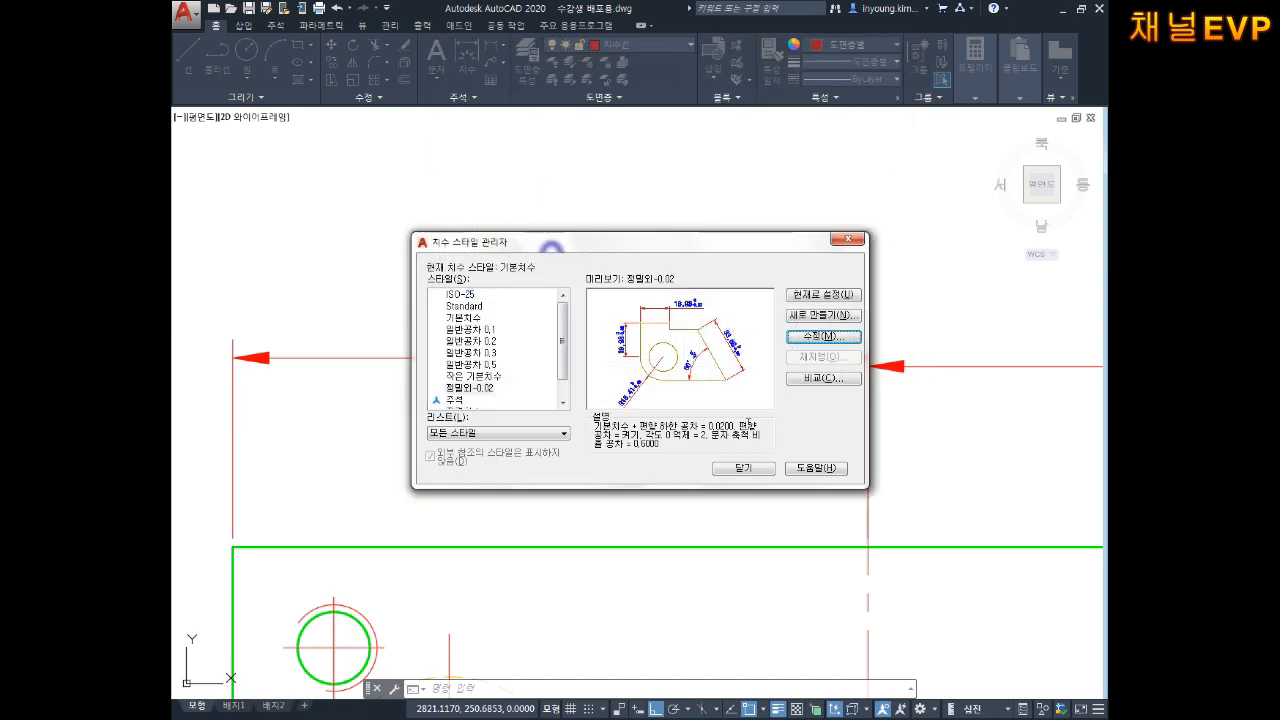
{"action": "left_click", "coordinate": [741, 469]}
{"action": "scroll", "coordinate": [714, 451], "scroll_direction": "up", "scroll_amount": 6}
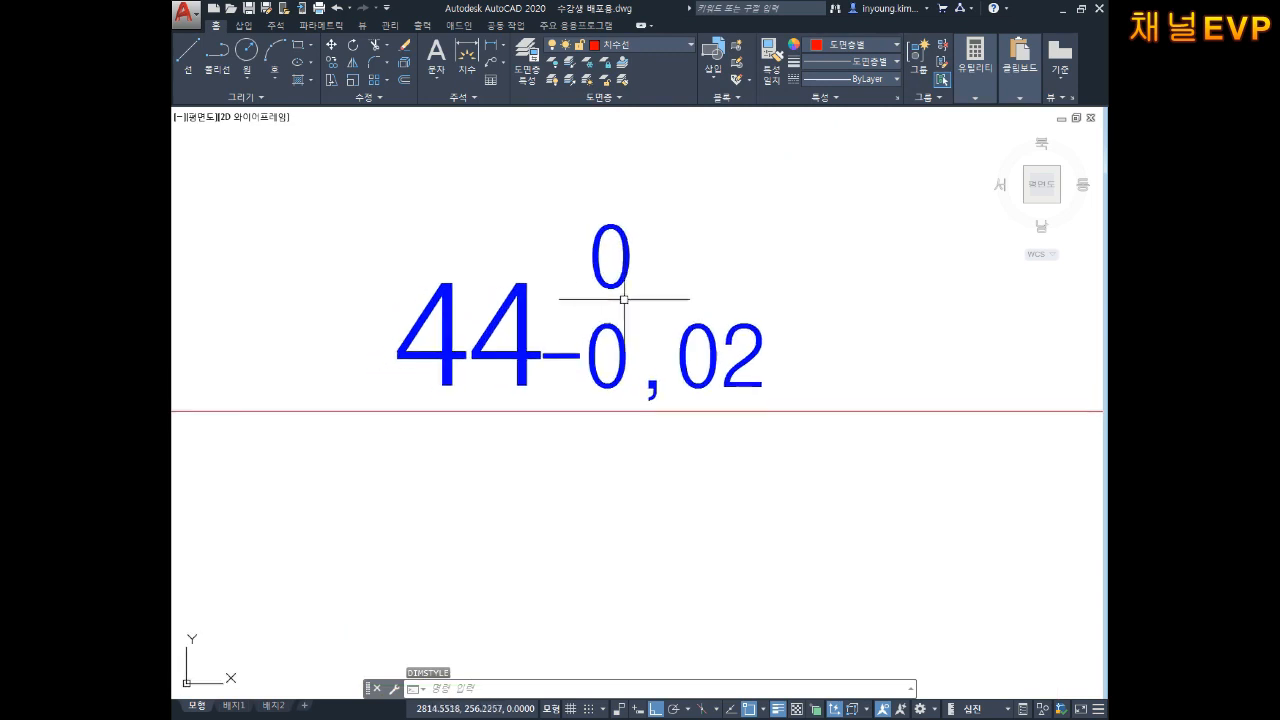
{"action": "scroll", "coordinate": [609, 280], "scroll_direction": "down", "scroll_amount": 5}
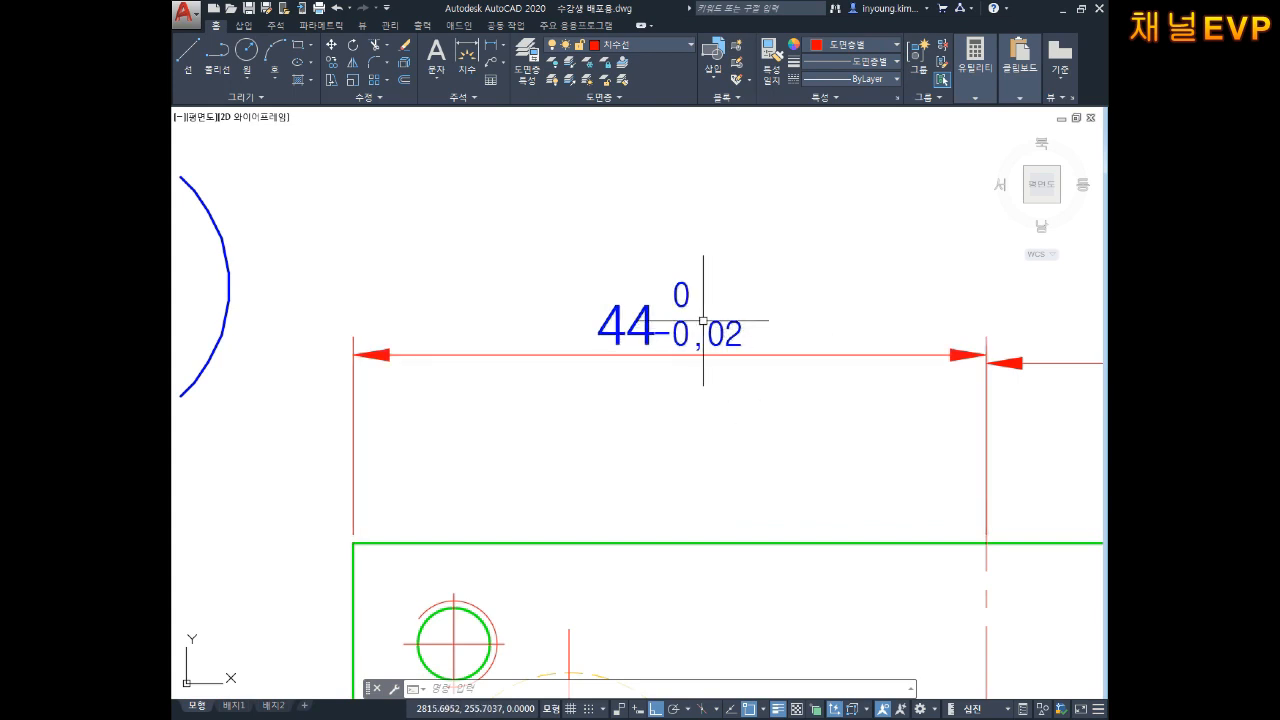
Reduce the tolerance height scale of the 정밀외-0.02 dimension style to 0.5.
{"action": "type", "text": "d"}
{"action": "key", "text": "Return"}
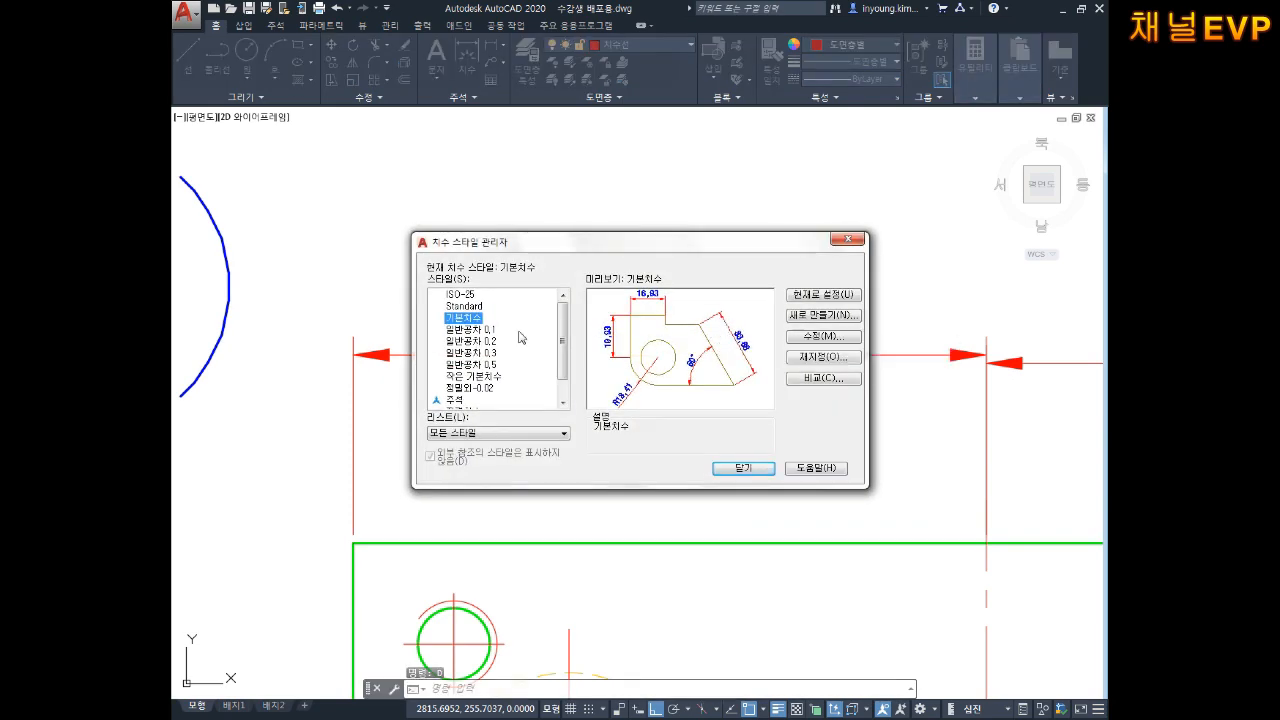
{"action": "left_click_drag", "start_coordinate": [716, 236], "coordinate": [708, 388]}
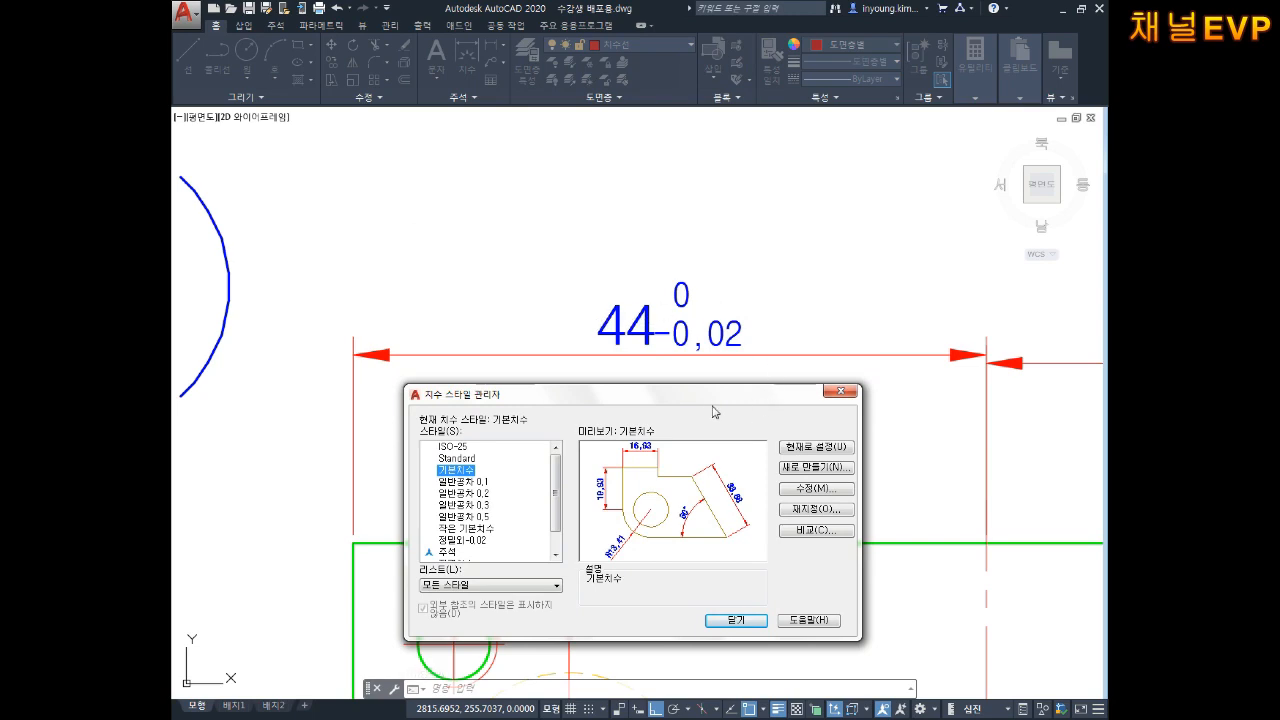
{"action": "left_click_drag", "start_coordinate": [713, 407], "coordinate": [733, 239]}
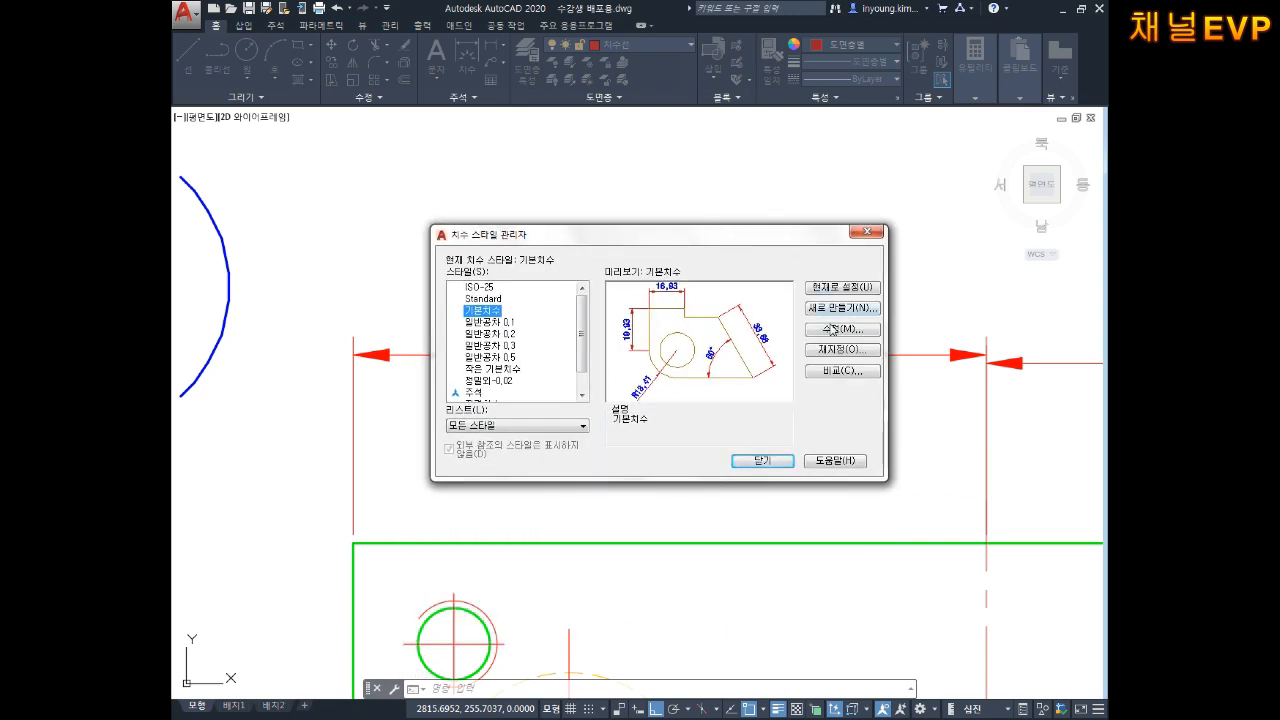
{"action": "left_click", "coordinate": [549, 382]}
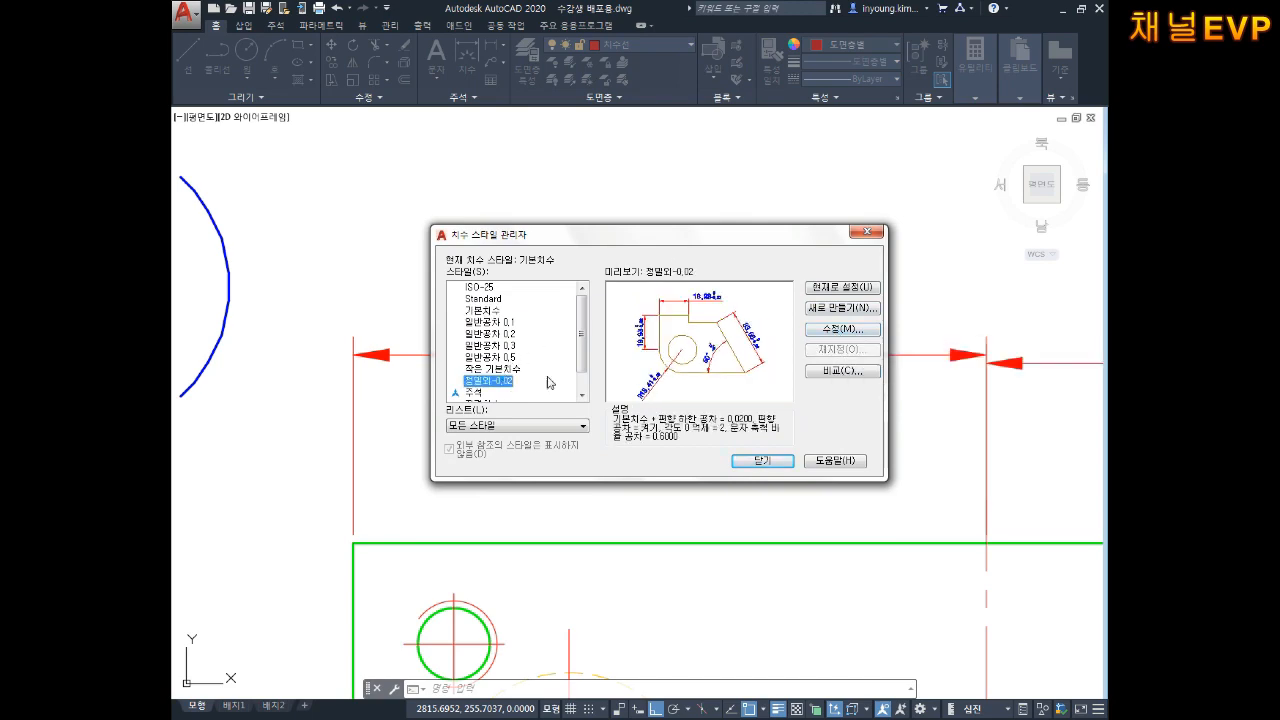
{"action": "left_click", "coordinate": [854, 335]}
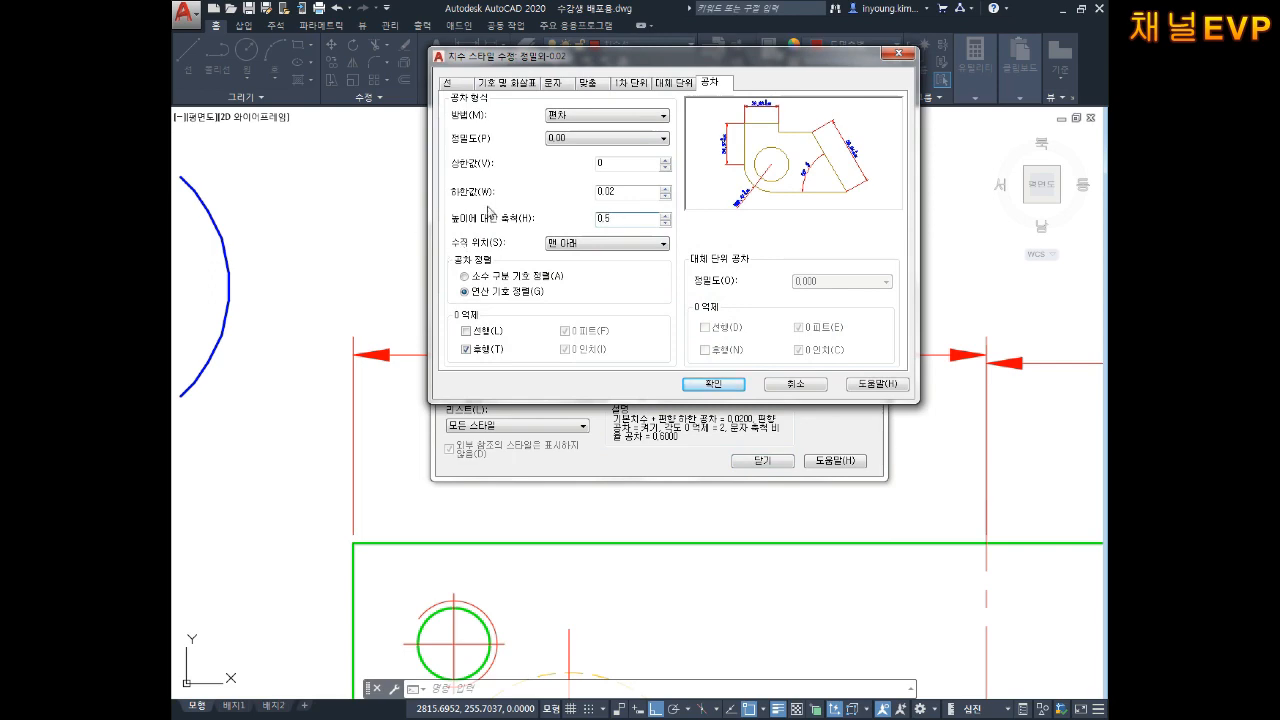
{"action": "left_click", "coordinate": [708, 384]}
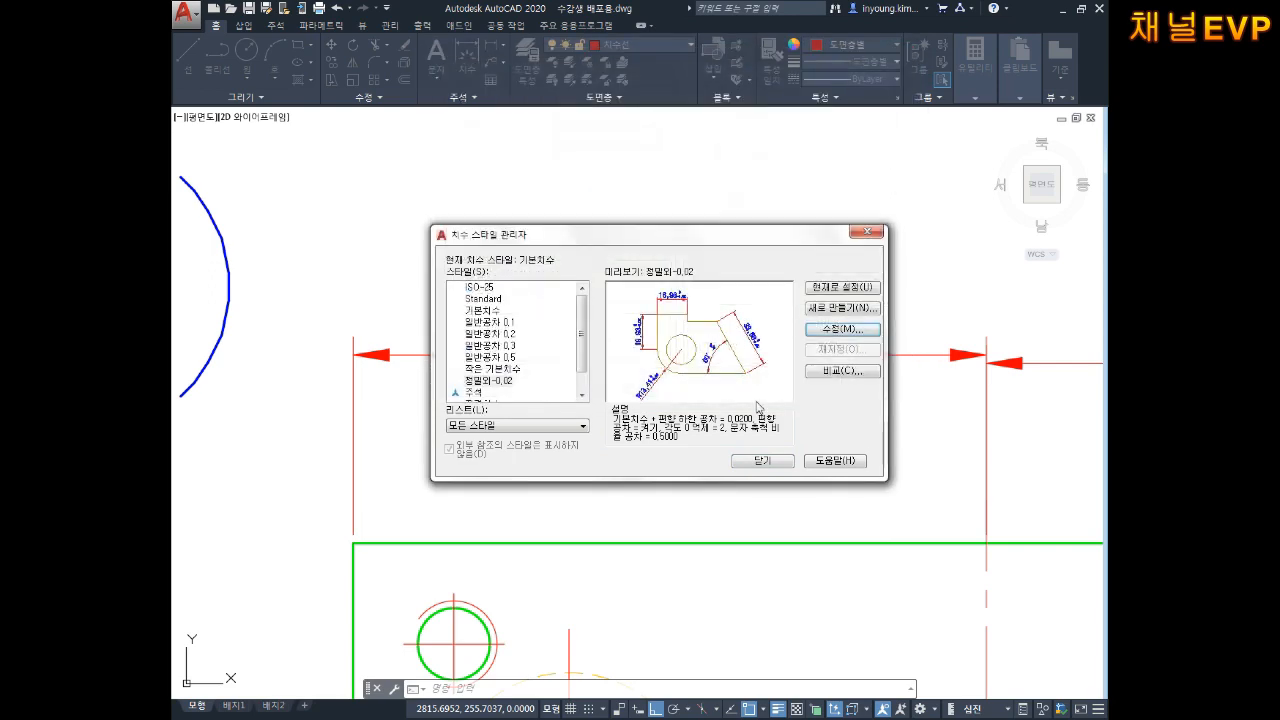
{"action": "left_click", "coordinate": [749, 463]}
{"action": "scroll", "coordinate": [682, 297], "scroll_direction": "up", "scroll_amount": 5}
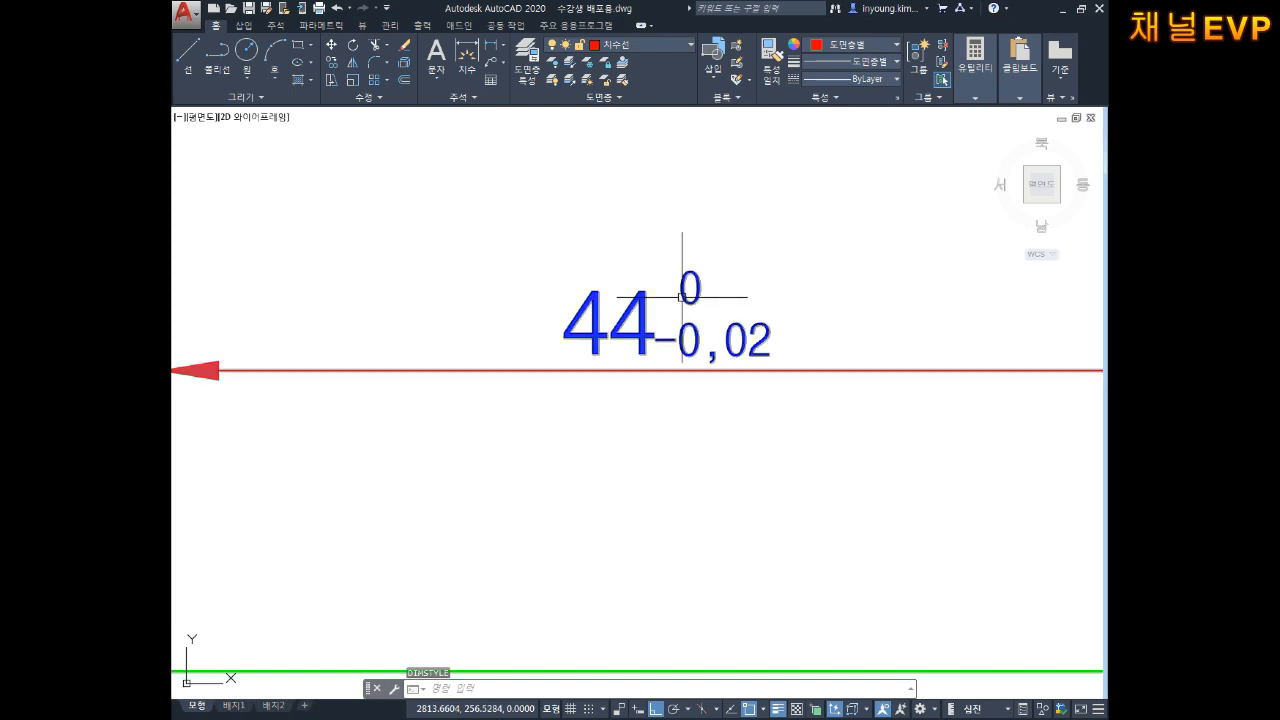
{"action": "double_click", "coordinate": [682, 297]}
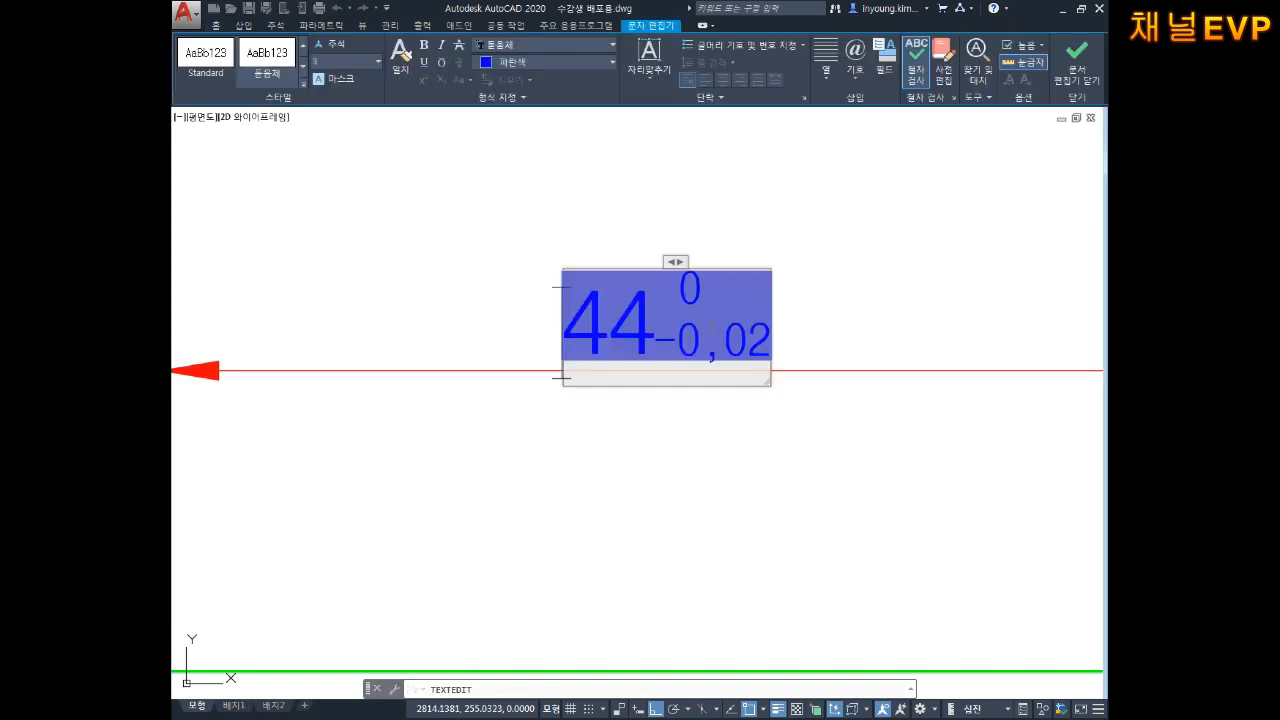
{"action": "left_click", "coordinate": [786, 291]}
{"action": "key", "text": "Escape"}
Set the tolerance height scale of the 정밀외-0.02 dimension style to 0.4 and compare both 44 dimensions.
{"action": "type", "text": "d"}
{"action": "key", "text": "Return"}
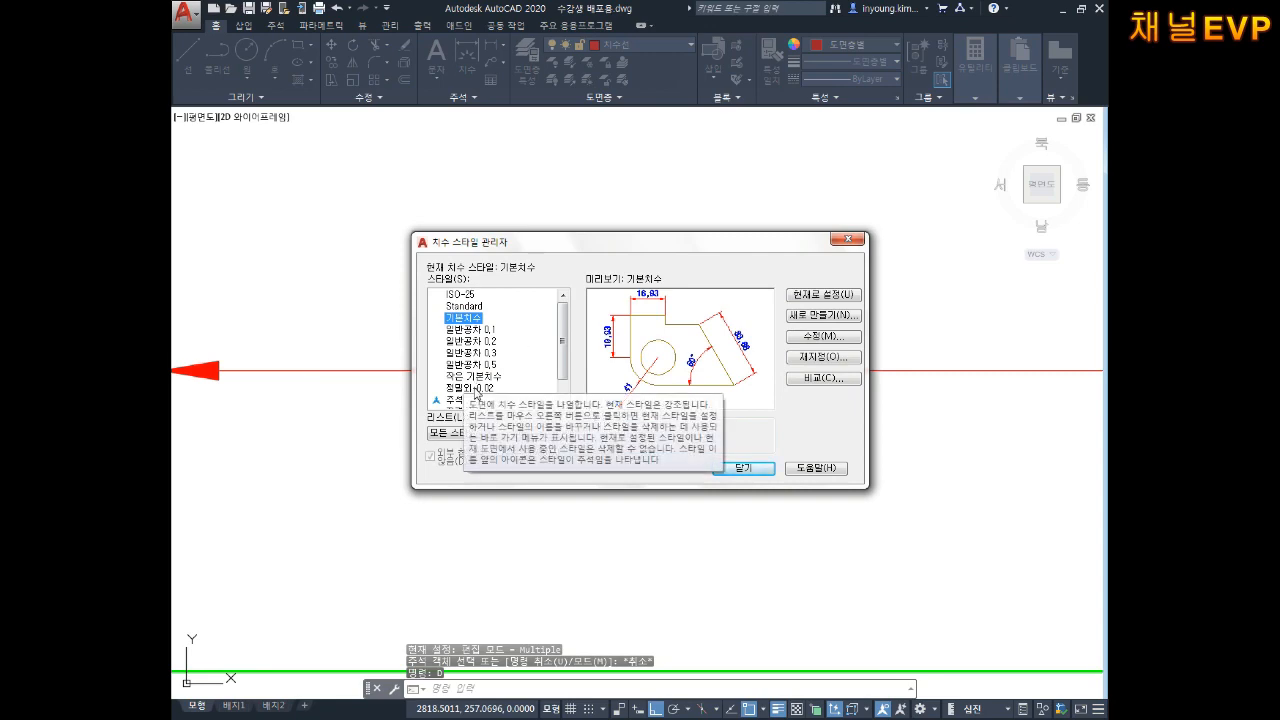
{"action": "left_click", "coordinate": [518, 387]}
{"action": "left_click", "coordinate": [828, 338]}
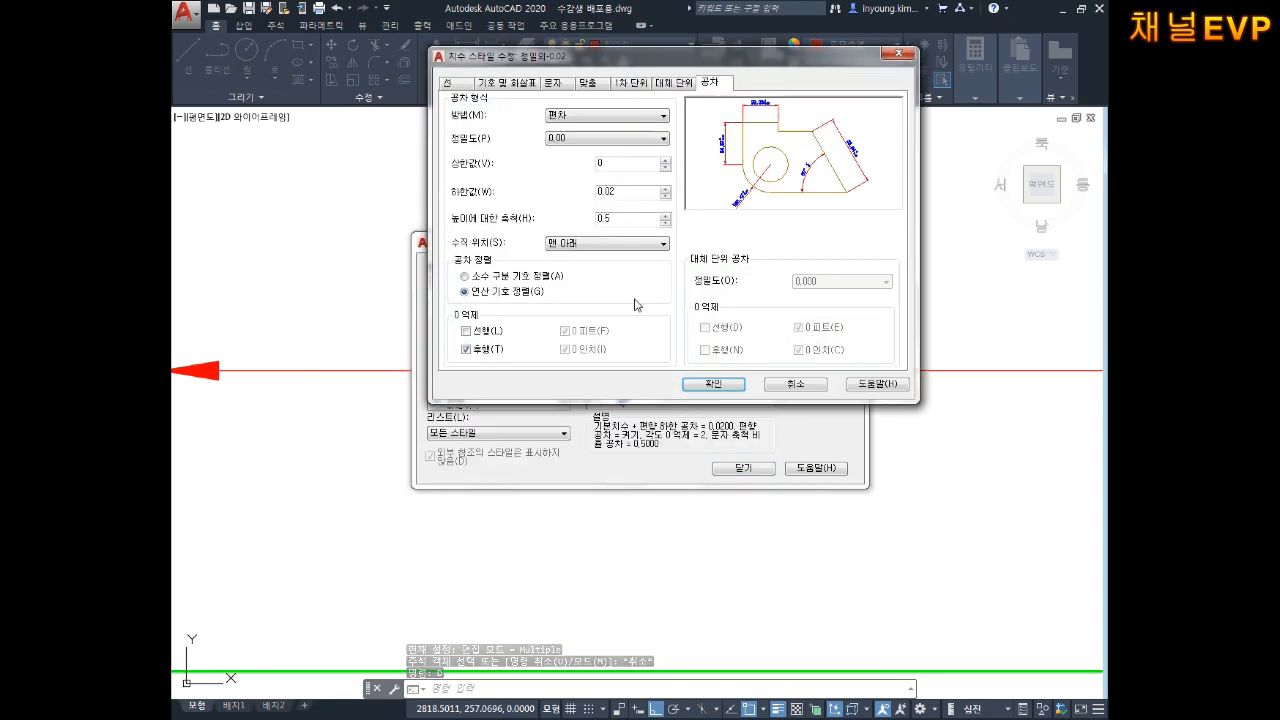
{"action": "left_click_drag", "start_coordinate": [614, 218], "coordinate": [596, 222]}
{"action": "type", "text": "0.1"}
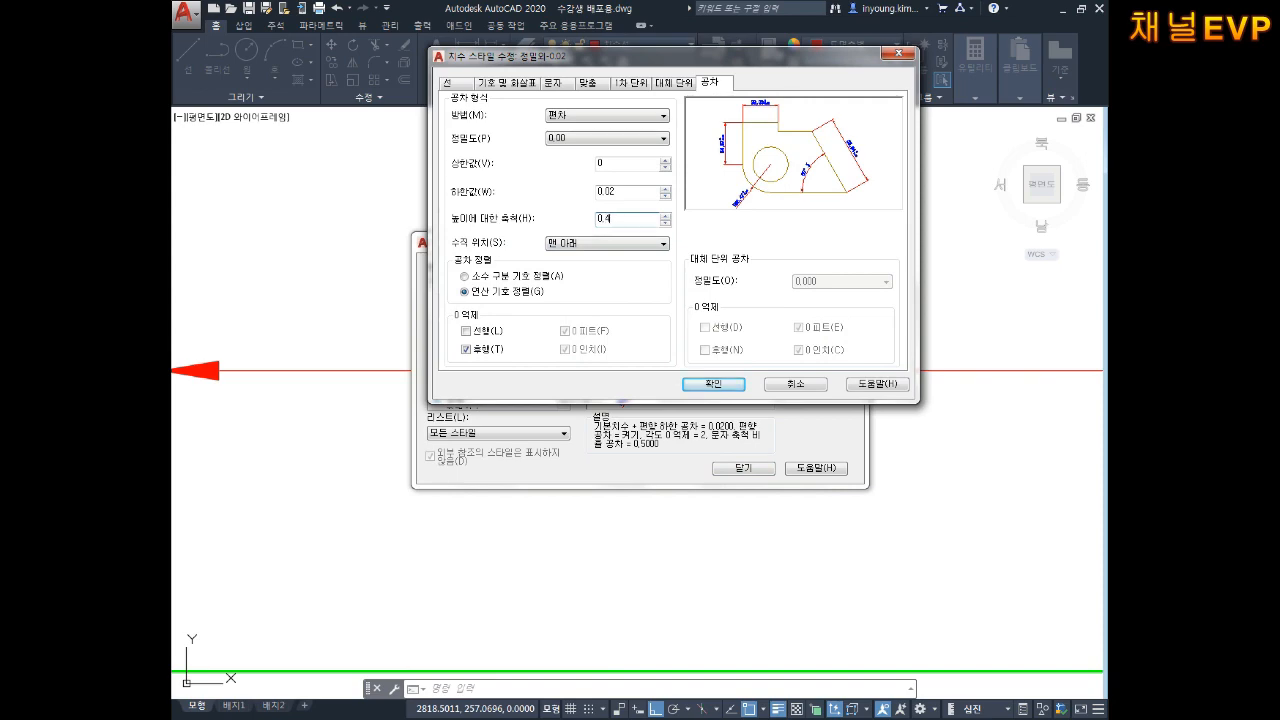
{"action": "left_click", "coordinate": [706, 381]}
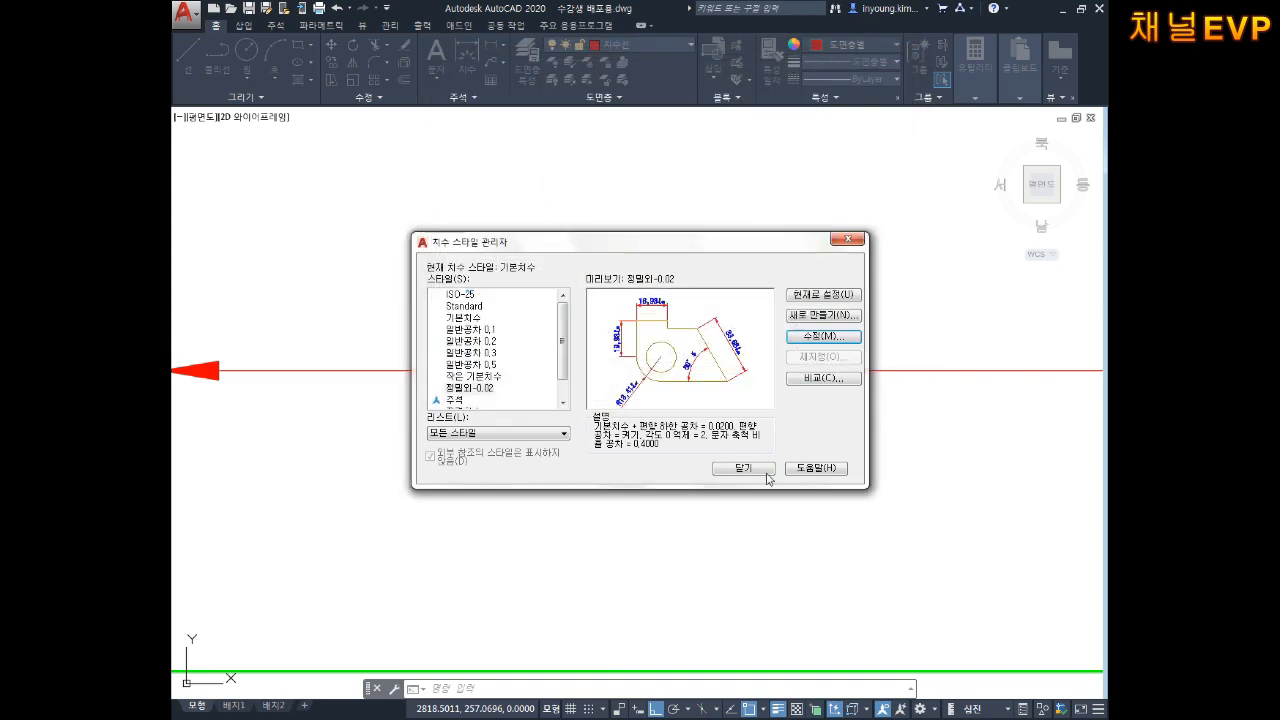
{"action": "left_click", "coordinate": [764, 472]}
{"action": "middle_click_drag", "start_coordinate": [723, 320], "coordinate": [729, 334]}
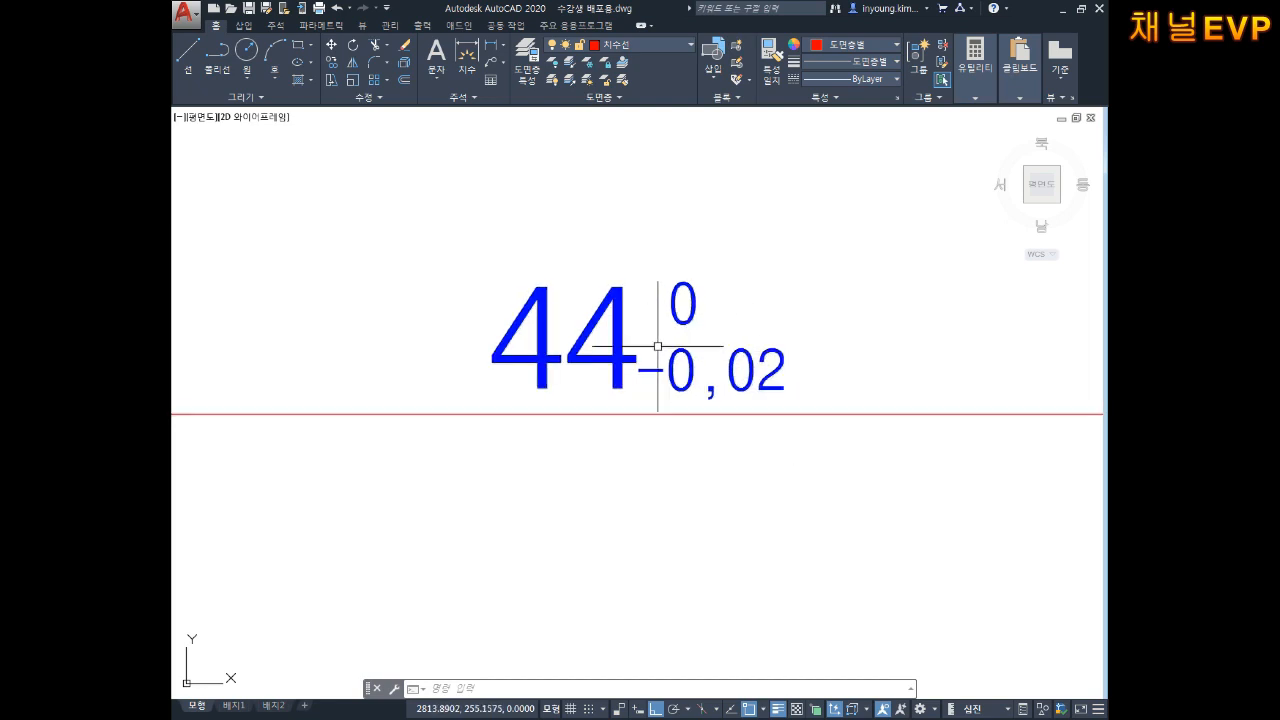
{"action": "scroll", "coordinate": [664, 354], "scroll_direction": "down", "scroll_amount": 2}
{"action": "scroll", "coordinate": [664, 354], "scroll_direction": "down", "scroll_amount": 5}
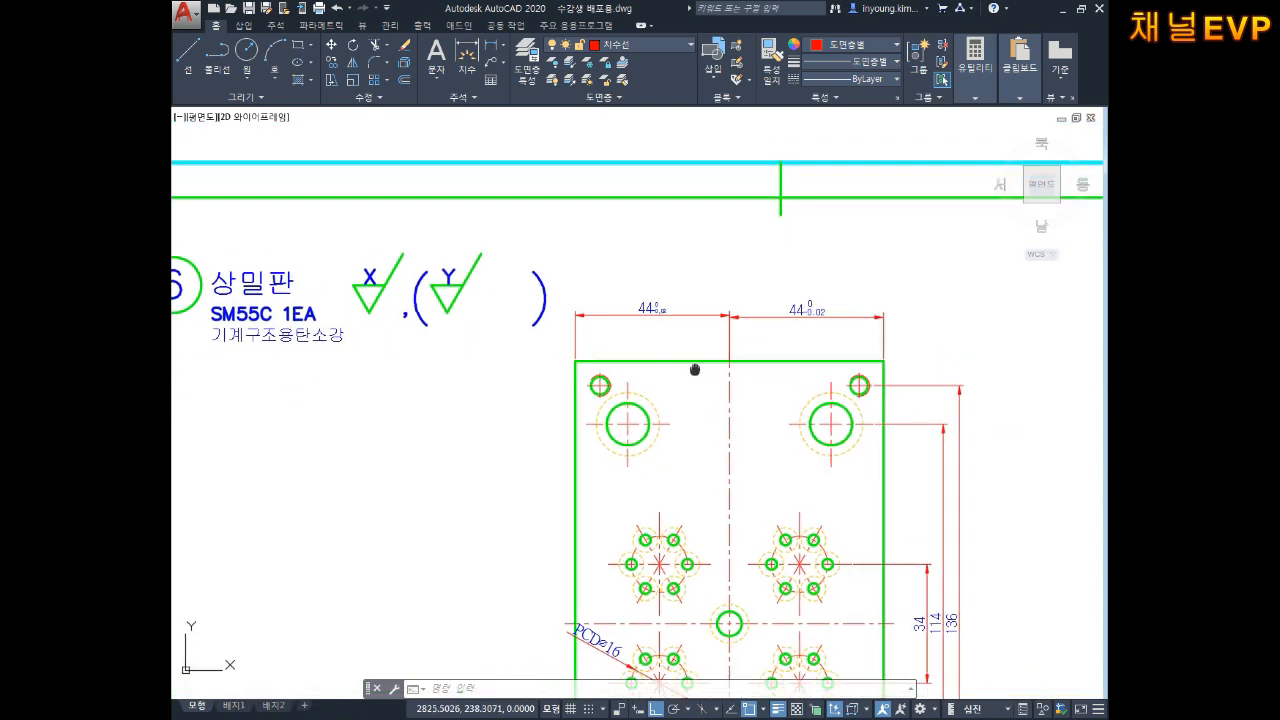
Return the 정밀외-0.02 dimension style's tolerance height scale to 0.6.
{"action": "scroll", "coordinate": [660, 297], "scroll_direction": "up", "scroll_amount": 1}
{"action": "scroll", "coordinate": [660, 297], "scroll_direction": "up", "scroll_amount": 2}
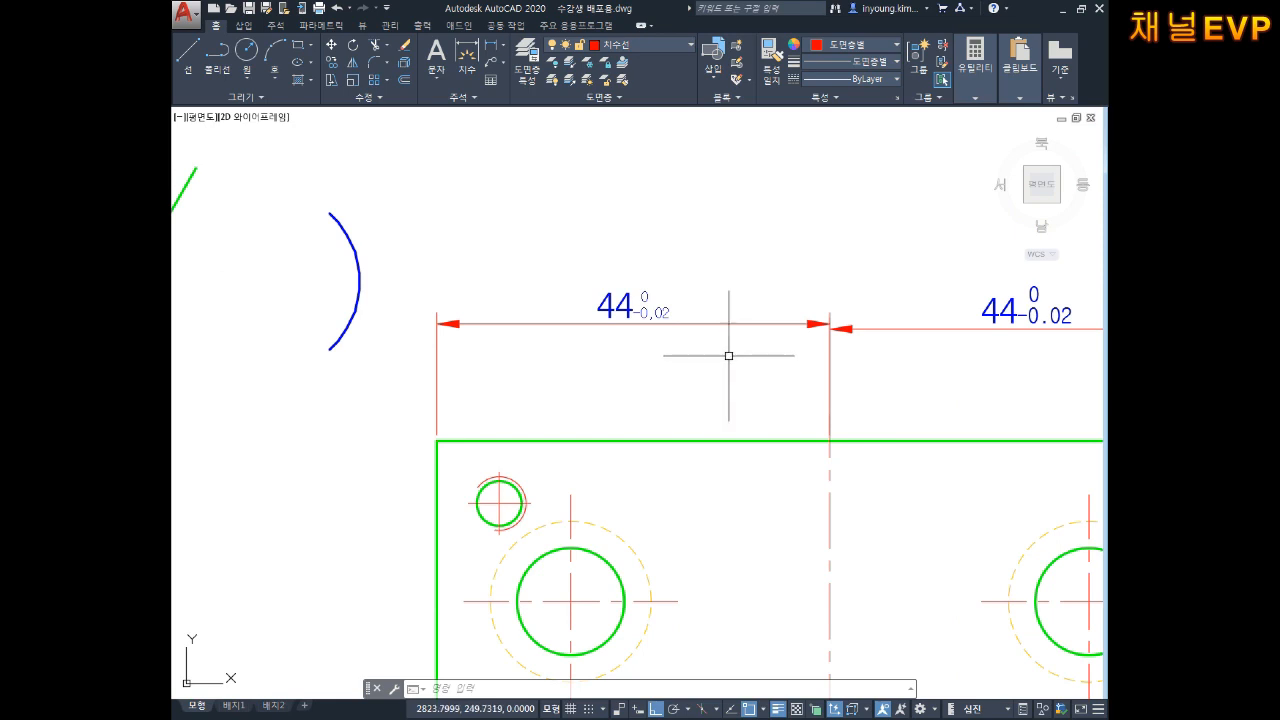
{"action": "scroll", "coordinate": [632, 315], "scroll_direction": "up", "scroll_amount": 5}
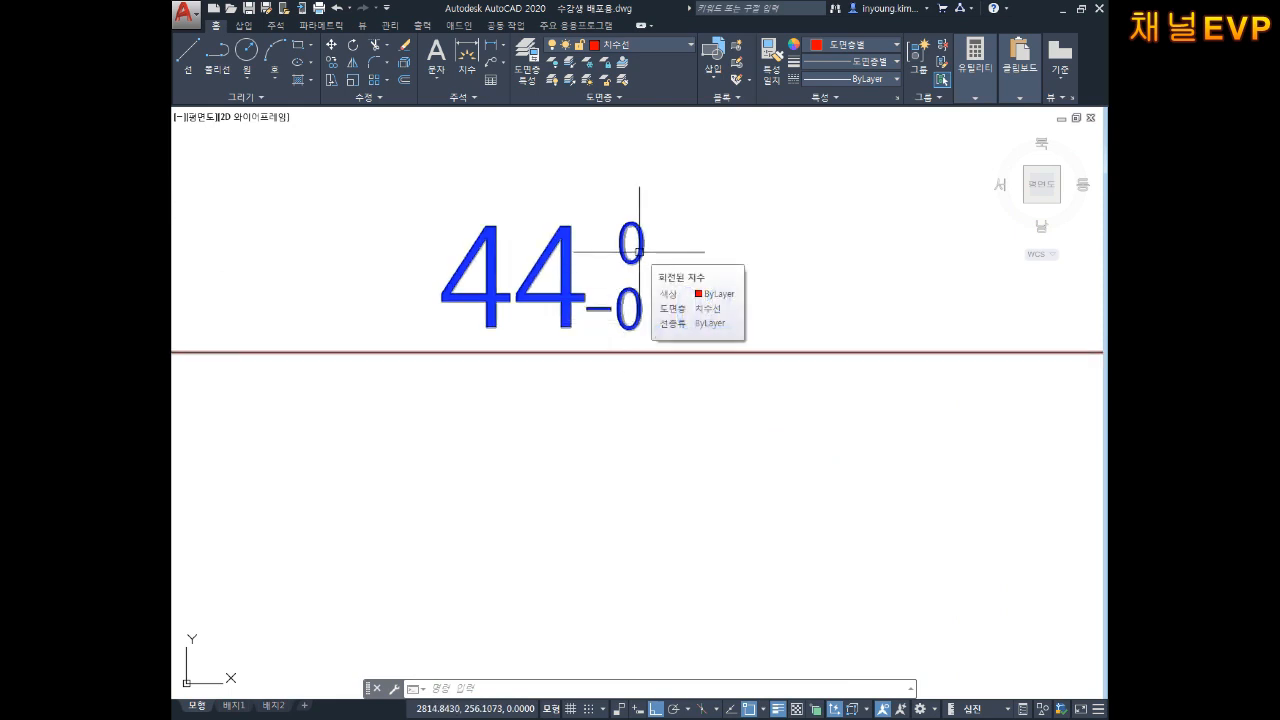
{"action": "key", "text": "Escape"}
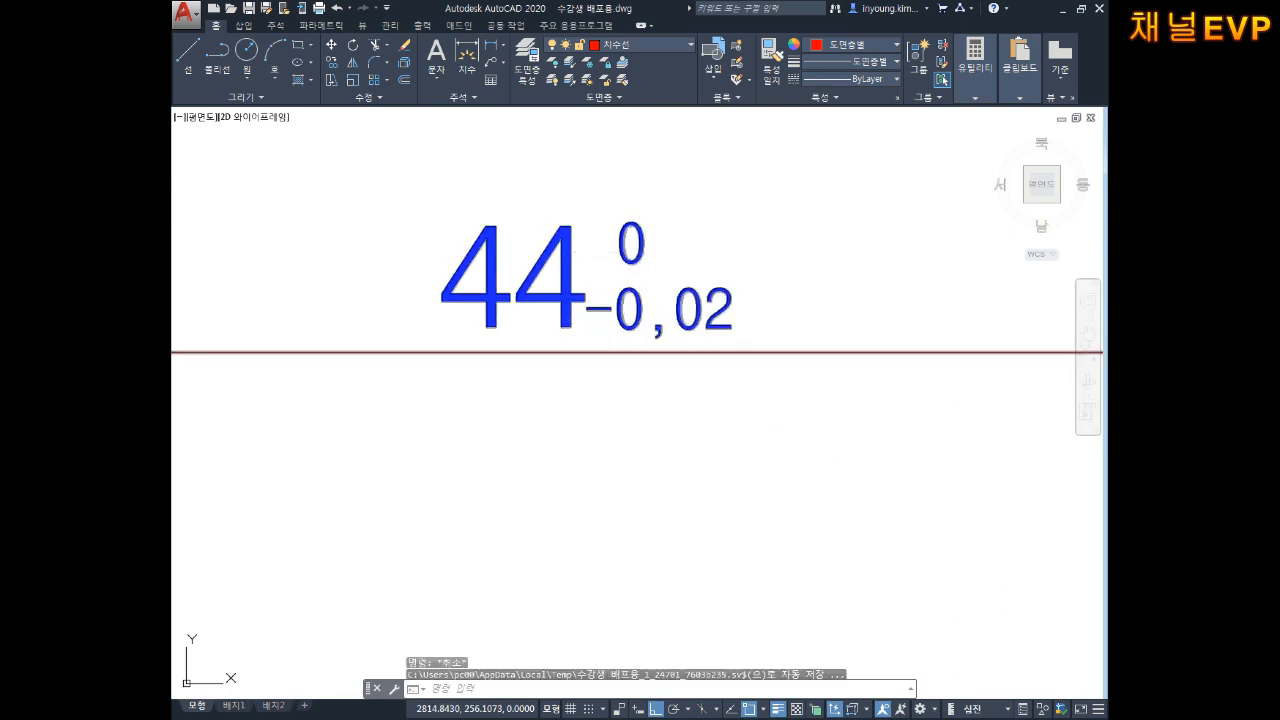
{"action": "type", "text": "d"}
{"action": "key", "text": "Return"}
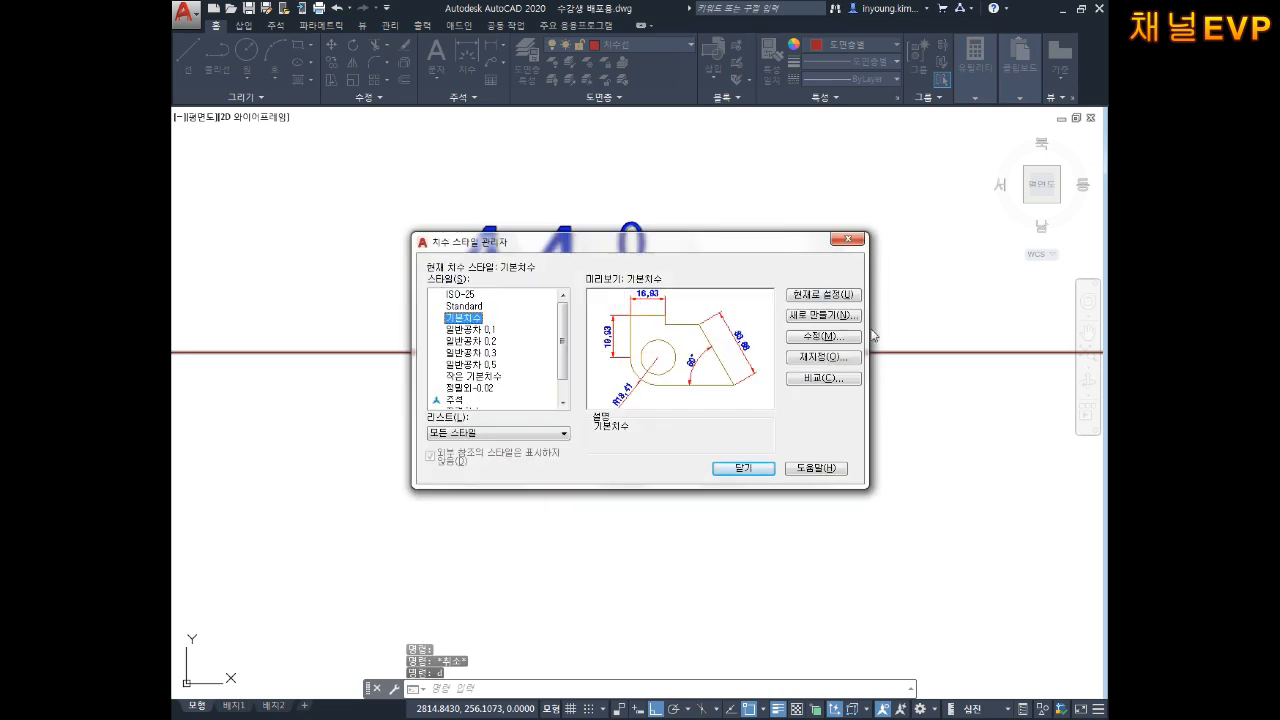
{"action": "left_click", "coordinate": [472, 388]}
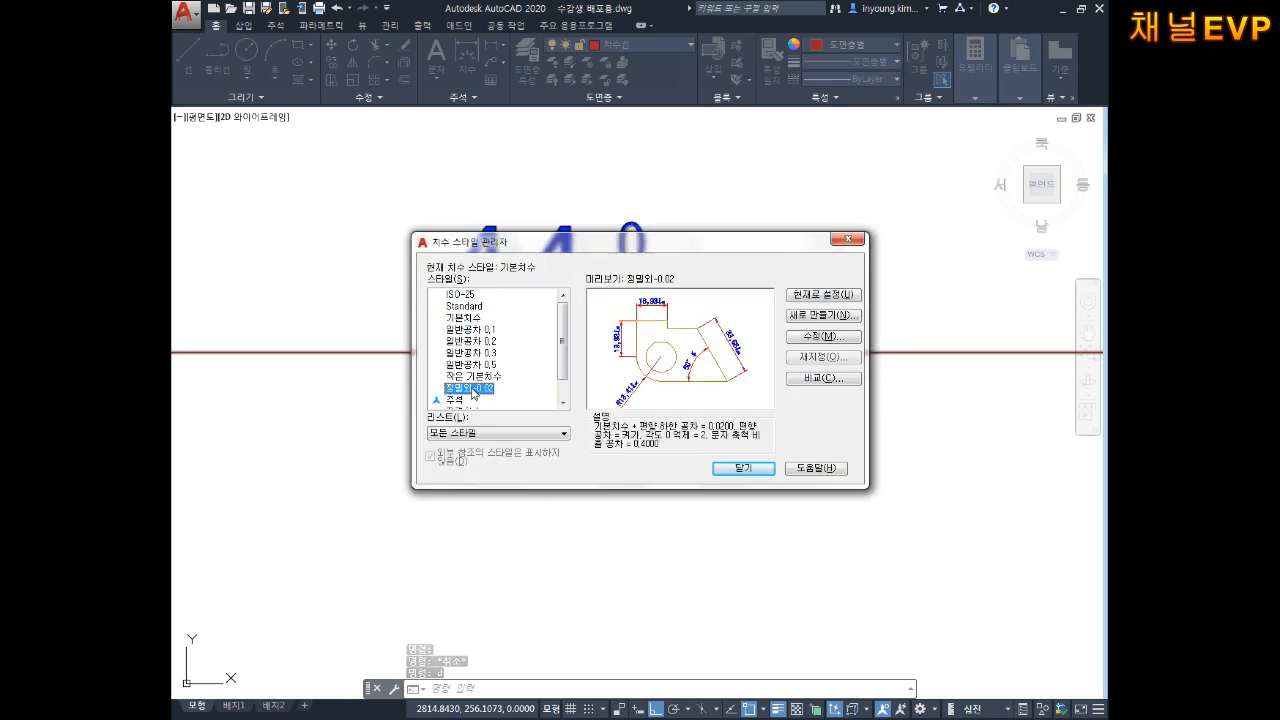
{"action": "left_click", "coordinate": [822, 336]}
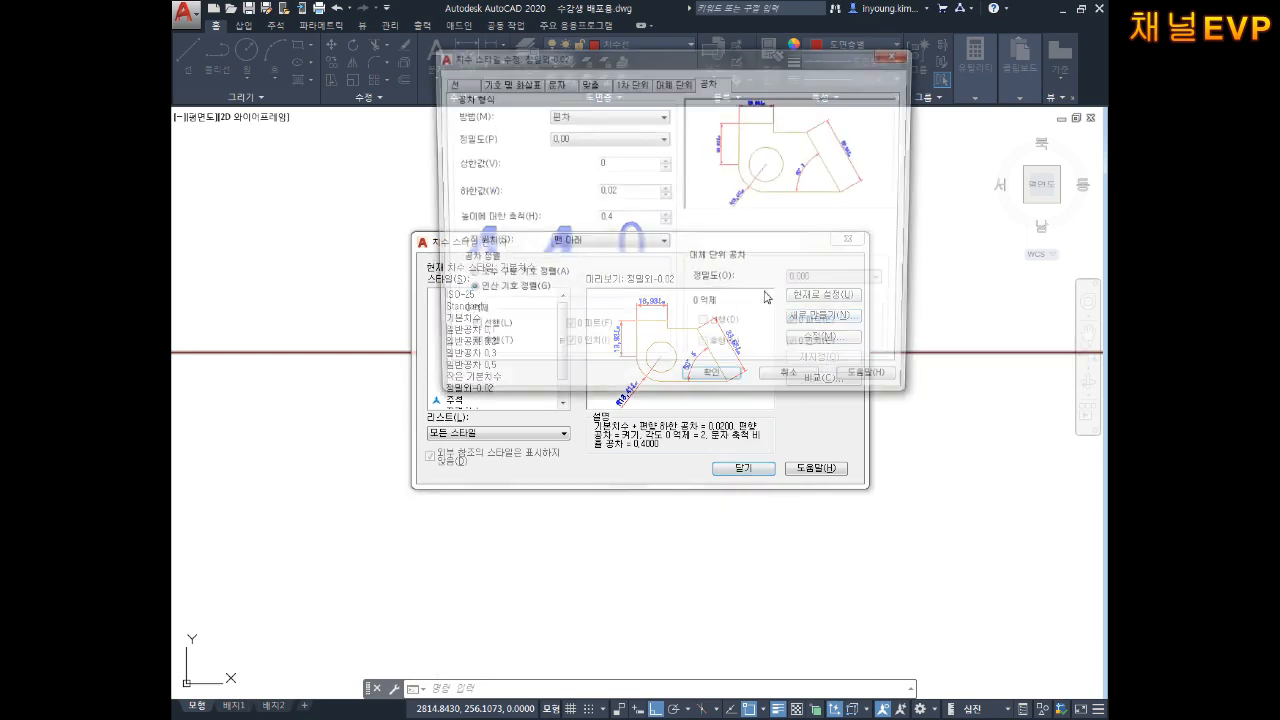
{"action": "double_click", "coordinate": [632, 218]}
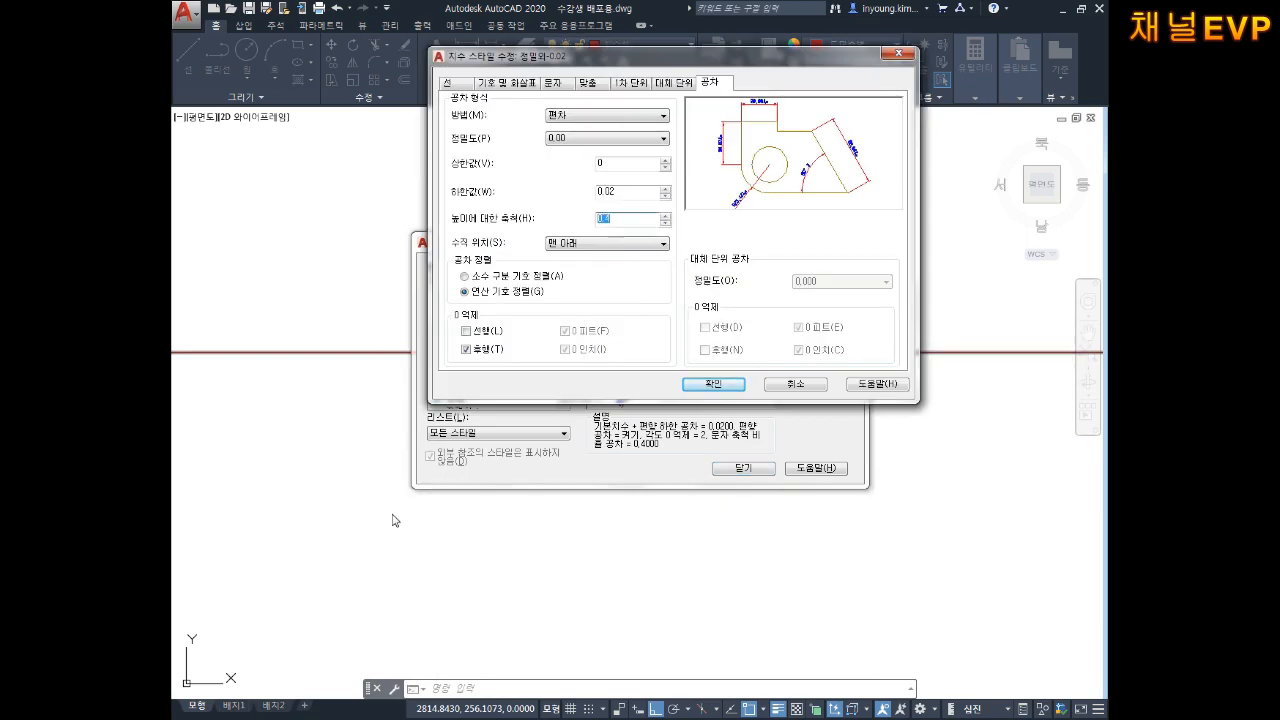
{"action": "type", "text": "0.6"}
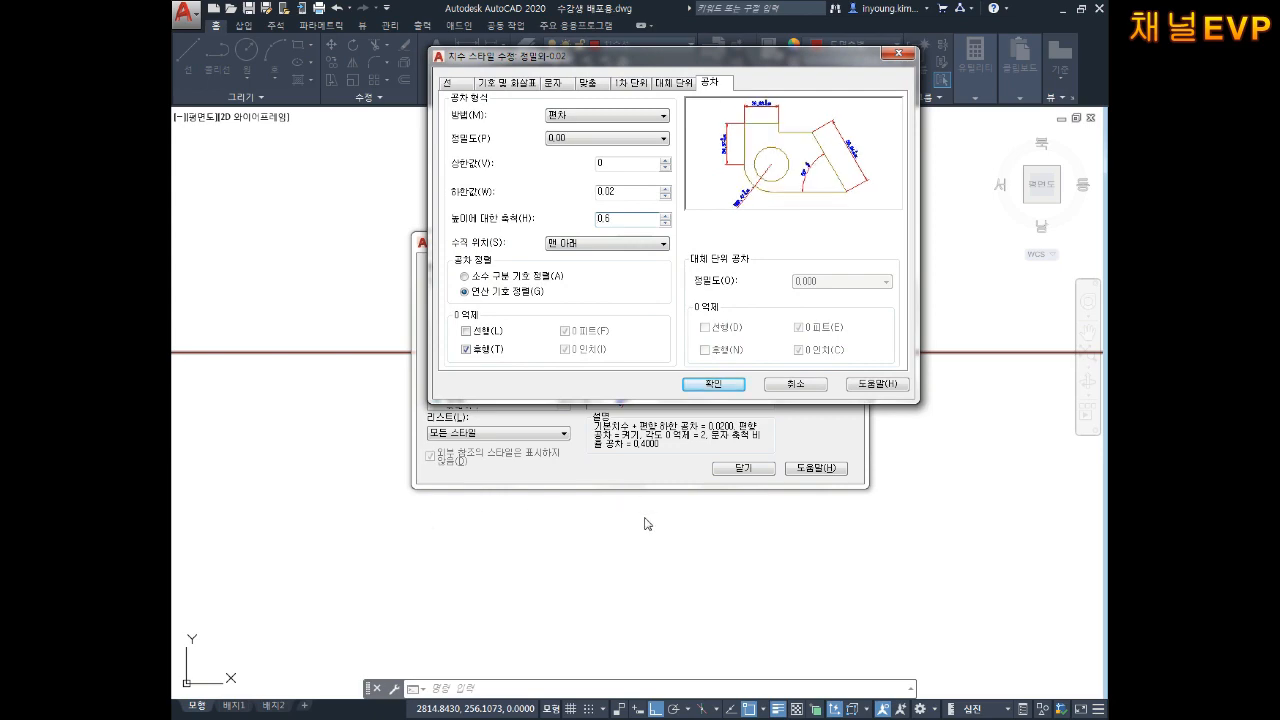
{"action": "left_click", "coordinate": [738, 386]}
{"action": "left_click", "coordinate": [742, 468]}
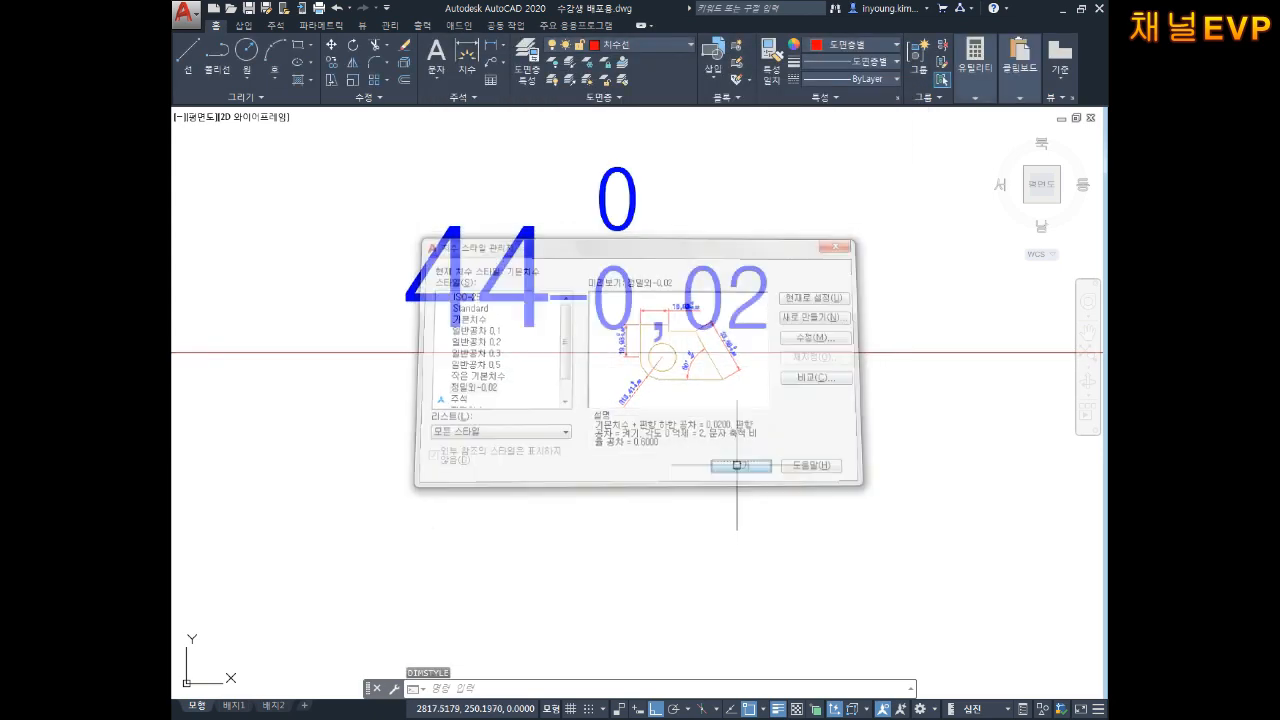
Create a new dimension style named 정밀외-0.03 based on 정밀외-0.02.
{"action": "scroll", "coordinate": [709, 386], "scroll_direction": "down", "scroll_amount": 3}
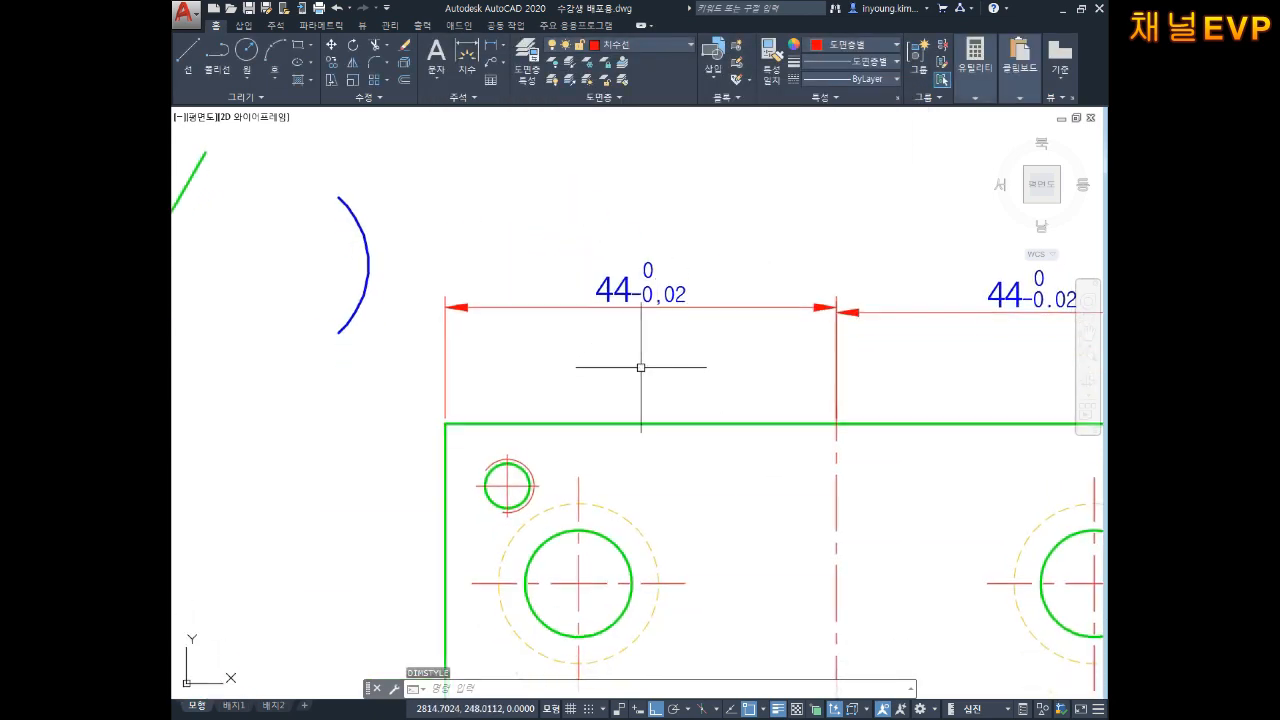
{"action": "scroll", "coordinate": [671, 323], "scroll_direction": "up", "scroll_amount": 2}
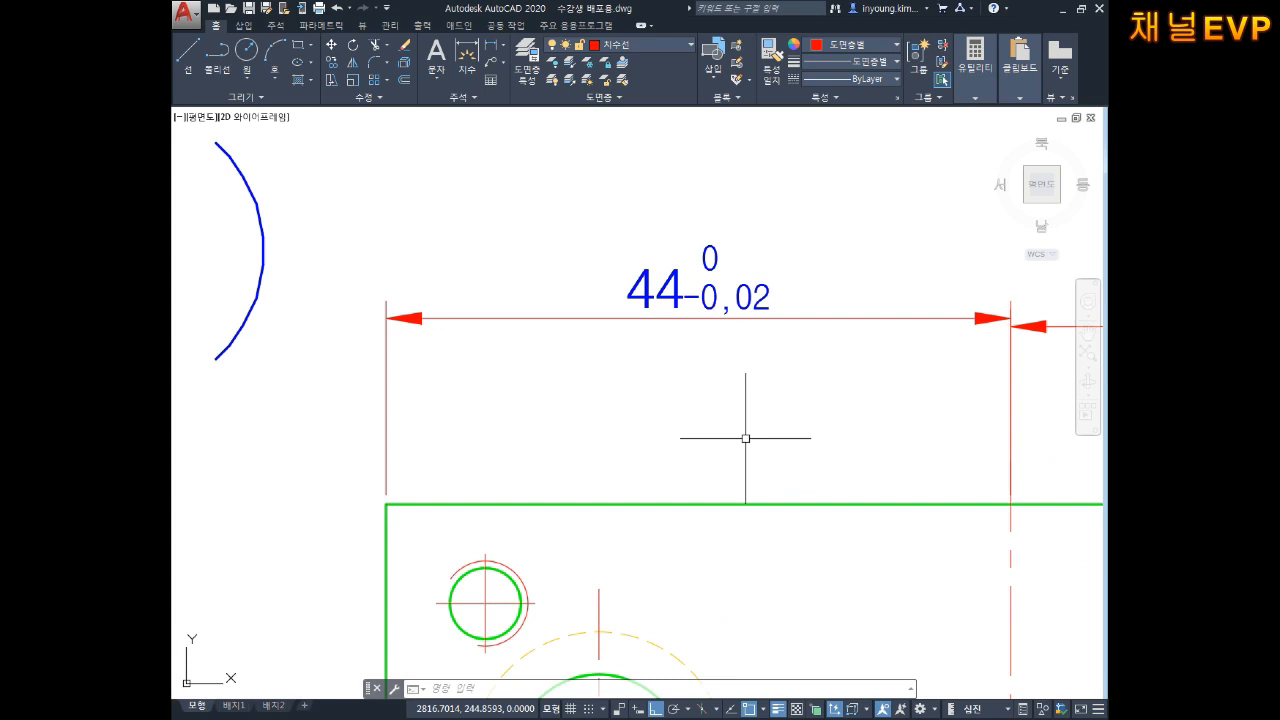
{"action": "type", "text": "d"}
{"action": "key", "text": "Return"}
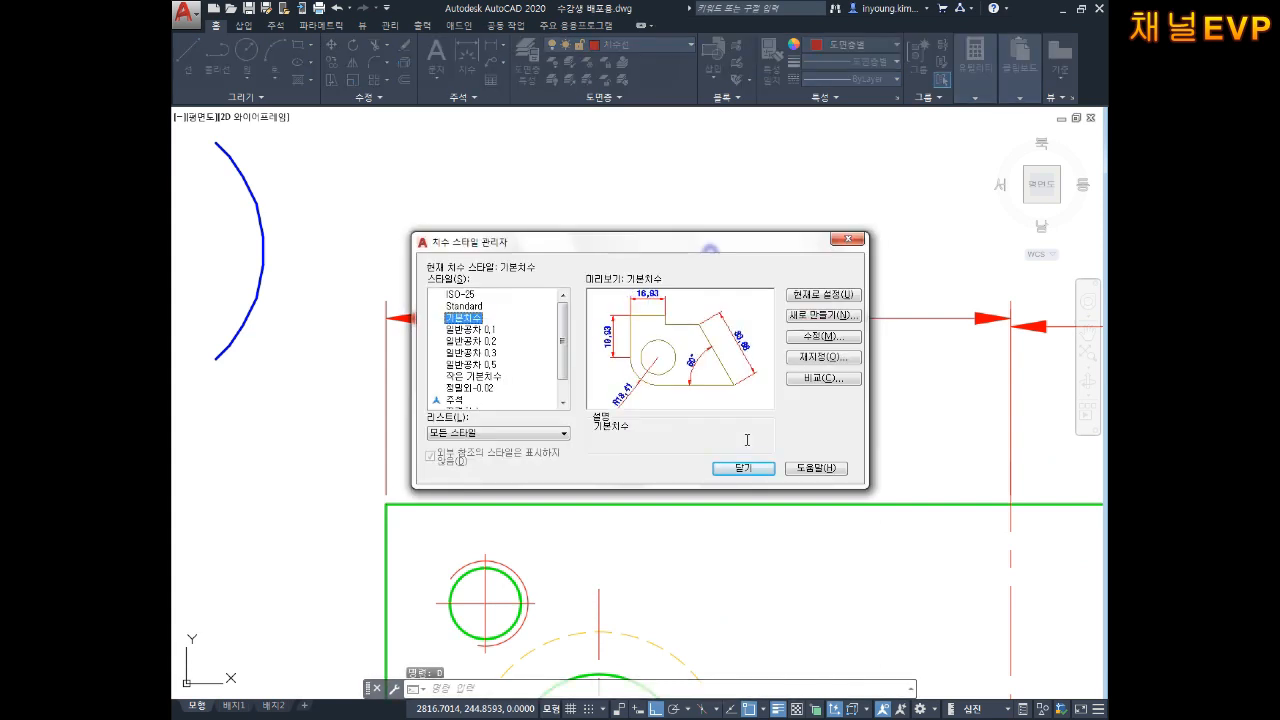
{"action": "left_click", "coordinate": [485, 388]}
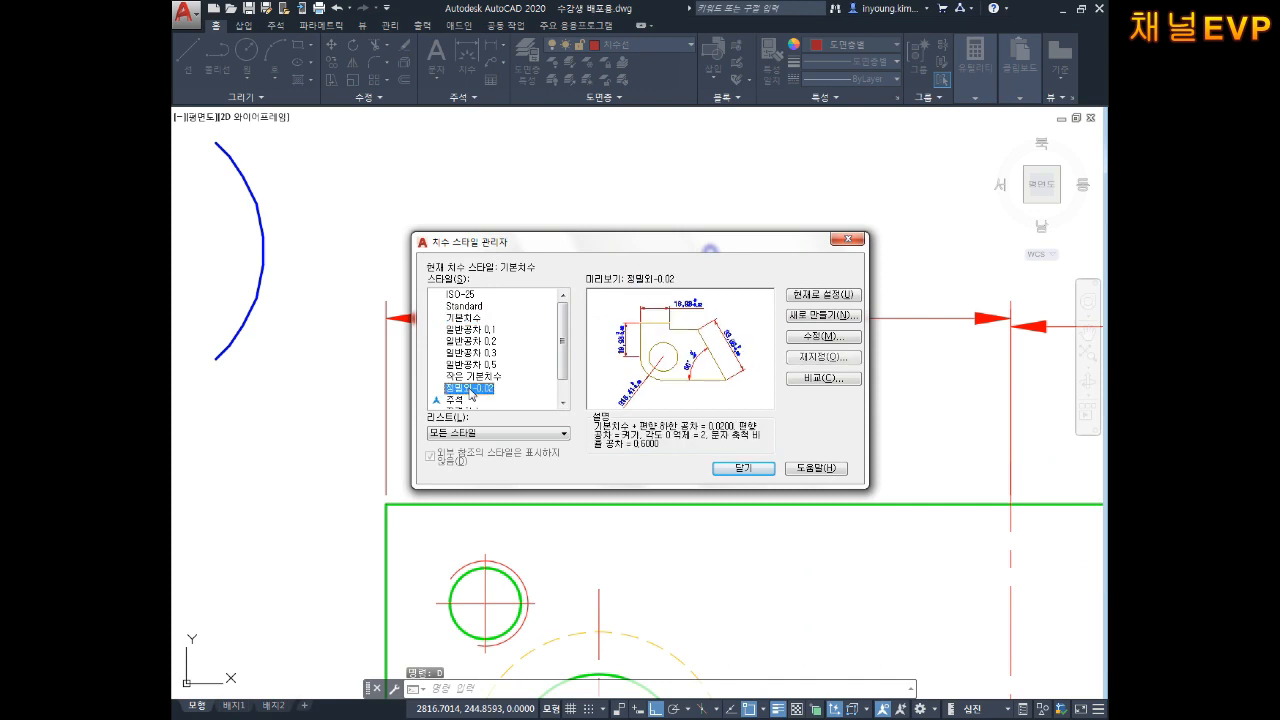
{"action": "left_click", "coordinate": [818, 316]}
{"action": "type", "text": "ㅈ"}
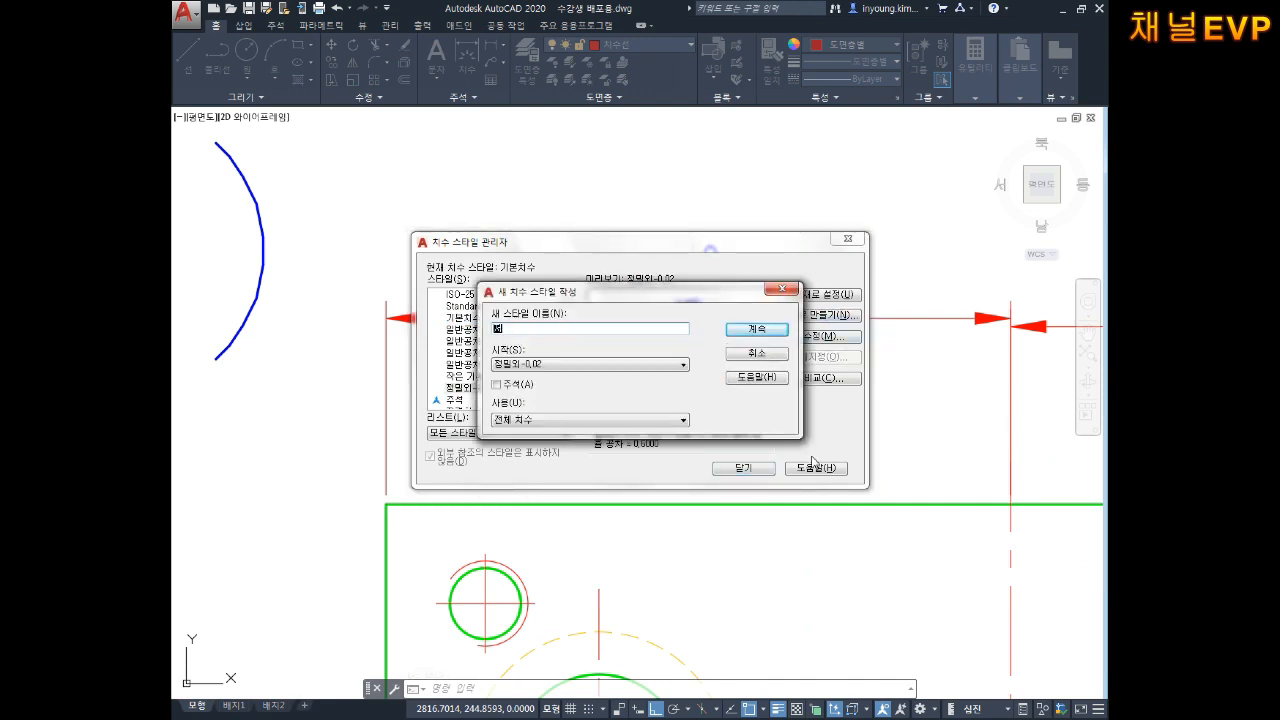
{"action": "type", "text": "밀외-0.03"}
{"action": "left_click", "coordinate": [757, 329]}
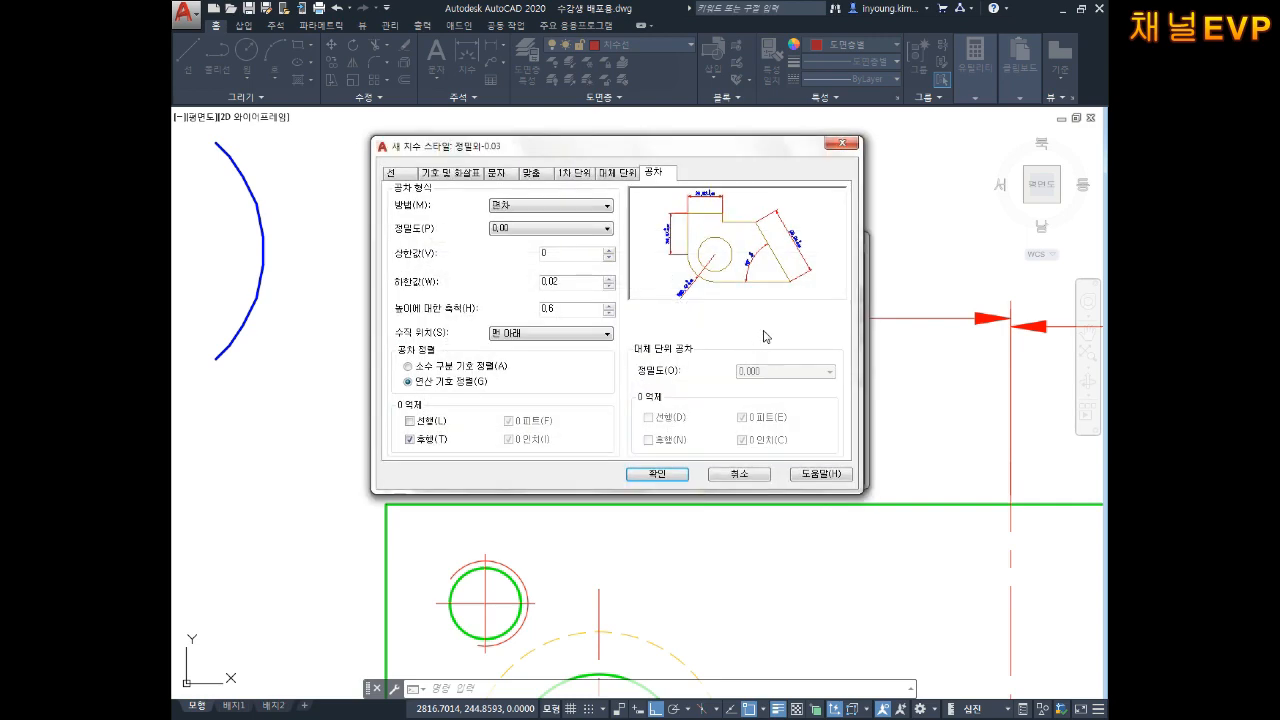
Set the lower tolerance value of the 정밀외-0.03 dimension style to 0.03 and accept it.
{"action": "double_click", "coordinate": [578, 281]}
{"action": "type", "text": "0.0"}
{"action": "left_click", "coordinate": [657, 474]}
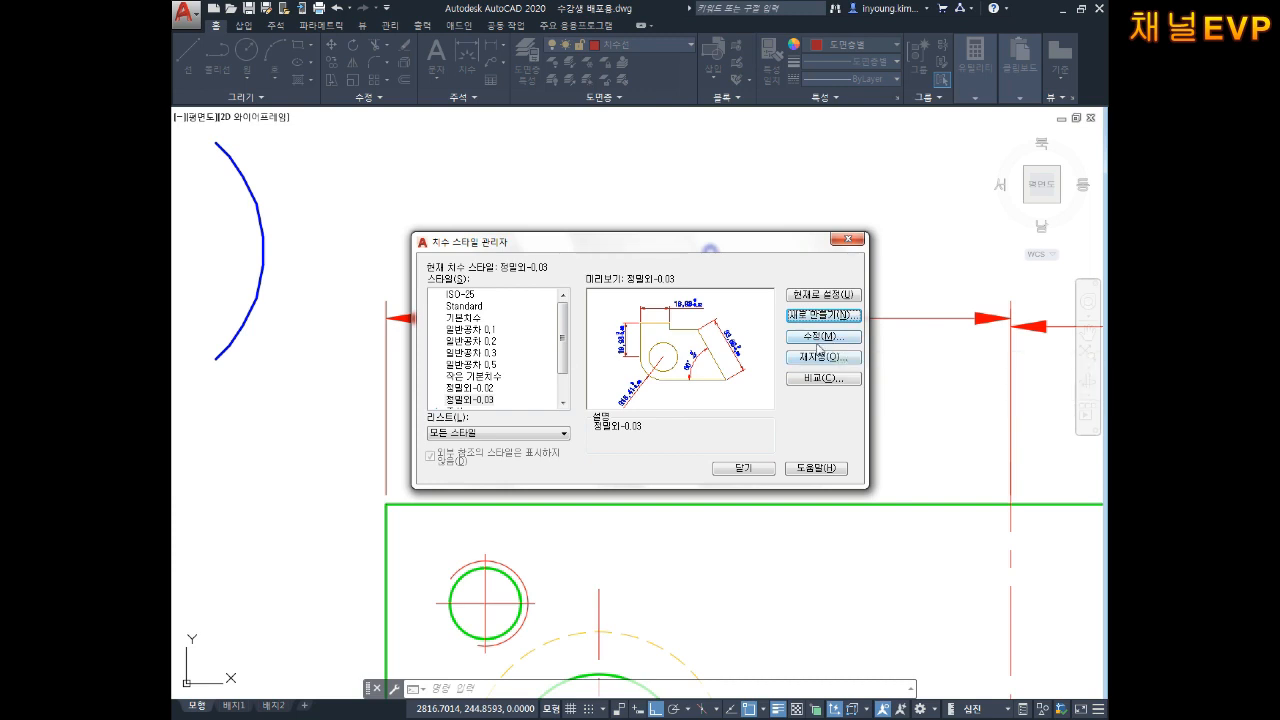
Create a dimension style named 정밀외-0.04 based on 정밀외-0.03 with a lower tolerance value of 0.04.
{"action": "left_click", "coordinate": [488, 354]}
{"action": "scroll", "coordinate": [506, 368], "scroll_direction": "down", "scroll_amount": 1}
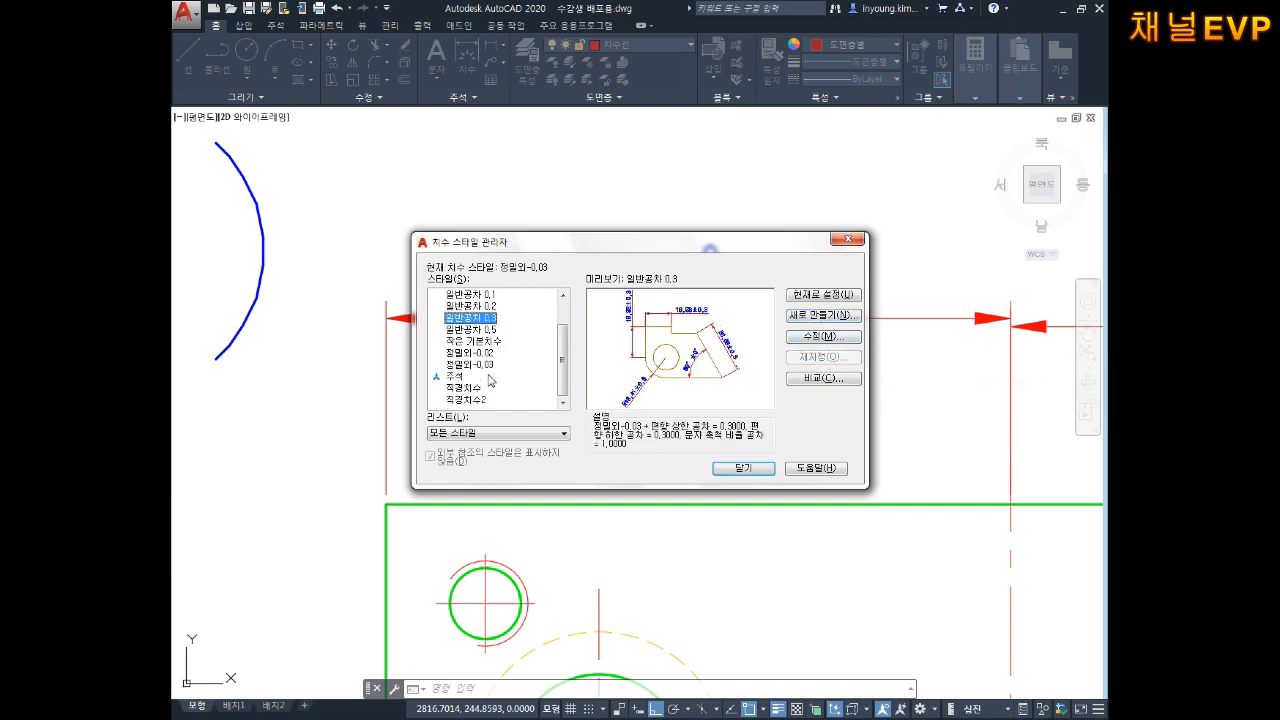
{"action": "left_click", "coordinate": [483, 367]}
{"action": "left_click", "coordinate": [822, 315]}
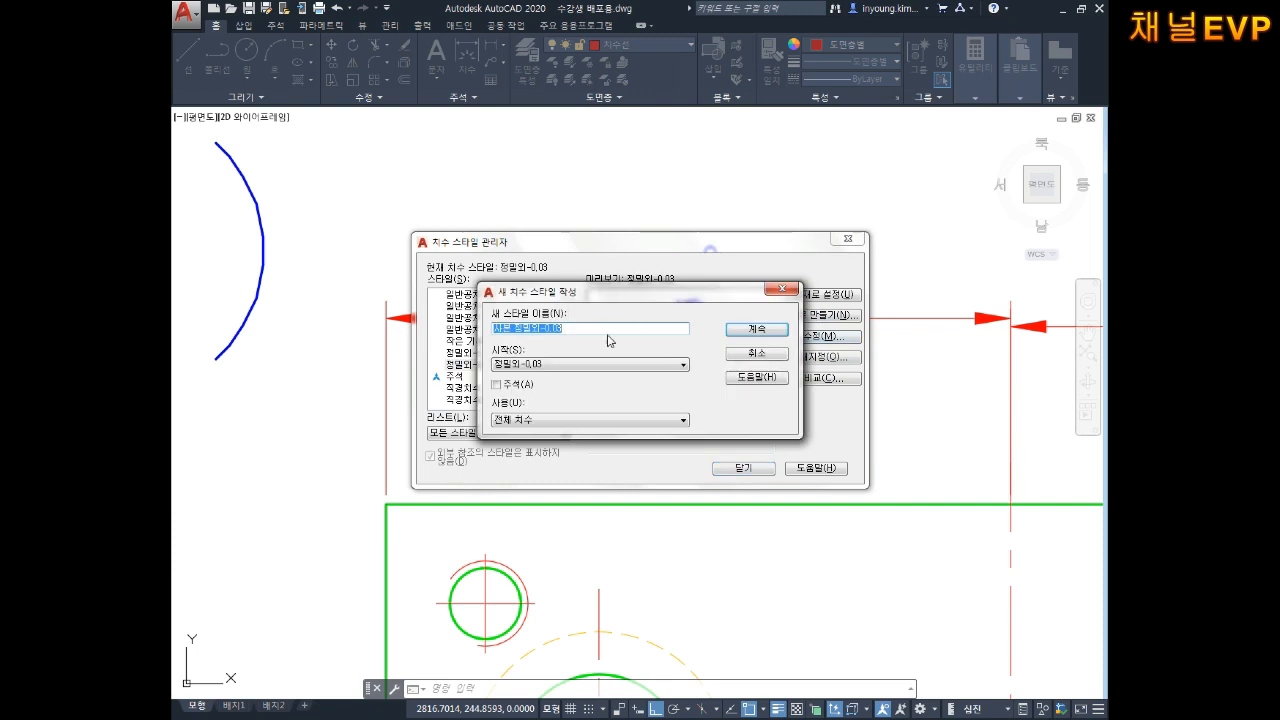
{"action": "key", "text": "End"}
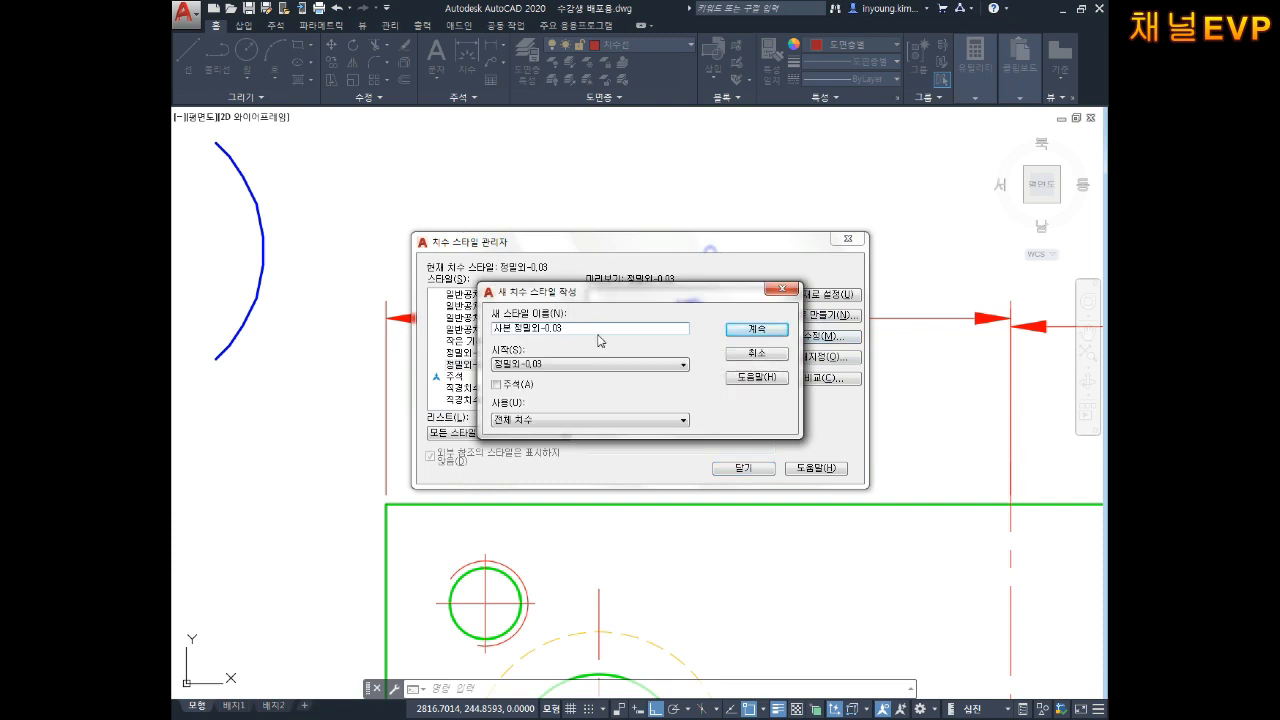
{"action": "key", "text": "BackSpace"}
{"action": "key", "text": "BackSpace"}
{"action": "key", "text": "BackSpace"}
{"action": "key", "text": "BackSpace"}
{"action": "type", "text": "₩4"}
{"action": "left_click", "coordinate": [746, 333]}
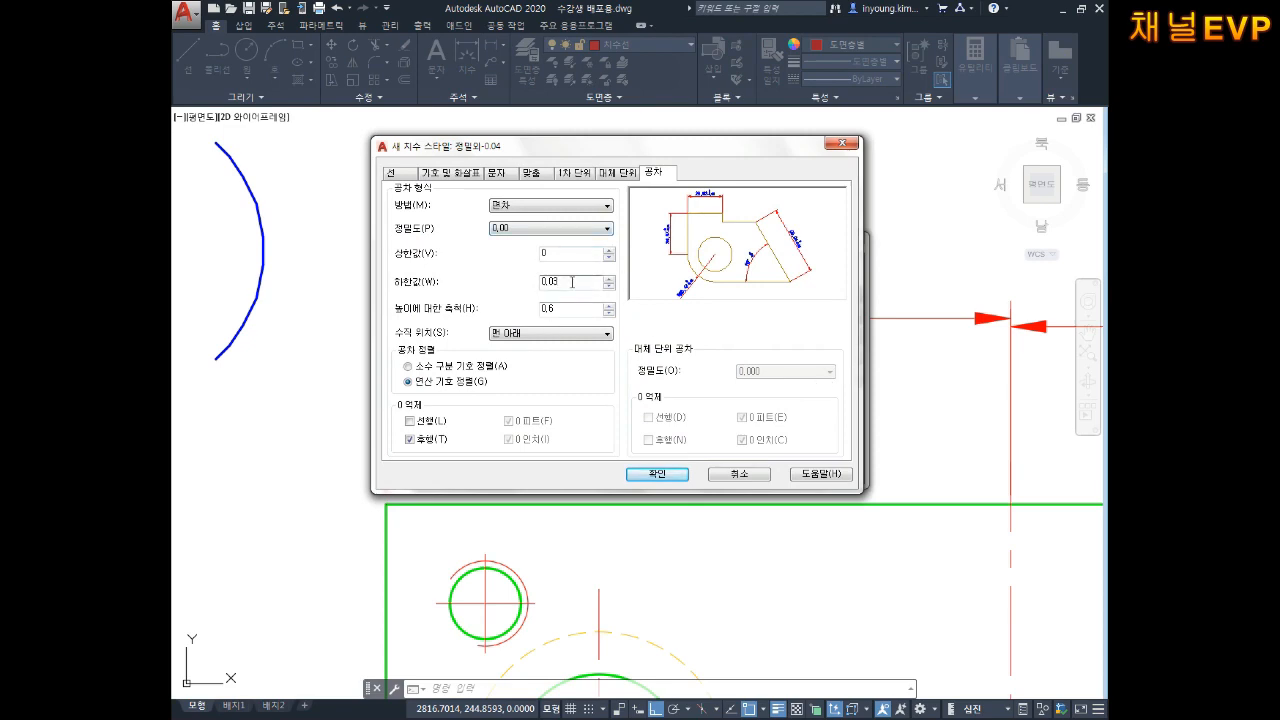
{"action": "type", "text": "4"}
{"action": "left_click", "coordinate": [660, 474]}
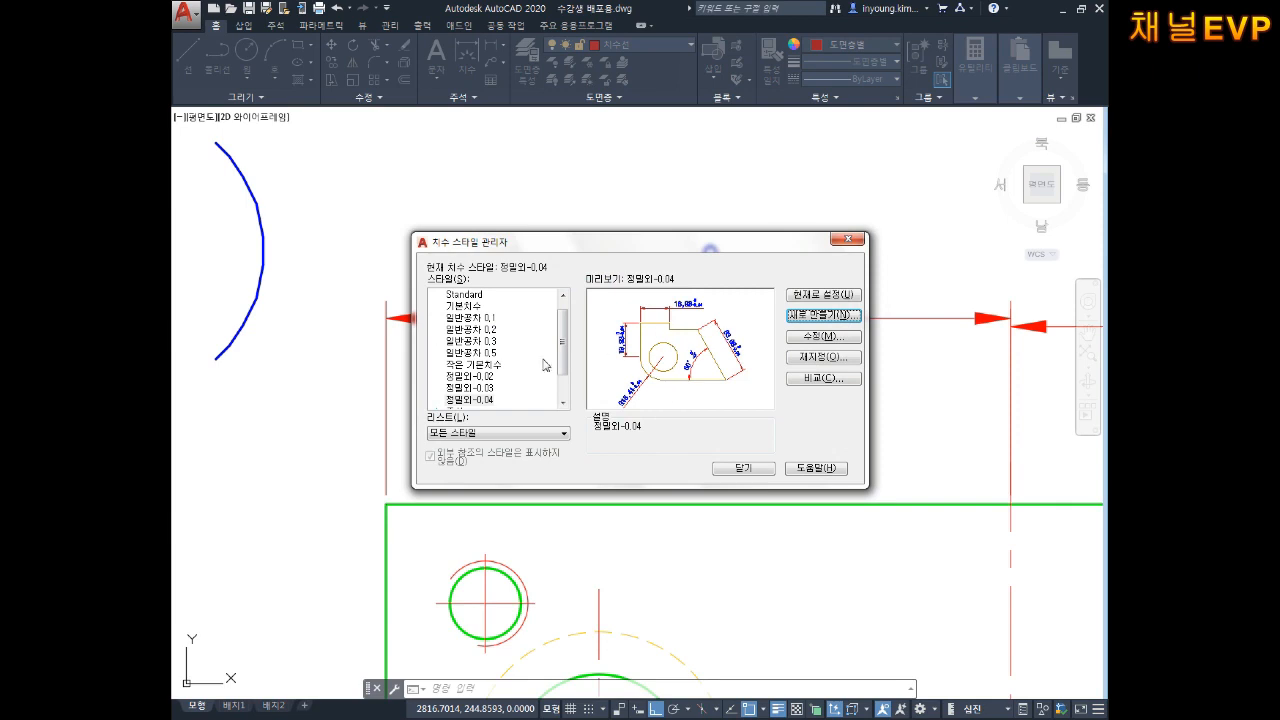
Create a dimension style named 정밀외-0.05 based on 정밀외-0.04 and accept its tolerance settings.
{"action": "scroll", "coordinate": [547, 365], "scroll_direction": "down", "scroll_amount": 1}
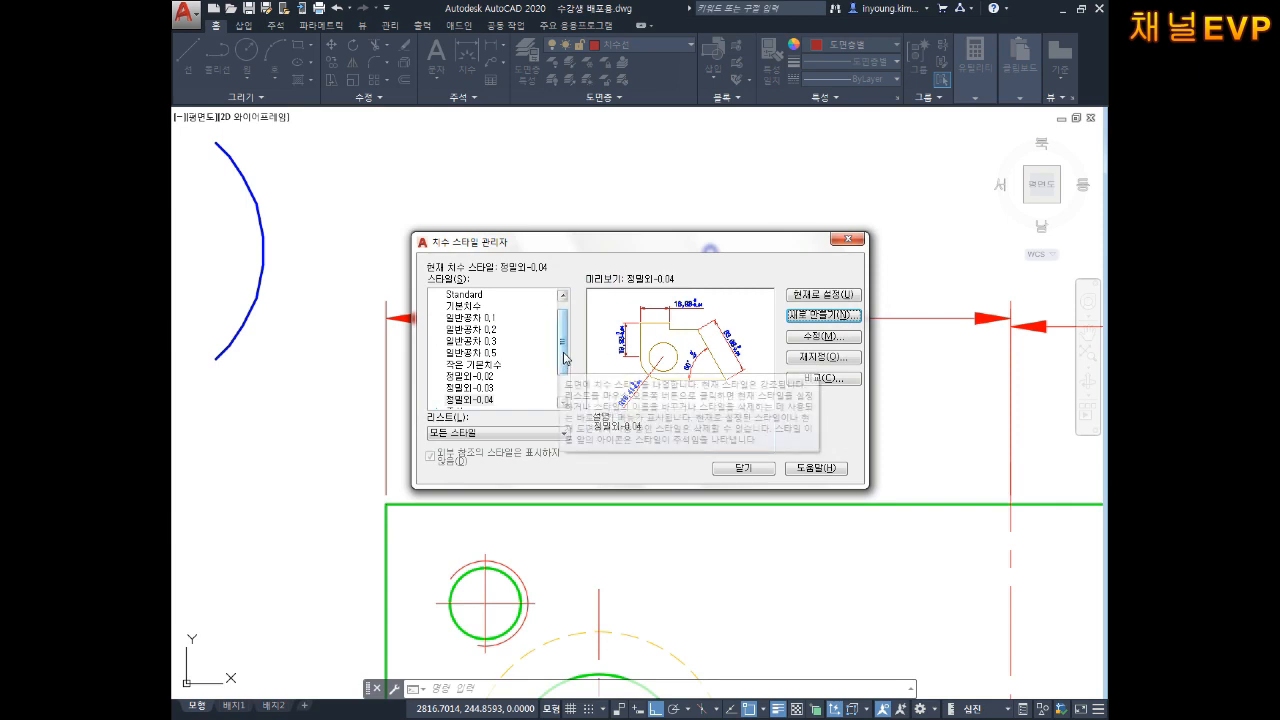
{"action": "left_click", "coordinate": [822, 316]}
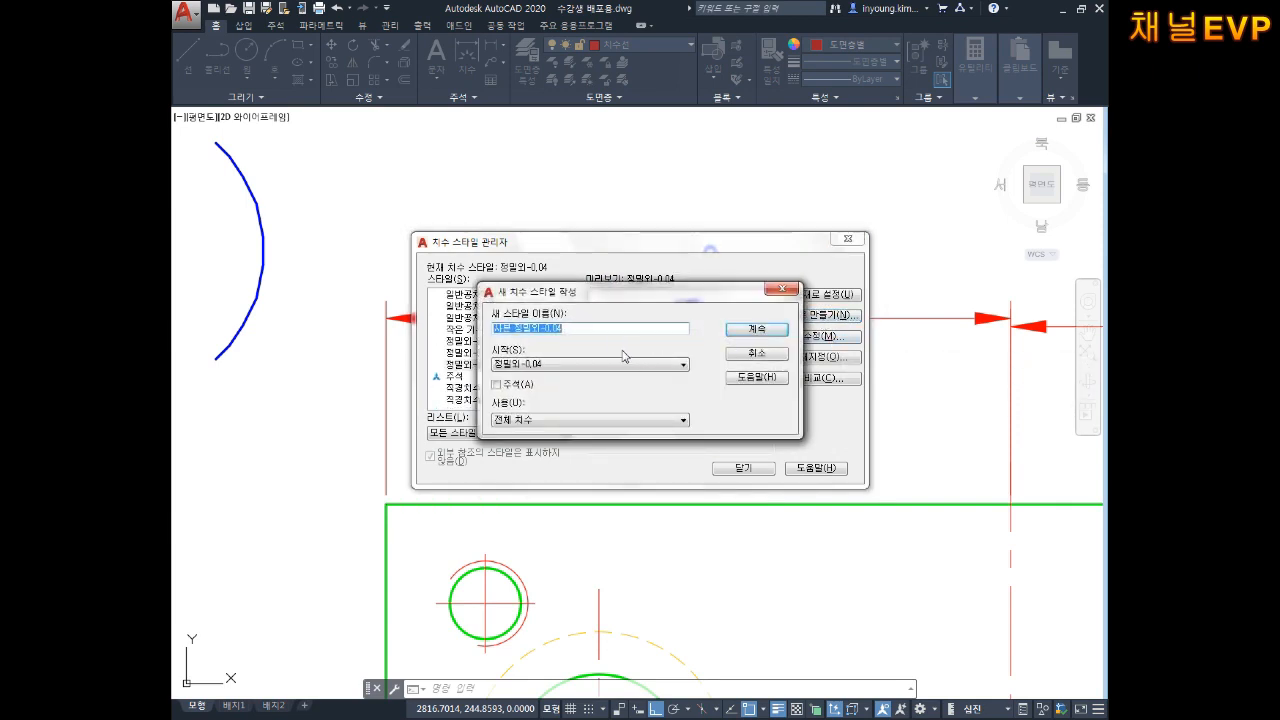
{"action": "left_click", "coordinate": [604, 328]}
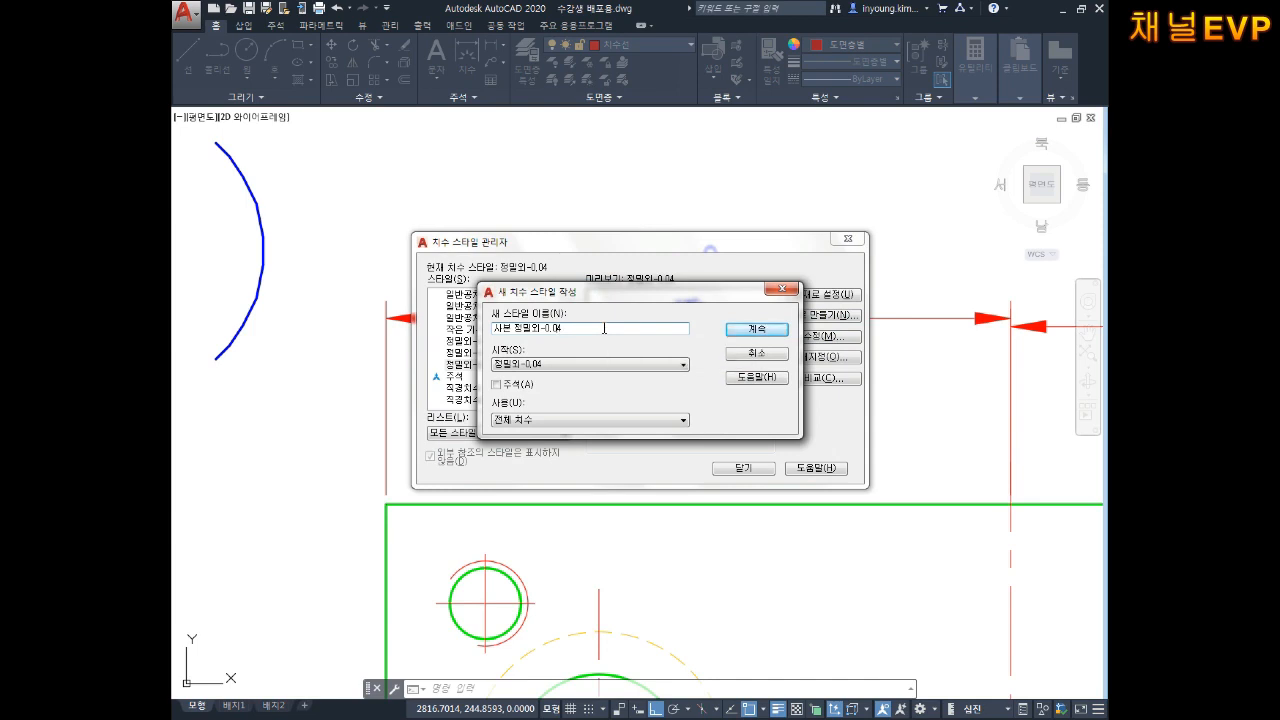
{"action": "key", "text": "BackSpace"}
{"action": "key", "text": "BackSpace"}
{"action": "key", "text": "BackSpace"}
{"action": "left_click", "coordinate": [757, 329]}
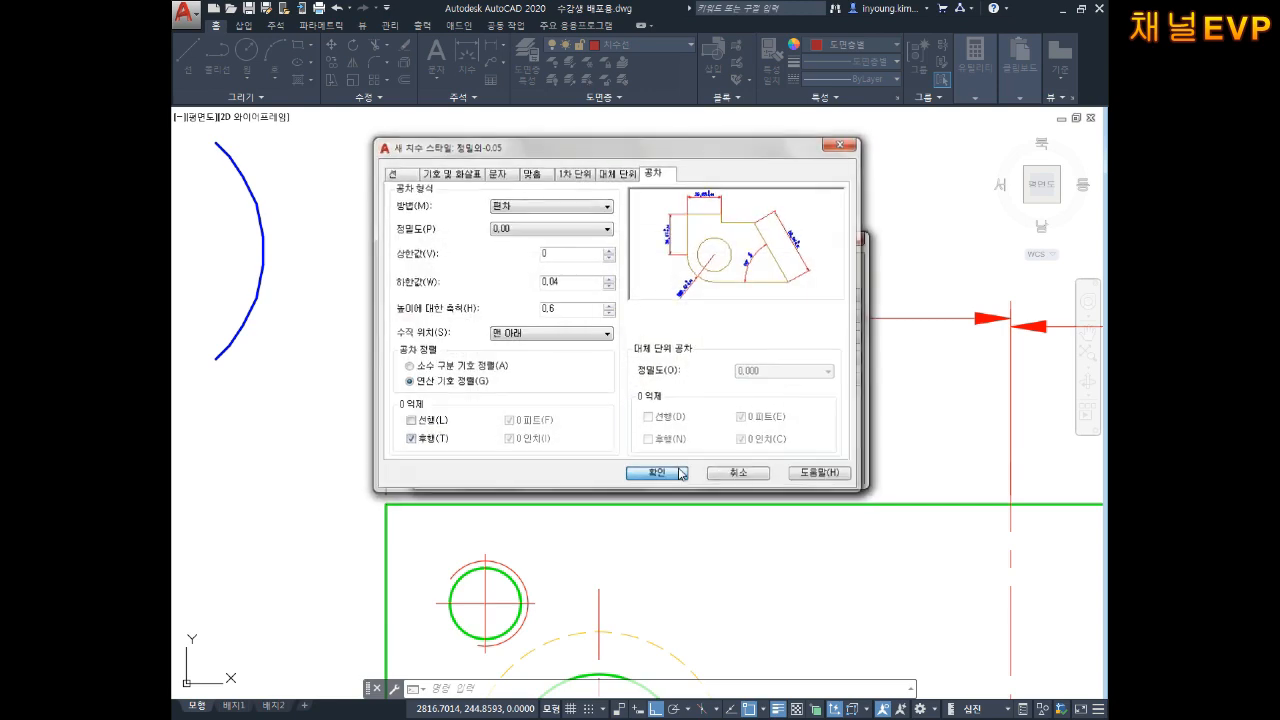
{"action": "left_click", "coordinate": [681, 473]}
Start a new dimension style named 정밀외-0.01 based on 정밀외-0.02.
{"action": "left_click", "coordinate": [470, 365]}
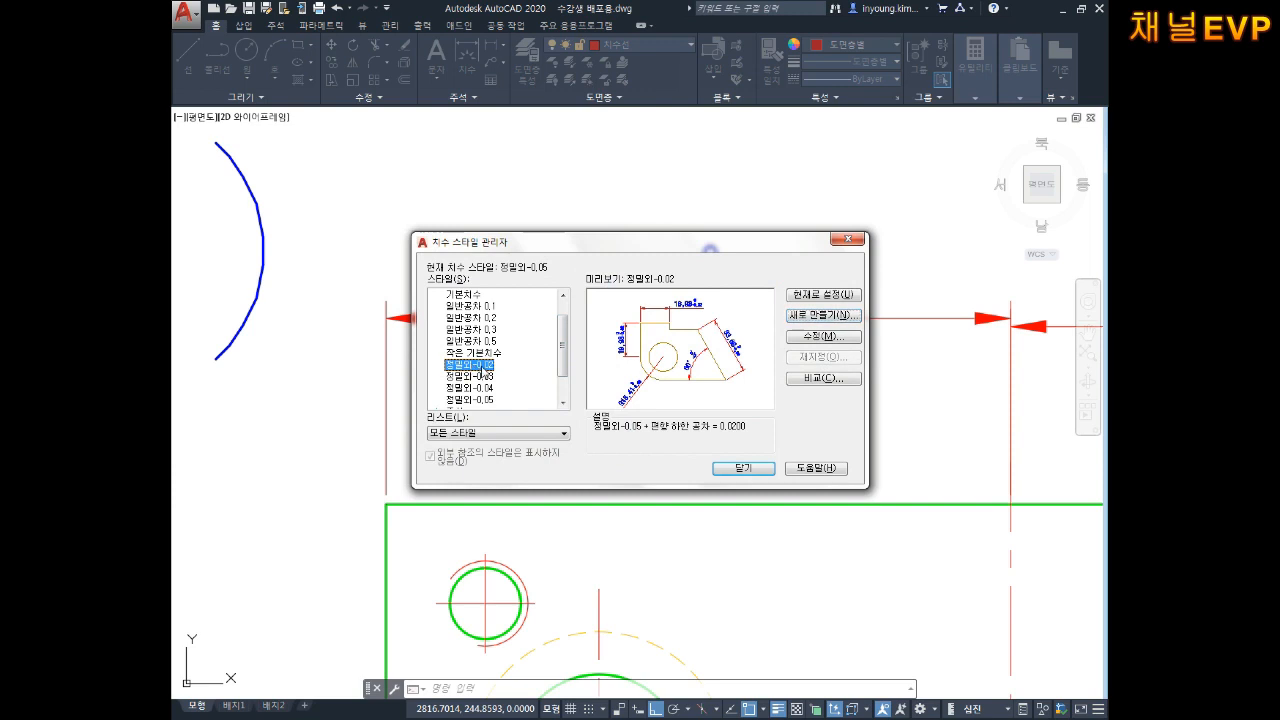
{"action": "left_click", "coordinate": [480, 366]}
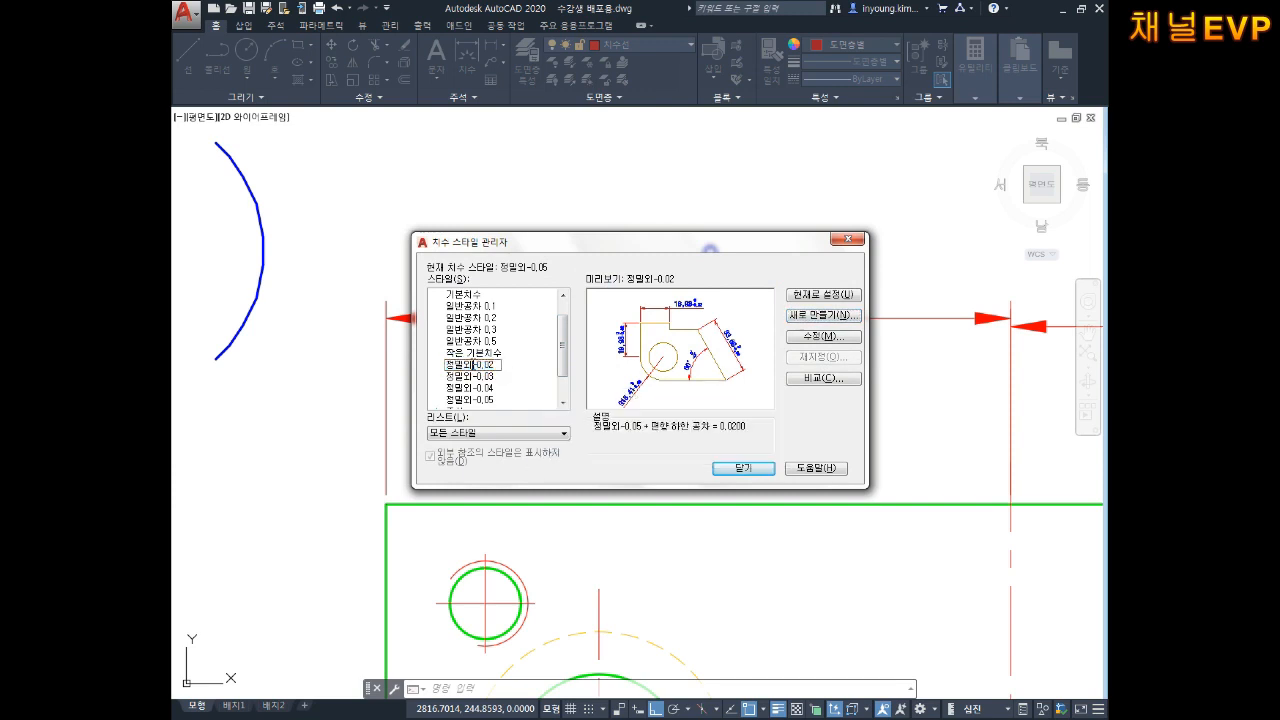
{"action": "left_click", "coordinate": [490, 388]}
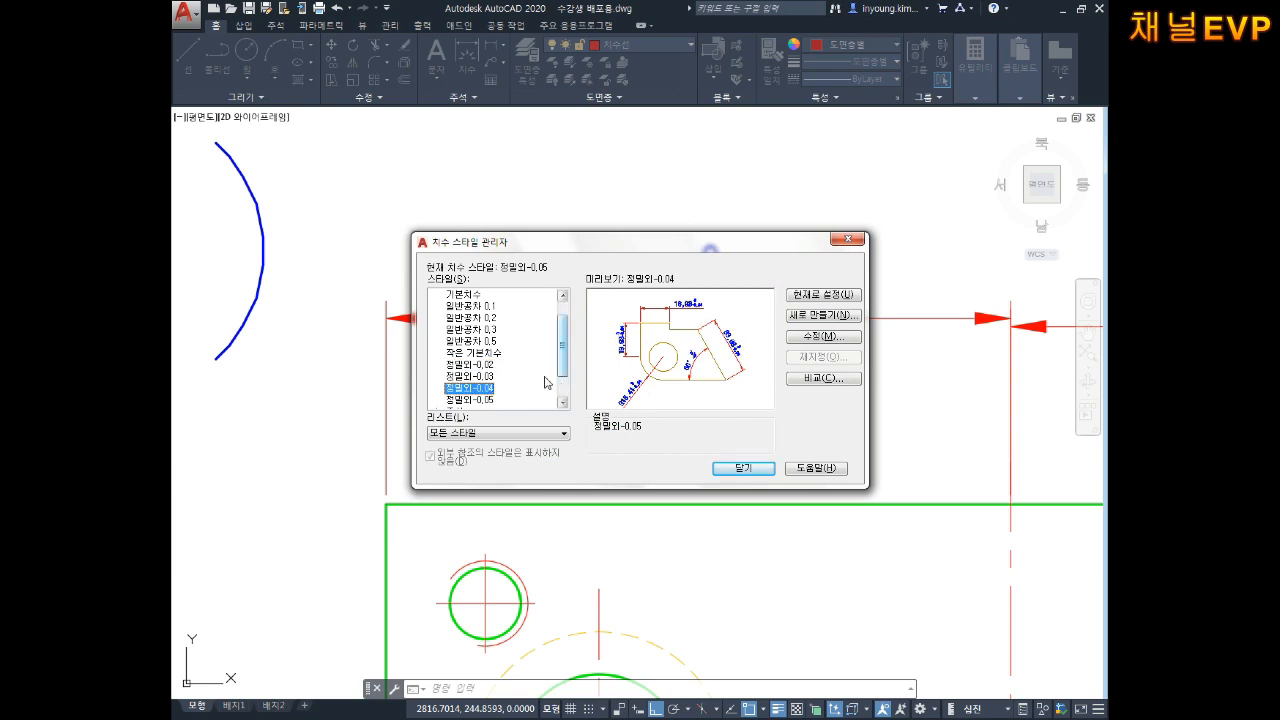
{"action": "left_click", "coordinate": [481, 366]}
{"action": "left_click", "coordinate": [823, 316]}
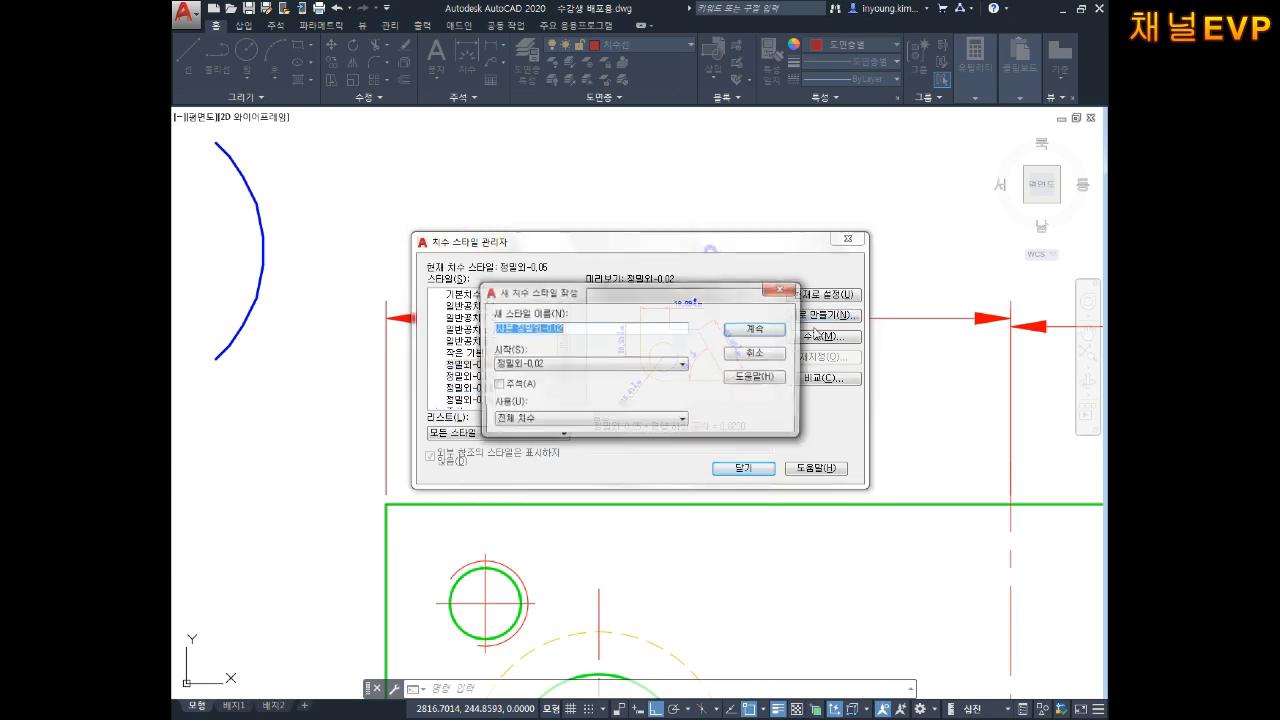
{"action": "left_click", "coordinate": [584, 327]}
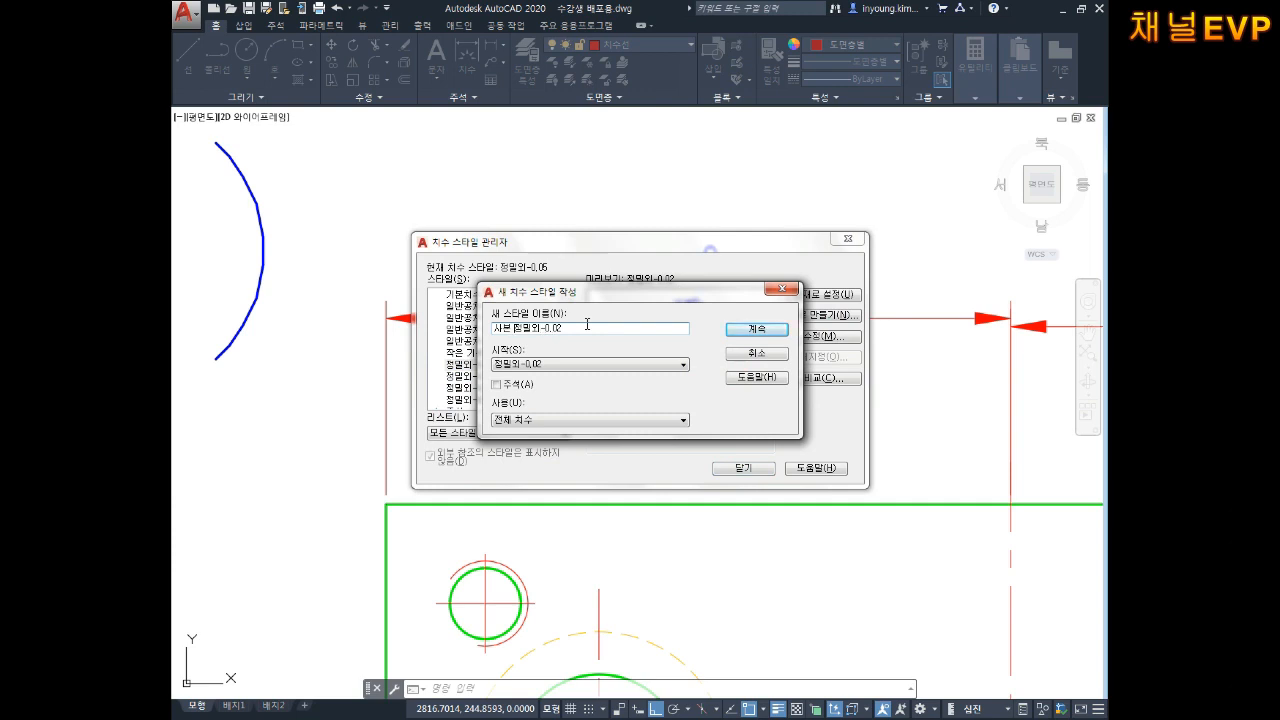
{"action": "key", "text": "BackSpace"}
{"action": "key", "text": "BackSpace"}
{"action": "key", "text": "BackSpace"}
{"action": "left_click", "coordinate": [758, 332]}
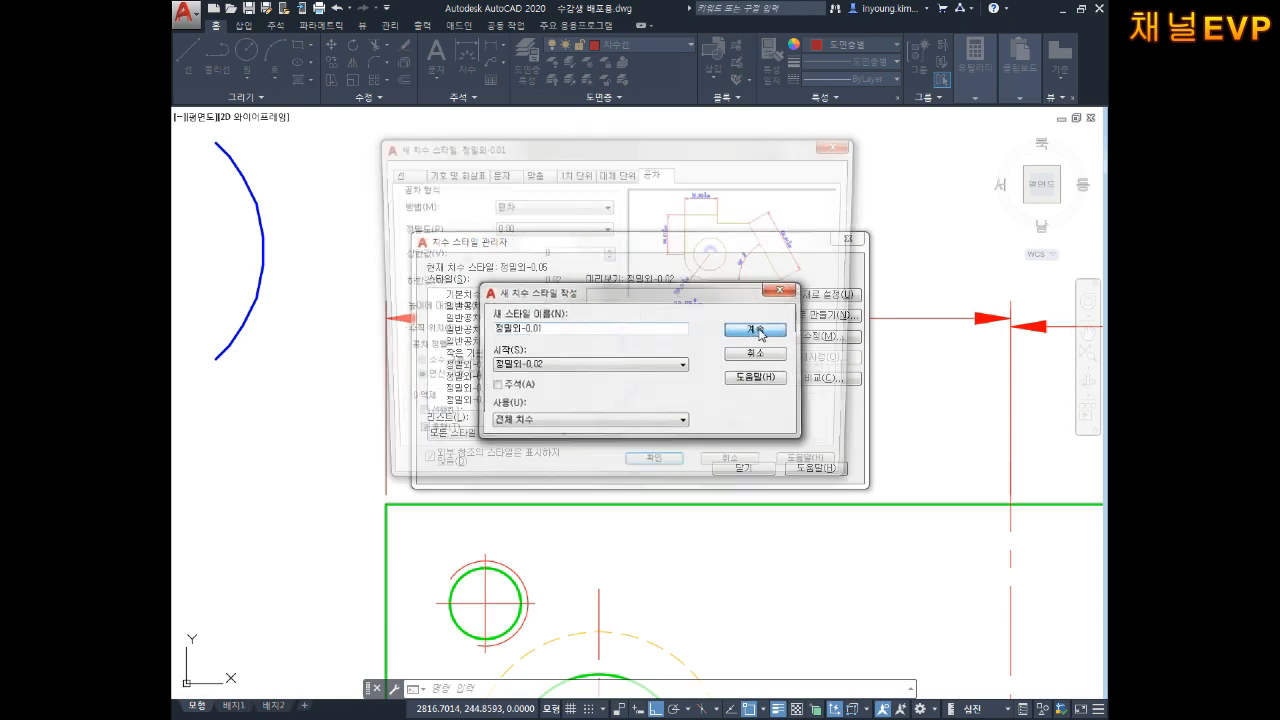
Give the 정밀외-0.01 style a tolerance precision of 0.000 and a lower value of 0.015, and close the Dimension Style Manager.
{"action": "left_click", "coordinate": [533, 229]}
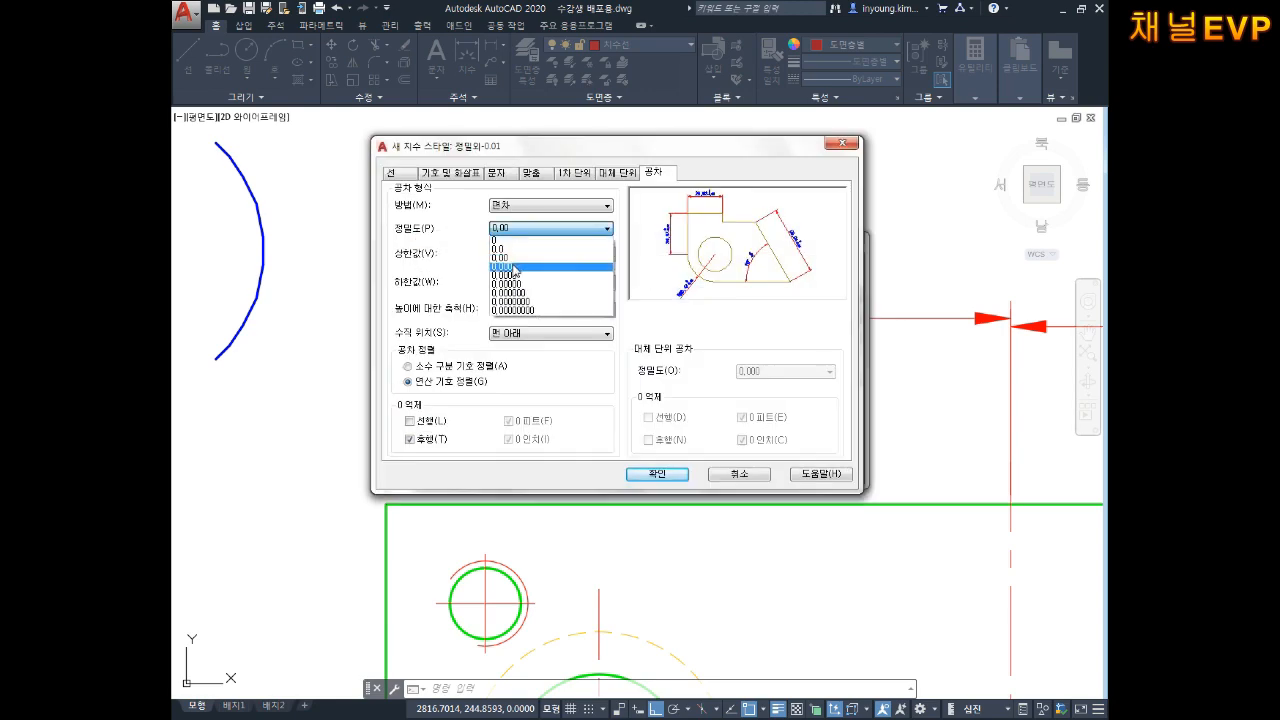
{"action": "left_click", "coordinate": [515, 267]}
{"action": "left_click", "coordinate": [516, 231]}
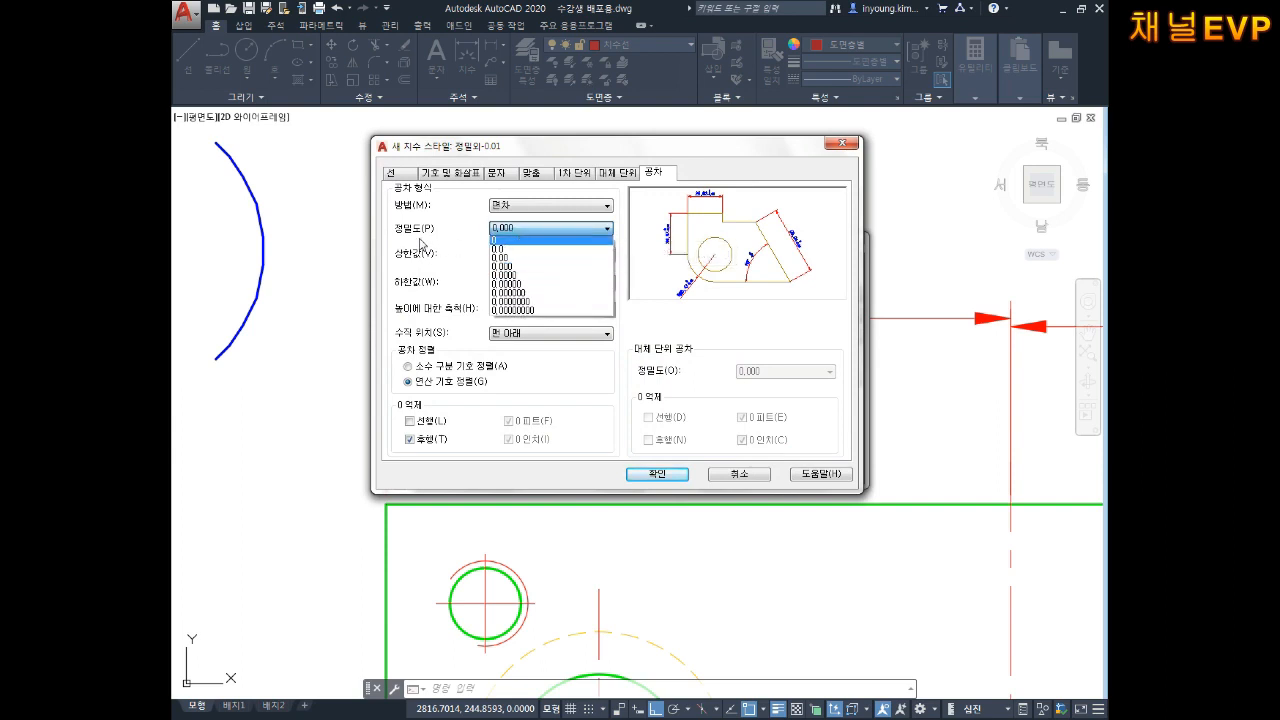
{"action": "left_click", "coordinate": [526, 230]}
{"action": "left_click", "coordinate": [528, 229]}
{"action": "left_click", "coordinate": [515, 267]}
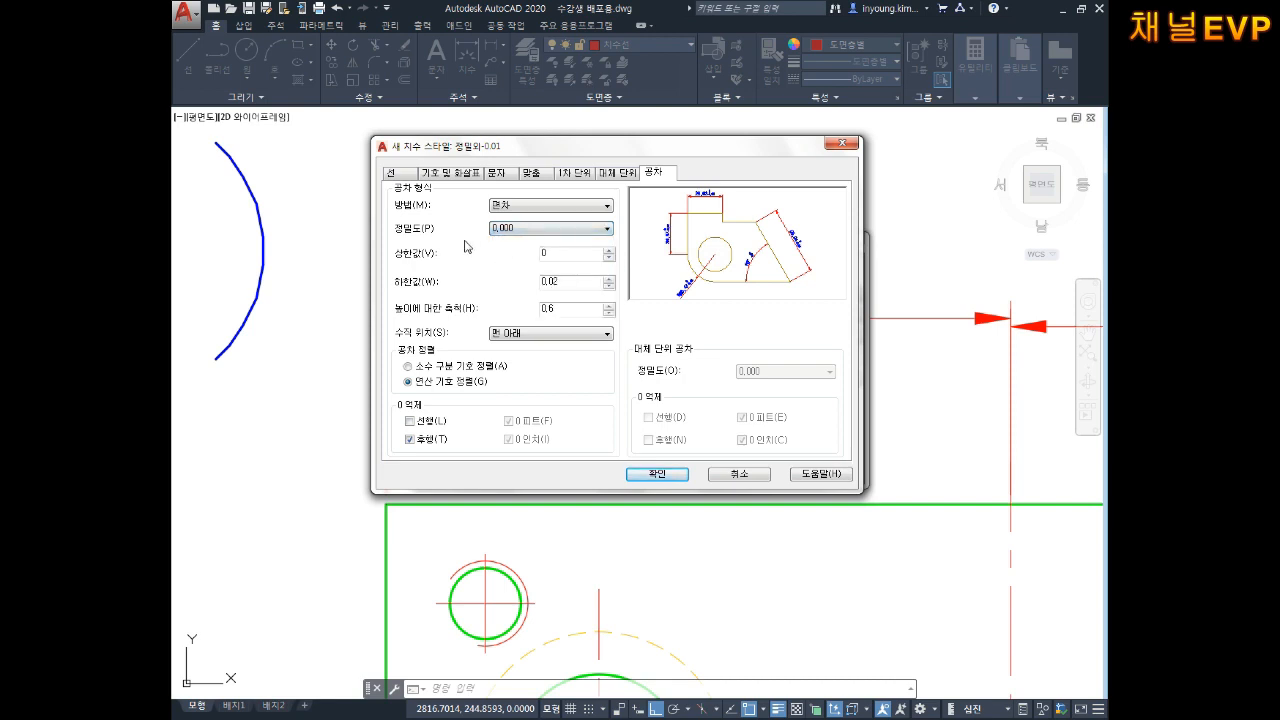
{"action": "left_click", "coordinate": [575, 282]}
{"action": "type", "text": "0.015"}
{"action": "left_click", "coordinate": [657, 474]}
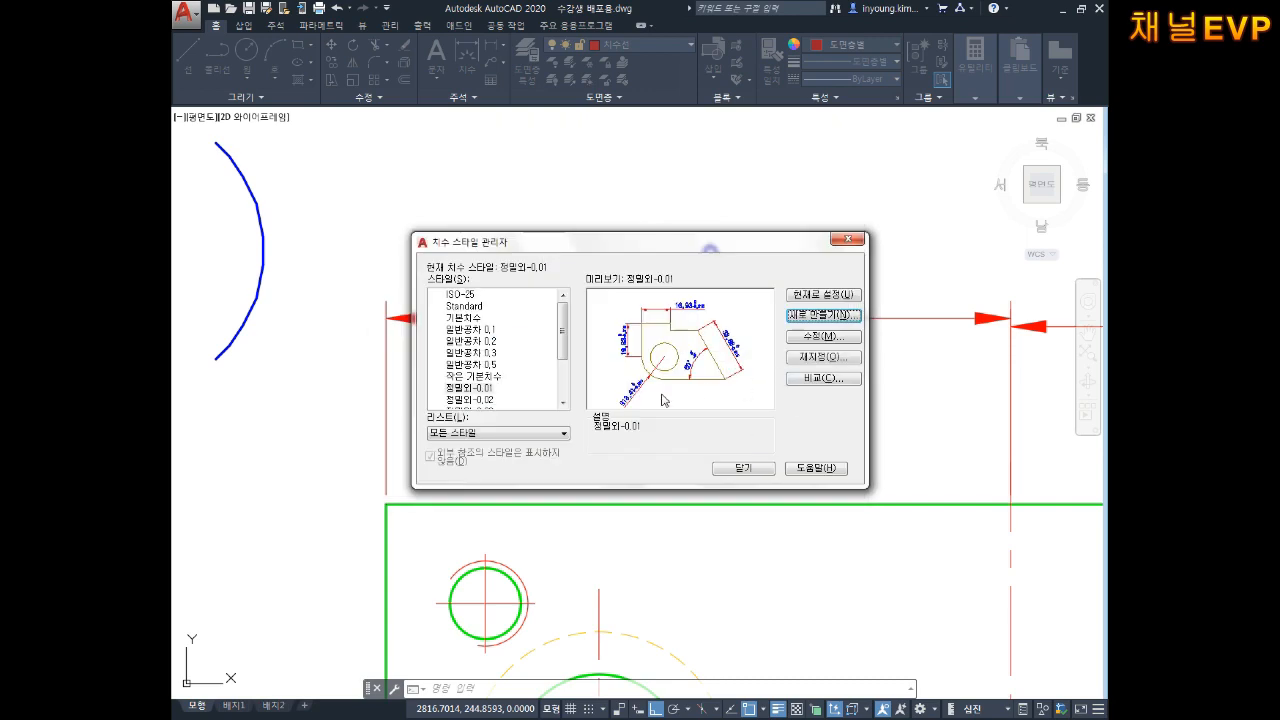
{"action": "left_click_drag", "start_coordinate": [562, 340], "coordinate": [566, 372]}
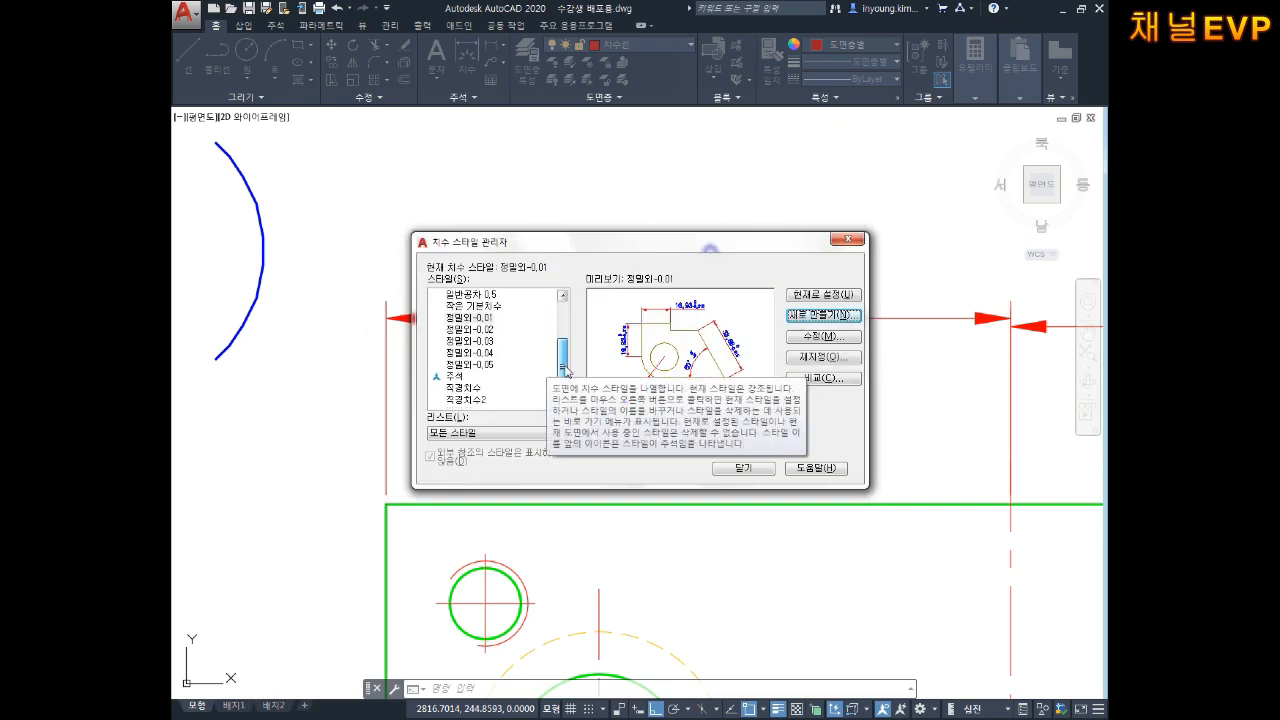
{"action": "left_click", "coordinate": [750, 468]}
Create a dimension style named 정밀내+0.02 based on 정밀외-0.01 with precision 0.00, upper tolerance value 0.02 and lower value 0.
{"action": "mouse_move", "coordinate": [783, 379]}
{"action": "middle_mouse_down"}
{"action": "mouse_move", "coordinate": [708, 397]}
{"action": "mouse_move", "coordinate": [726, 417]}
{"action": "mouse_move", "coordinate": [733, 400]}
{"action": "middle_mouse_up"}
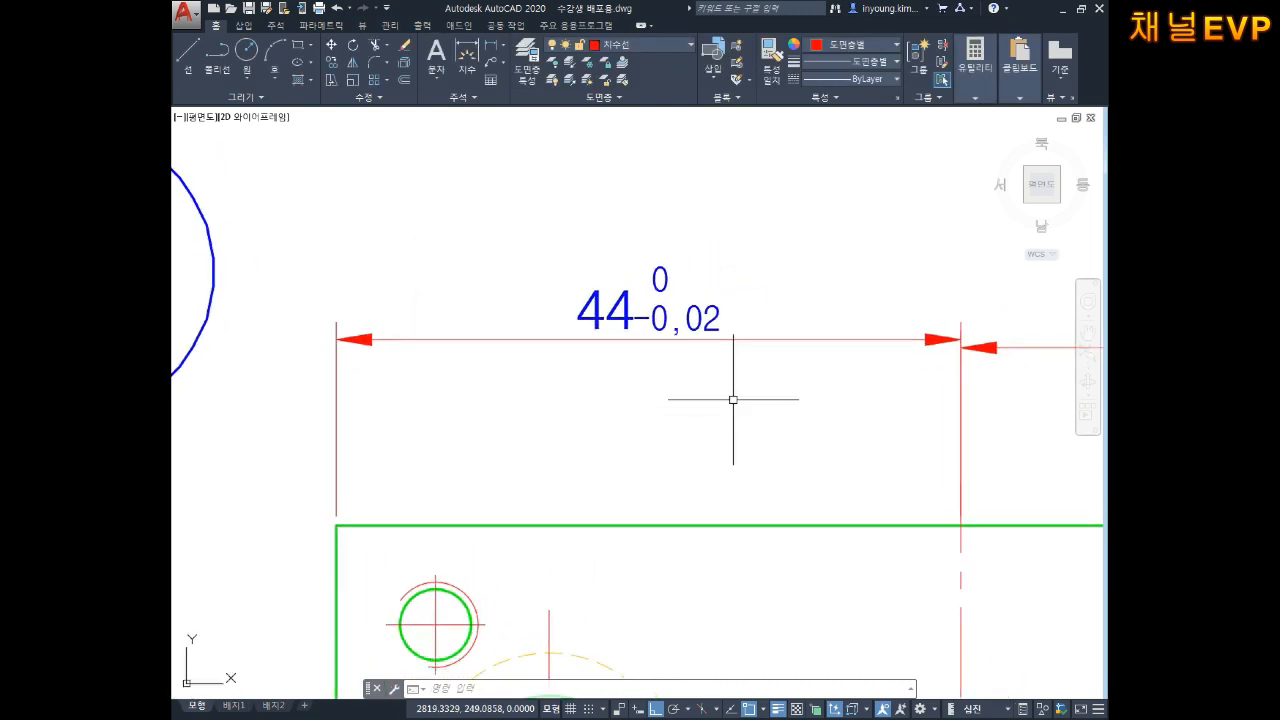
{"action": "key", "text": "Escape"}
{"action": "key", "text": "Escape"}
{"action": "type", "text": "ㅇ"}
{"action": "key", "text": "Return"}
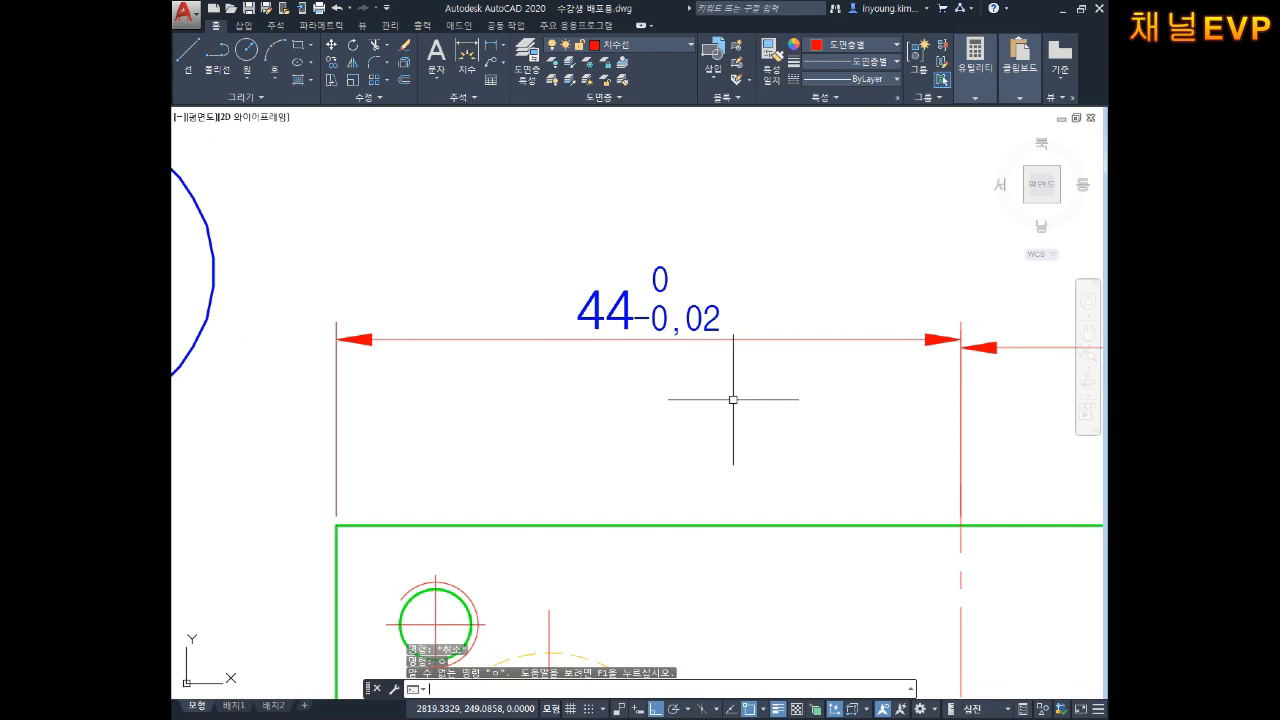
{"action": "type", "text": "d"}
{"action": "key", "text": "Return"}
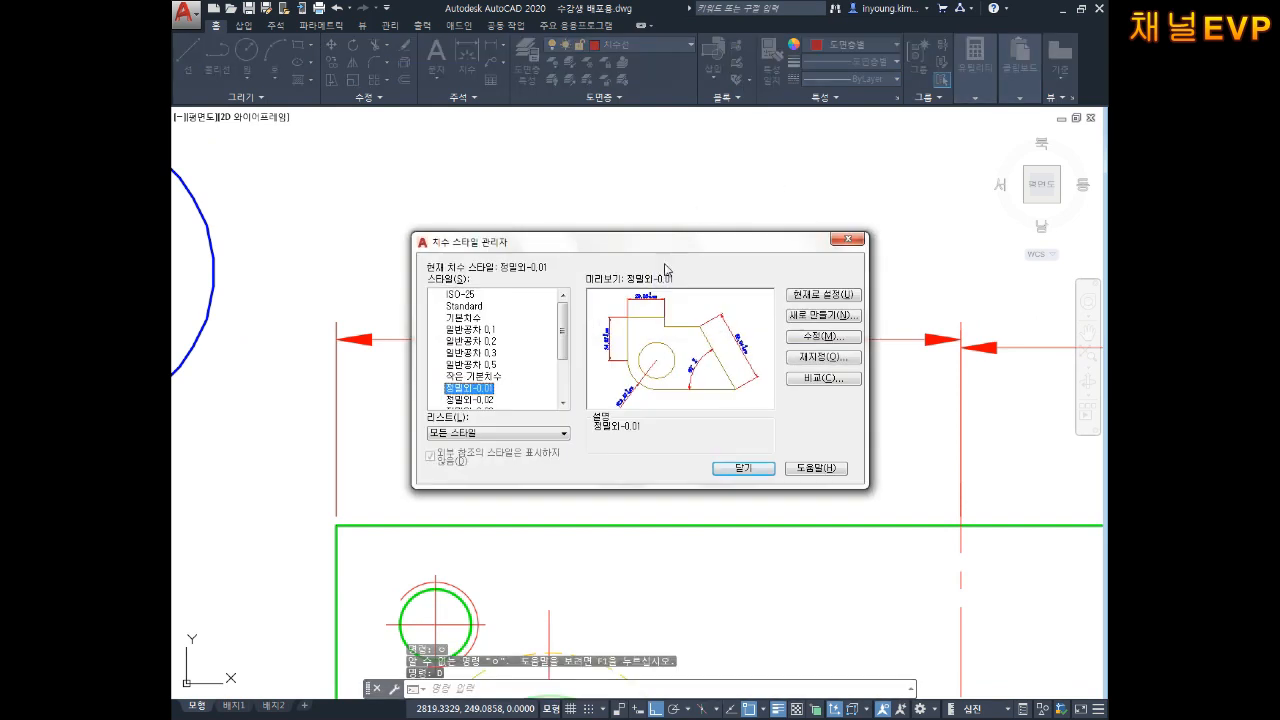
{"action": "left_click", "coordinate": [823, 315]}
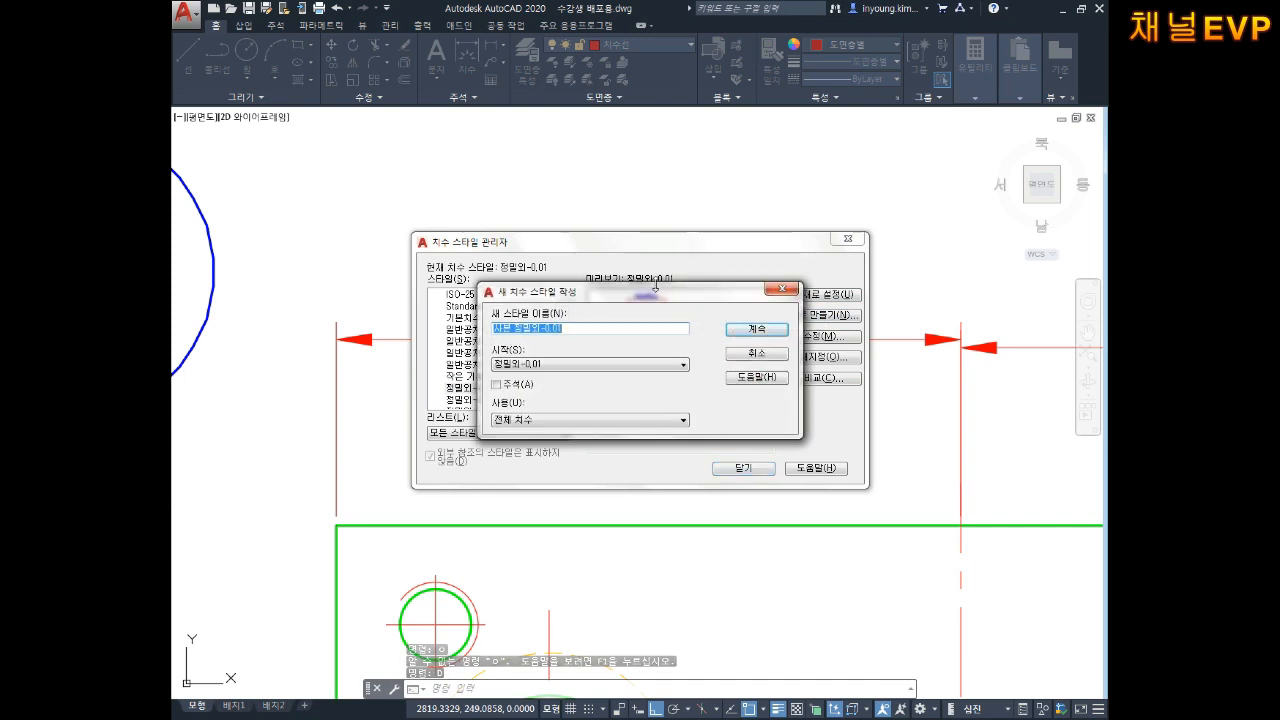
{"action": "type", "text": "ㅆ"}
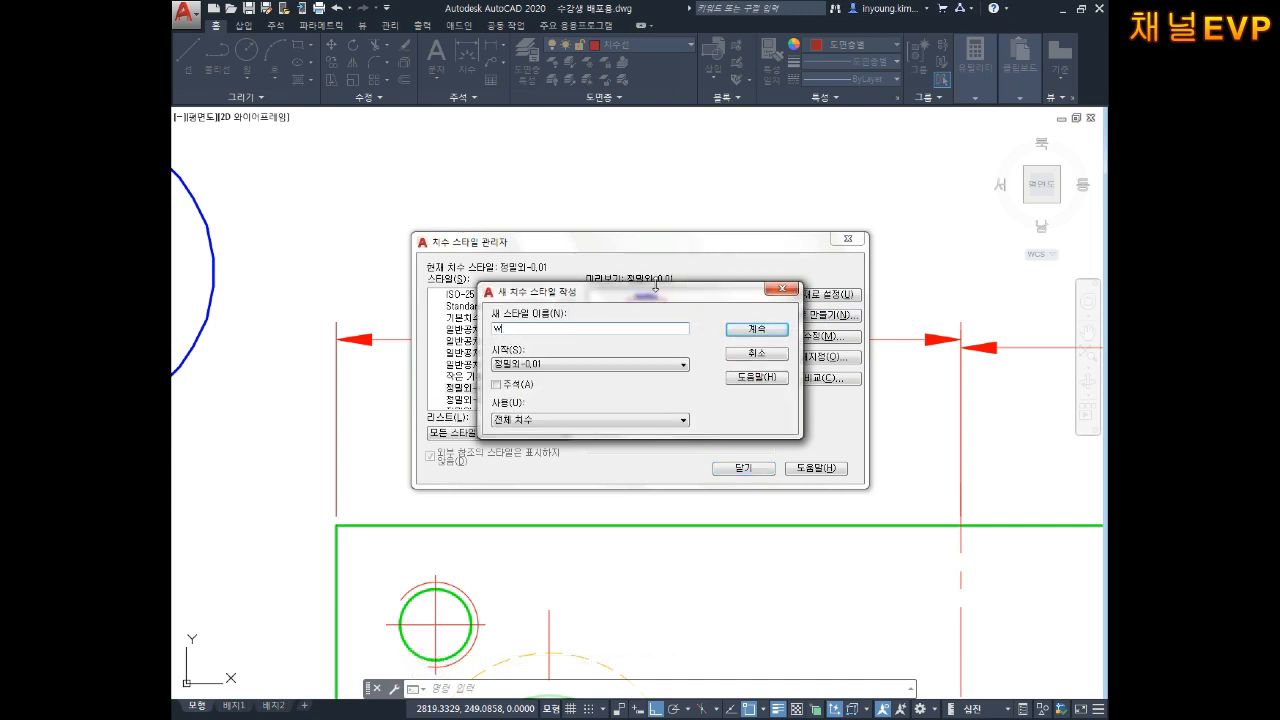
{"action": "type", "text": "밀"}
{"action": "type", "text": "-"}
{"action": "type", "text": "내+0.02"}
{"action": "left_click", "coordinate": [752, 337]}
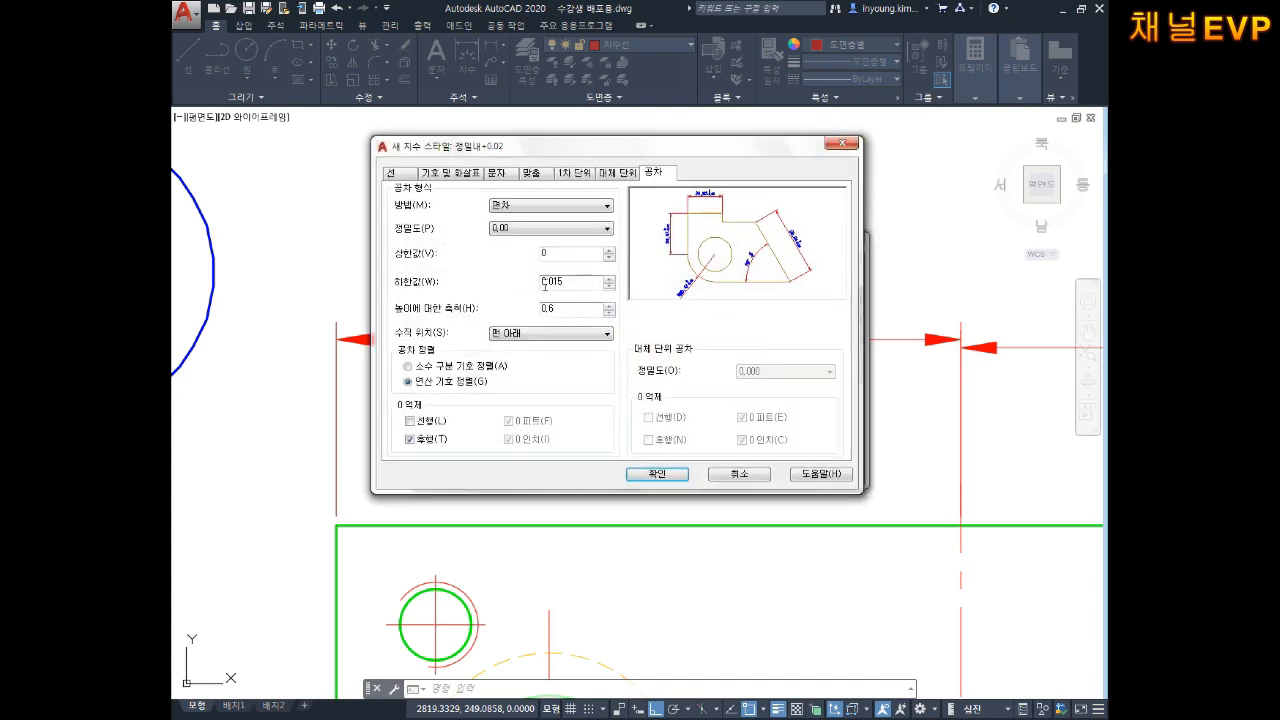
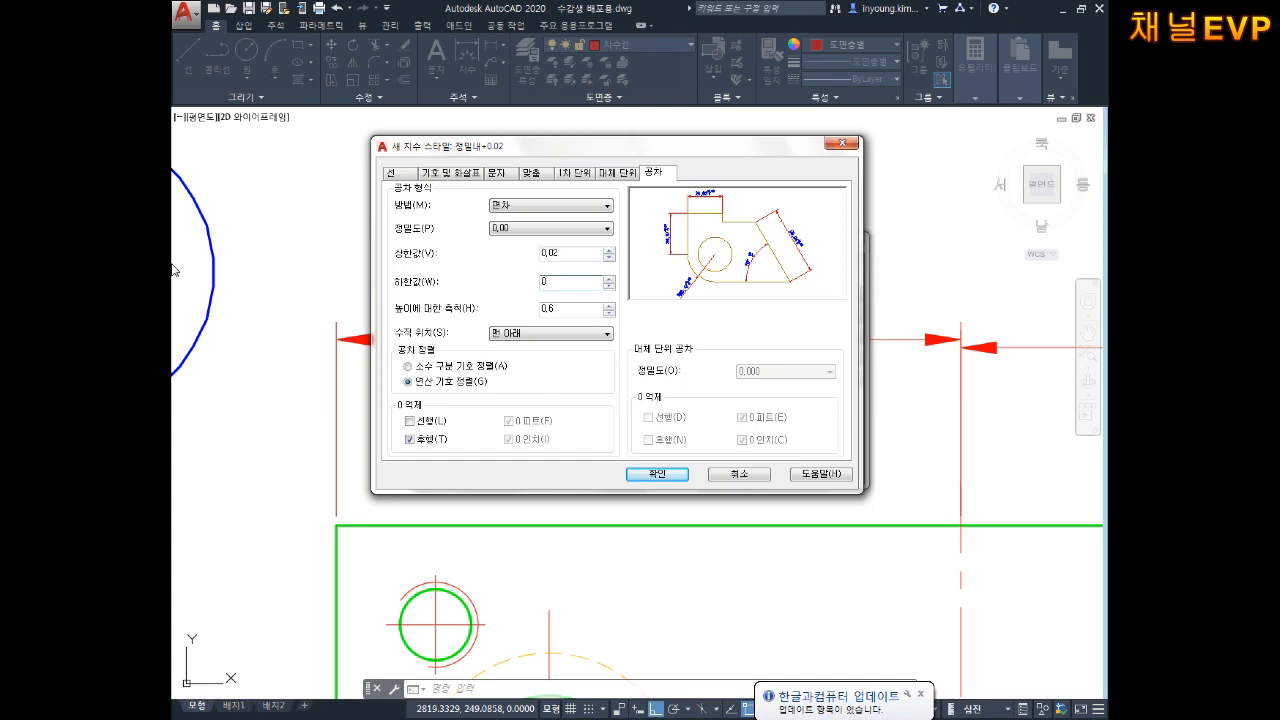
{"action": "left_click", "coordinate": [660, 474]}
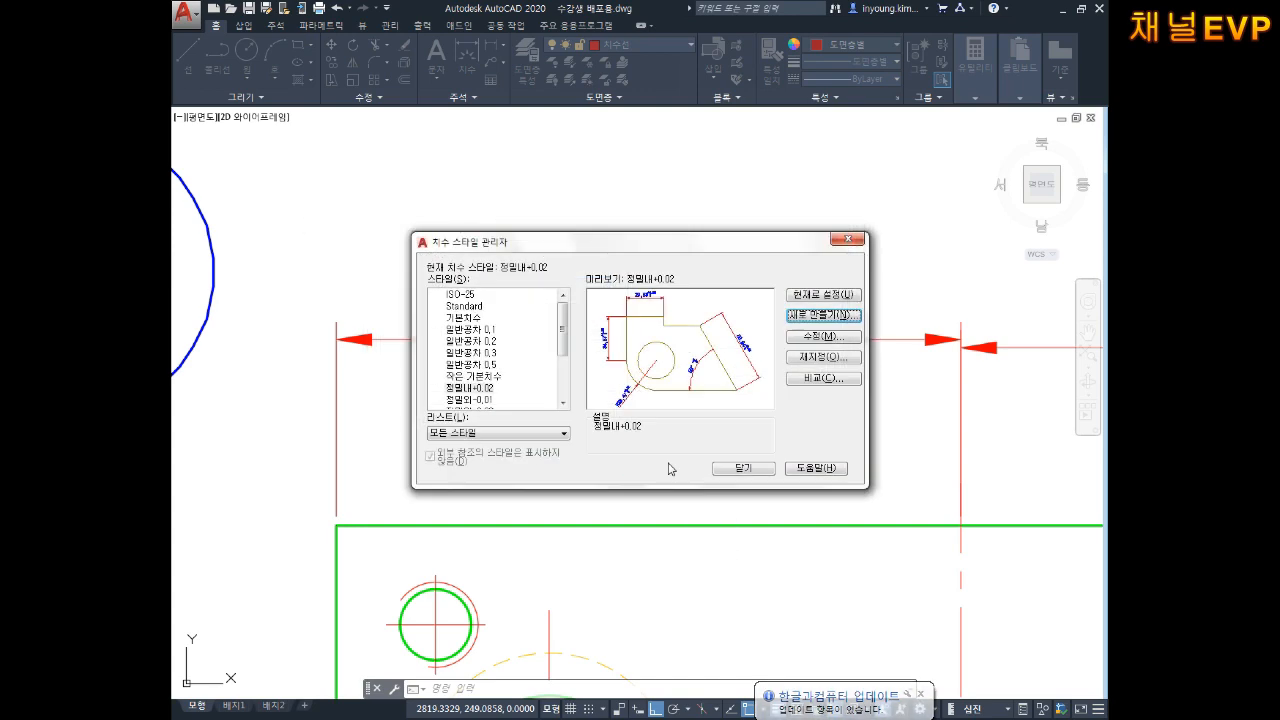
Close the Dimension Style Manager and apply the 정밀내+0.02 style to the 44 dimension above the plate.
{"action": "left_click", "coordinate": [747, 470]}
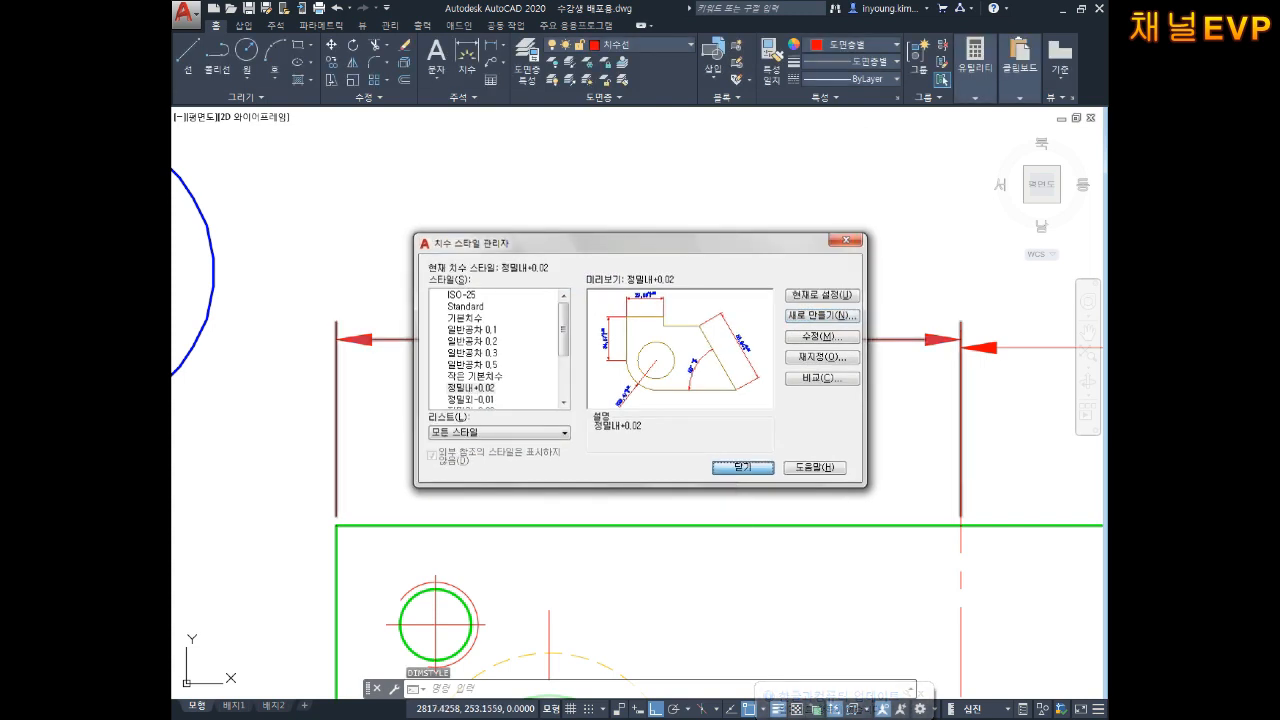
{"action": "left_click", "coordinate": [691, 243]}
{"action": "left_click", "coordinate": [629, 371]}
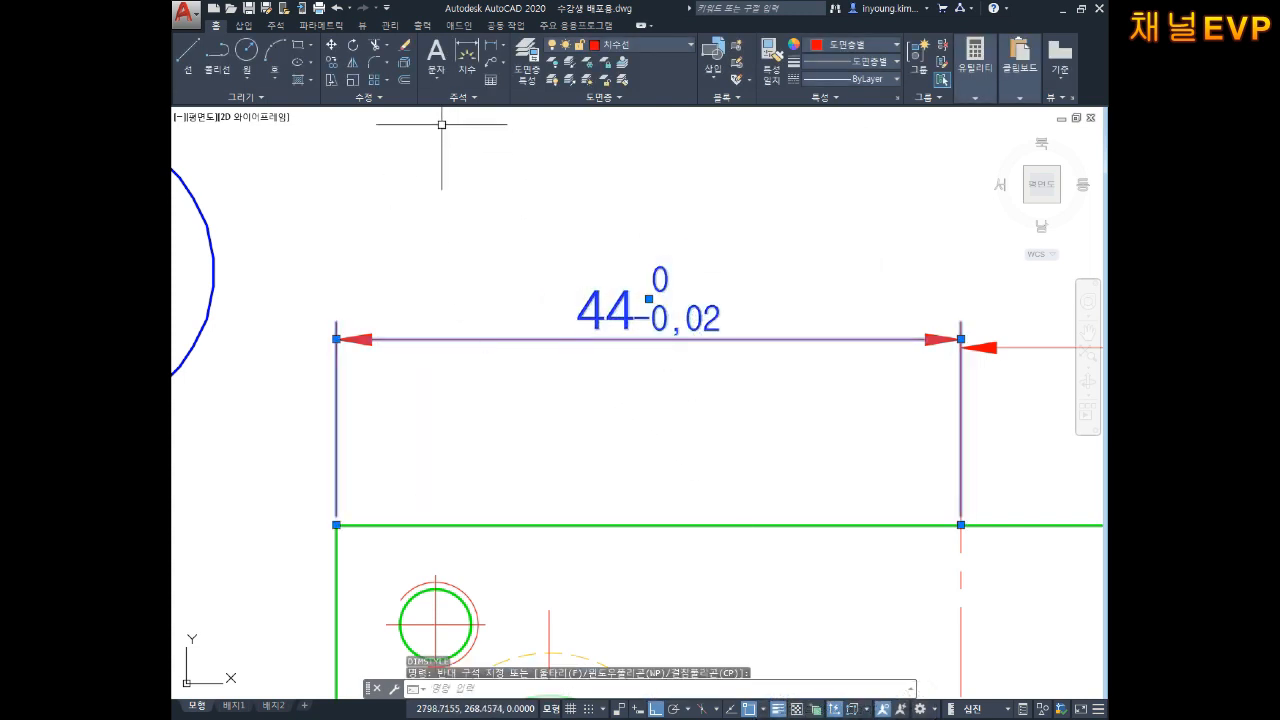
{"action": "left_click", "coordinate": [466, 97]}
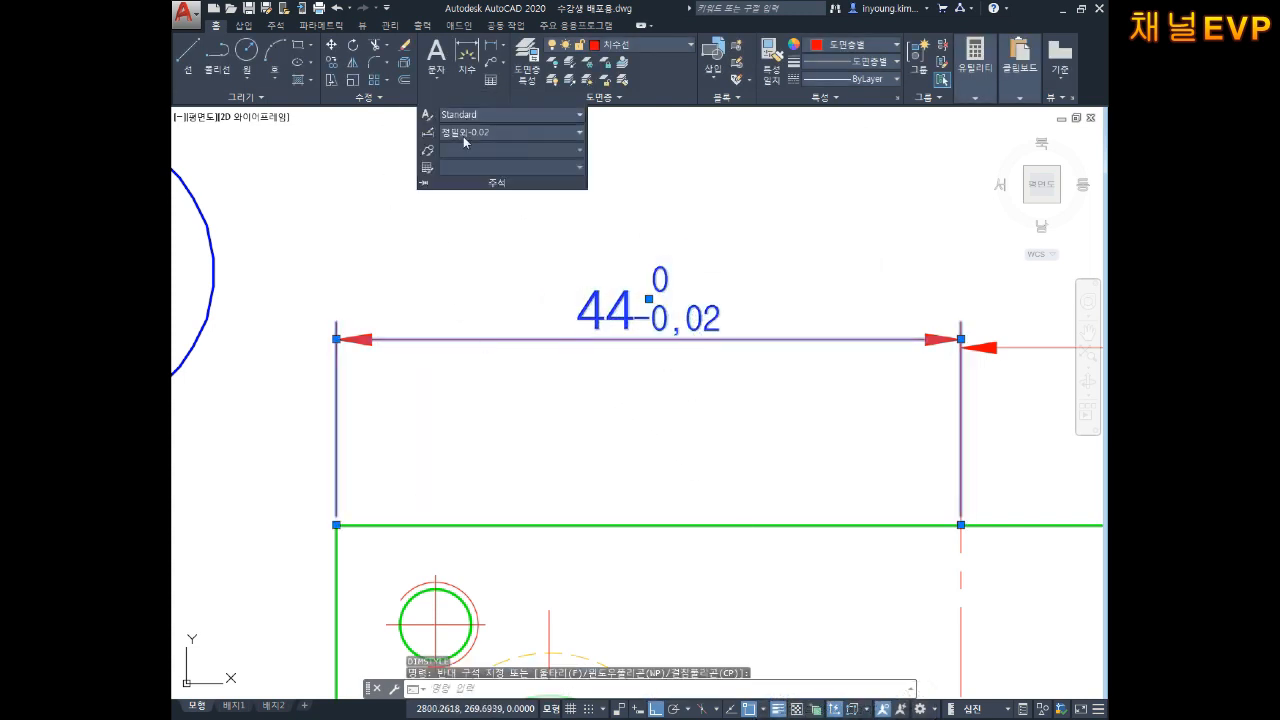
{"action": "left_click", "coordinate": [463, 136]}
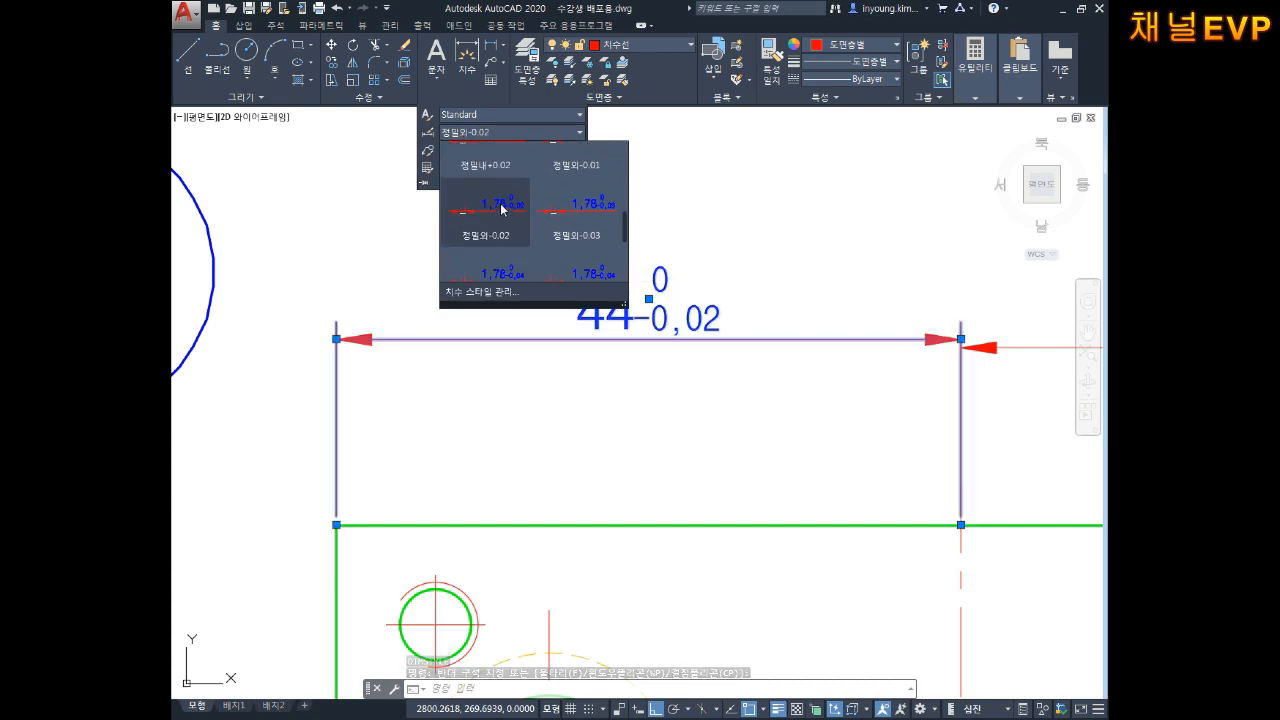
{"action": "scroll", "coordinate": [505, 205], "scroll_direction": "down", "scroll_amount": 4}
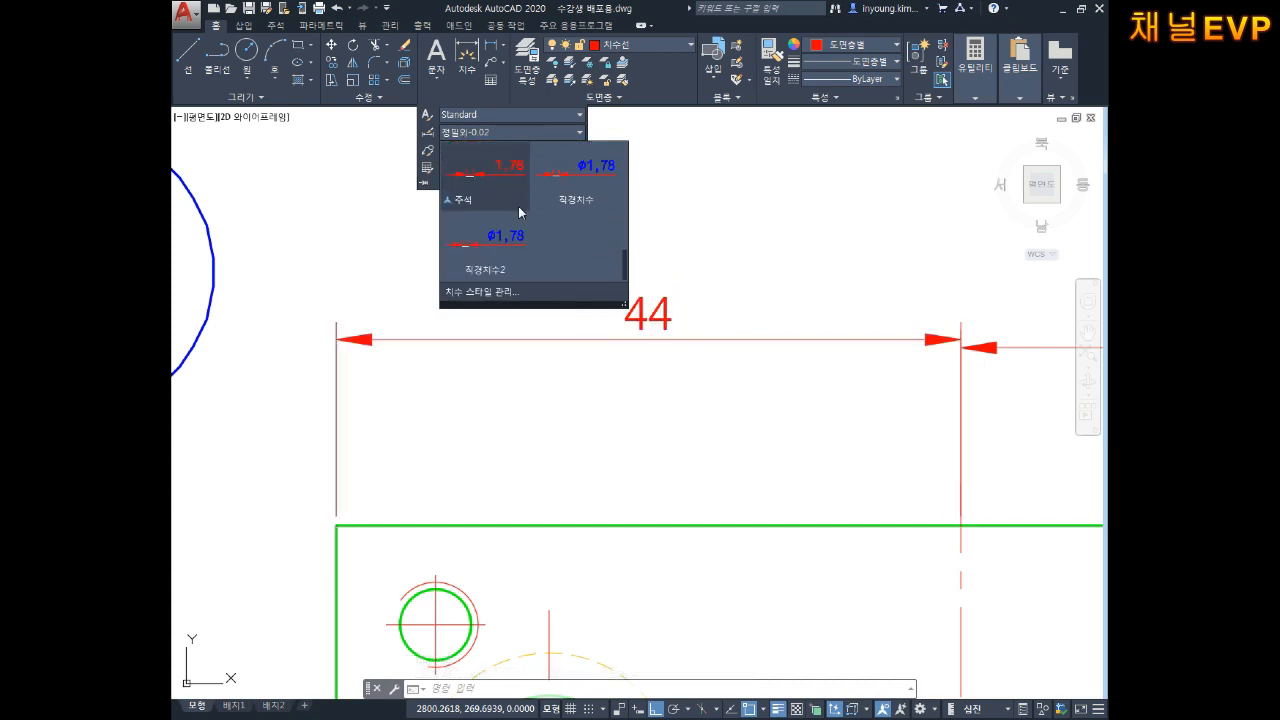
{"action": "scroll", "coordinate": [518, 206], "scroll_direction": "up", "scroll_amount": 3}
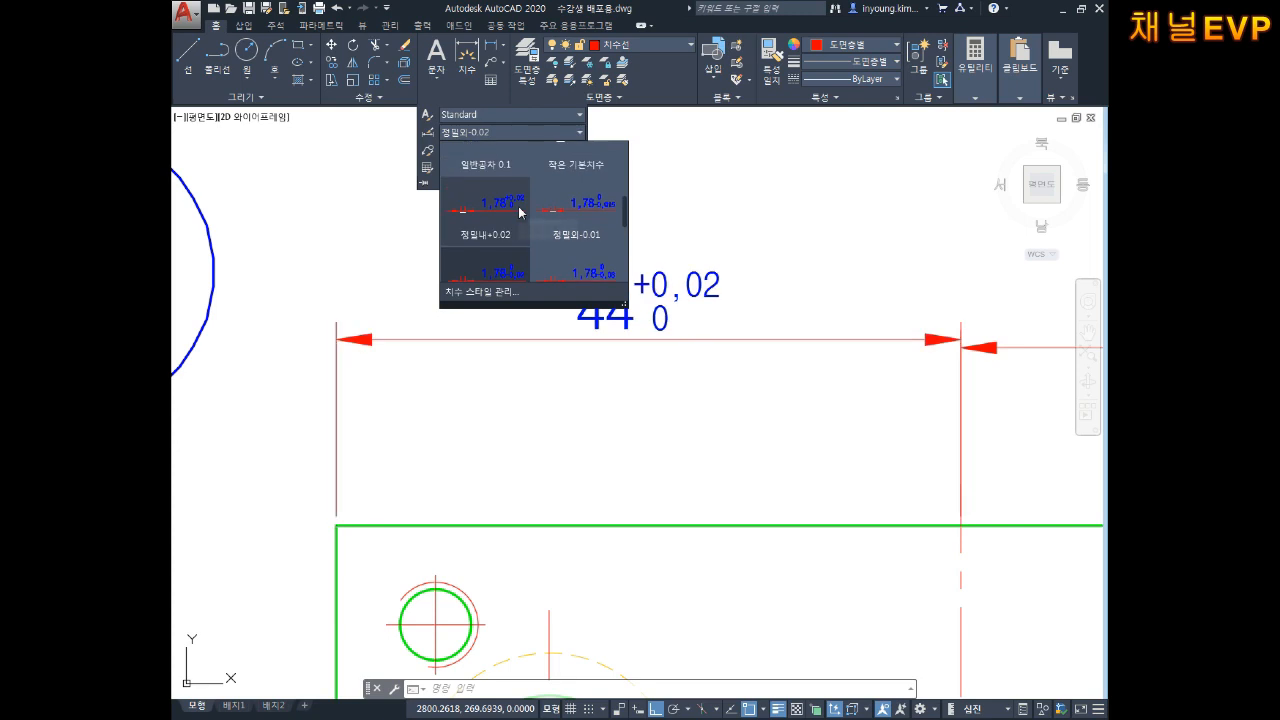
{"action": "left_click", "coordinate": [518, 206]}
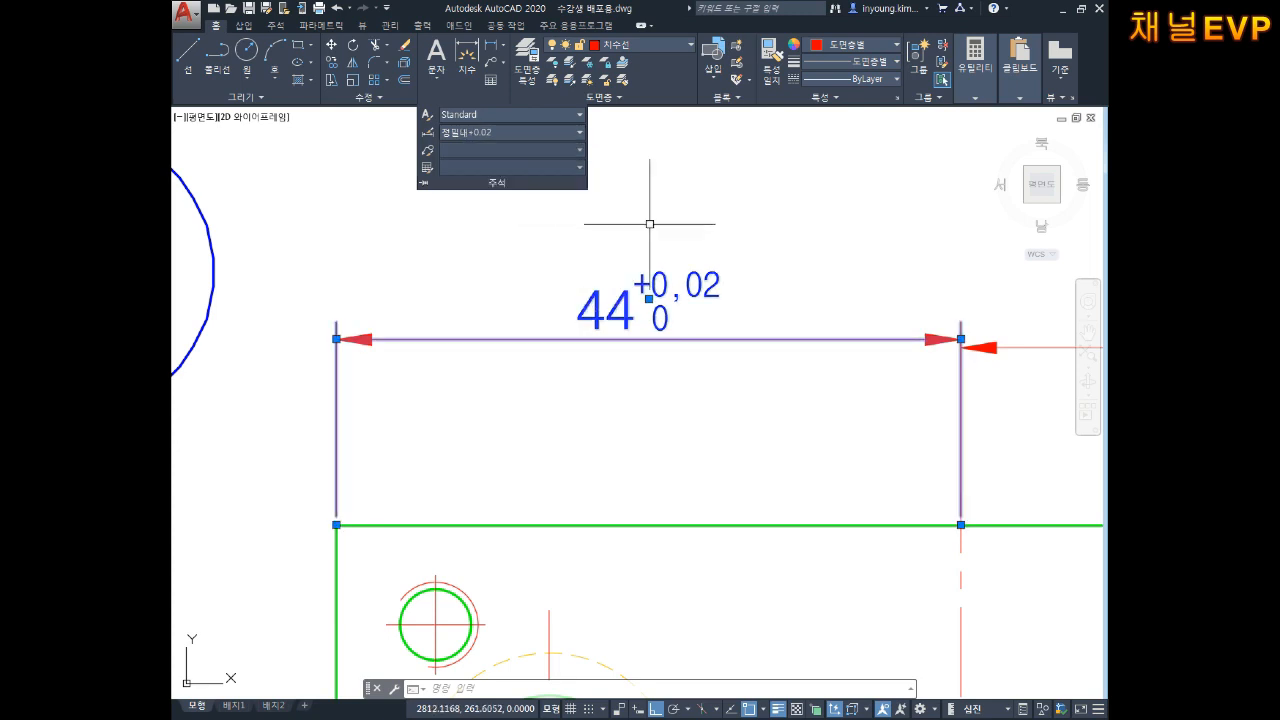
{"action": "left_click", "coordinate": [639, 380]}
{"action": "key", "text": "Escape"}
{"action": "key", "text": "Escape"}
Switch to Notepad and add the line 평면도상에서 조립1 below the 정밀내 note.
{"action": "middle_click_drag", "start_coordinate": [735, 267], "coordinate": [754, 246]}
{"action": "middle_click_drag", "start_coordinate": [746, 374], "coordinate": [745, 375]}
{"action": "scroll", "coordinate": [757, 381], "scroll_direction": "down", "scroll_amount": 8}
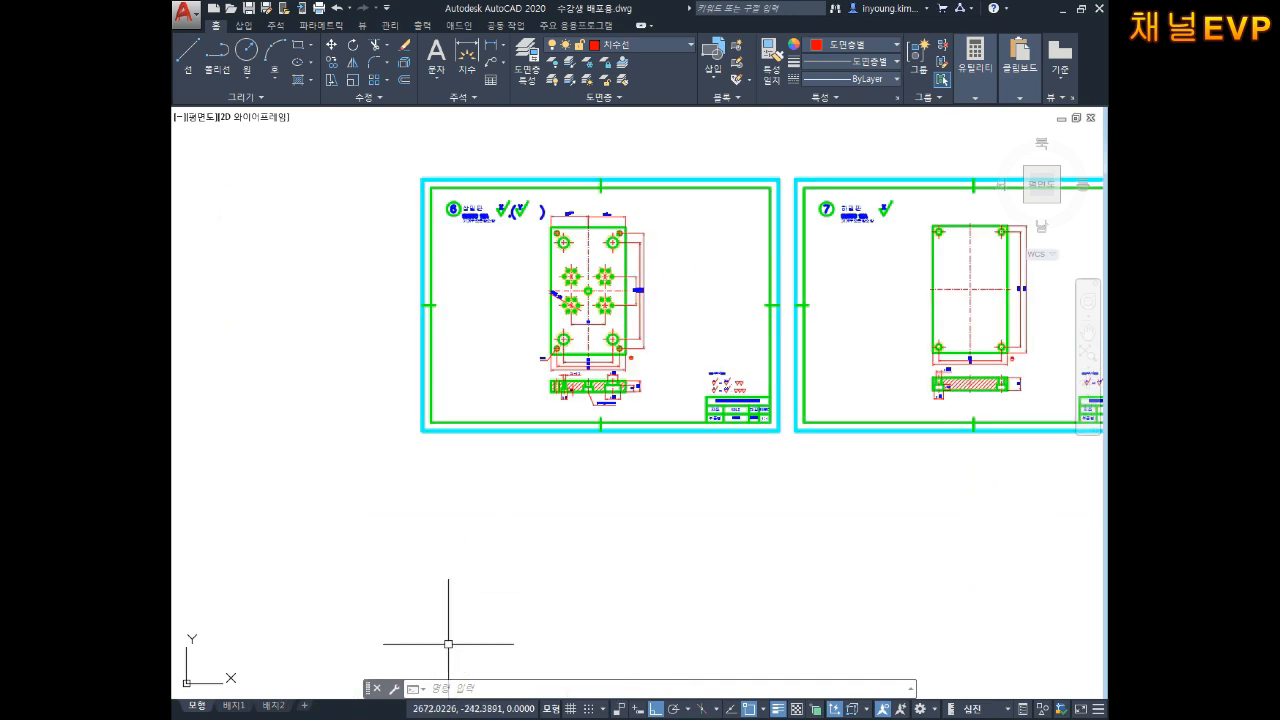
{"action": "key", "text": "alt+Tab"}
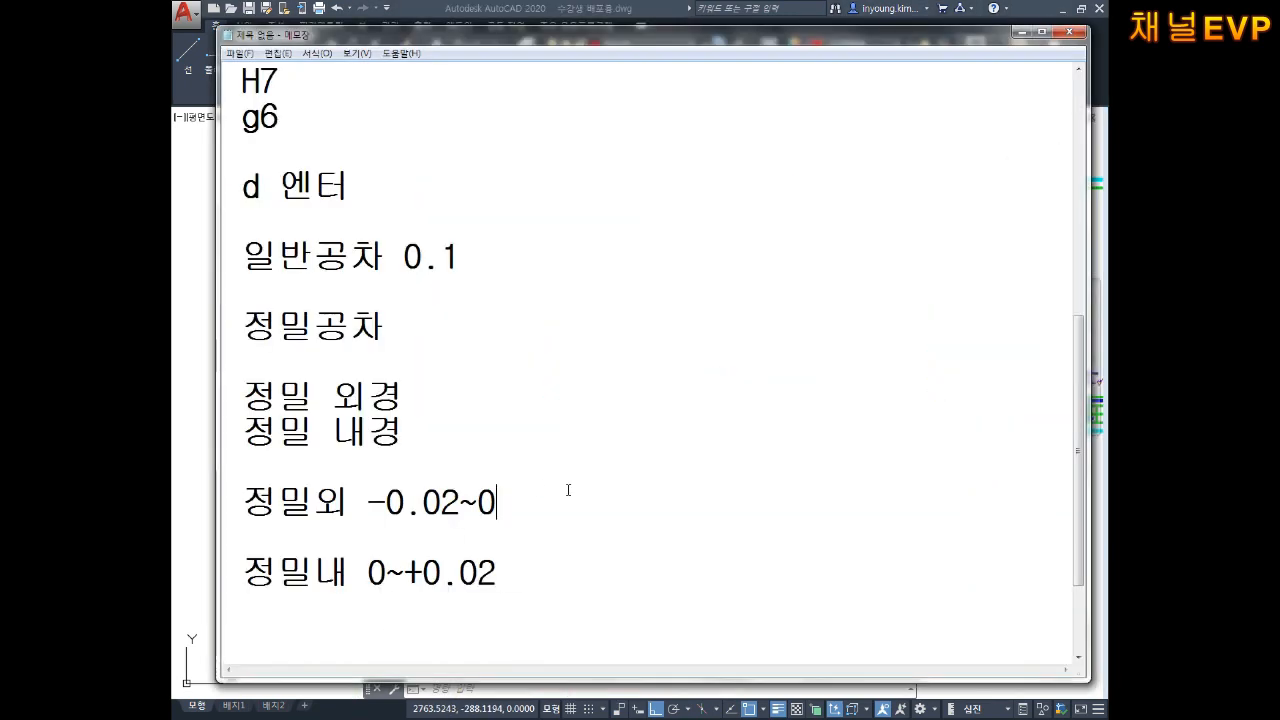
{"action": "scroll", "coordinate": [568, 490], "scroll_direction": "down", "scroll_amount": 2}
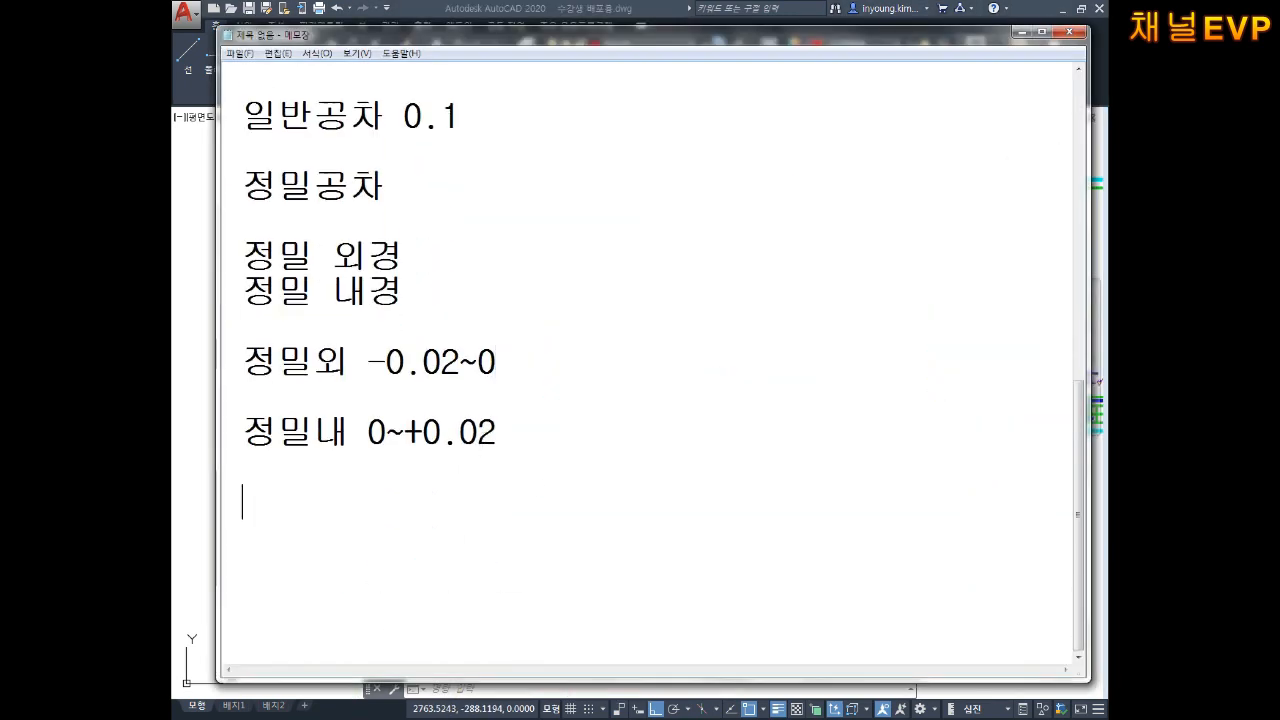
{"action": "type", "text": "벼₩"}
{"action": "type", "text": "면도 "}
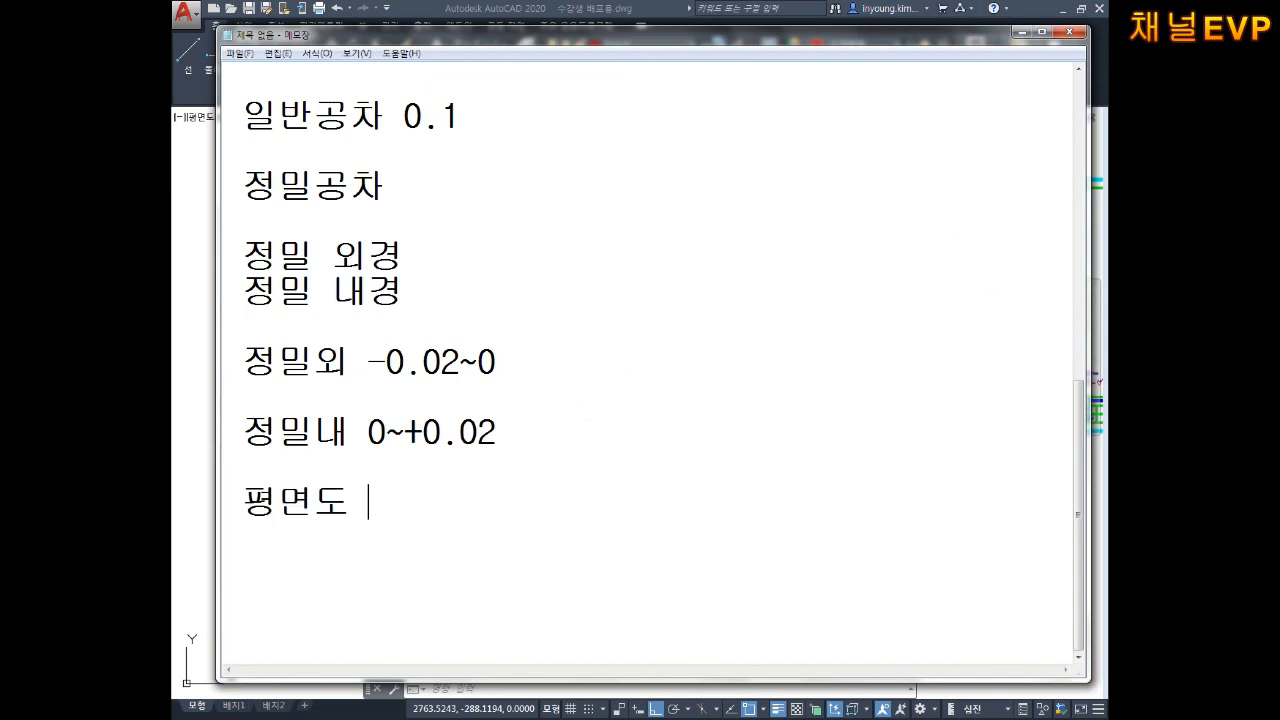
{"action": "type", "text": "도상"}
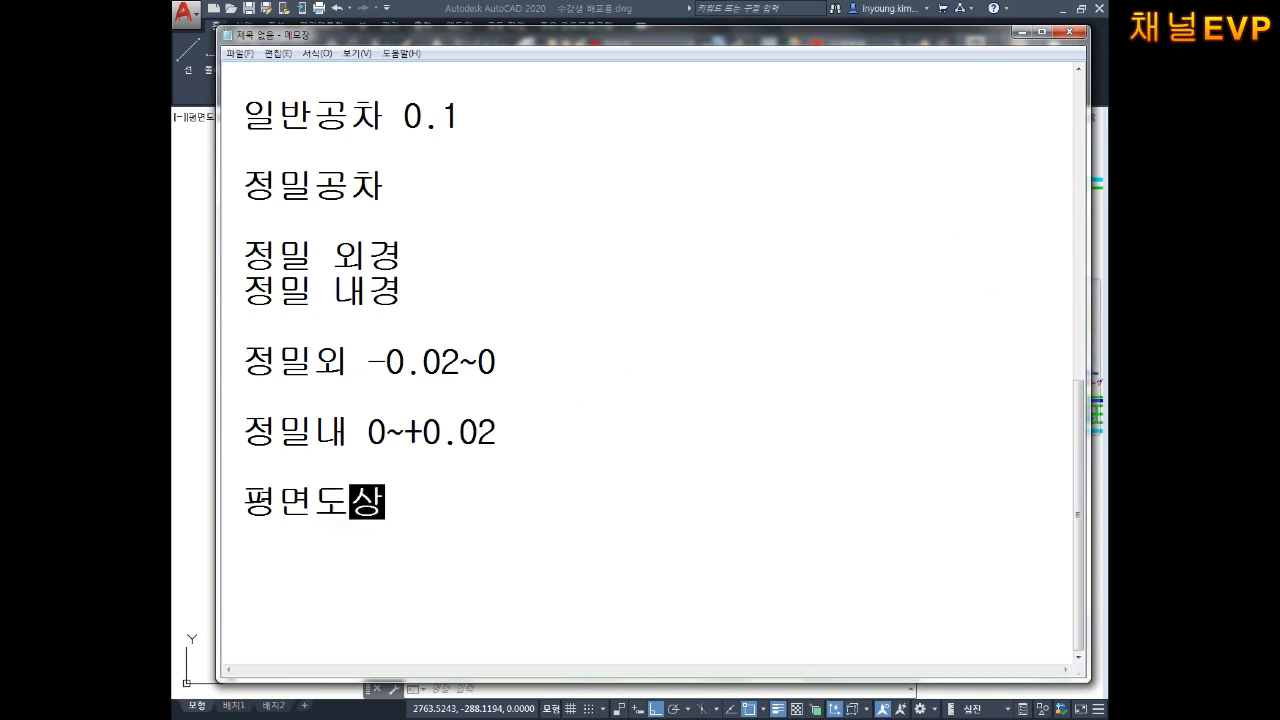
{"action": "type", "text": "에서 조립1"}
{"action": "key", "text": "Return"}
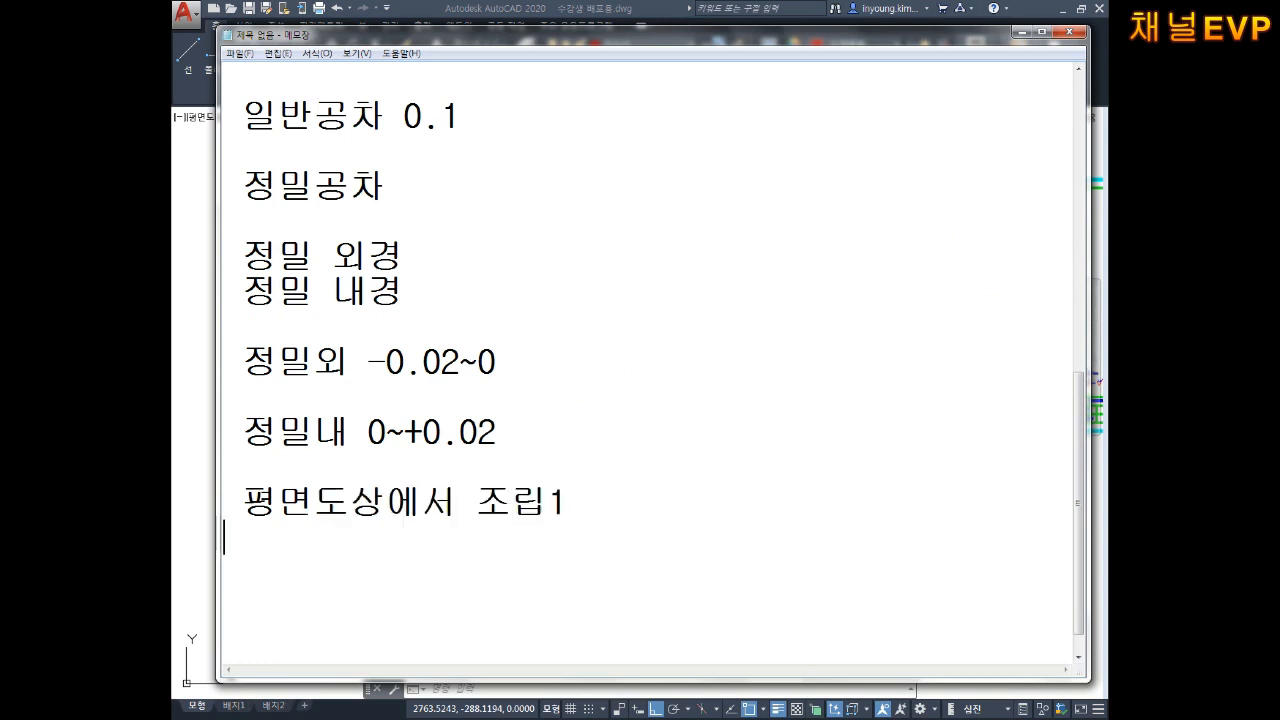
Add a second assembly note line reading 정면도상에서 조립2.
{"action": "type", "text": "정면도사"}
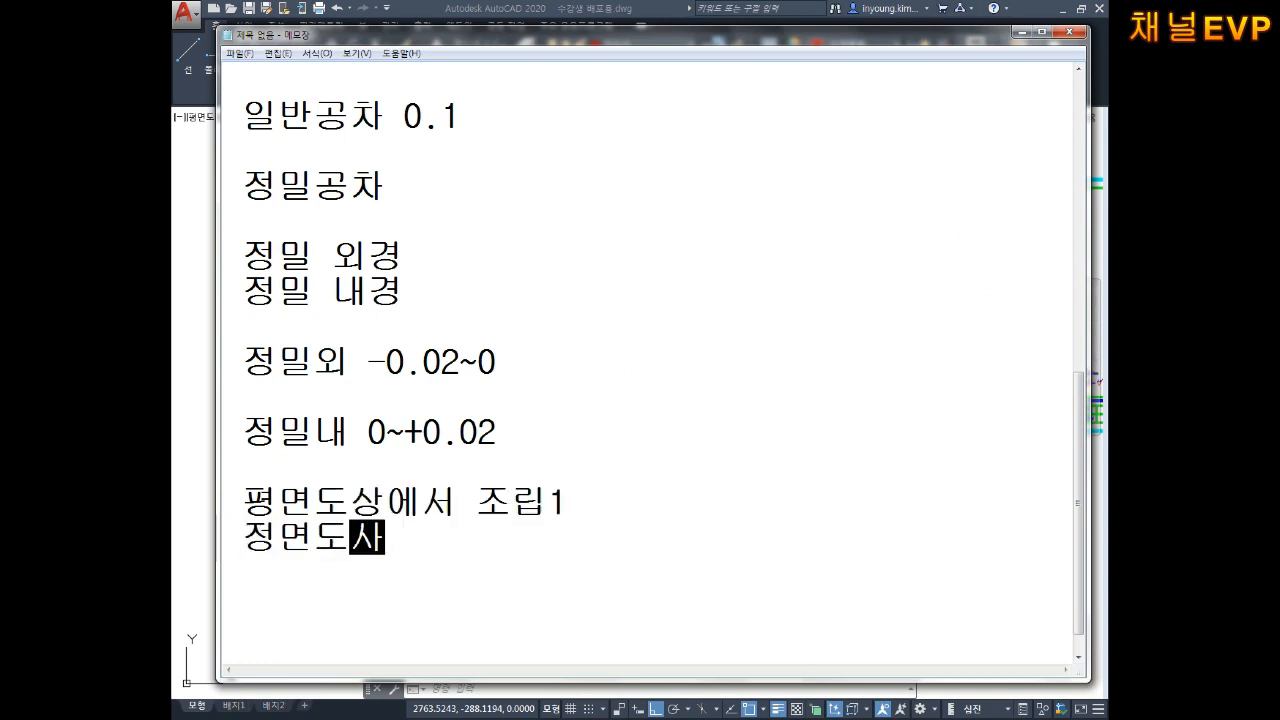
{"action": "type", "text": "ㅇ"}
{"action": "key", "text": "BackSpace"}
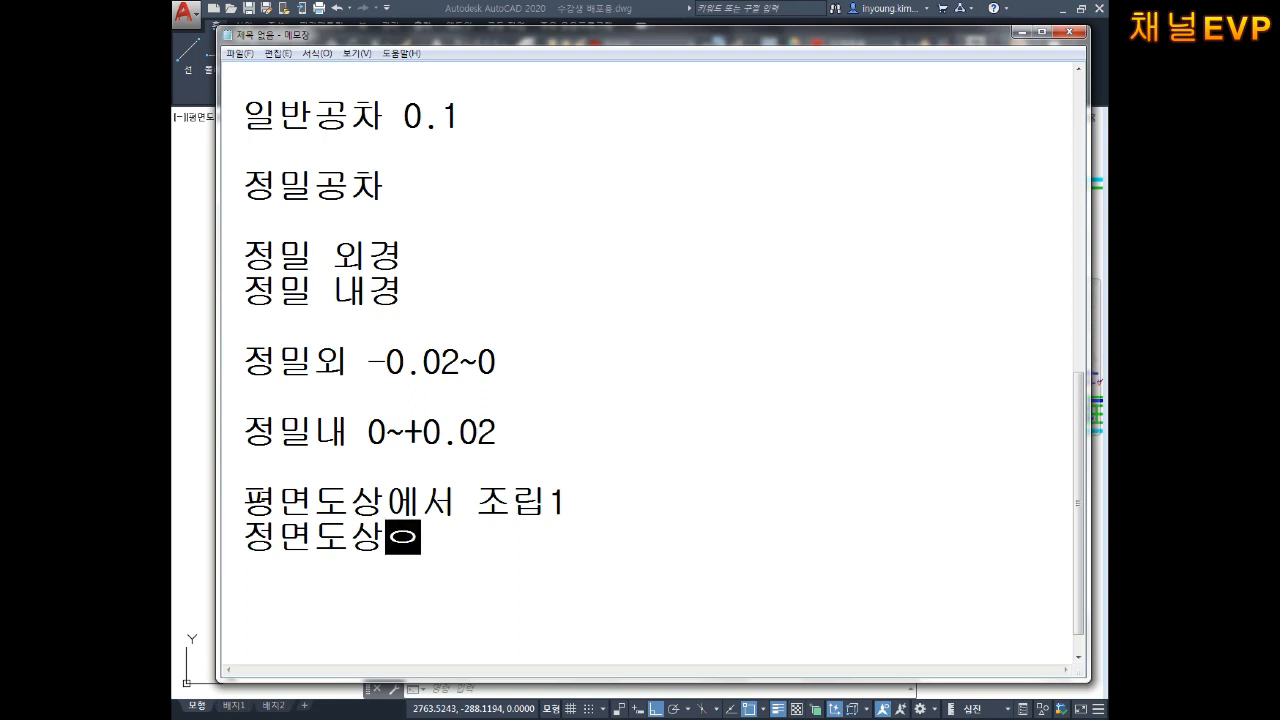
{"action": "type", "text": "에서 "}
{"action": "type", "text": "조"}
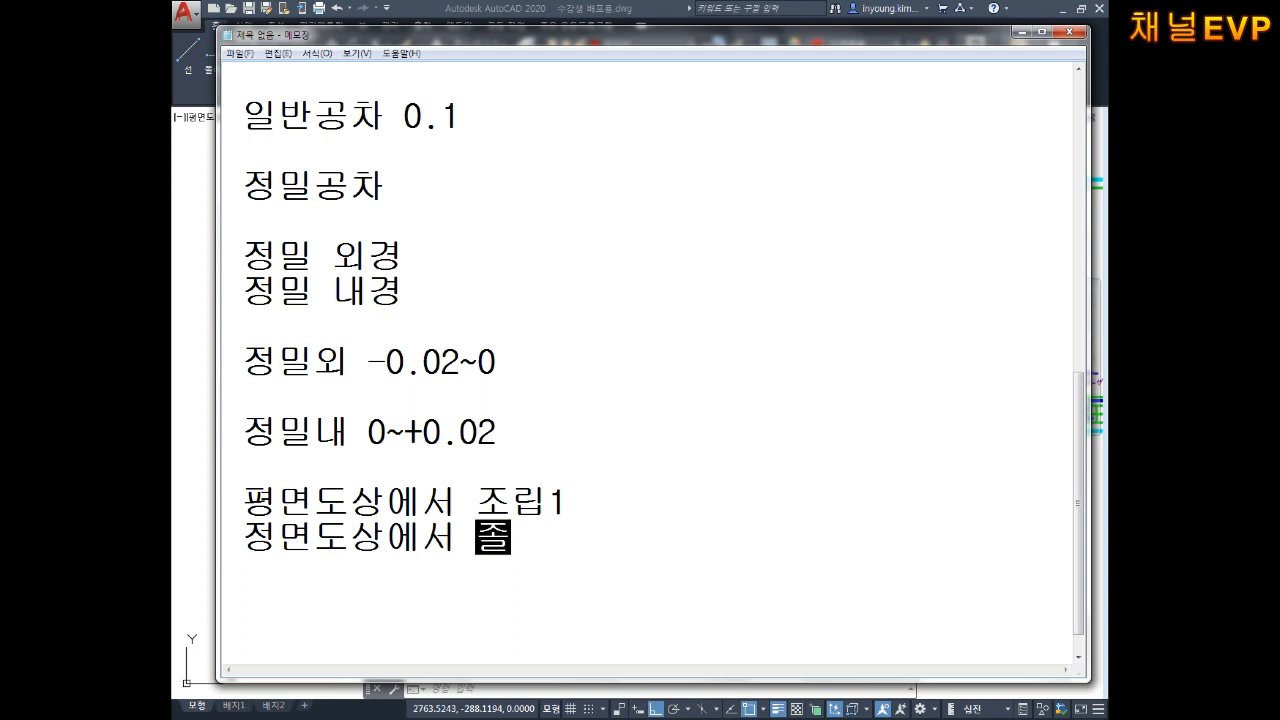
{"action": "type", "text": "립2"}
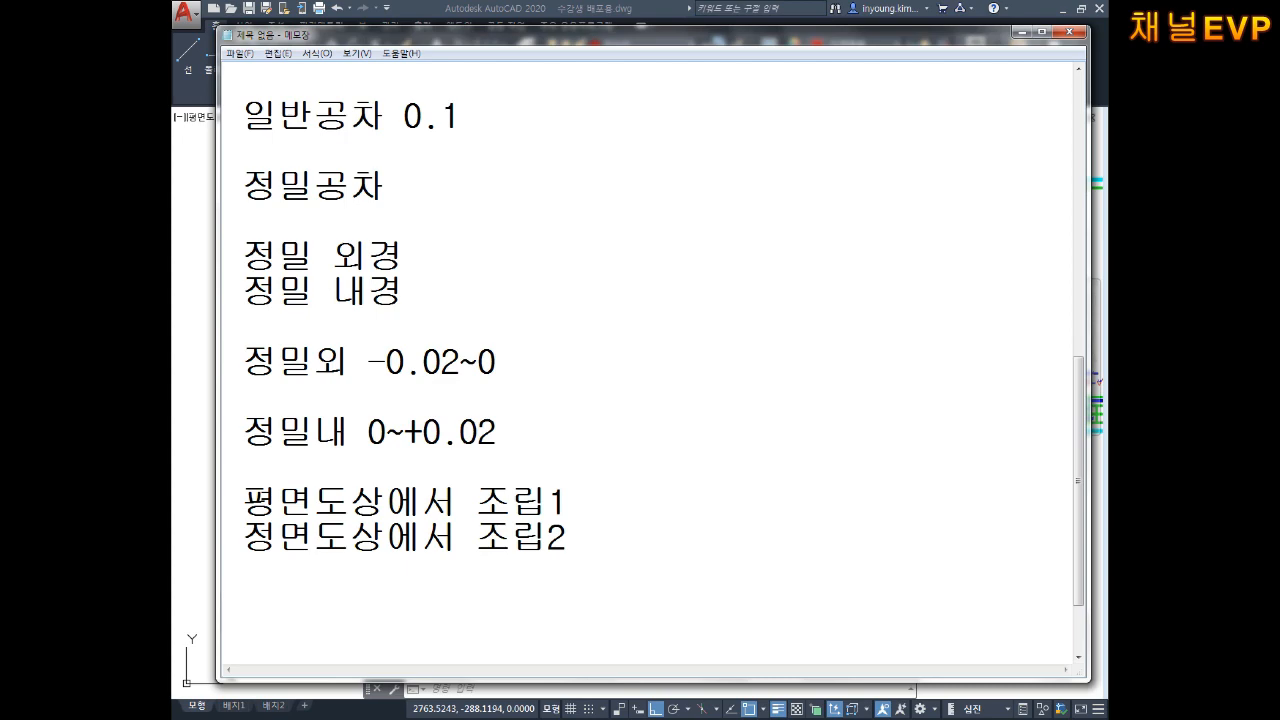
Return to AutoCAD and examine the plan view and hatched section view of part 6 (상밀판).
{"action": "left_click", "coordinate": [188, 444]}
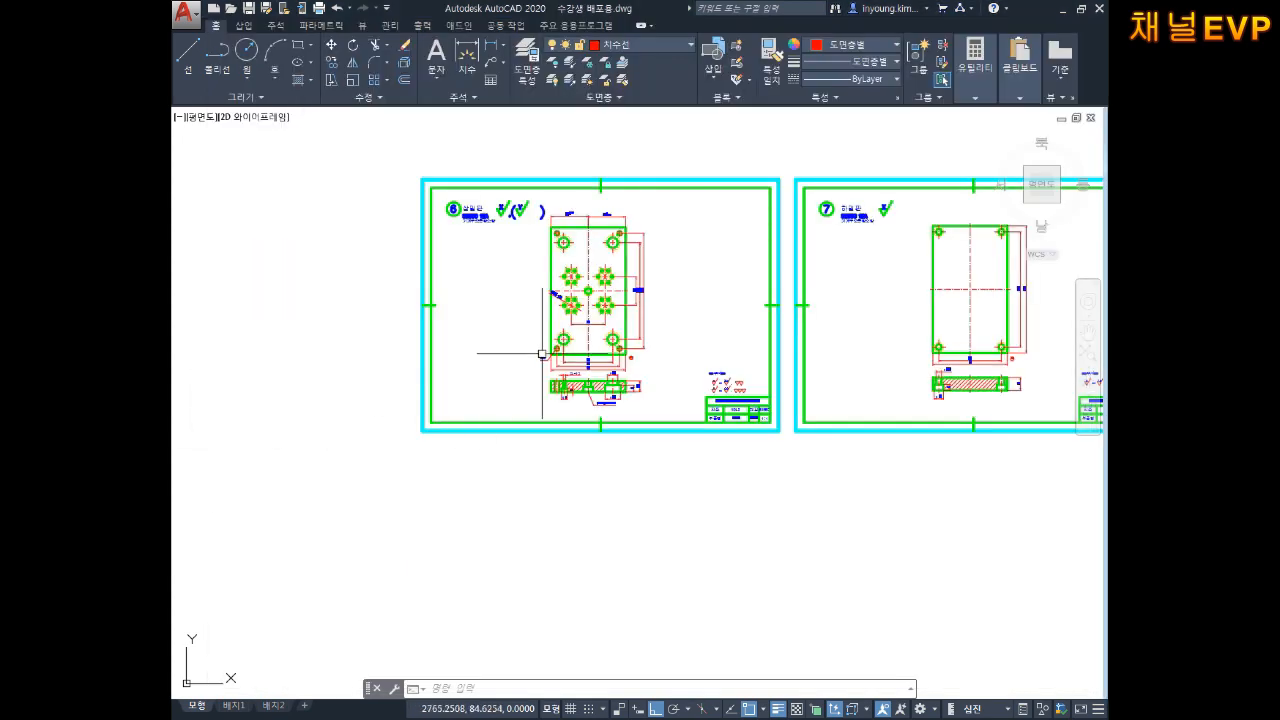
{"action": "scroll", "coordinate": [588, 345], "scroll_direction": "down", "scroll_amount": 2}
{"action": "scroll", "coordinate": [594, 358], "scroll_direction": "up", "scroll_amount": 3}
{"action": "middle_click_drag", "start_coordinate": [600, 387], "coordinate": [591, 312]}
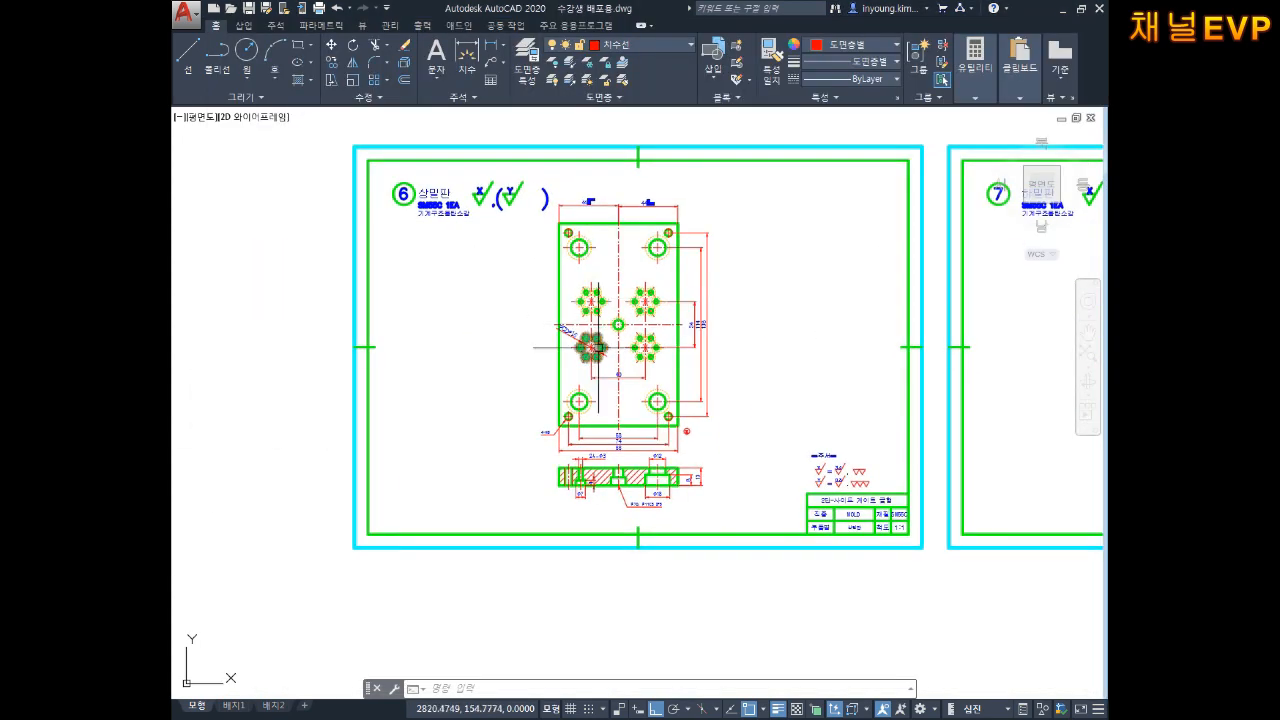
{"action": "middle_click_drag", "start_coordinate": [603, 414], "coordinate": [596, 342]}
{"action": "scroll", "coordinate": [598, 388], "scroll_direction": "up", "scroll_amount": 2}
{"action": "scroll", "coordinate": [603, 404], "scroll_direction": "up", "scroll_amount": 2}
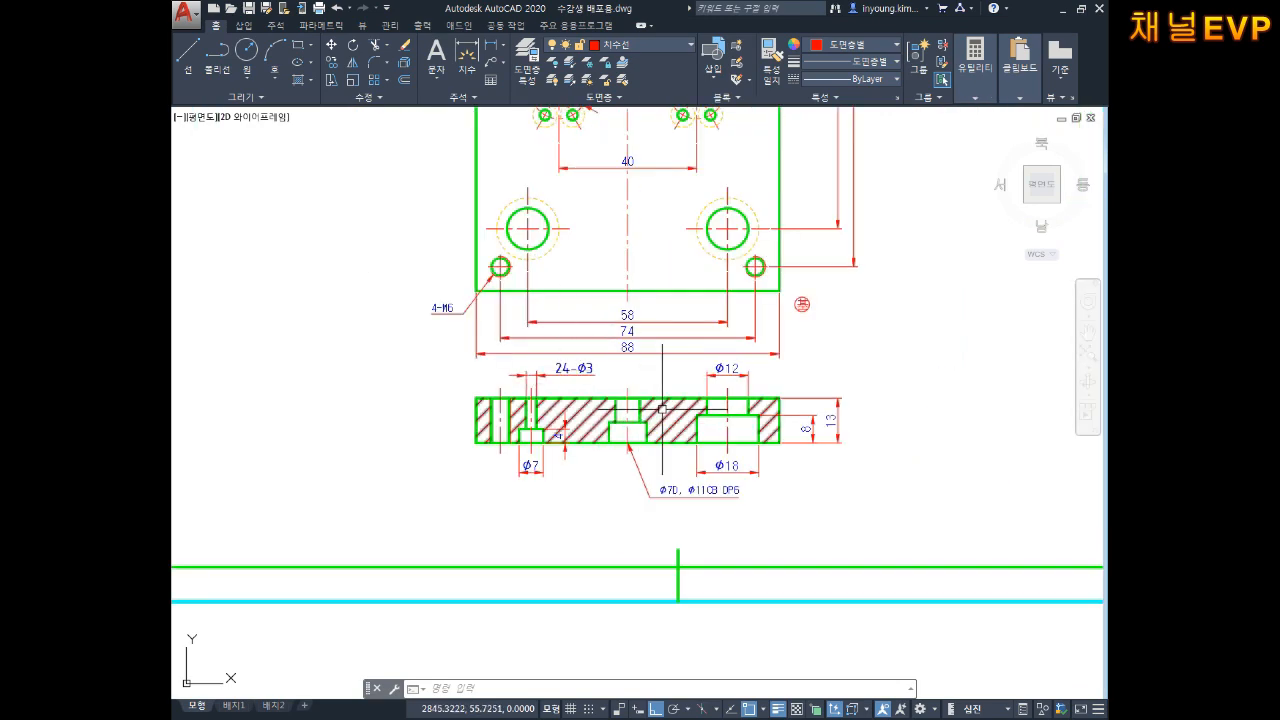
{"action": "scroll", "coordinate": [600, 400], "scroll_direction": "down", "scroll_amount": 4}
{"action": "middle_click_drag", "start_coordinate": [511, 317], "coordinate": [511, 361]}
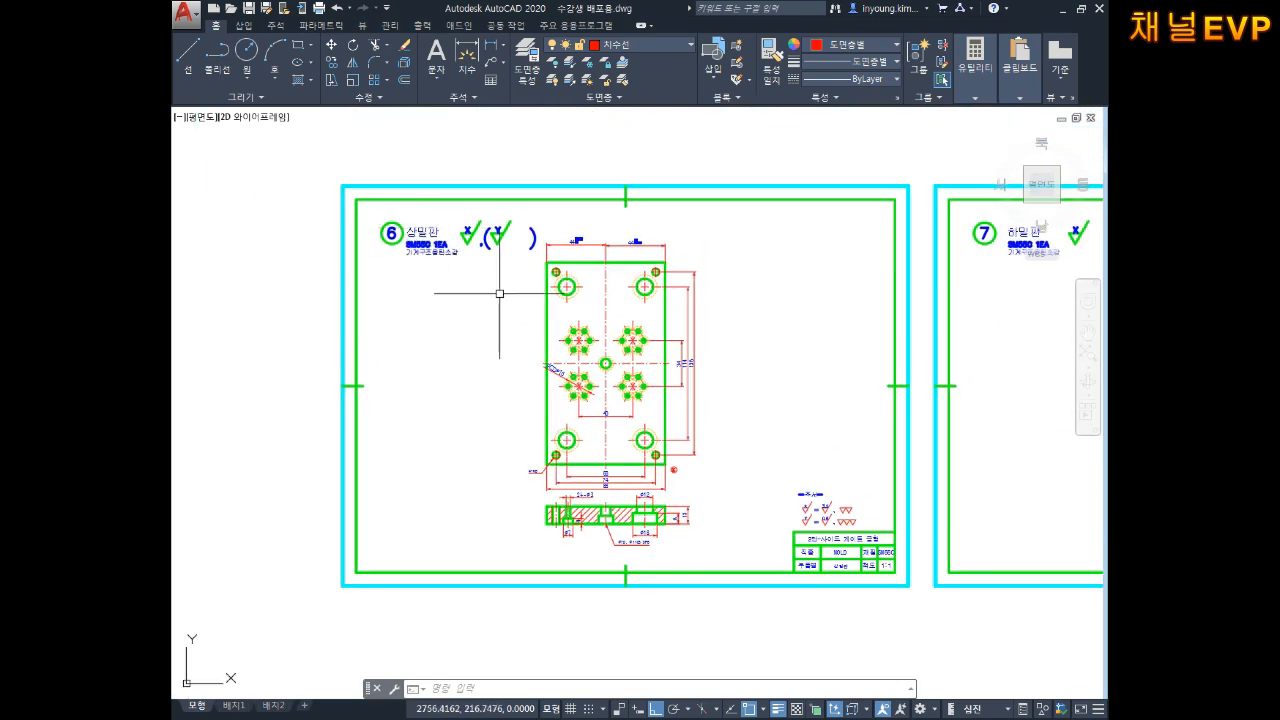
{"action": "middle_click_drag", "start_coordinate": [466, 286], "coordinate": [483, 180]}
{"action": "middle_click_drag", "start_coordinate": [588, 220], "coordinate": [610, 146]}
{"action": "scroll", "coordinate": [617, 151], "scroll_direction": "up", "scroll_amount": 4}
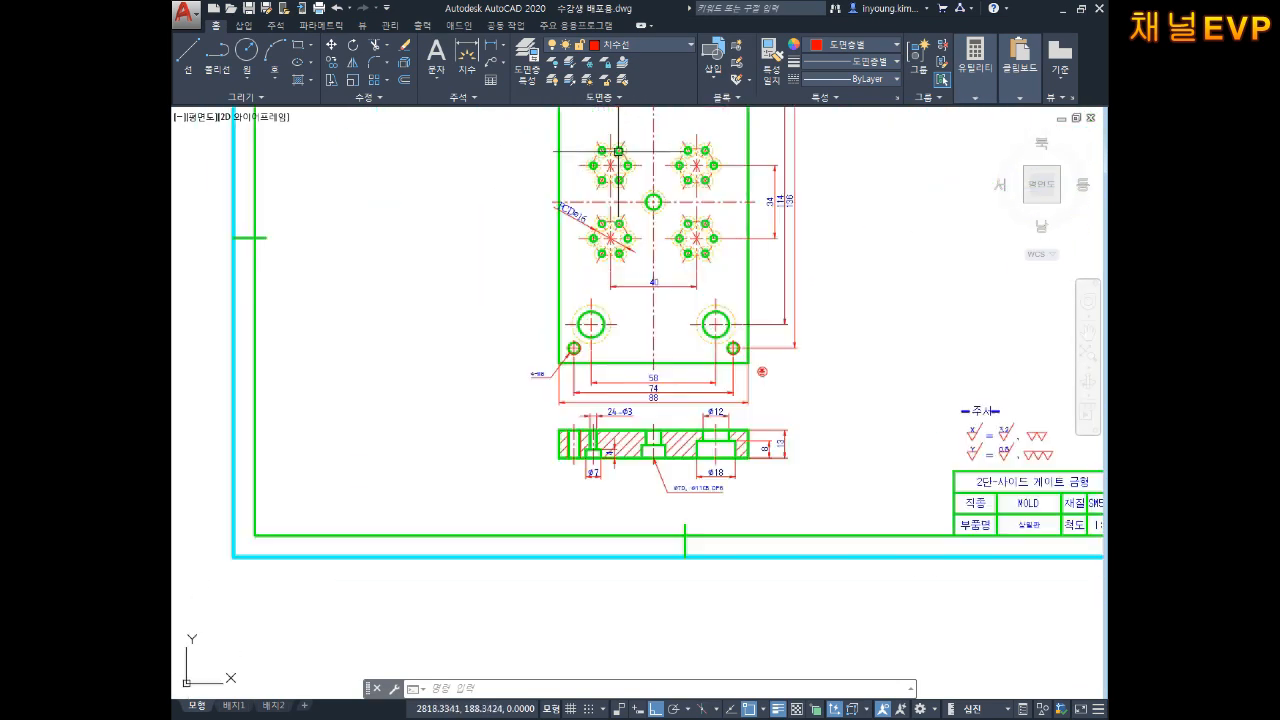
{"action": "middle_click_drag", "start_coordinate": [711, 265], "coordinate": [661, 148]}
{"action": "middle_click_drag", "start_coordinate": [699, 380], "coordinate": [699, 268]}
{"action": "scroll", "coordinate": [717, 384], "scroll_direction": "up", "scroll_amount": 2}
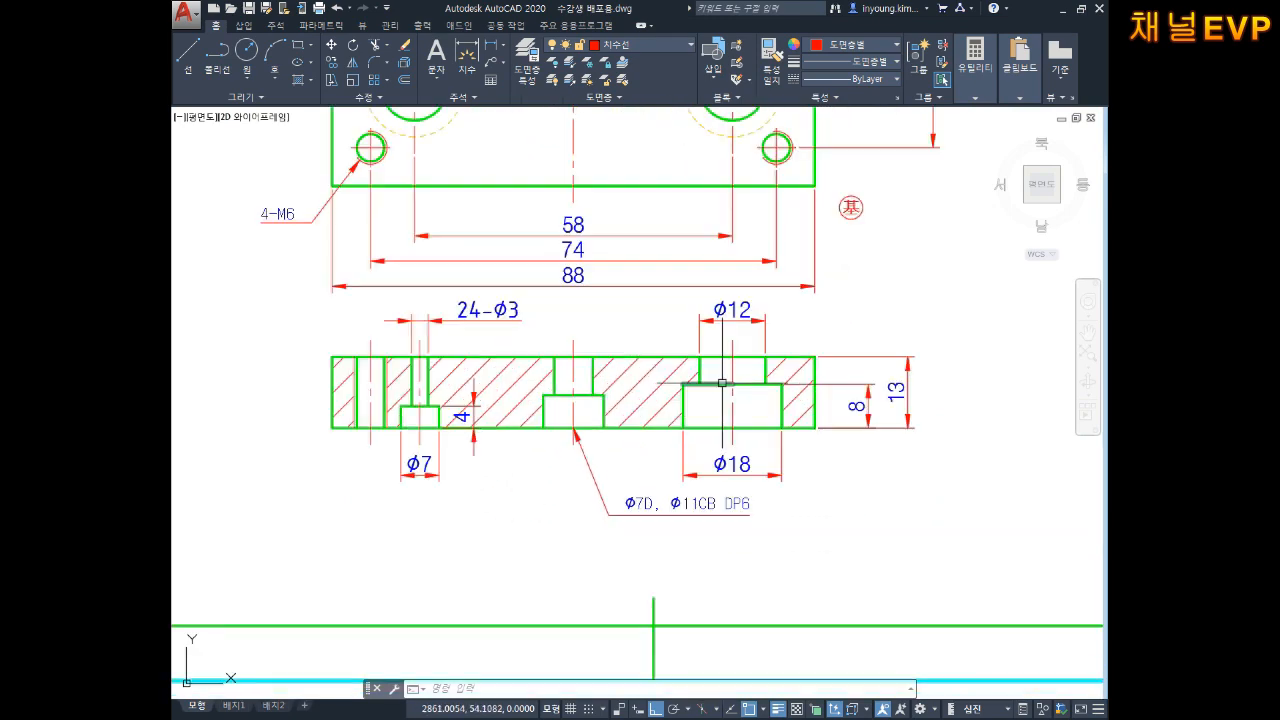
{"action": "middle_click_drag", "start_coordinate": [738, 388], "coordinate": [778, 376]}
{"action": "key", "text": "Escape"}
{"action": "key", "text": "Escape"}
{"action": "type", "text": "ㅊ"}
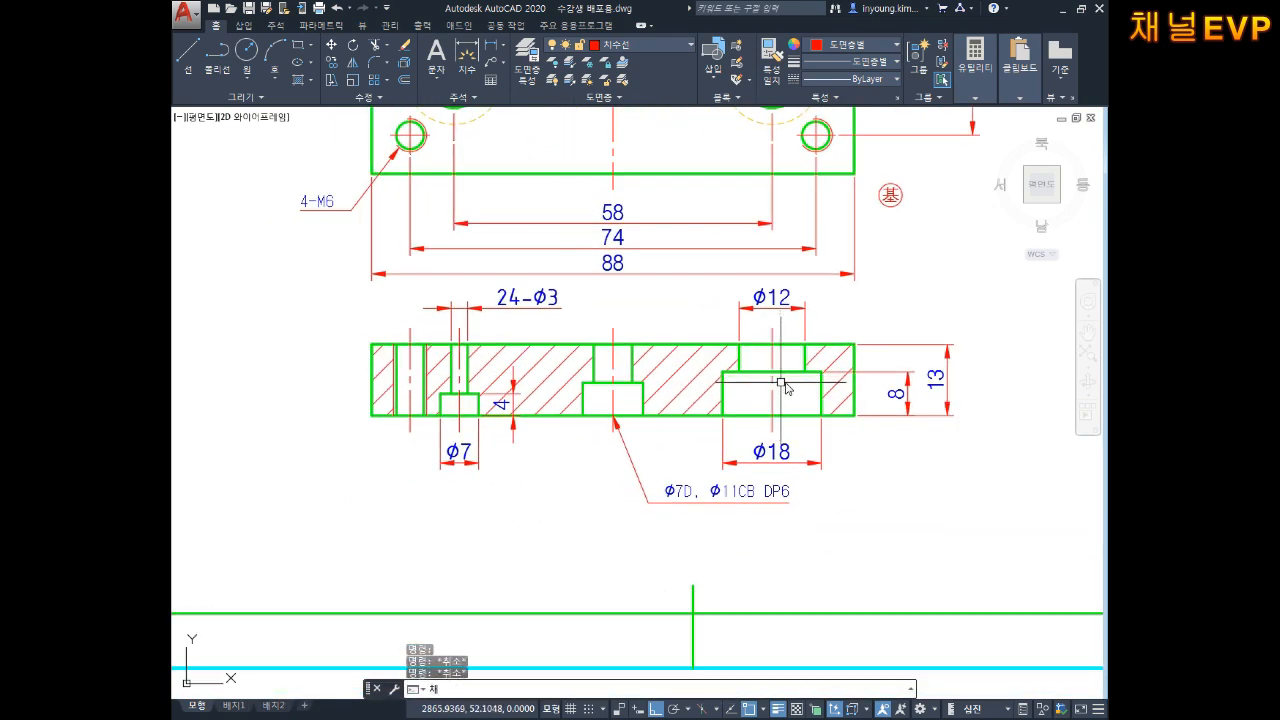
{"action": "key", "text": "Return"}
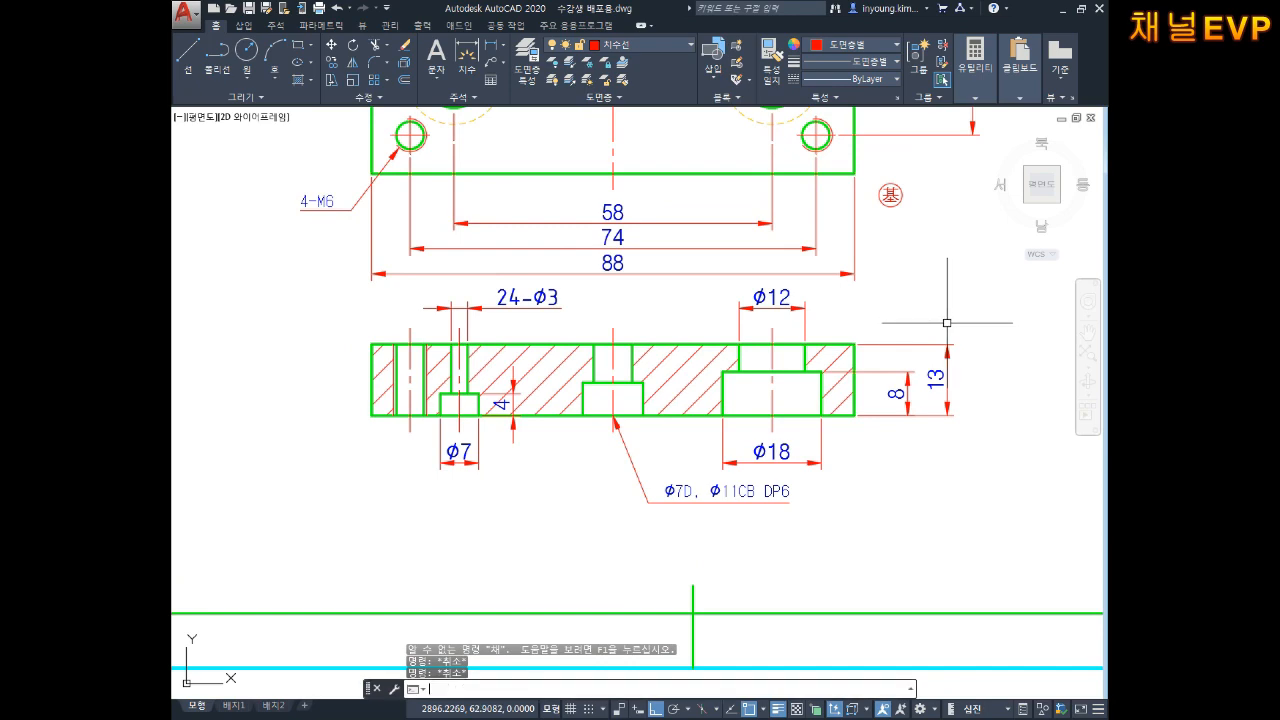
Copy part 6's section view with its dimensions from its bottom centre point to the empty area below the sheet, with ortho off.
{"action": "type", "text": "co"}
{"action": "key", "text": "Return"}
{"action": "left_click", "coordinate": [970, 298]}
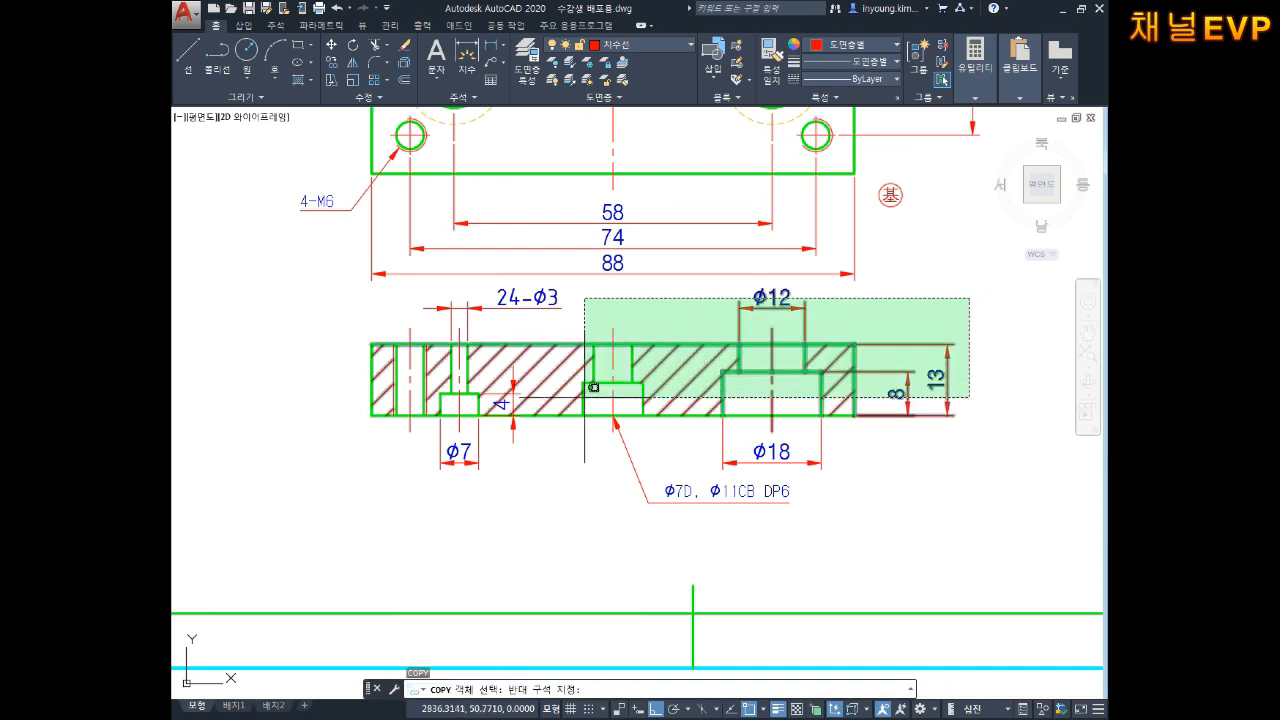
{"action": "left_click", "coordinate": [322, 501]}
{"action": "key", "text": "Return"}
{"action": "left_click", "coordinate": [613, 416]}
{"action": "scroll", "coordinate": [512, 484], "scroll_direction": "down", "scroll_amount": 5}
{"action": "middle_click_drag", "start_coordinate": [512, 484], "coordinate": [637, 348]}
{"action": "key", "text": "F8"}
{"action": "middle_click_drag", "start_coordinate": [598, 445], "coordinate": [698, 252]}
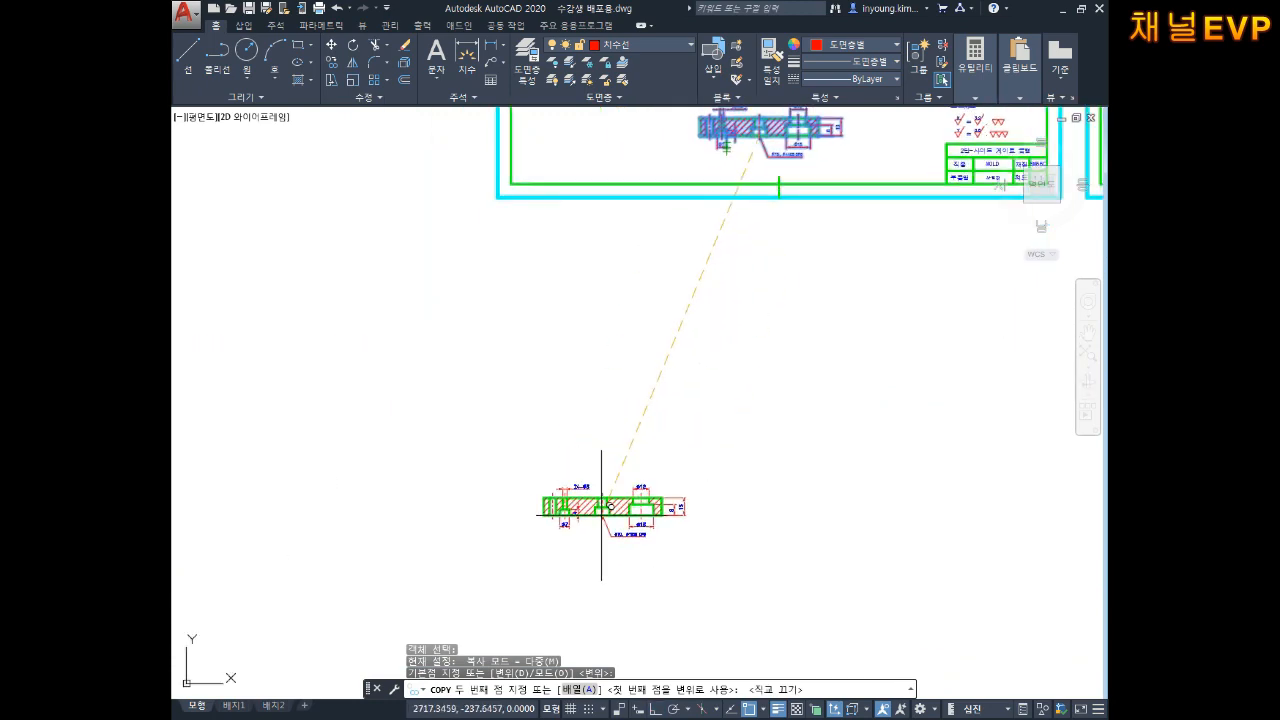
{"action": "left_click", "coordinate": [600, 500]}
{"action": "key", "text": "Escape"}
{"action": "key", "text": "Escape"}
{"action": "key", "text": "Escape"}
Delete the copied section's 8 and 13 height dimensions and the Ø7, Ø18 and leader annotations beneath it.
{"action": "scroll", "coordinate": [651, 507], "scroll_direction": "up", "scroll_amount": 6}
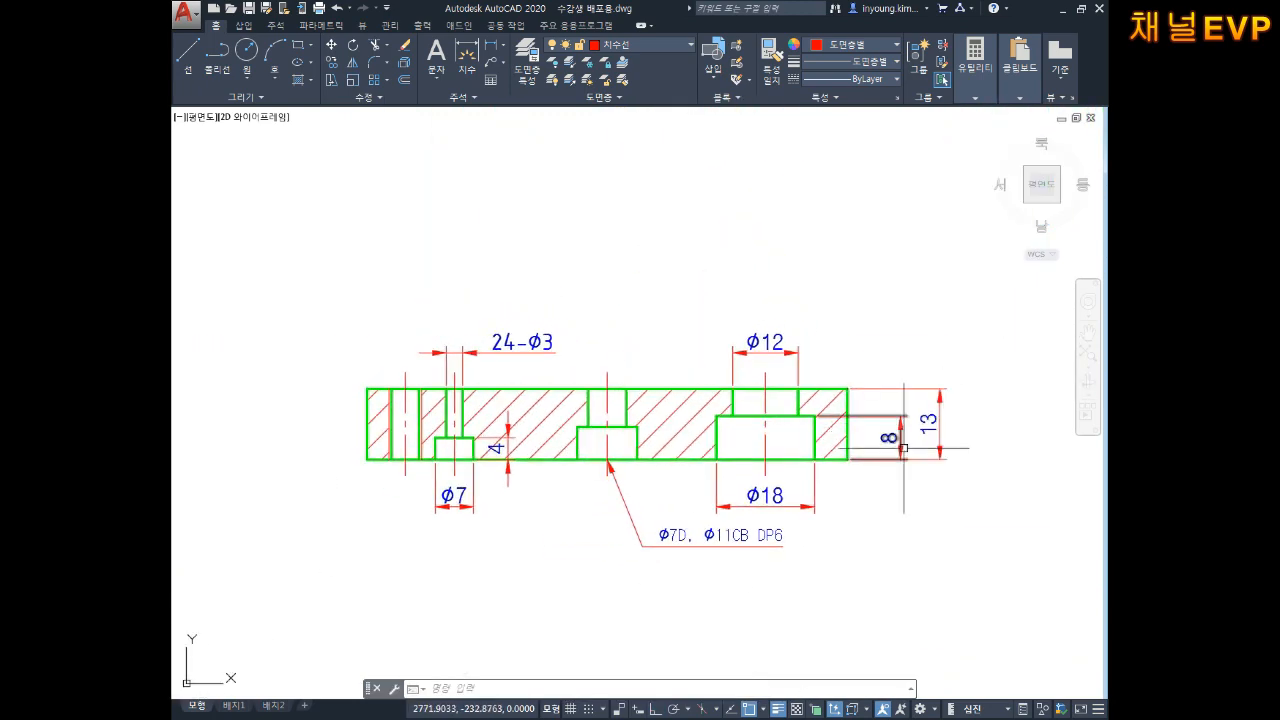
{"action": "key", "text": "Escape"}
{"action": "middle_click_drag", "start_coordinate": [864, 552], "coordinate": [884, 510]}
{"action": "middle_click_drag", "start_coordinate": [898, 462], "coordinate": [900, 480]}
{"action": "left_click", "coordinate": [986, 330]}
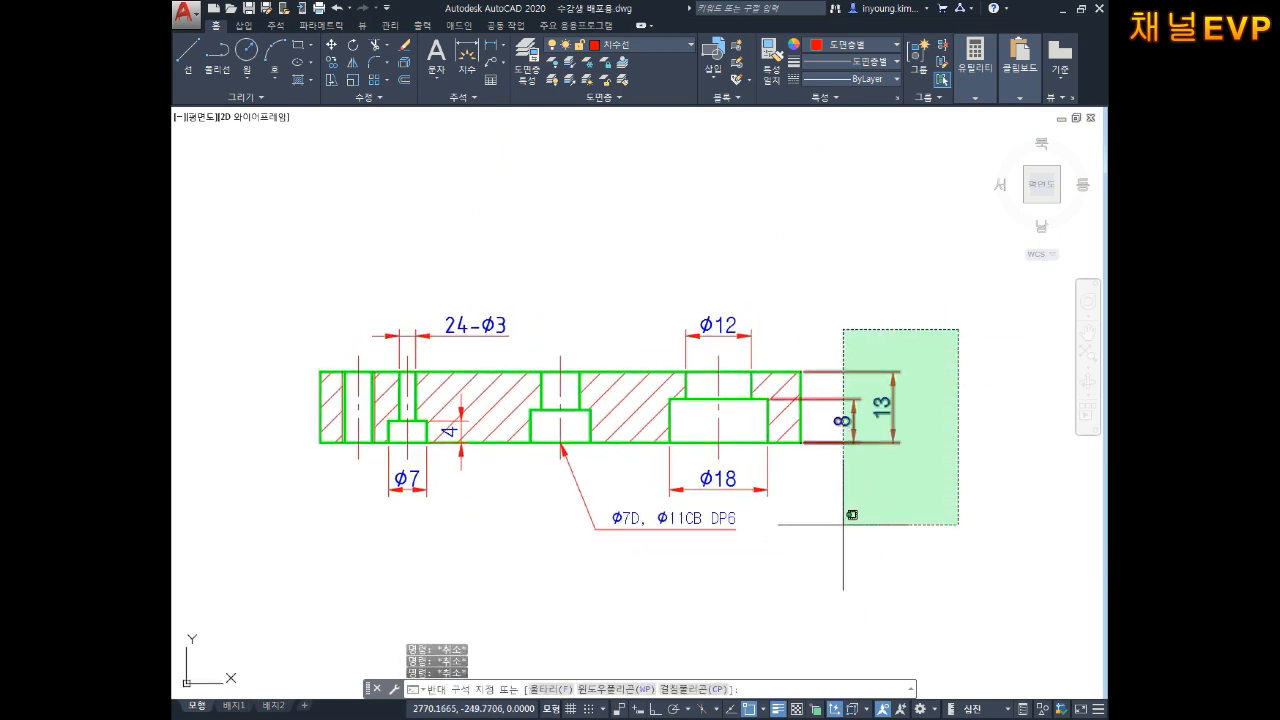
{"action": "left_click", "coordinate": [847, 523]}
{"action": "key", "text": "Delete"}
{"action": "left_click", "coordinate": [805, 478]}
{"action": "left_click", "coordinate": [412, 548]}
{"action": "key", "text": "Delete"}
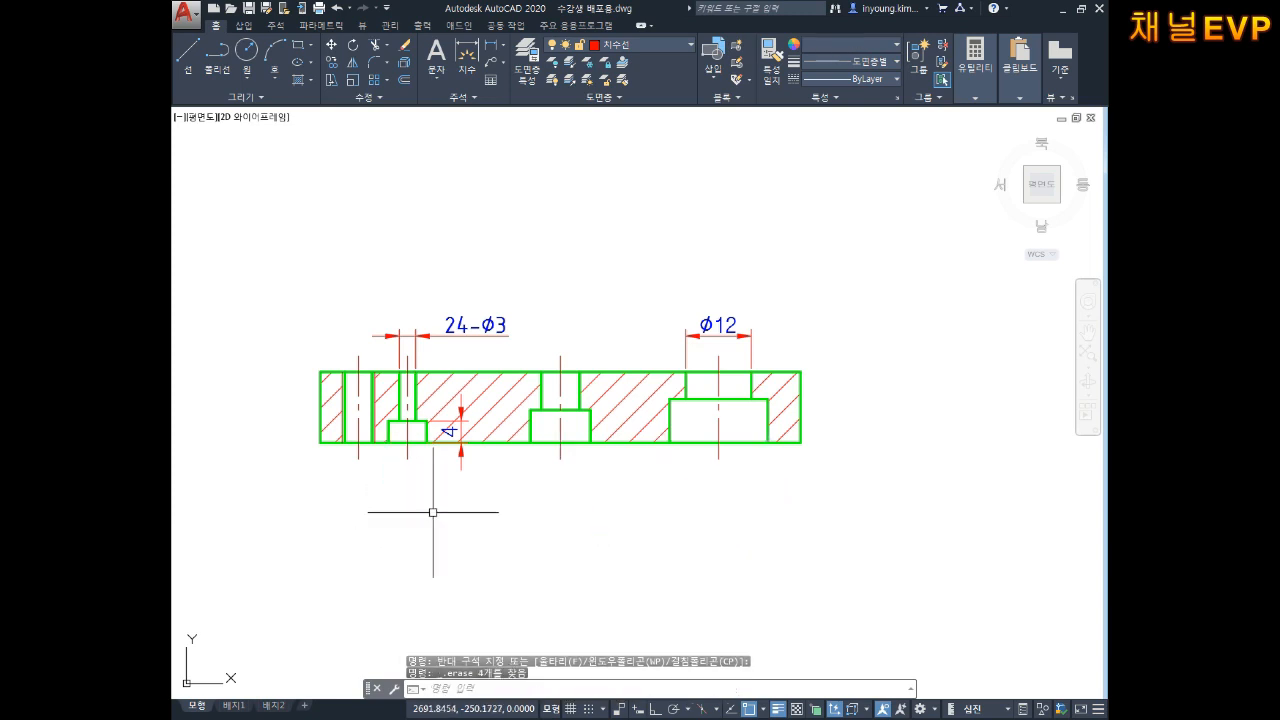
Delete the copied section's 4 mm depth dimension, its hatching, and the 24-Ø3 and Ø12 dimensions above it.
{"action": "left_click", "coordinate": [461, 430]}
{"action": "key", "text": "Delete"}
{"action": "left_click", "coordinate": [457, 394]}
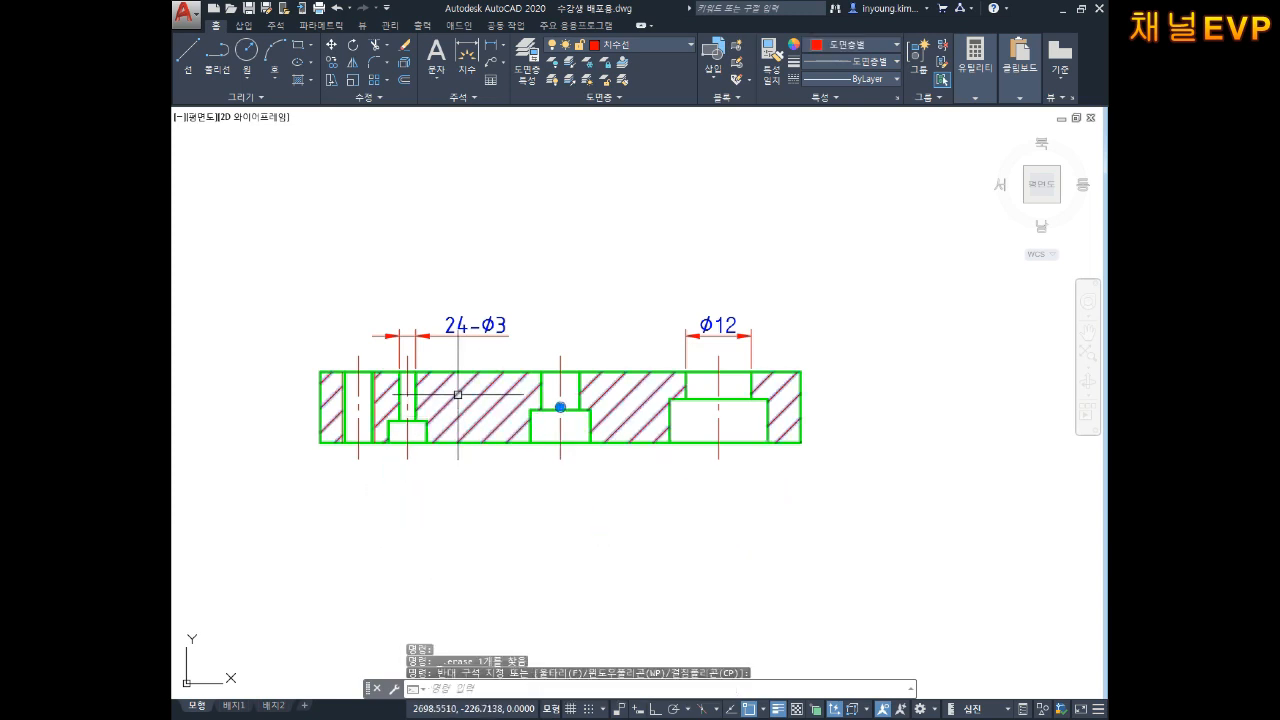
{"action": "key", "text": "Delete"}
{"action": "left_click", "coordinate": [524, 309]}
{"action": "left_click", "coordinate": [475, 324]}
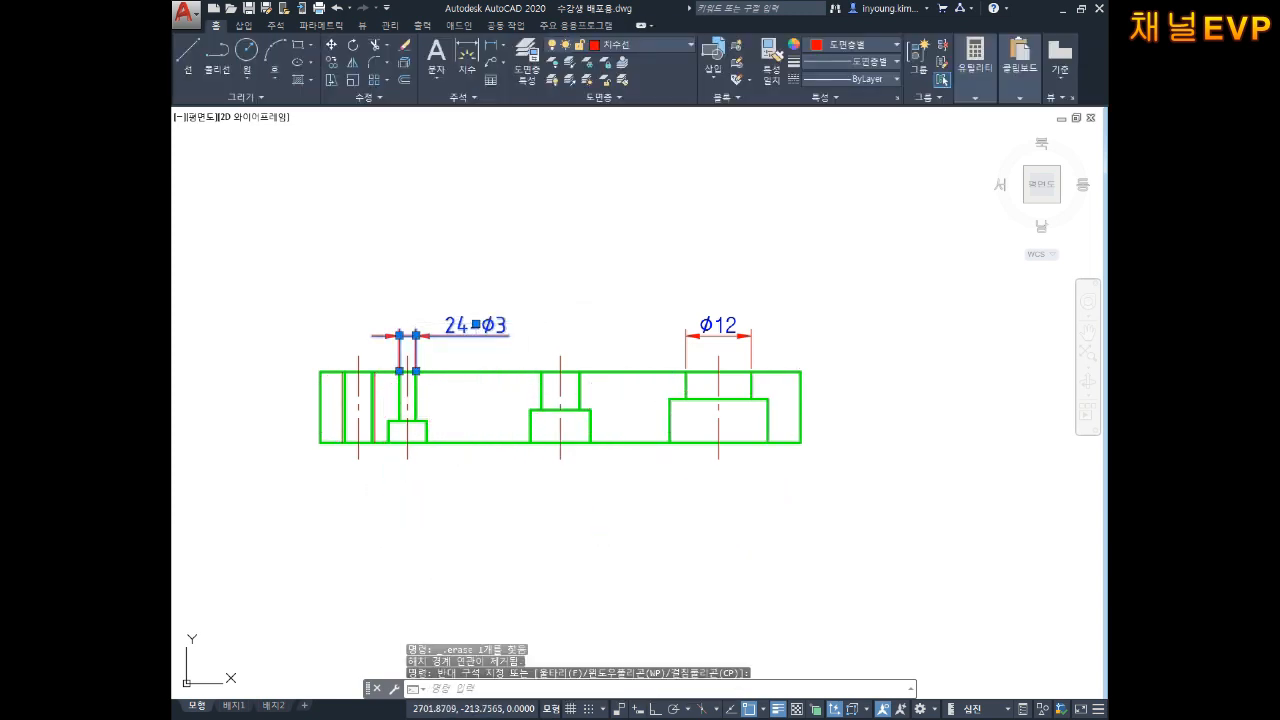
{"action": "key", "text": "Delete"}
{"action": "left_click", "coordinate": [782, 306]}
{"action": "left_click", "coordinate": [677, 323]}
{"action": "key", "text": "Delete"}
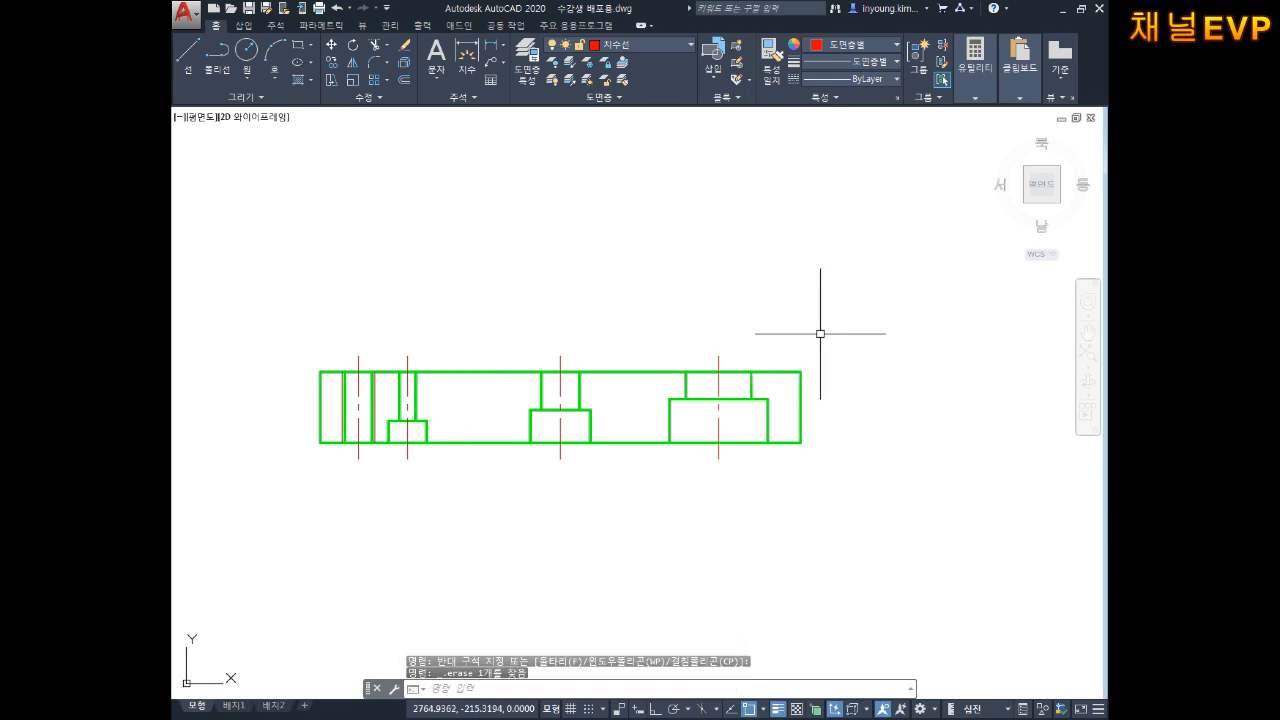
{"action": "scroll", "coordinate": [729, 537], "scroll_direction": "down", "scroll_amount": 5}
{"action": "scroll", "coordinate": [774, 405], "scroll_direction": "up", "scroll_amount": 6}
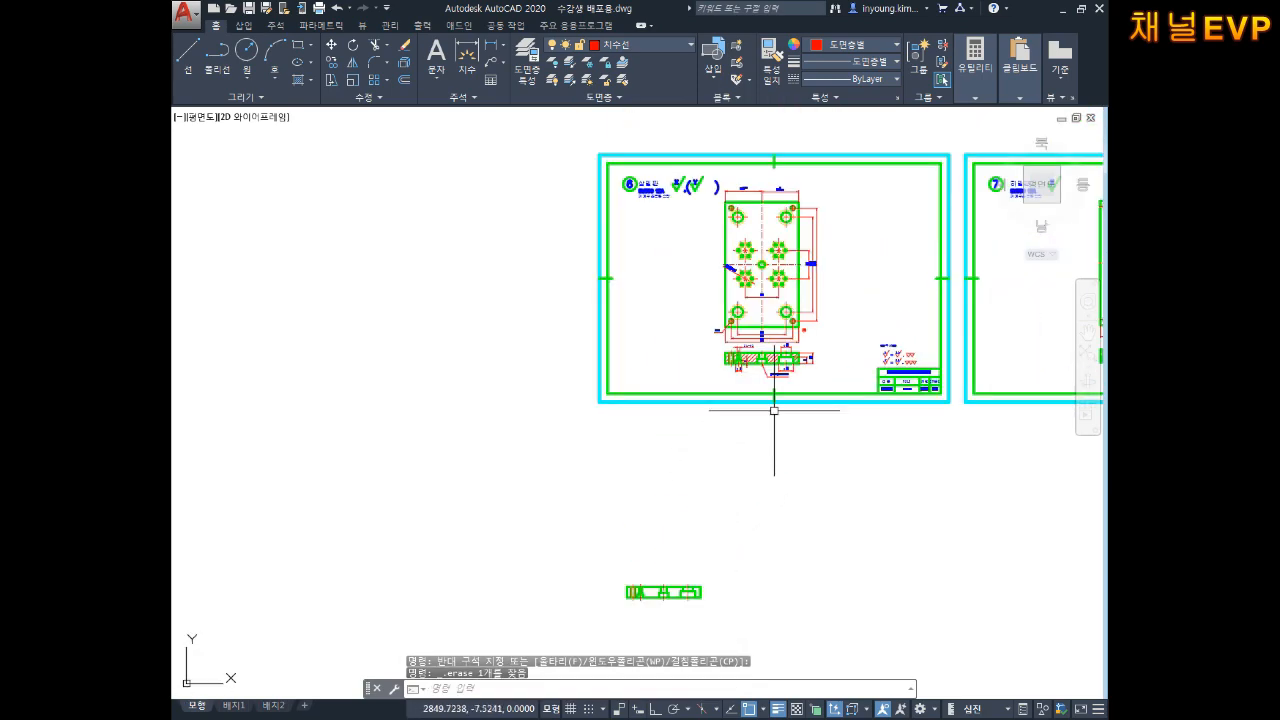
{"action": "scroll", "coordinate": [774, 418], "scroll_direction": "down", "scroll_amount": 3}
{"action": "middle_click_drag", "start_coordinate": [703, 499], "coordinate": [700, 408]}
{"action": "middle_click_drag", "start_coordinate": [649, 523], "coordinate": [651, 426]}
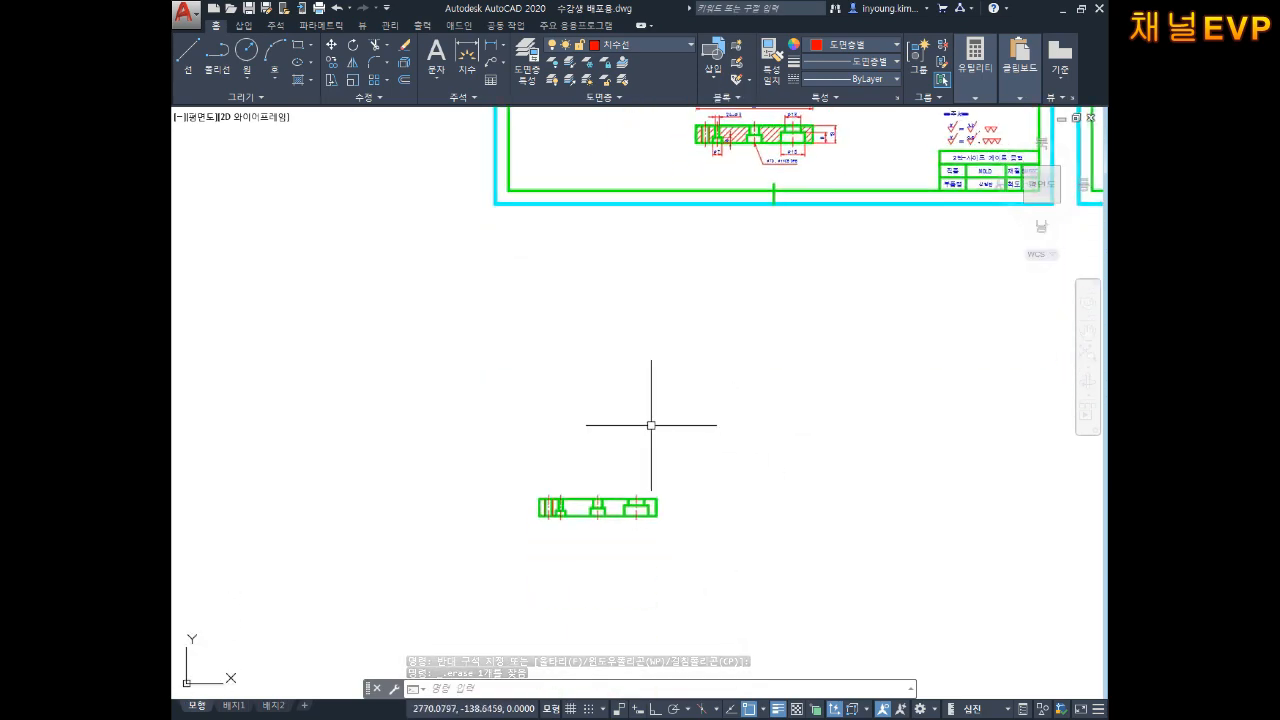
Examine the stripped section copy's outline, stepped hole profiles and centrelines.
{"action": "scroll", "coordinate": [610, 490], "scroll_direction": "up", "scroll_amount": 6}
{"action": "middle_click_drag", "start_coordinate": [606, 508], "coordinate": [677, 446]}
{"action": "scroll", "coordinate": [640, 443], "scroll_direction": "up", "scroll_amount": 4}
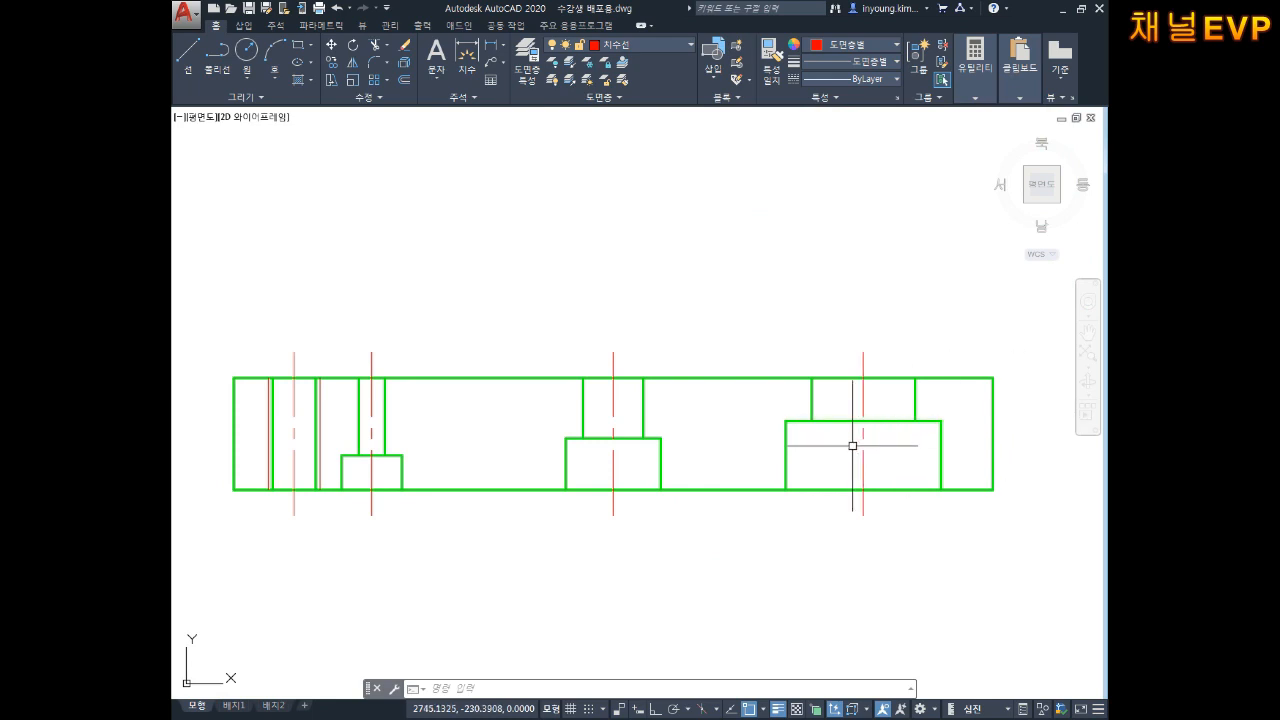
{"action": "key", "text": "Escape"}
{"action": "key", "text": "Escape"}
{"action": "key", "text": "Escape"}
{"action": "scroll", "coordinate": [822, 420], "scroll_direction": "down", "scroll_amount": 2}
{"action": "middle_click_drag", "start_coordinate": [855, 428], "coordinate": [811, 441]}
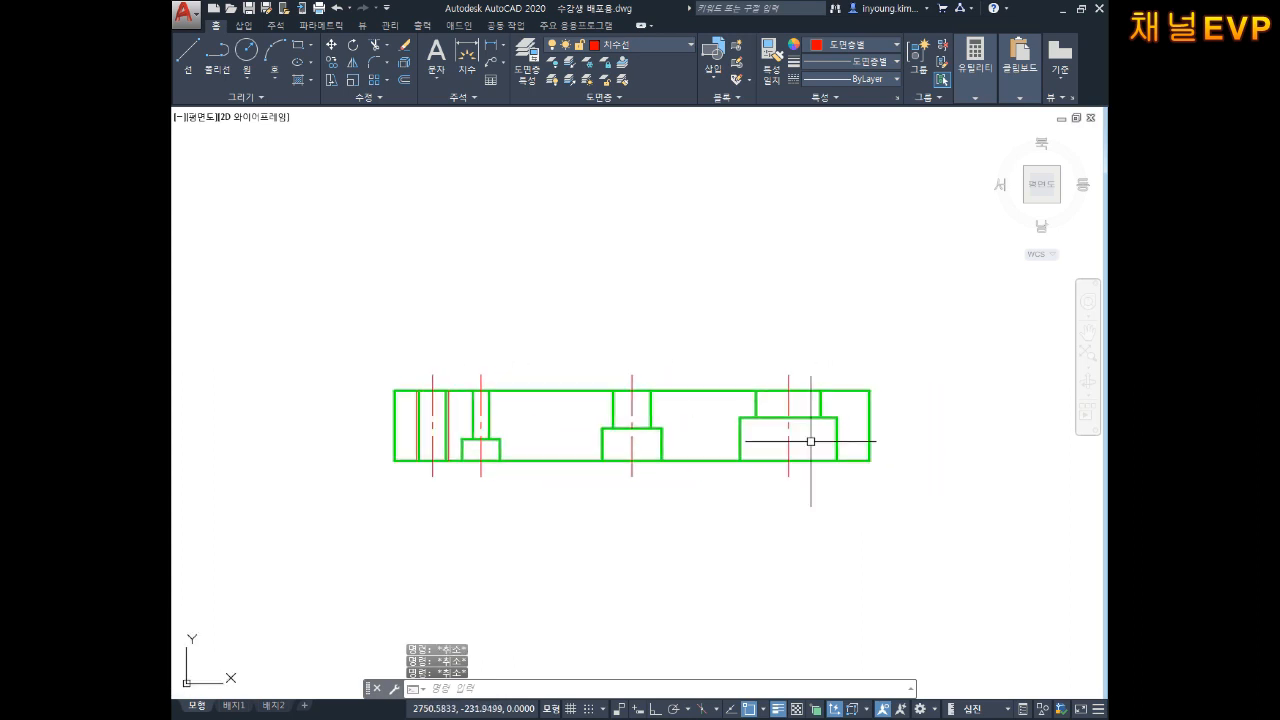
{"action": "scroll", "coordinate": [749, 429], "scroll_direction": "up", "scroll_amount": 2}
{"action": "scroll", "coordinate": [771, 434], "scroll_direction": "down", "scroll_amount": 2}
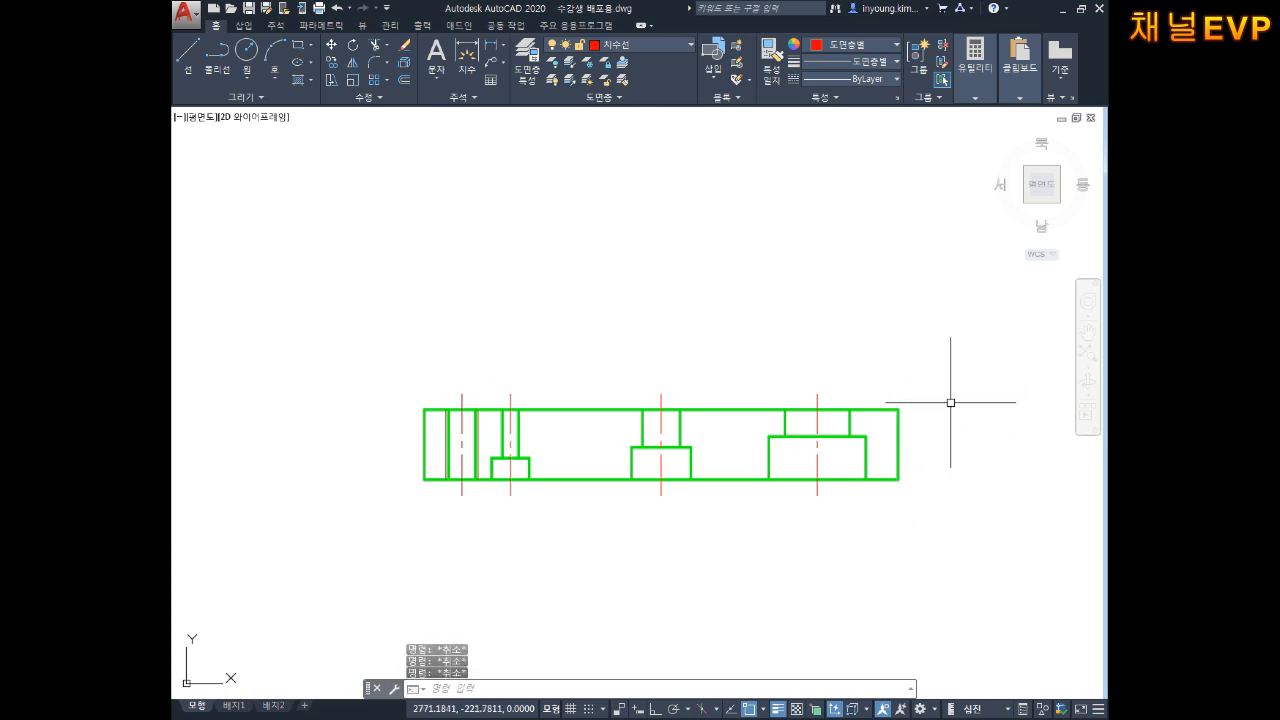
Set the colour of the whole copied section, including its centrelines, to red (빨간색).
{"action": "left_click", "coordinate": [971, 357]}
{"action": "left_click", "coordinate": [308, 598]}
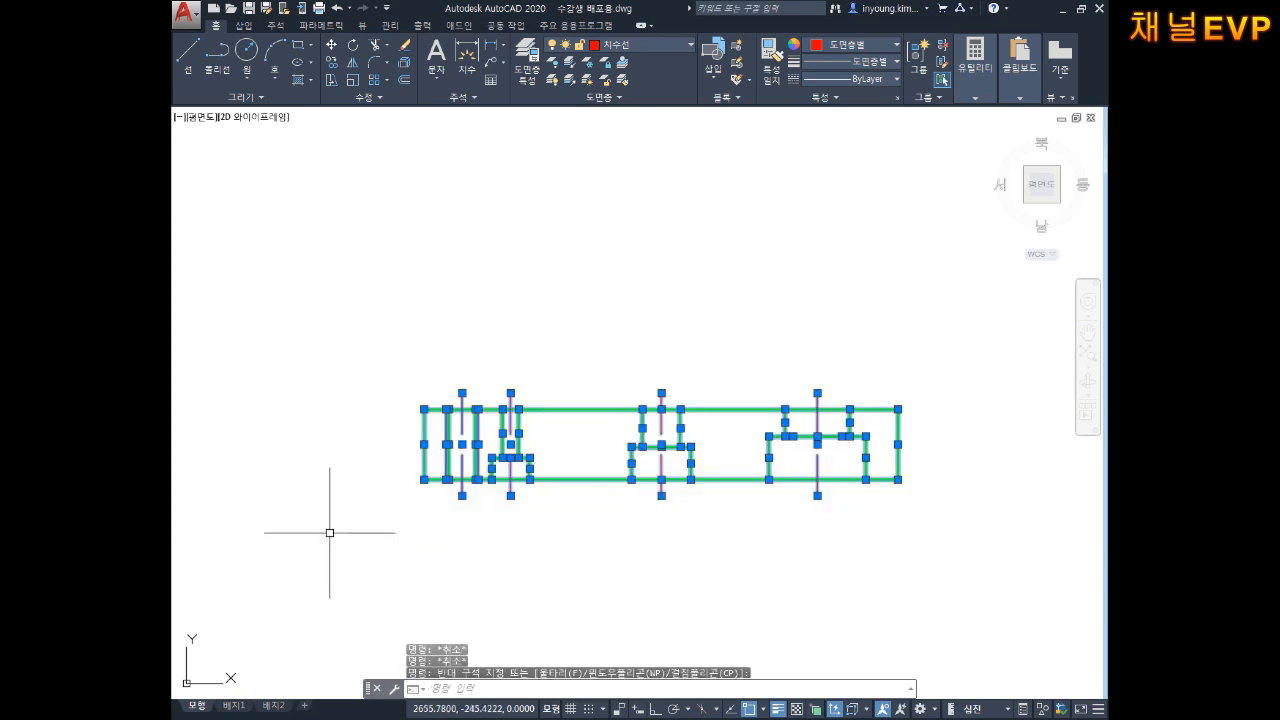
{"action": "left_click", "coordinate": [853, 51]}
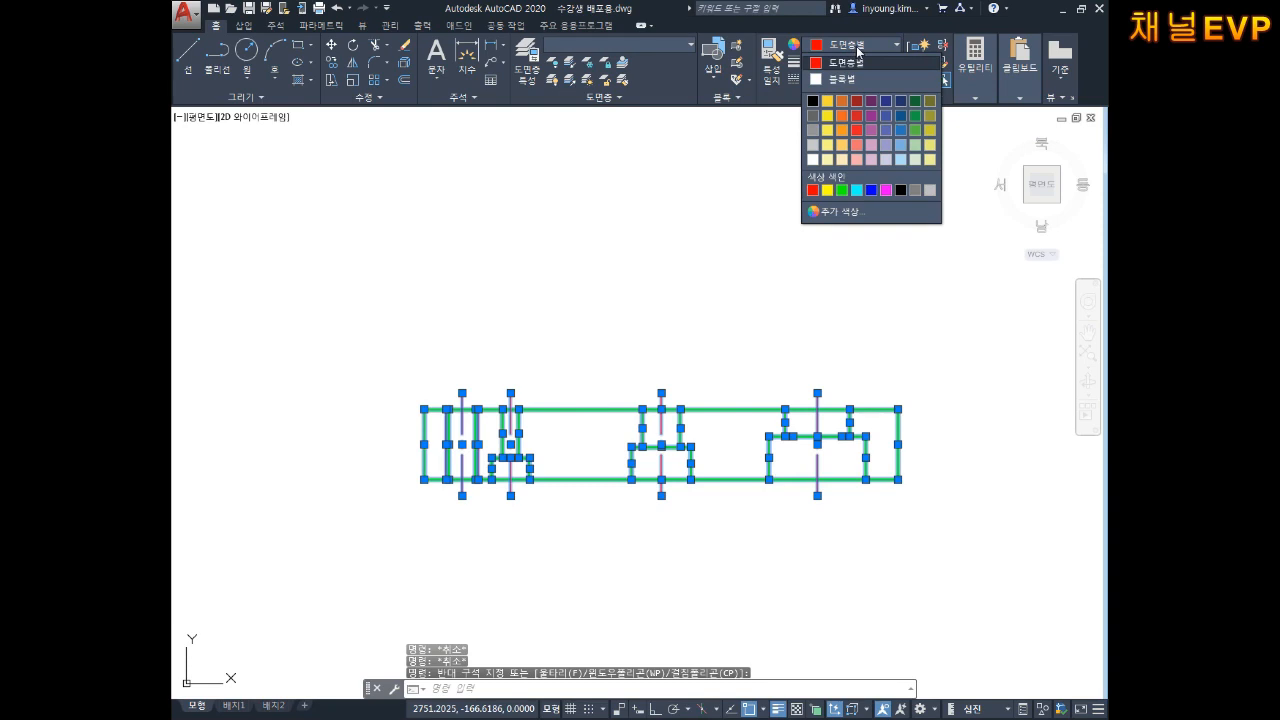
{"action": "left_click", "coordinate": [812, 190]}
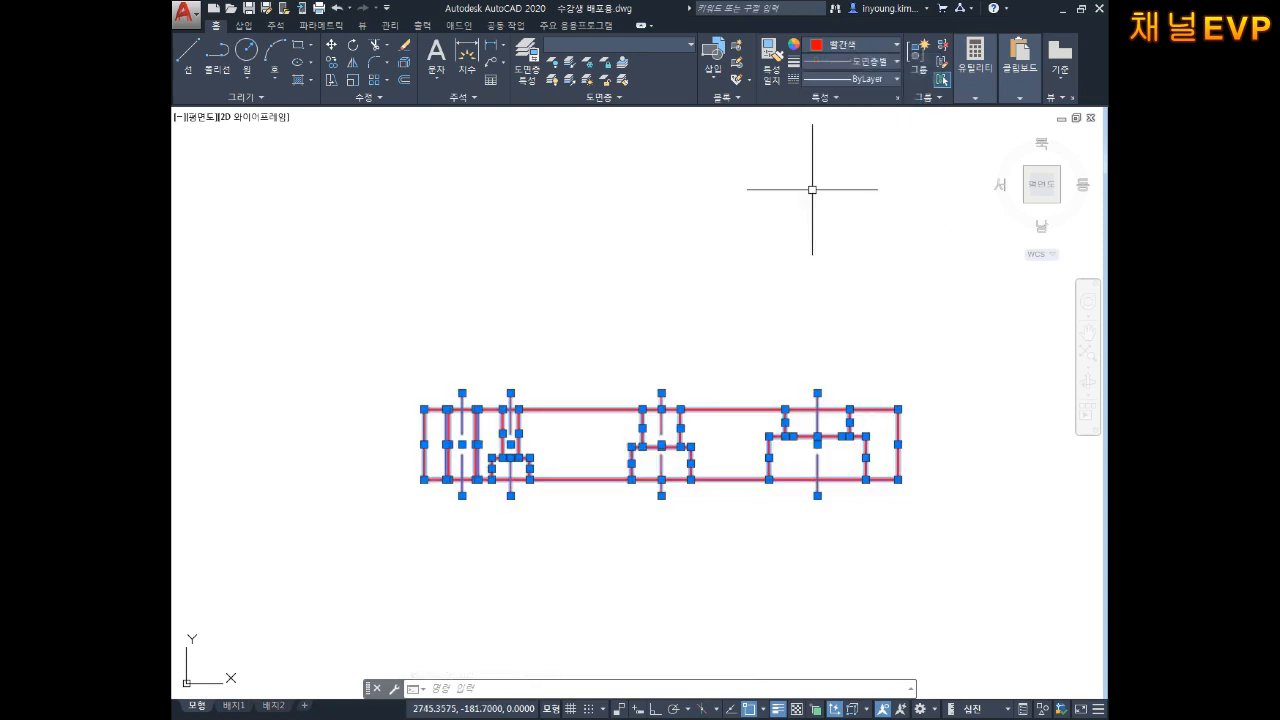
{"action": "left_click", "coordinate": [846, 45]}
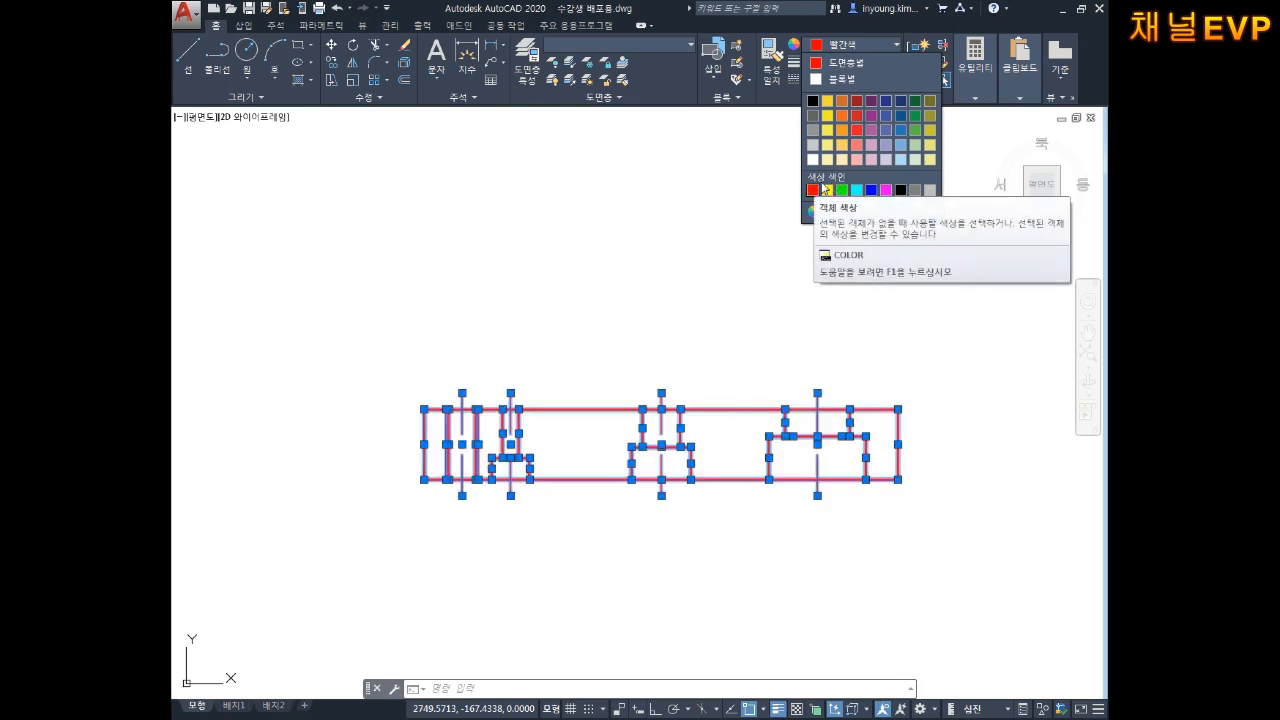
{"action": "left_click", "coordinate": [812, 190]}
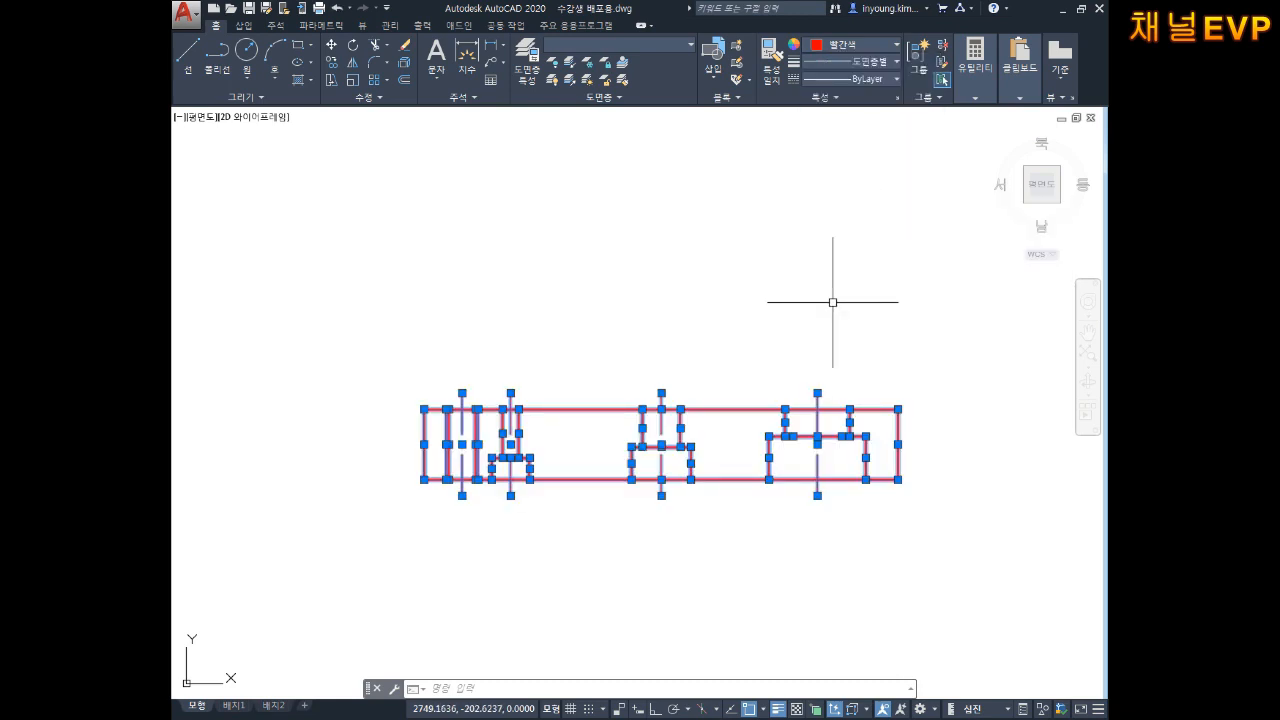
{"action": "key", "text": "Escape"}
{"action": "key", "text": "Escape"}
{"action": "key", "text": "Escape"}
{"action": "left_click", "coordinate": [942, 306]}
{"action": "left_click", "coordinate": [346, 534]}
{"action": "key", "text": "Escape"}
{"action": "key", "text": "Escape"}
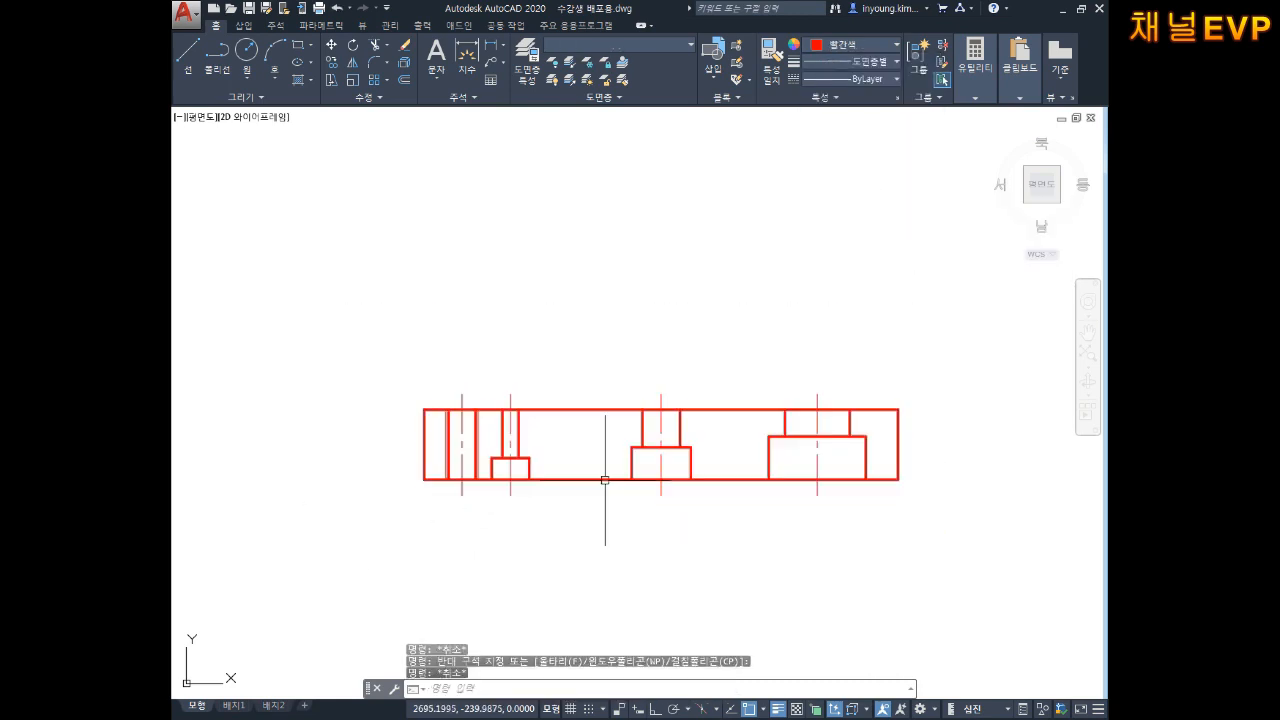
{"action": "left_click", "coordinate": [960, 347]}
{"action": "left_click", "coordinate": [290, 527]}
{"action": "key", "text": "Escape"}
{"action": "key", "text": "Escape"}
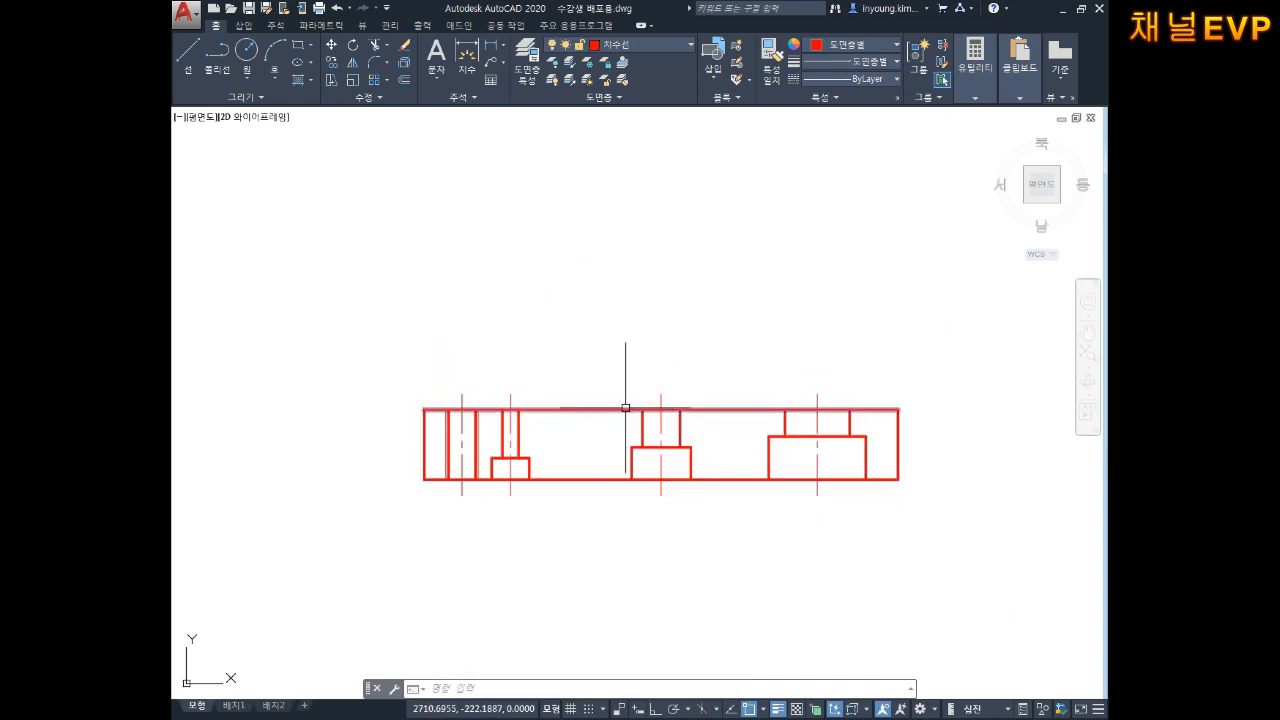
Place multiline text reading 상밀판 in the section's upper-right corner and widen its text frame to fit one line.
{"action": "scroll", "coordinate": [627, 413], "scroll_direction": "up", "scroll_amount": 4}
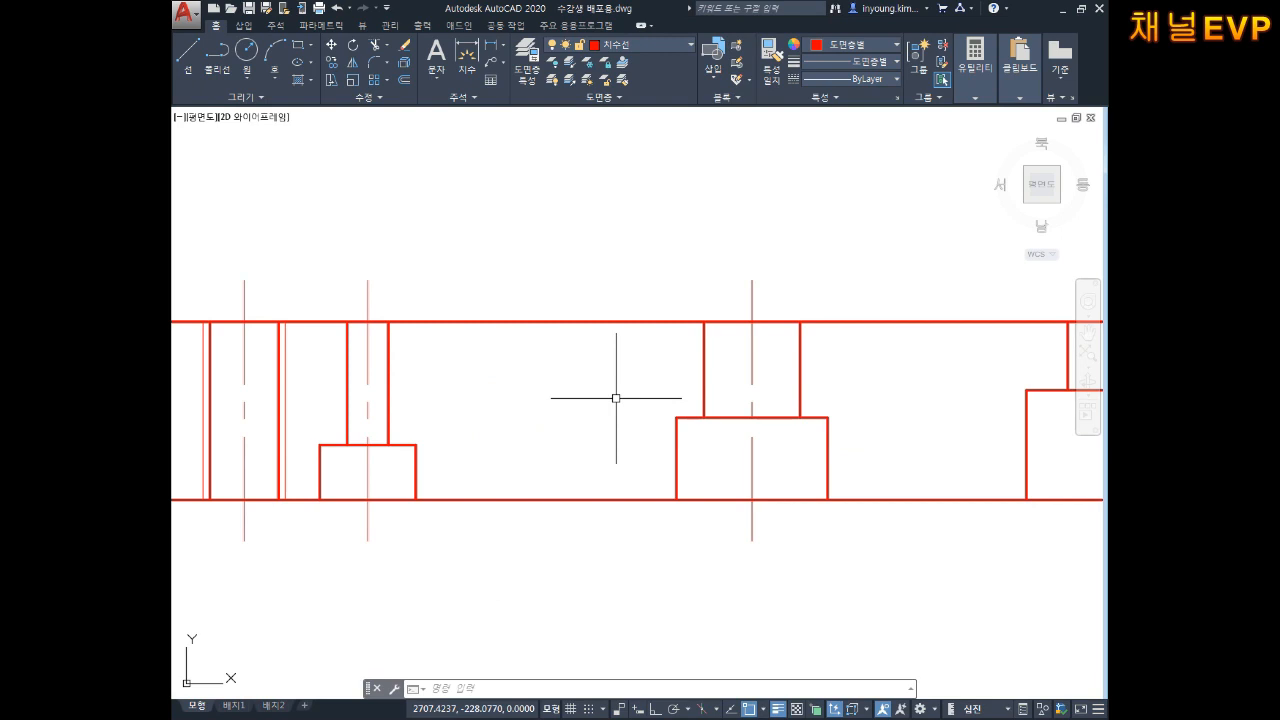
{"action": "type", "text": "ㅡㅅ"}
{"action": "key", "text": "Return"}
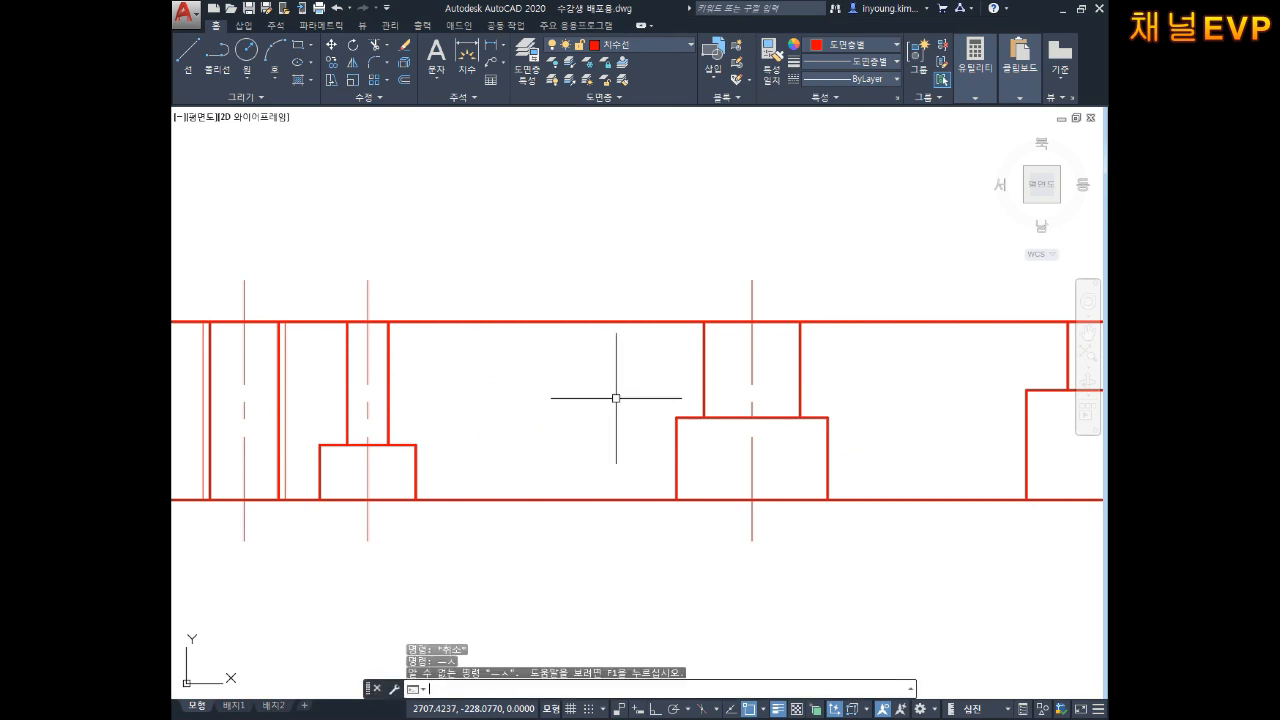
{"action": "type", "text": "ㅡㅅ"}
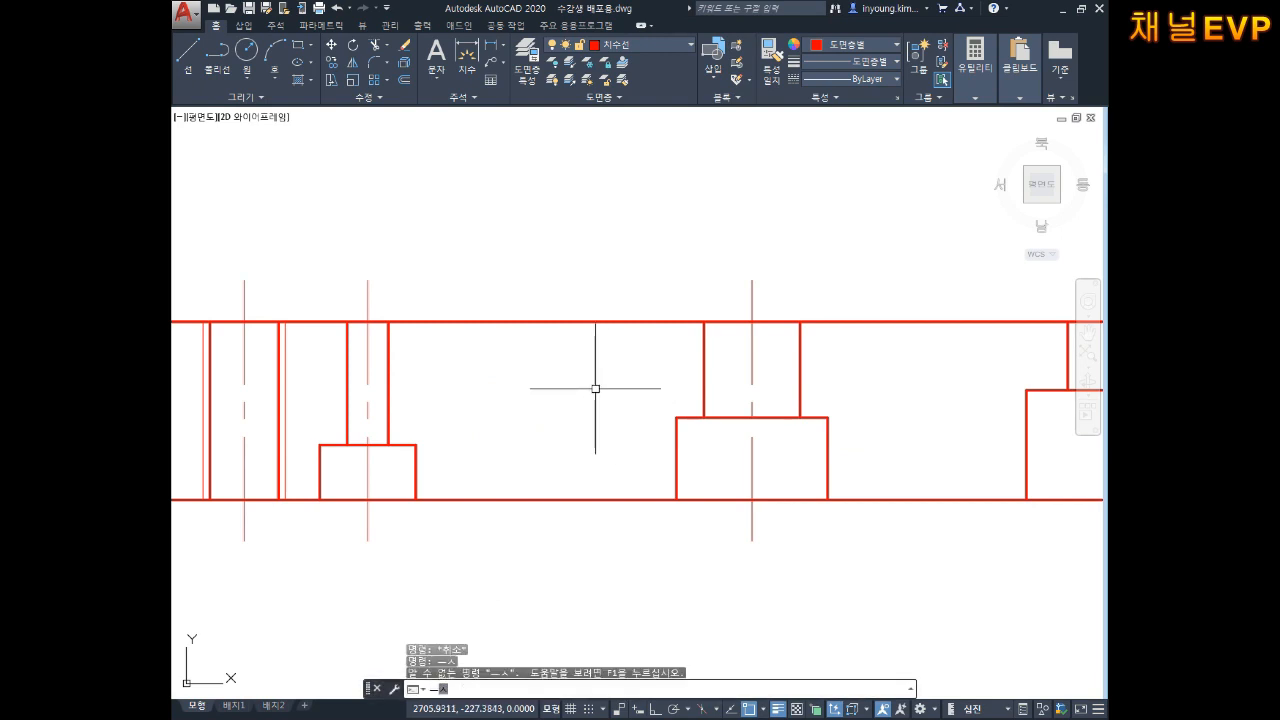
{"action": "key", "text": "Return"}
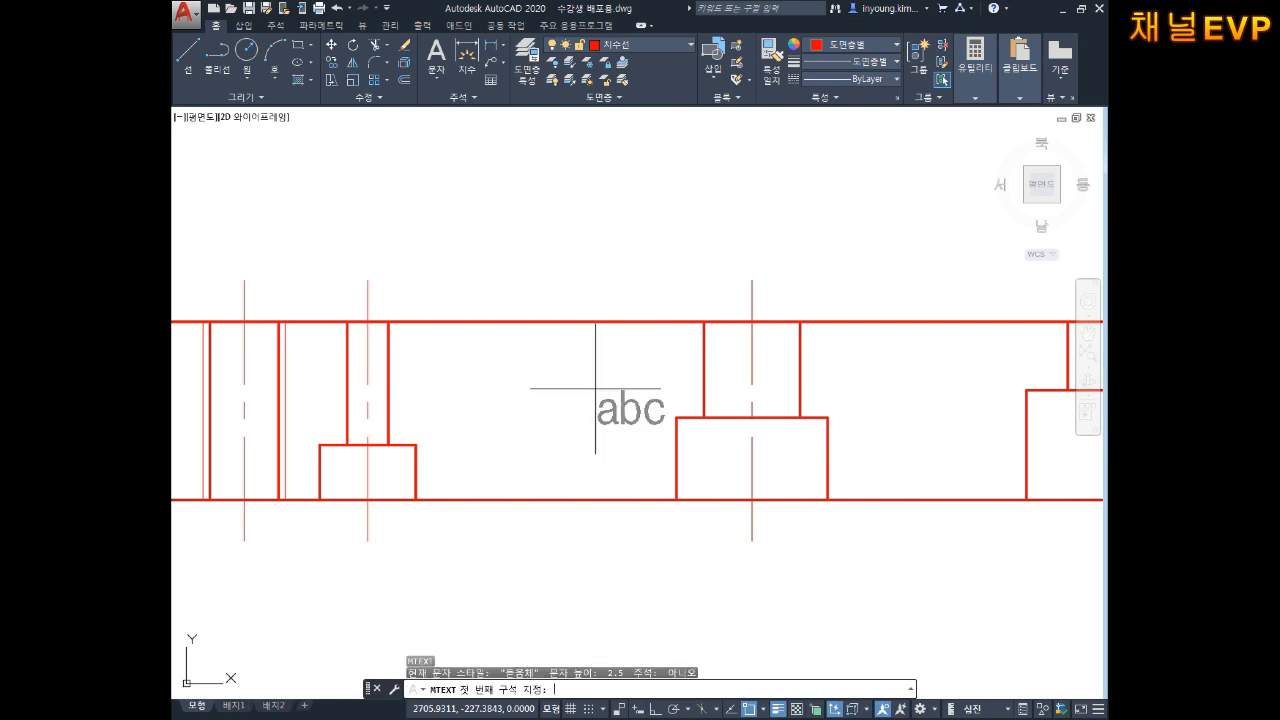
{"action": "middle_click_drag", "start_coordinate": [506, 409], "coordinate": [662, 390]}
{"action": "middle_click_drag", "start_coordinate": [528, 407], "coordinate": [350, 350]}
{"action": "middle_click_drag", "start_coordinate": [814, 397], "coordinate": [484, 390]}
{"action": "middle_click_drag", "start_coordinate": [788, 386], "coordinate": [592, 391]}
{"action": "scroll", "coordinate": [756, 270], "scroll_direction": "up", "scroll_amount": 3}
{"action": "middle_click_drag", "start_coordinate": [750, 282], "coordinate": [757, 334]}
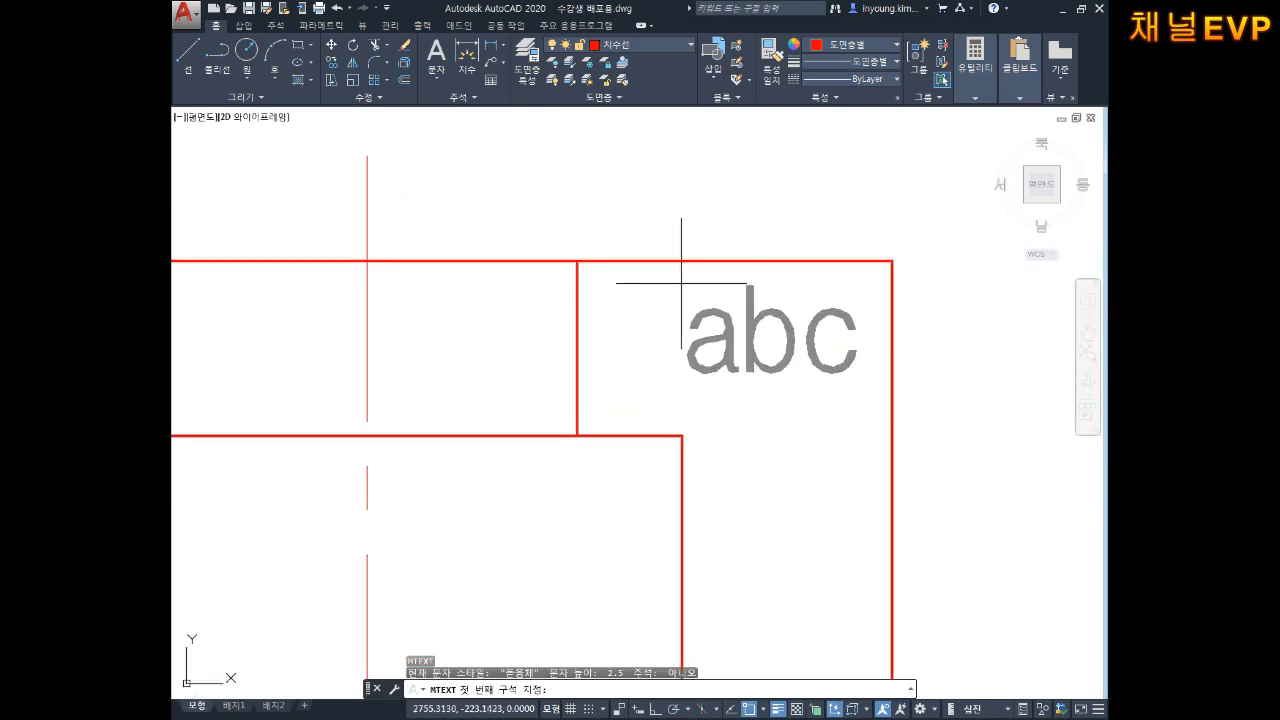
{"action": "left_click", "coordinate": [681, 281]}
{"action": "left_click", "coordinate": [864, 369]}
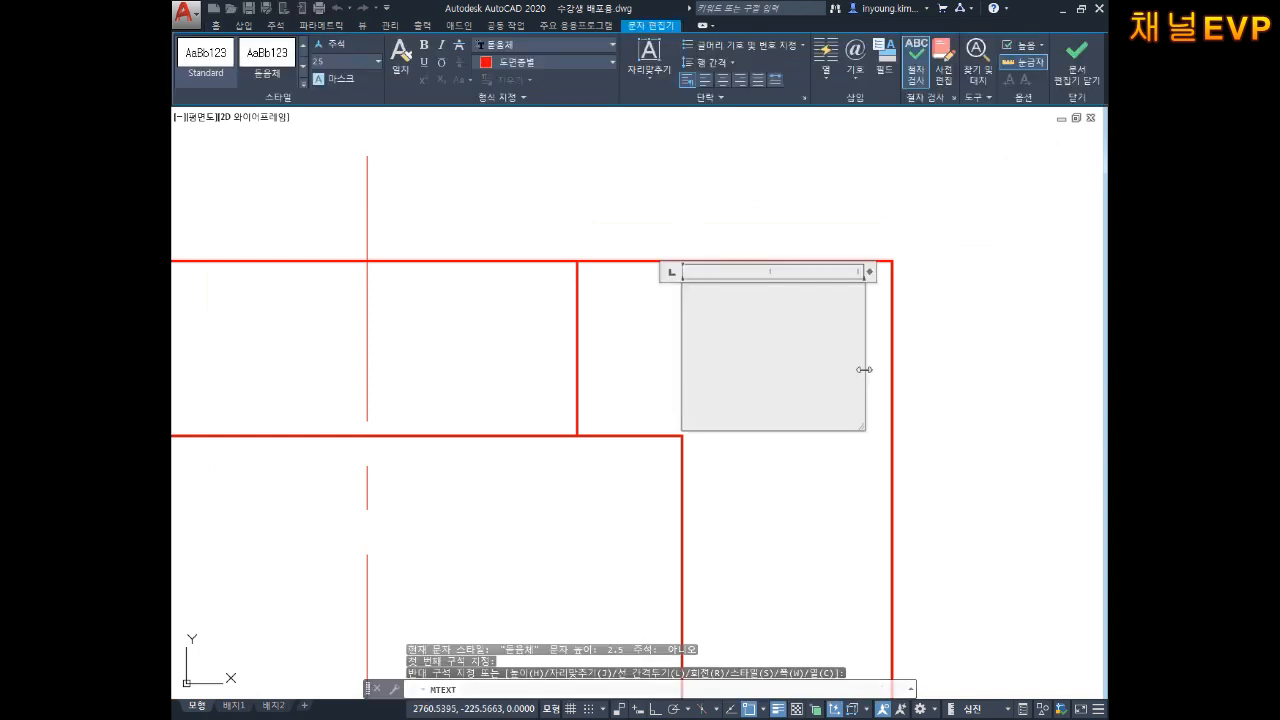
{"action": "type", "text": "상밀판"}
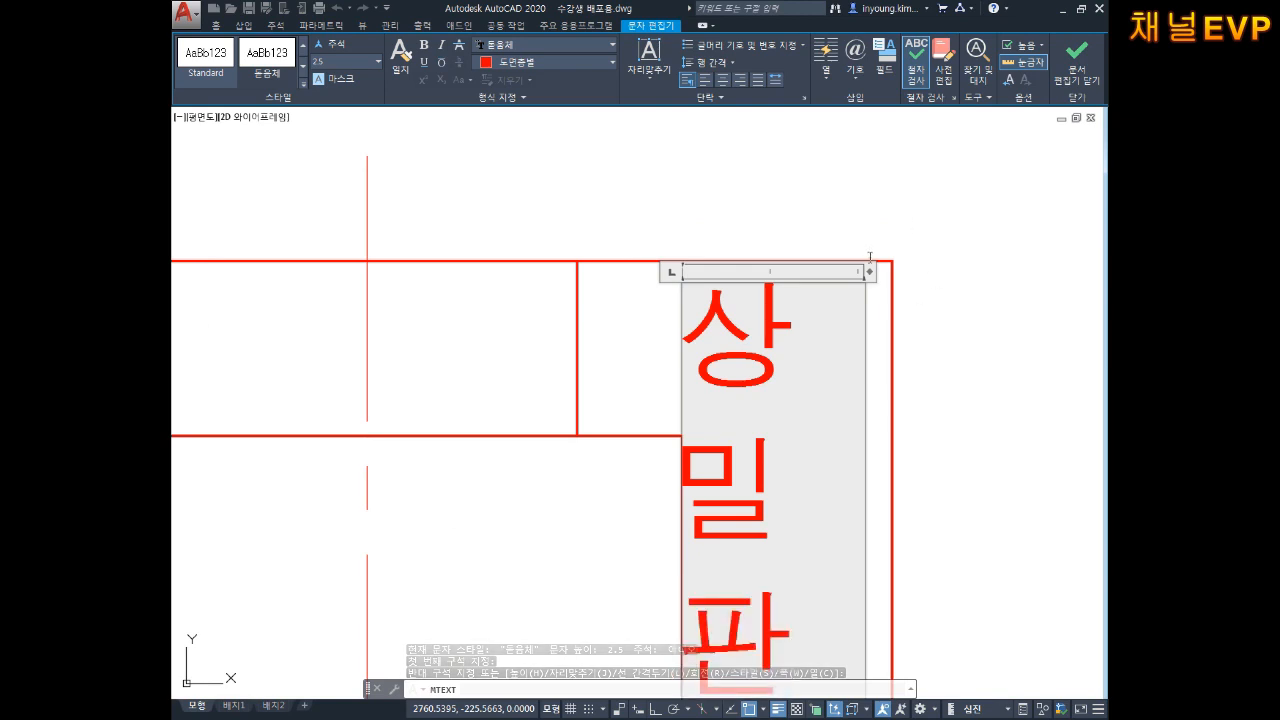
{"action": "left_click_drag", "start_coordinate": [870, 271], "coordinate": [1050, 287]}
{"action": "middle_click_drag", "start_coordinate": [1021, 334], "coordinate": [858, 326]}
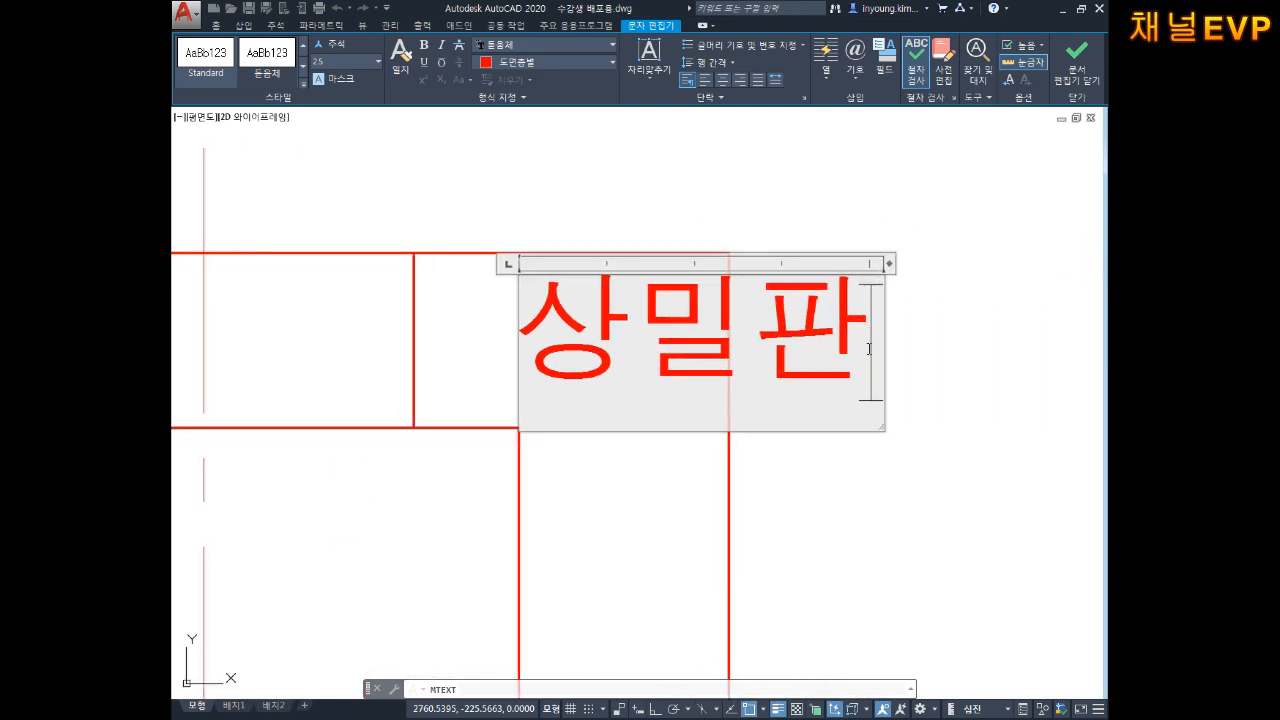
Set the text height of the 상밀판 label to 1 and finish editing it.
{"action": "left_click_drag", "start_coordinate": [560, 337], "coordinate": [885, 336]}
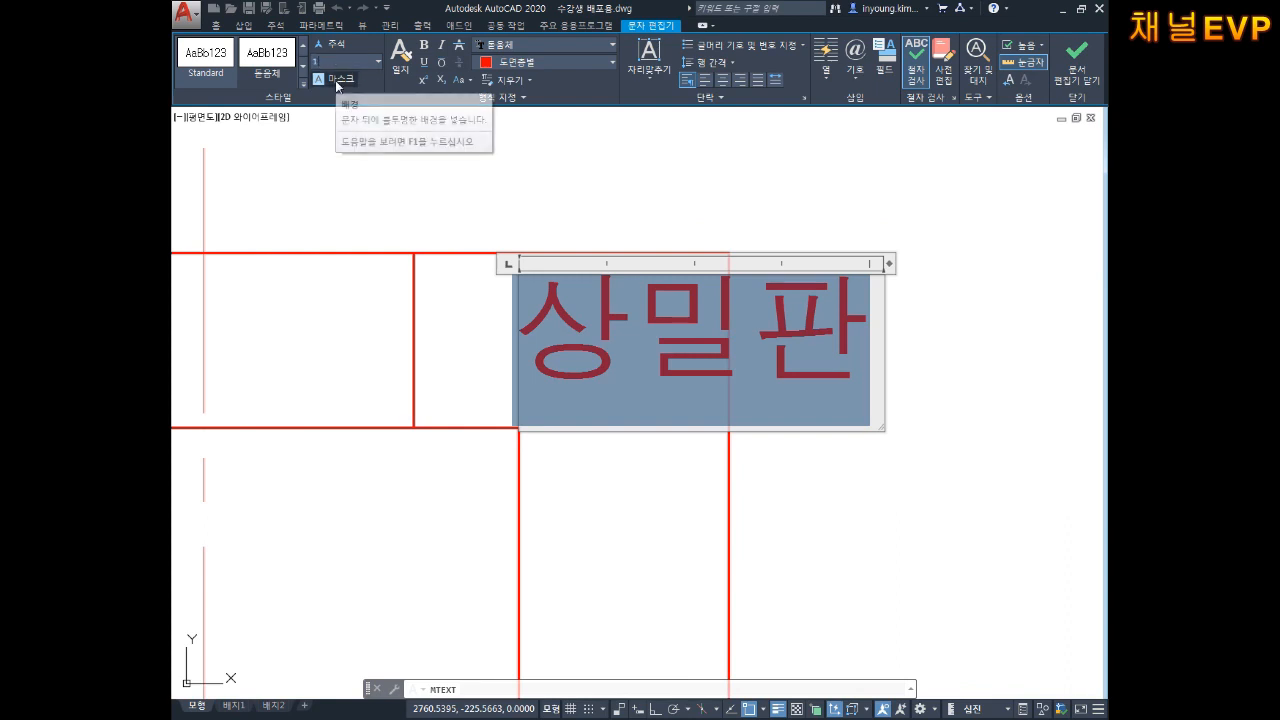
{"action": "key", "text": "Return"}
{"action": "left_click", "coordinate": [818, 383]}
{"action": "middle_click_drag", "start_coordinate": [673, 303], "coordinate": [698, 320]}
{"action": "key", "text": "Escape"}
{"action": "key", "text": "Escape"}
{"action": "key", "text": "Escape"}
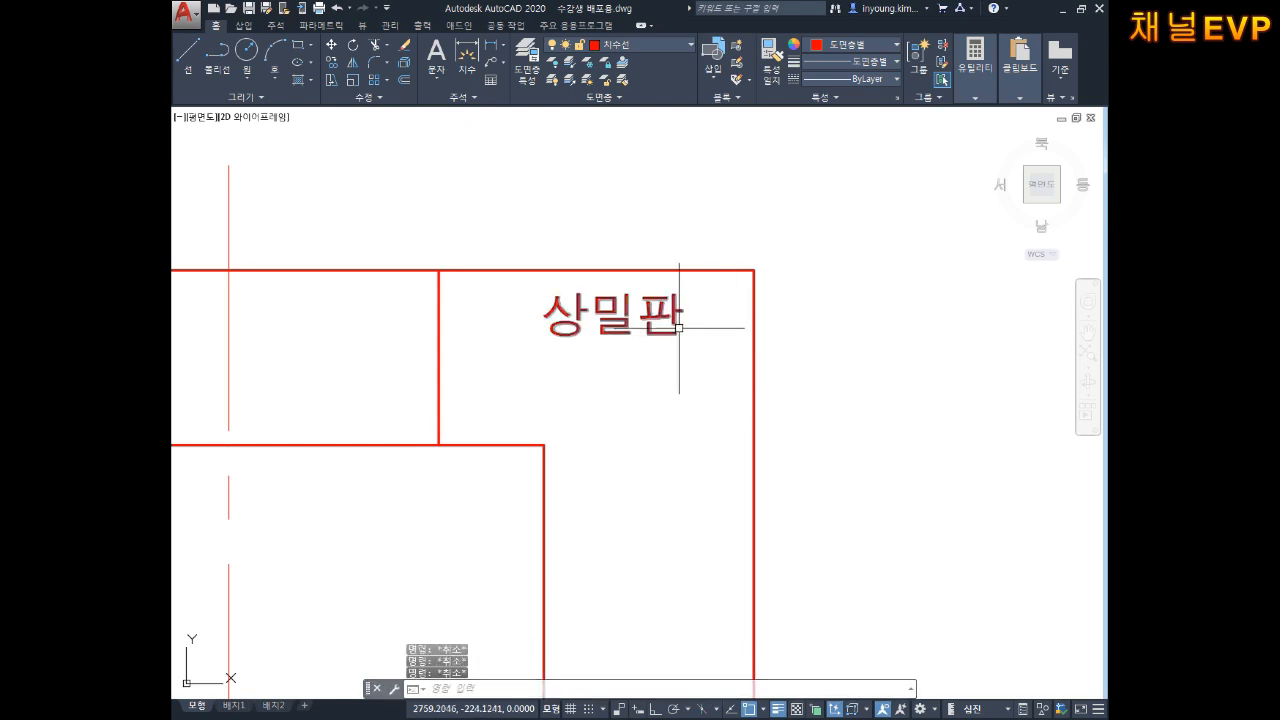
Move the 상밀판 label slightly right, closer to the section's upper-right corner.
{"action": "type", "text": "m"}
{"action": "key", "text": "Return"}
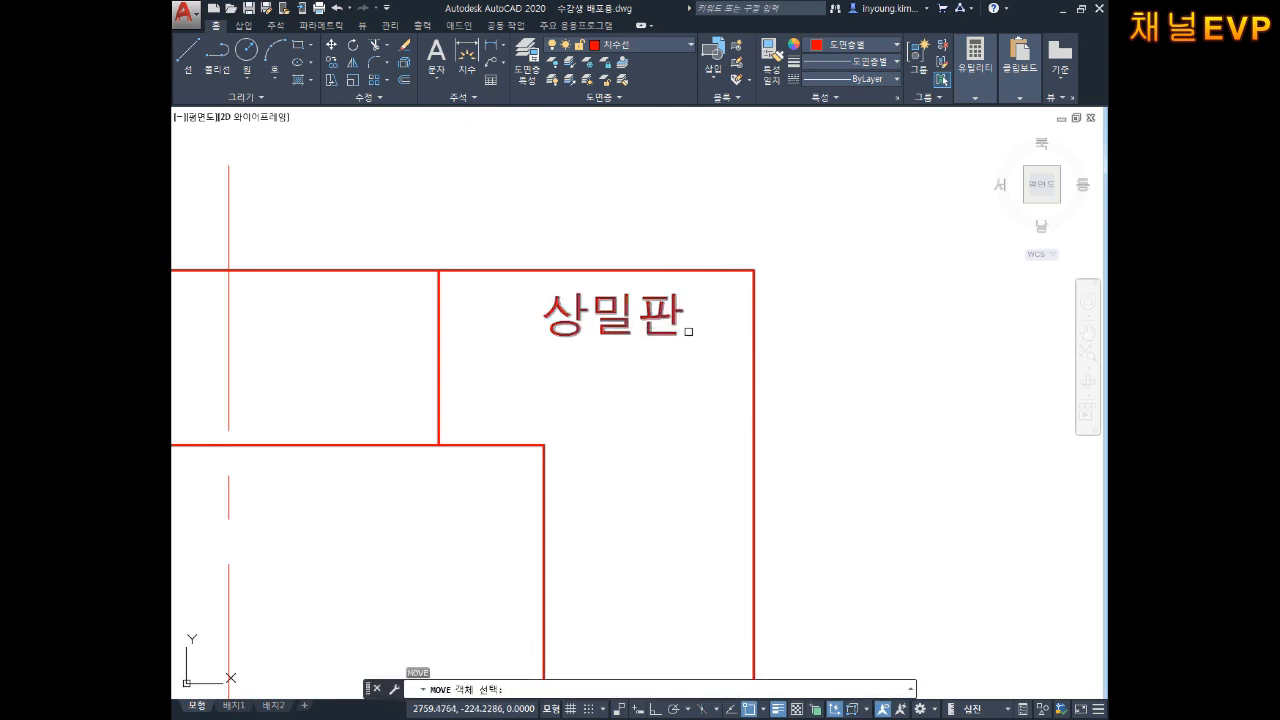
{"action": "left_click", "coordinate": [688, 331]}
{"action": "key", "text": "Return"}
{"action": "left_click", "coordinate": [657, 383]}
{"action": "left_click", "coordinate": [697, 385]}
{"action": "key", "text": "Escape"}
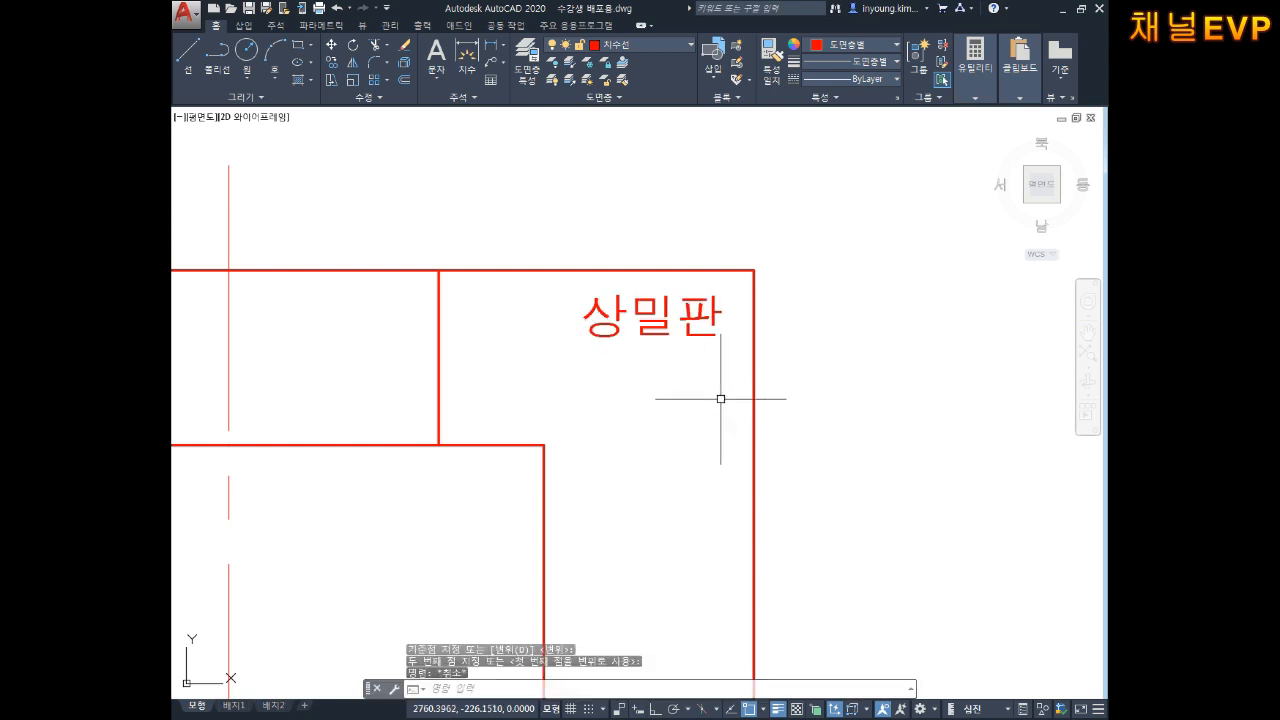
{"action": "key", "text": "Escape"}
{"action": "scroll", "coordinate": [720, 399], "scroll_direction": "down", "scroll_amount": 6}
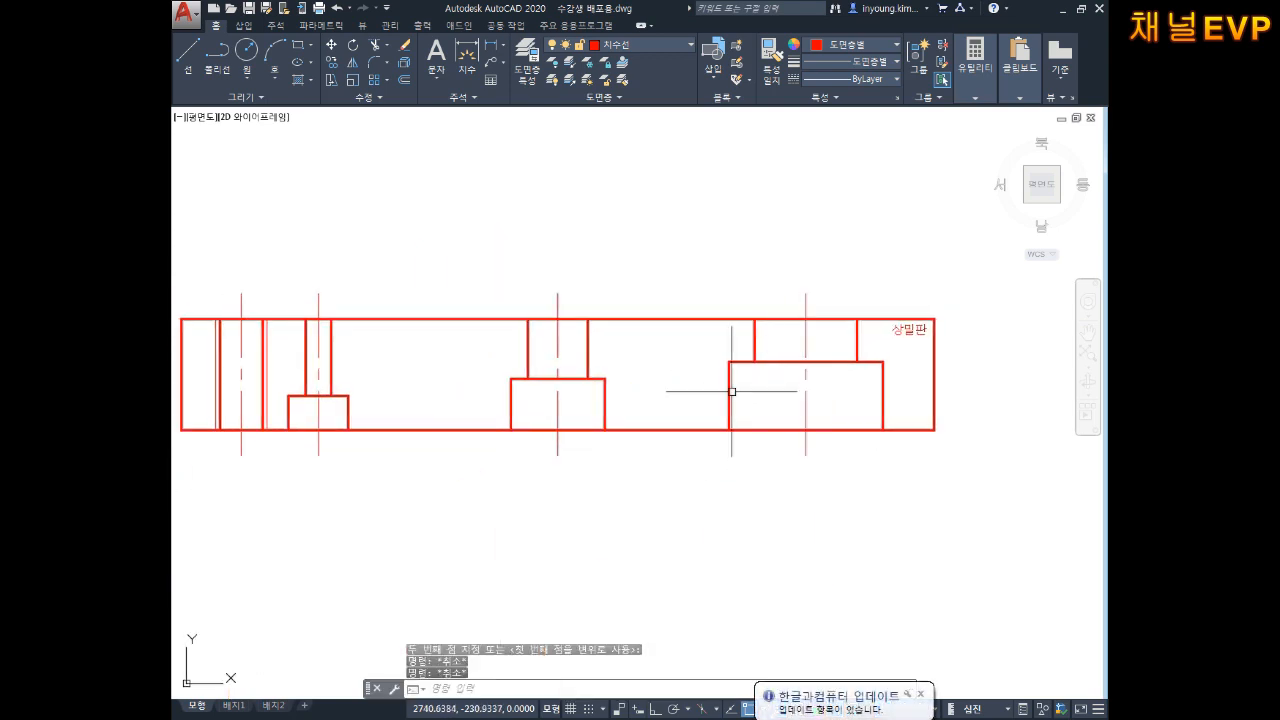
{"action": "mouse_move", "coordinate": [732, 391]}
{"action": "middle_mouse_down"}
{"action": "mouse_move", "coordinate": [854, 371]}
{"action": "mouse_move", "coordinate": [808, 407]}
{"action": "middle_mouse_up"}
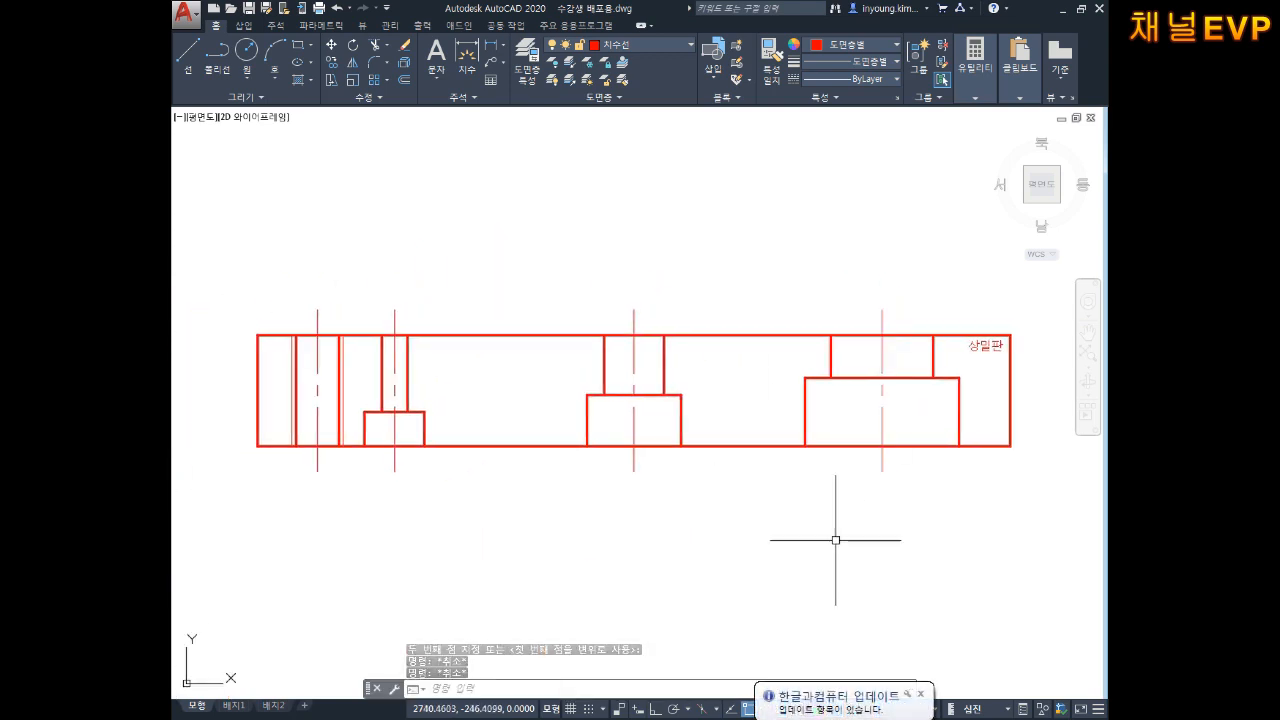
{"action": "scroll", "coordinate": [760, 420], "scroll_direction": "down", "scroll_amount": 2}
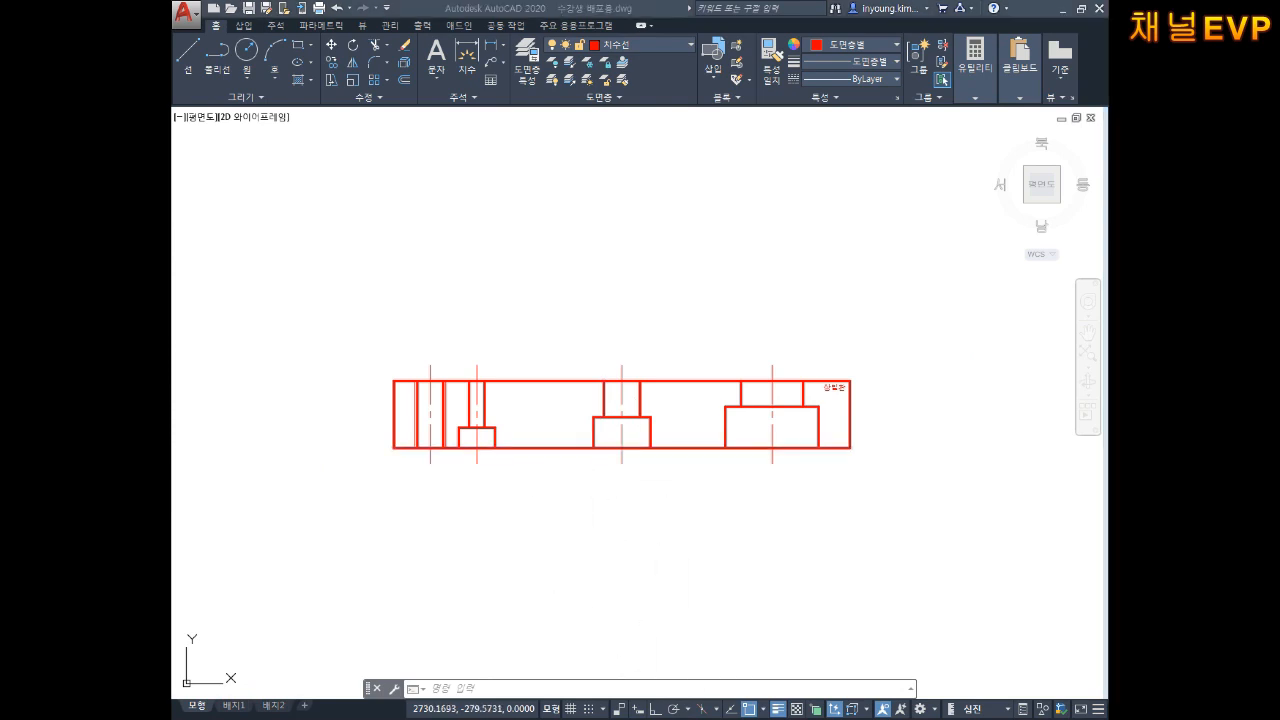
Switch to Notepad and complete the note line as "b엔터 블럭지정", followed by blank lines.
{"action": "key", "text": "alt+Tab"}
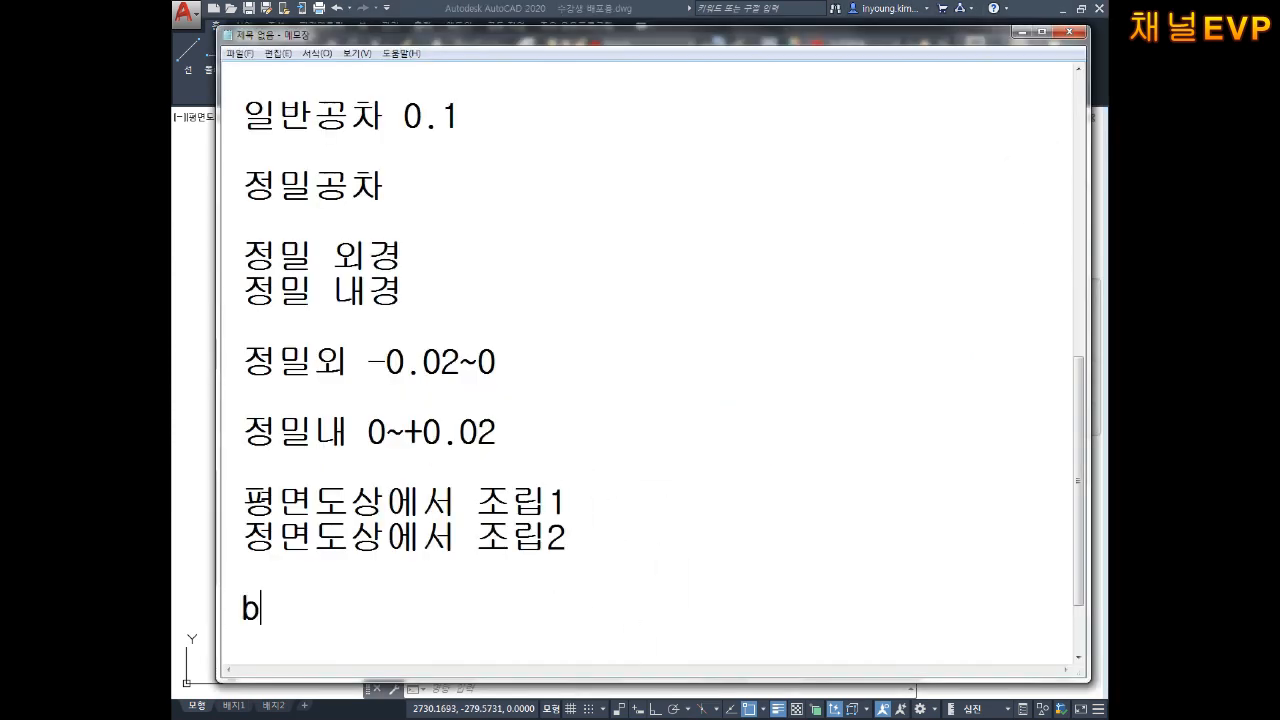
{"action": "type", "text": "엔ㅌ"}
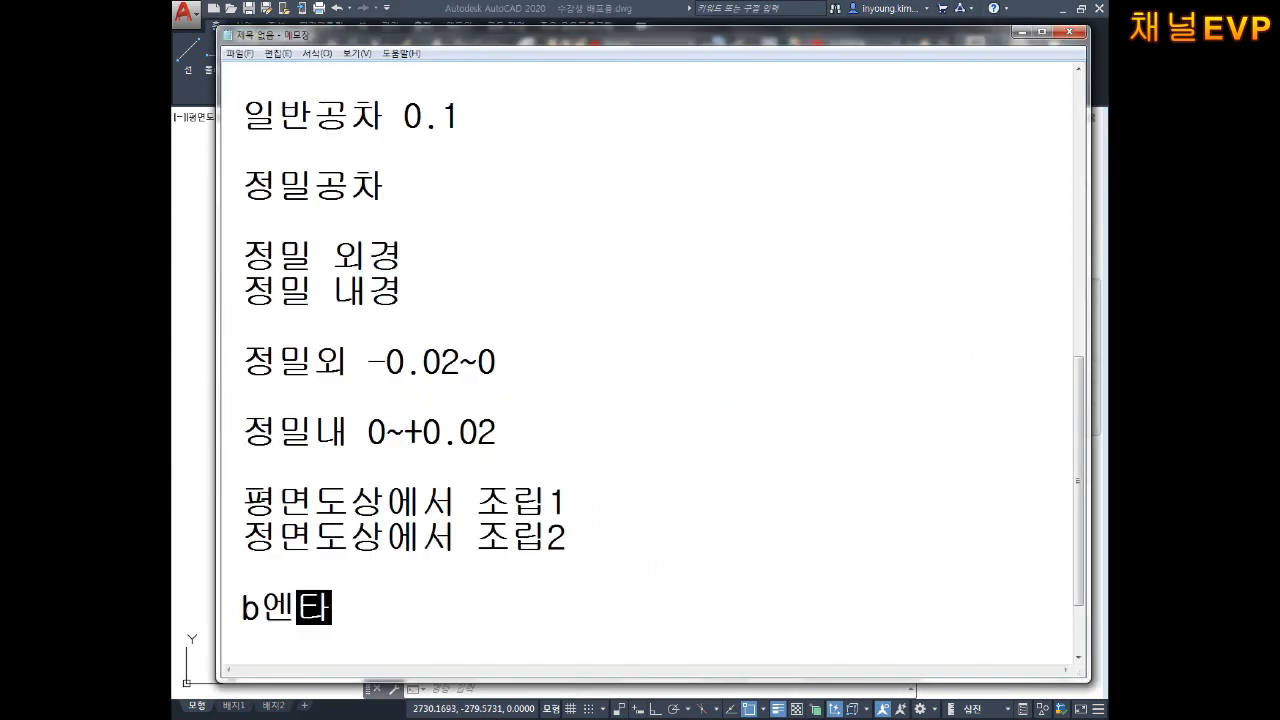
{"action": "type", "text": "ㅓ ㅂ"}
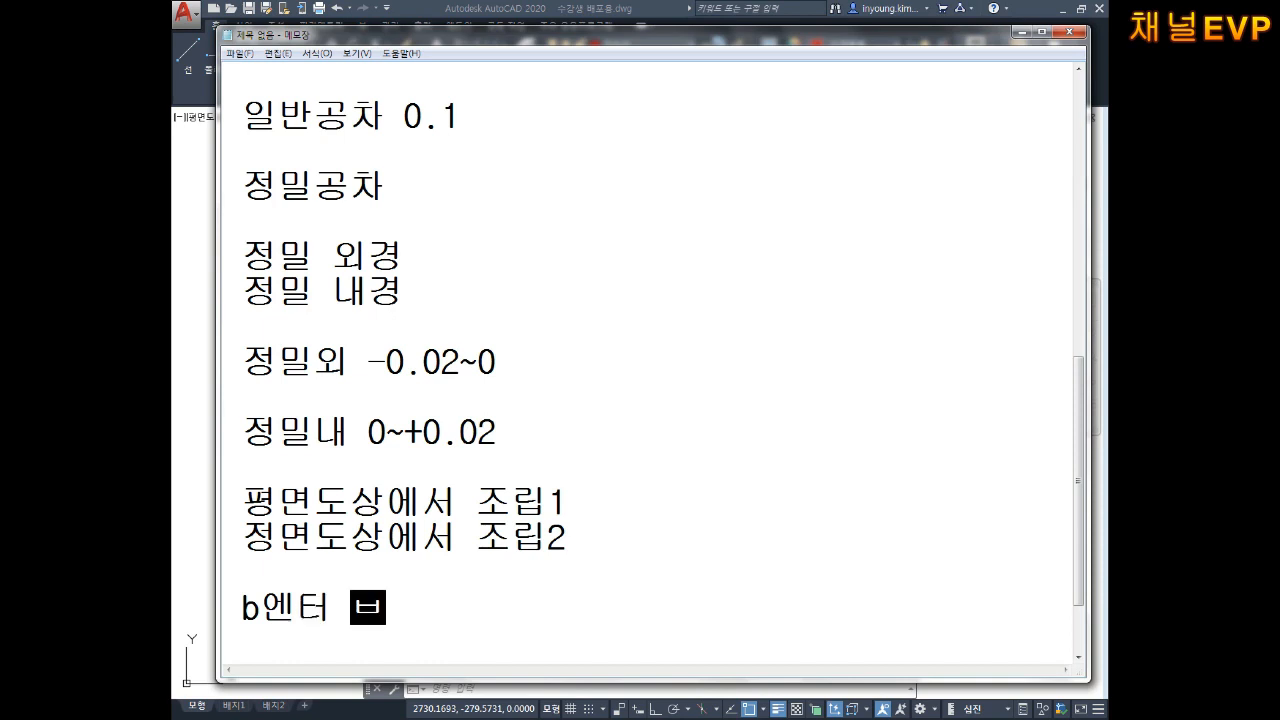
{"action": "type", "text": "ㄹ러"}
{"action": "key", "text": "BackSpace"}
{"action": "key", "text": "BackSpace"}
{"action": "key", "text": "BackSpace"}
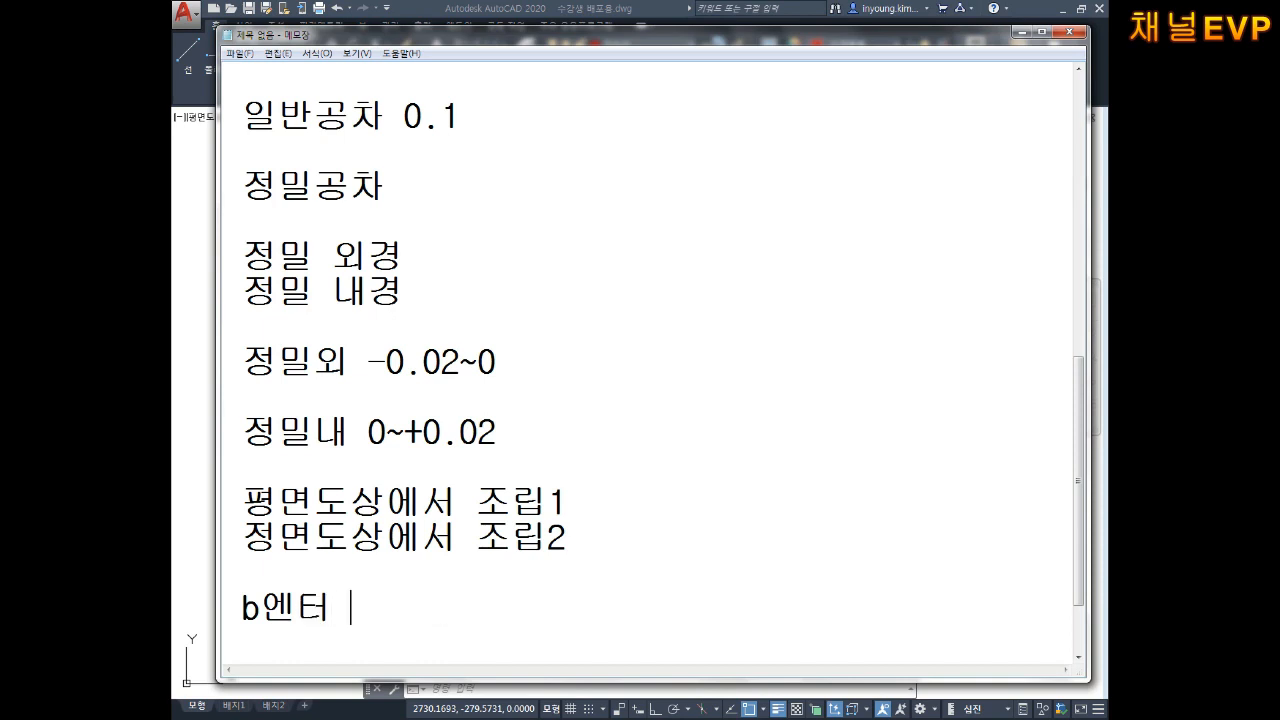
{"action": "type", "text": "ㄹ럭"}
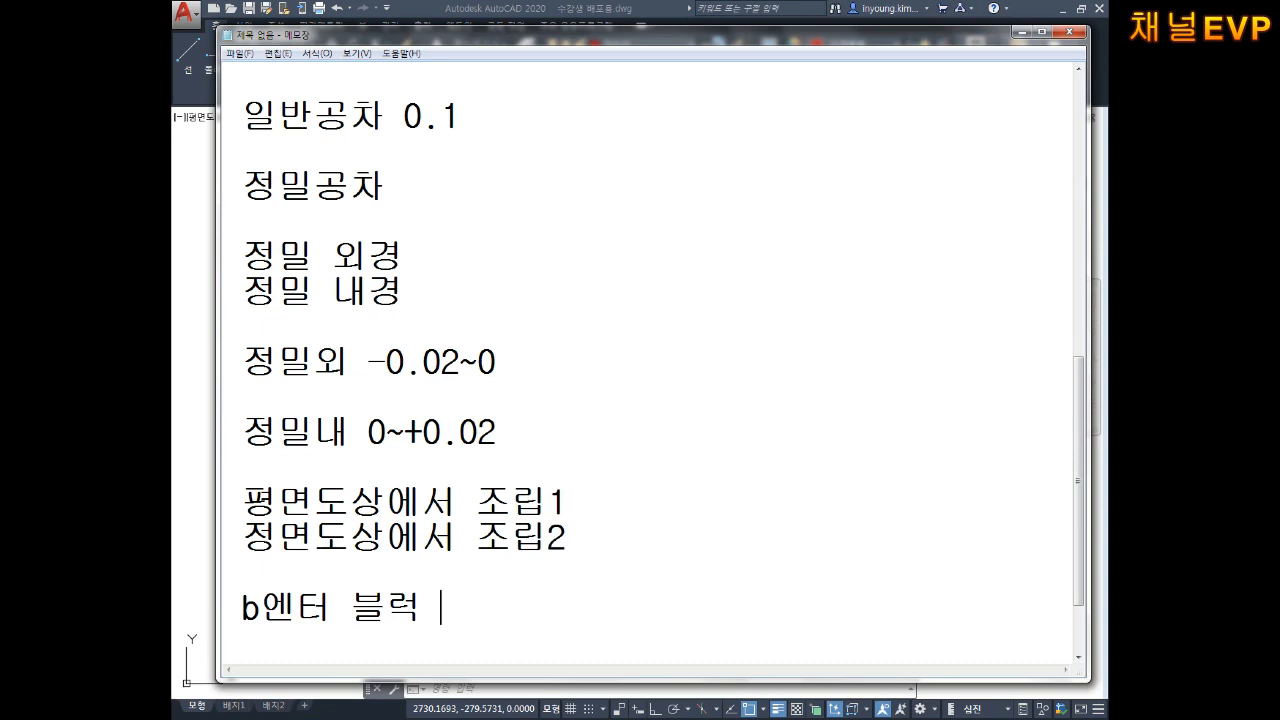
{"action": "type", "text": "지정"}
{"action": "key", "text": "Return"}
{"action": "key", "text": "Return"}
{"action": "key", "text": "Return"}
{"action": "key", "text": "Return"}
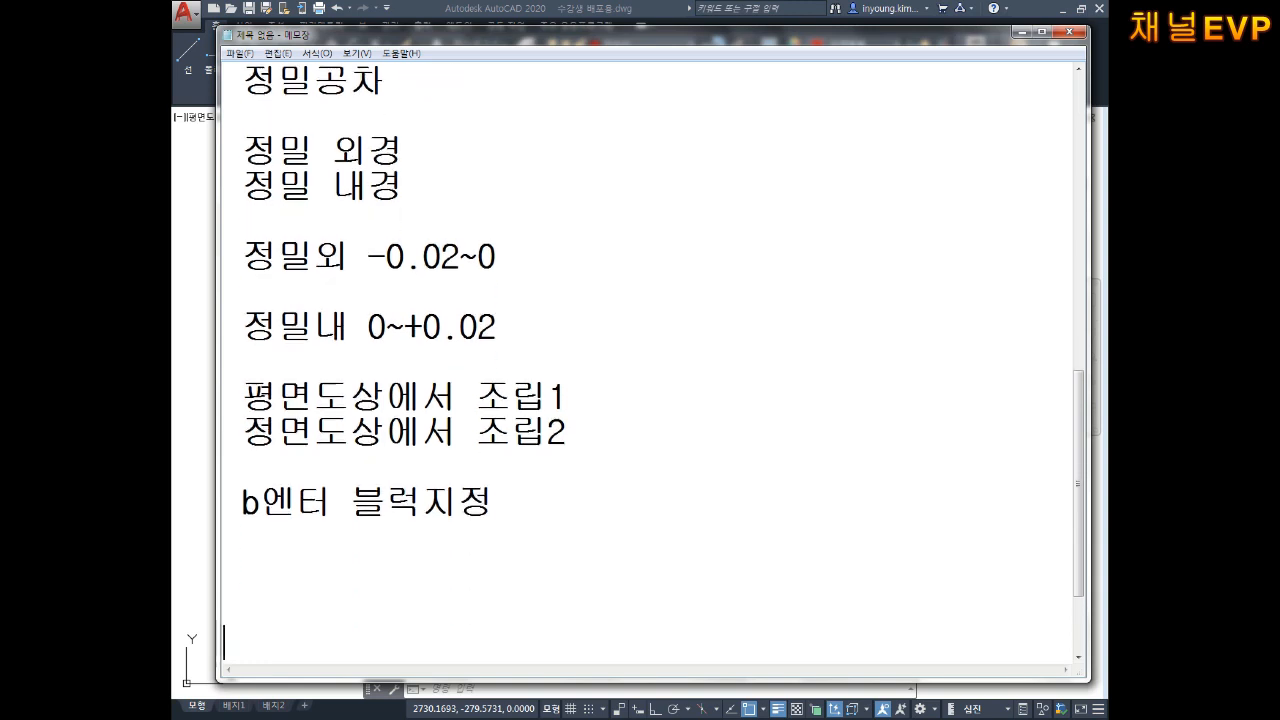
Return to AutoCAD, start a block definition named 상밀판 정면, and begin a screen-region capture.
{"action": "left_click", "coordinate": [185, 391]}
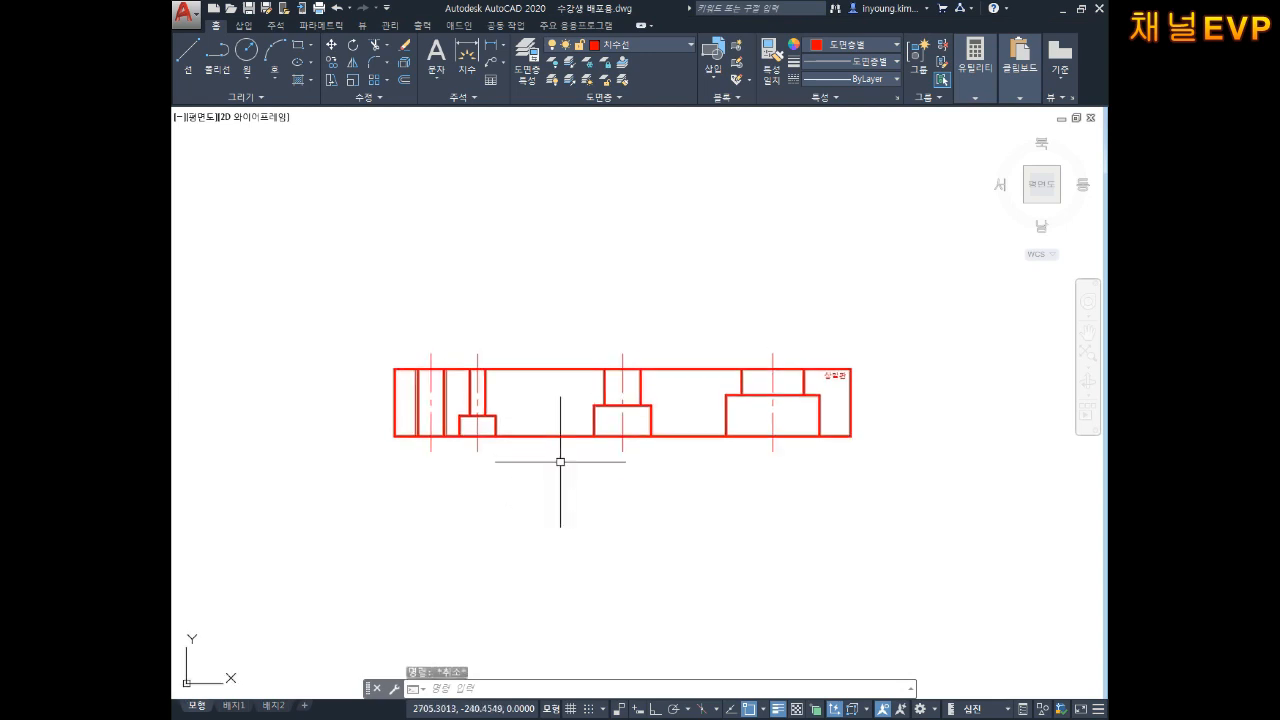
{"action": "key", "text": "Escape"}
{"action": "type", "text": "b"}
{"action": "key", "text": "Return"}
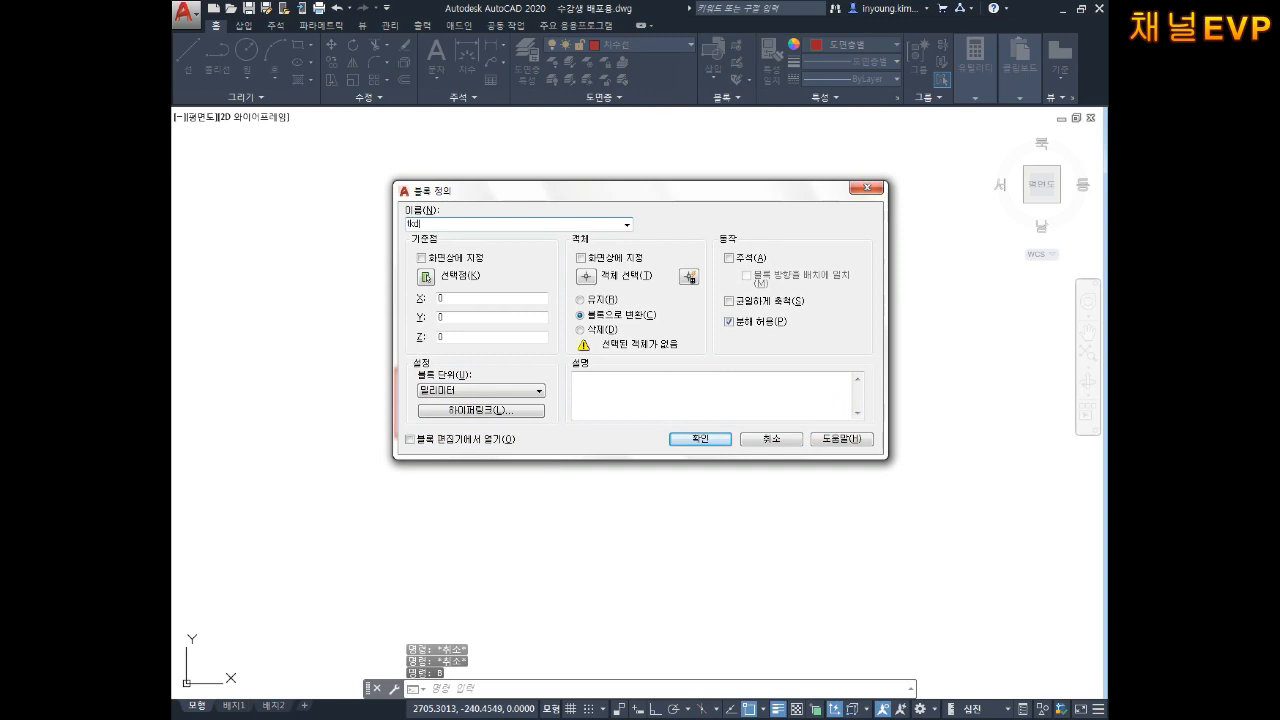
{"action": "key", "text": "BackSpace"}
{"action": "key", "text": "BackSpace"}
{"action": "key", "text": "BackSpace"}
{"action": "key", "text": "Hangul"}
{"action": "type", "text": "상"}
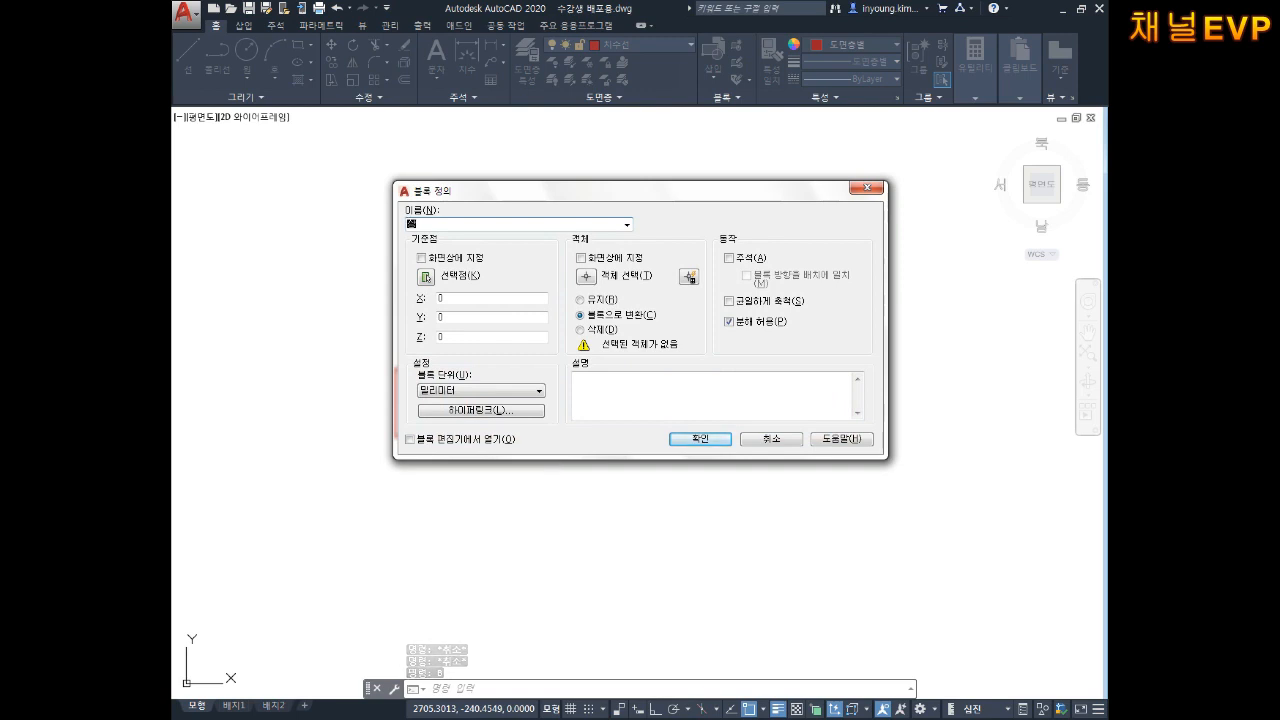
{"action": "type", "text": "판관 행"}
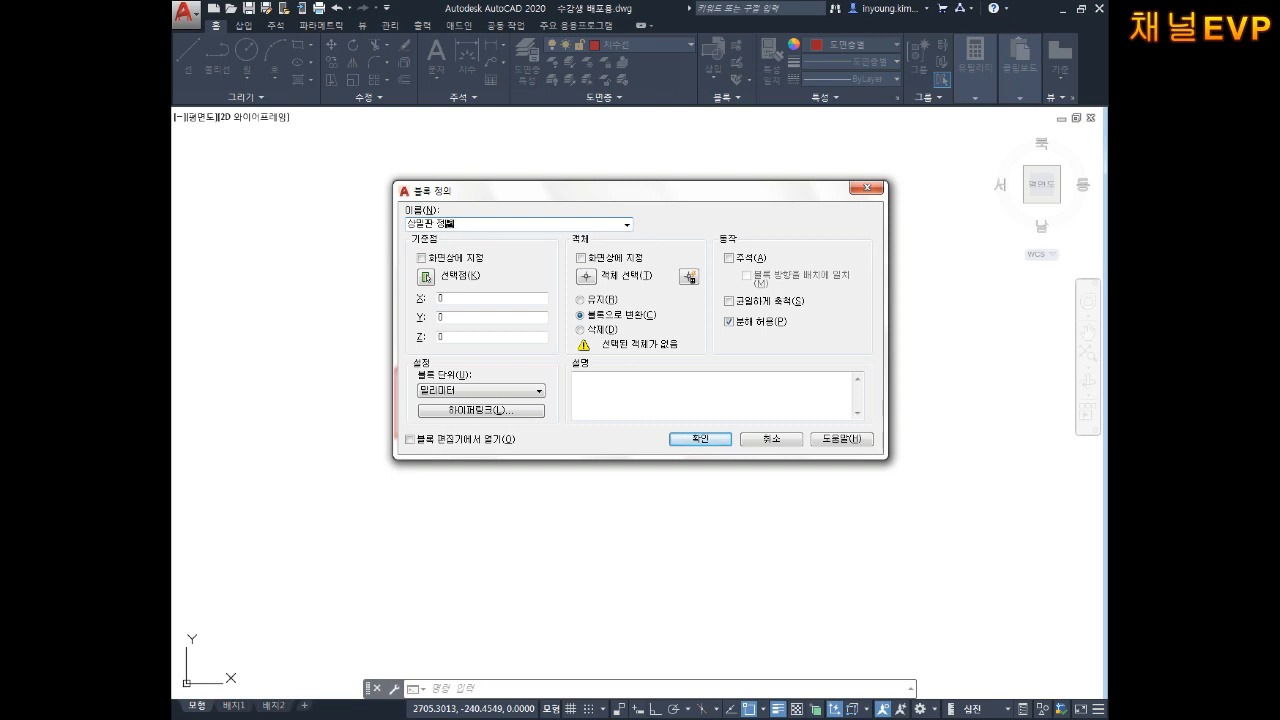
{"action": "key", "text": "ctrl+shift+c"}
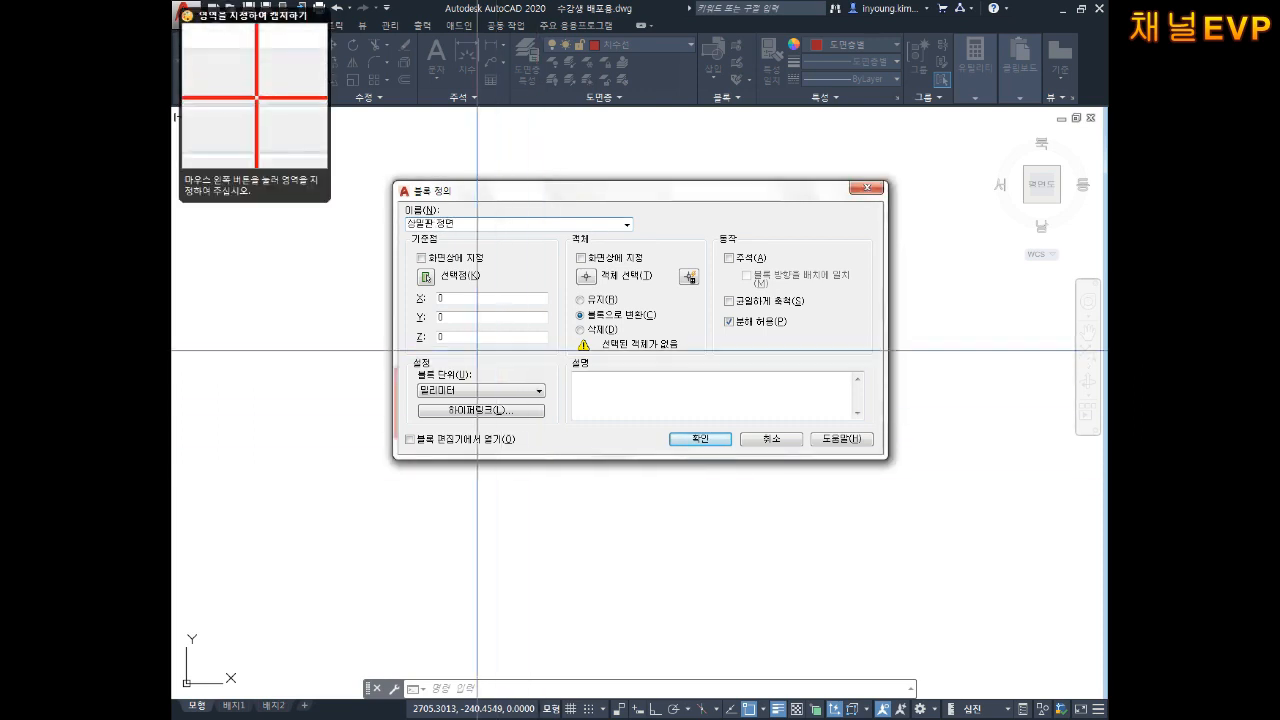